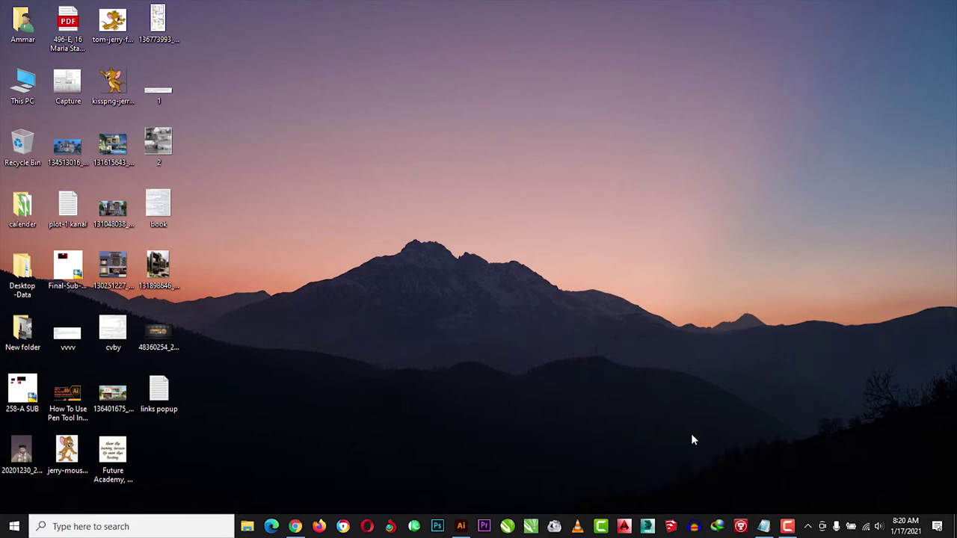
Show the Future Academy channel's Videos page in Chrome, then return to Illustrator.
{"action": "left_click", "coordinate": [295, 526]}
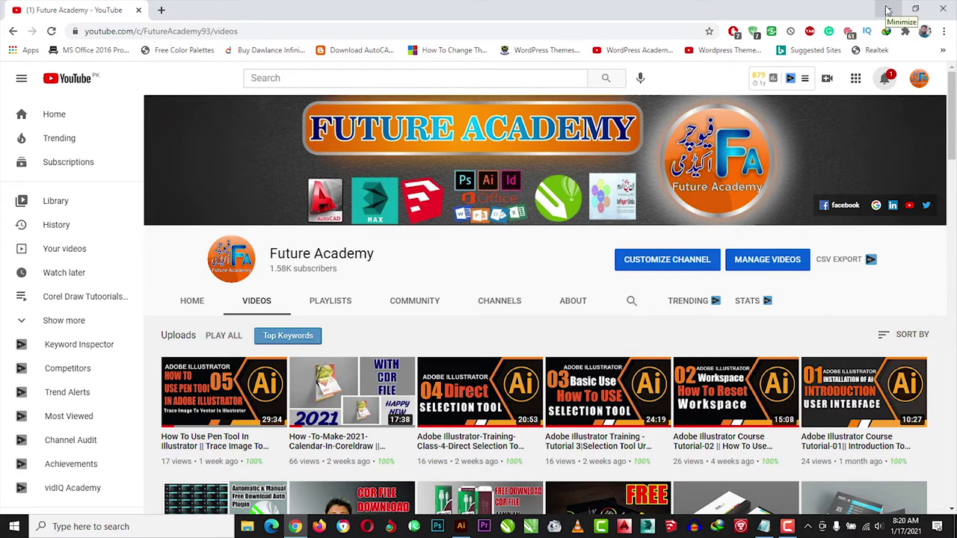
{"action": "left_click", "coordinate": [887, 10]}
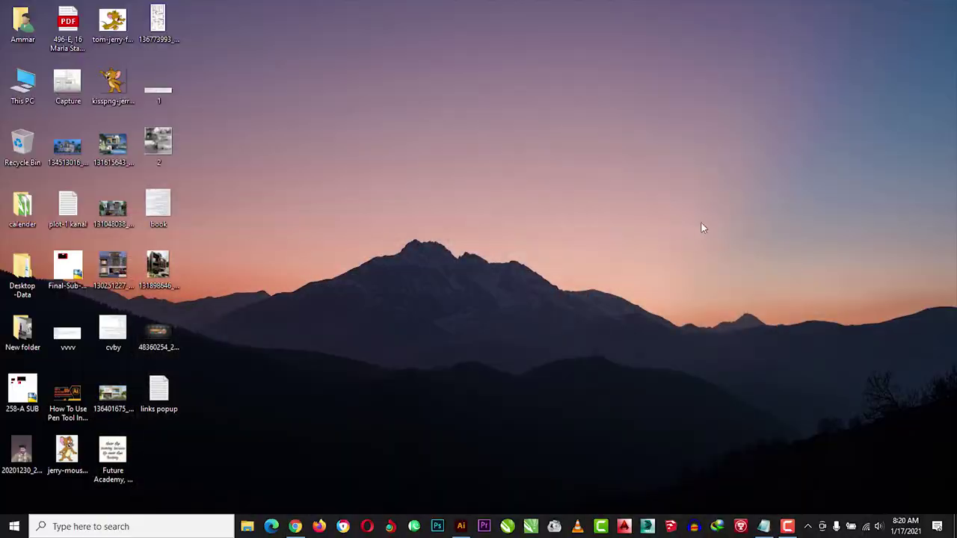
{"action": "left_click", "coordinate": [460, 526]}
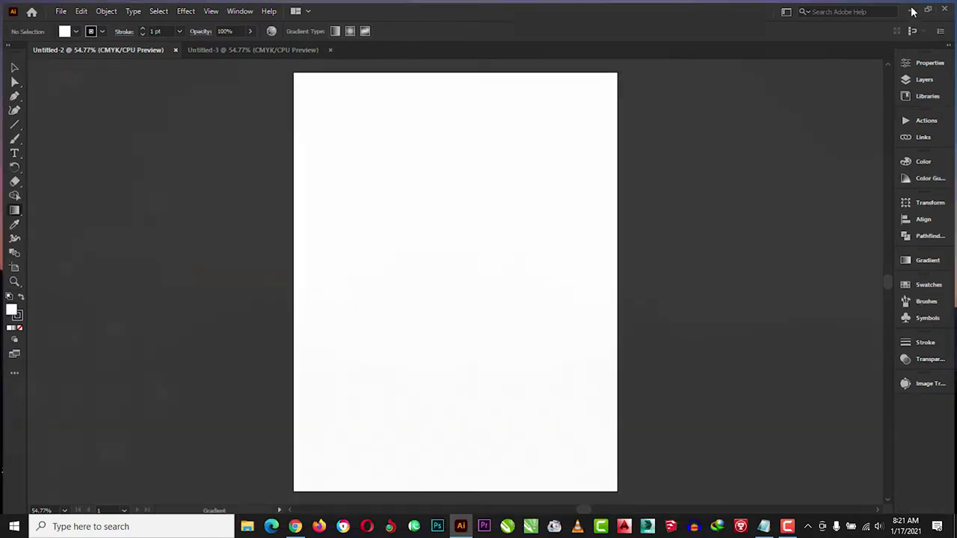
Drag the kisspng-jerry image from the desktop onto Untitled-2's artboard.
{"action": "left_click", "coordinate": [912, 9]}
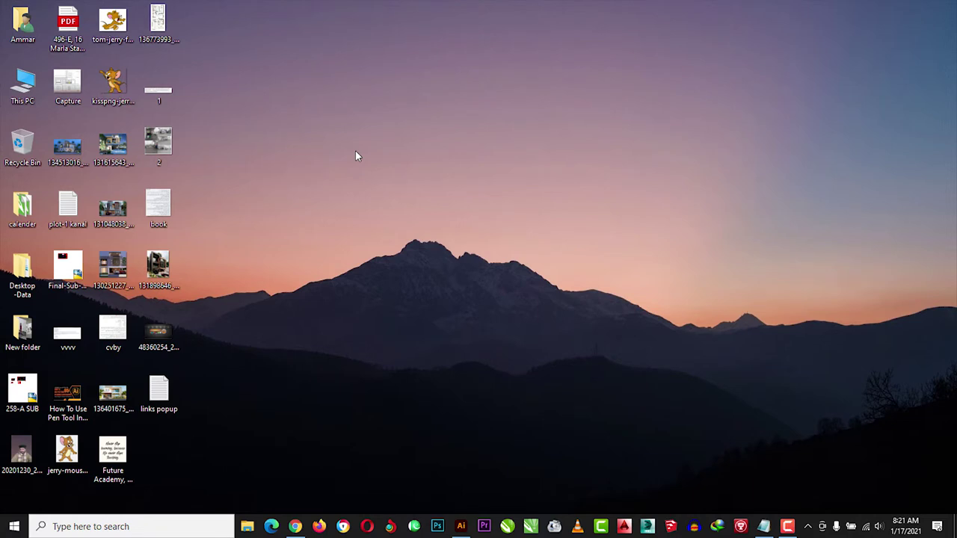
{"action": "mouse_move", "coordinate": [94, 92]}
{"action": "left_mouse_down"}
{"action": "mouse_move", "coordinate": [193, 147]}
{"action": "mouse_move", "coordinate": [112, 68]}
{"action": "mouse_move", "coordinate": [464, 527]}
{"action": "mouse_move", "coordinate": [433, 226]}
{"action": "left_mouse_up"}
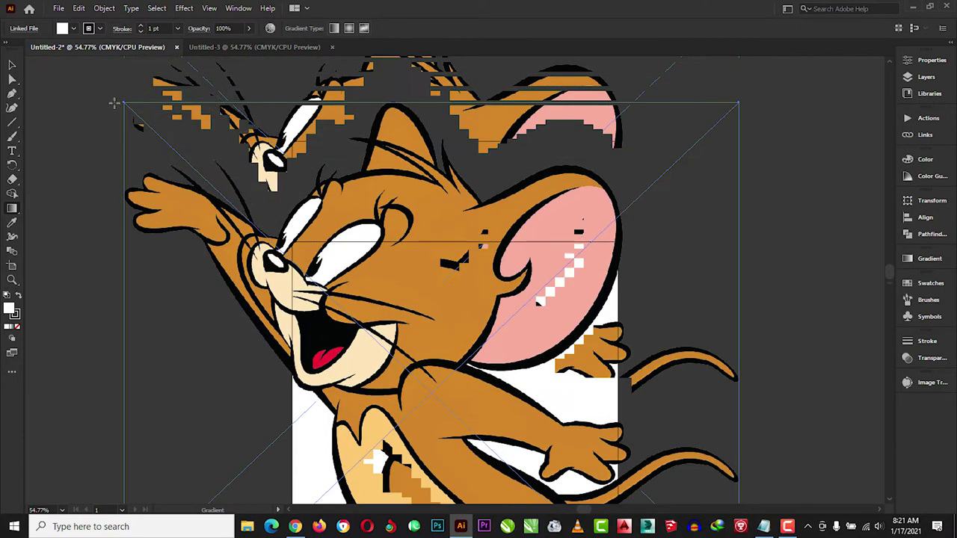
Scale the Jerry picture down from its corner and fit the artboard in the window with Ctrl+0.
{"action": "left_click", "coordinate": [13, 64]}
{"action": "left_click_drag", "start_coordinate": [124, 103], "coordinate": [446, 409]}
{"action": "left_click_drag", "start_coordinate": [553, 467], "coordinate": [405, 361]}
{"action": "scroll", "coordinate": [408, 299], "scroll_direction": "down", "scroll_amount": 1}
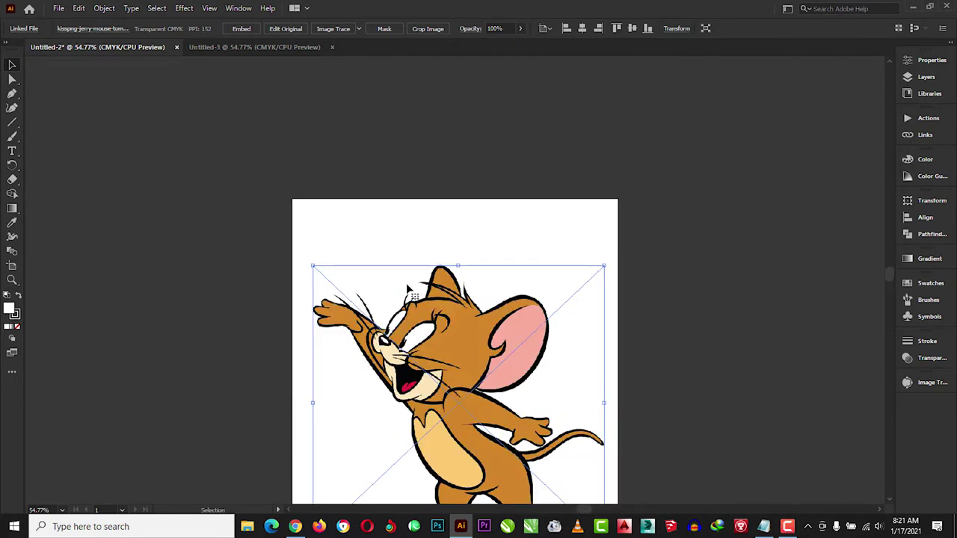
{"action": "key", "text": "ctrl+0"}
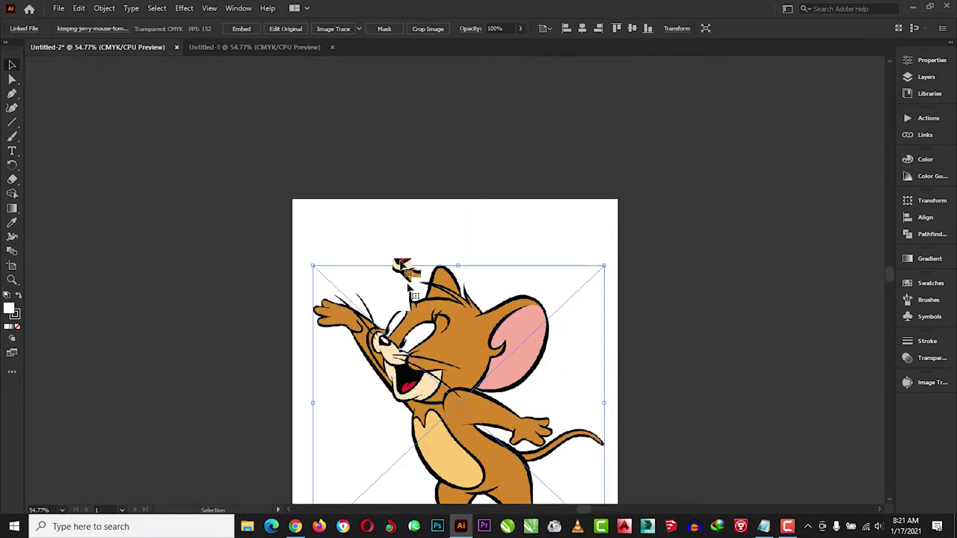
Reposition the Jerry picture near the artboard centre.
{"action": "left_click_drag", "start_coordinate": [452, 224], "coordinate": [445, 225]}
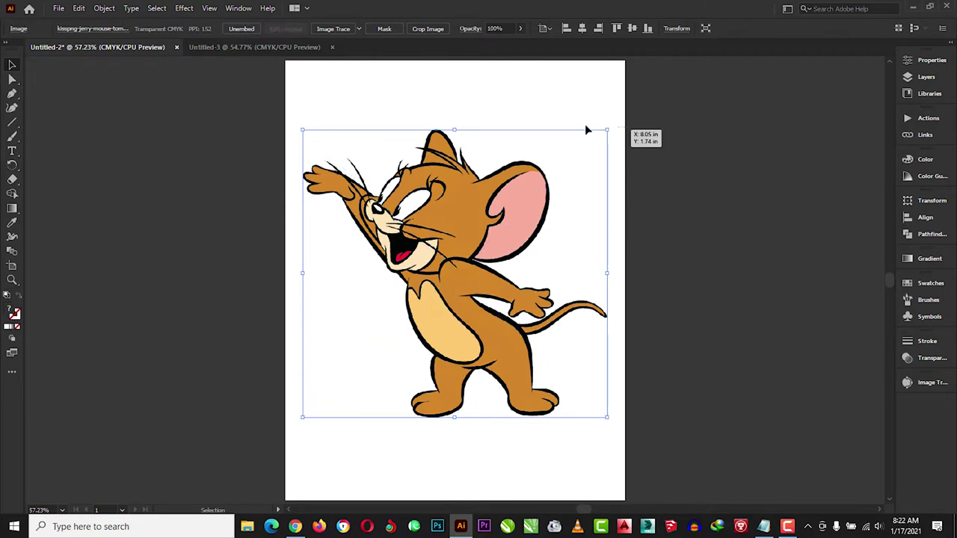
{"action": "left_click_drag", "start_coordinate": [474, 200], "coordinate": [499, 238]}
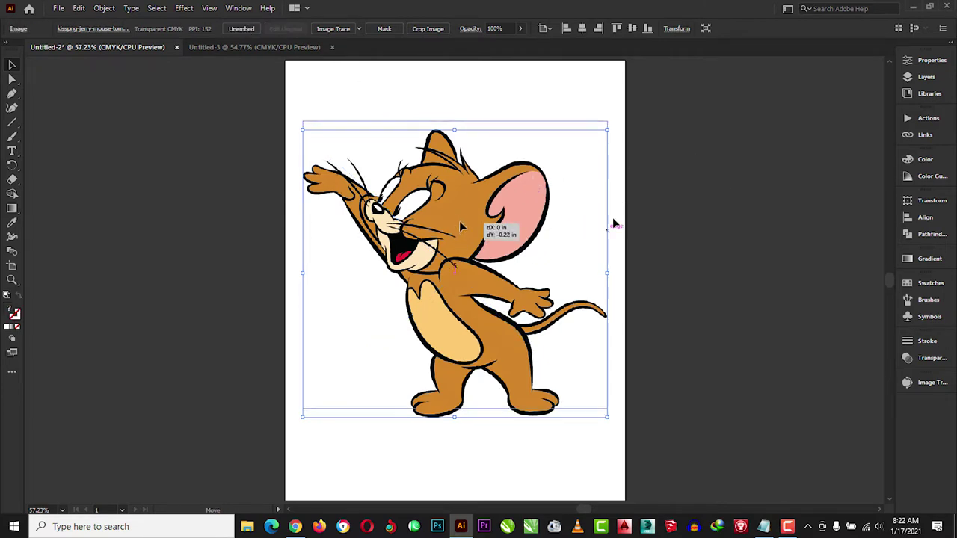
{"action": "left_click", "coordinate": [663, 198]}
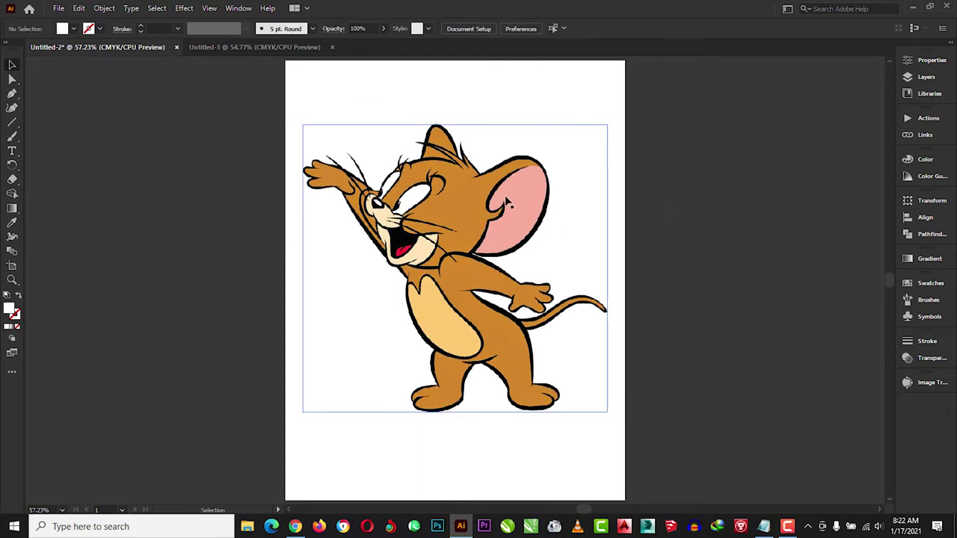
{"action": "left_click", "coordinate": [499, 200]}
{"action": "left_click", "coordinate": [614, 141]}
{"action": "left_click", "coordinate": [553, 222]}
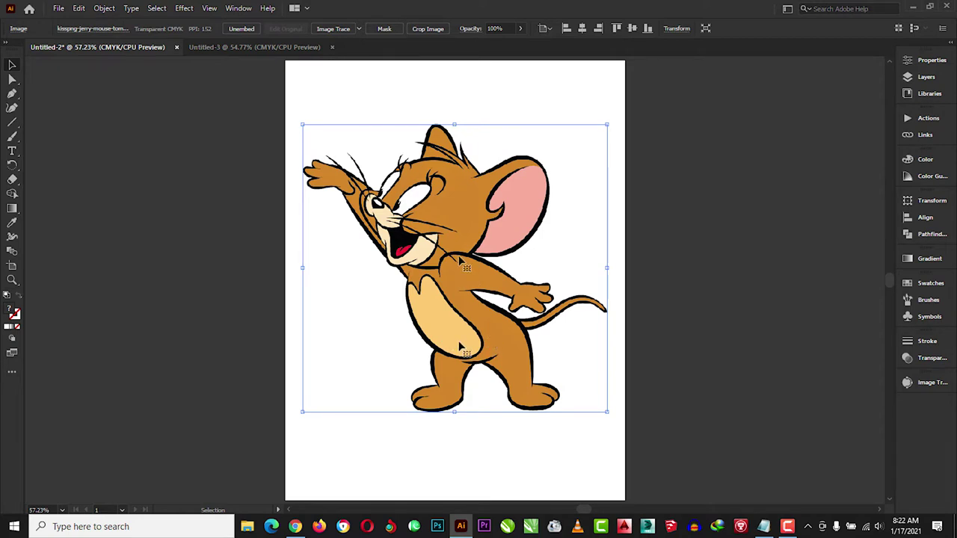
{"action": "mouse_move", "coordinate": [461, 260]}
{"action": "left_mouse_down"}
{"action": "mouse_move", "coordinate": [464, 274]}
{"action": "mouse_move", "coordinate": [507, 271]}
{"action": "left_mouse_up"}
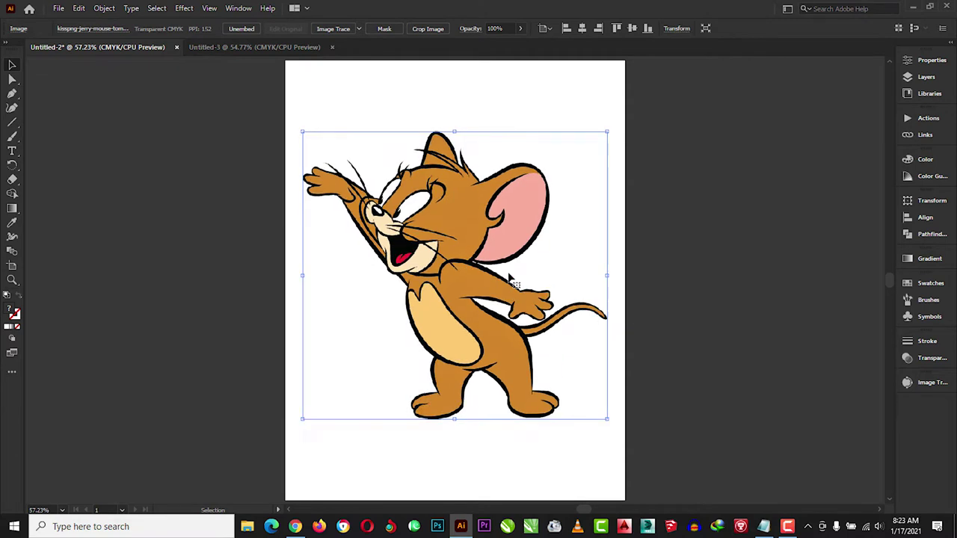
{"action": "left_click_drag", "start_coordinate": [509, 278], "coordinate": [549, 284]}
{"action": "key", "text": "ctrl+z"}
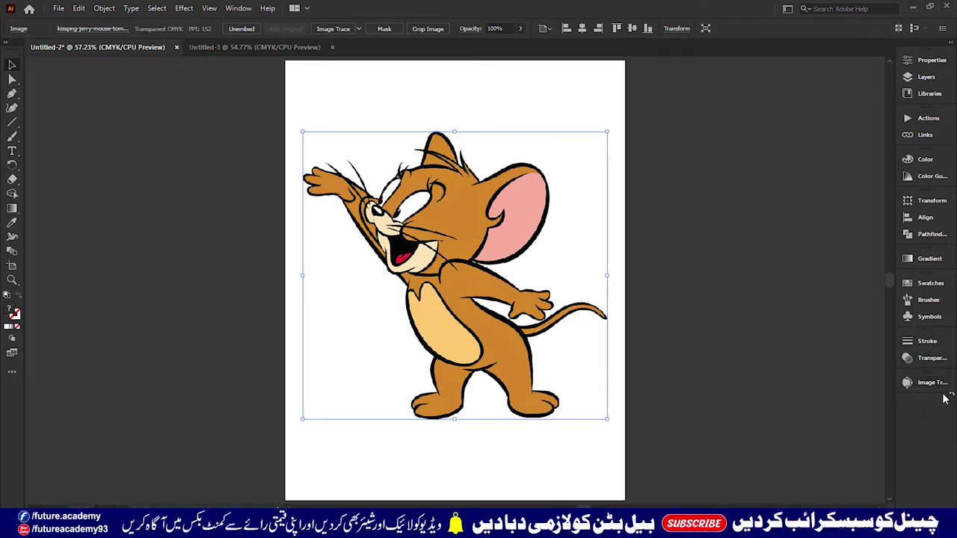
Open the Image Trace panel from the Window menu and float it beside the artwork.
{"action": "left_click", "coordinate": [238, 8]}
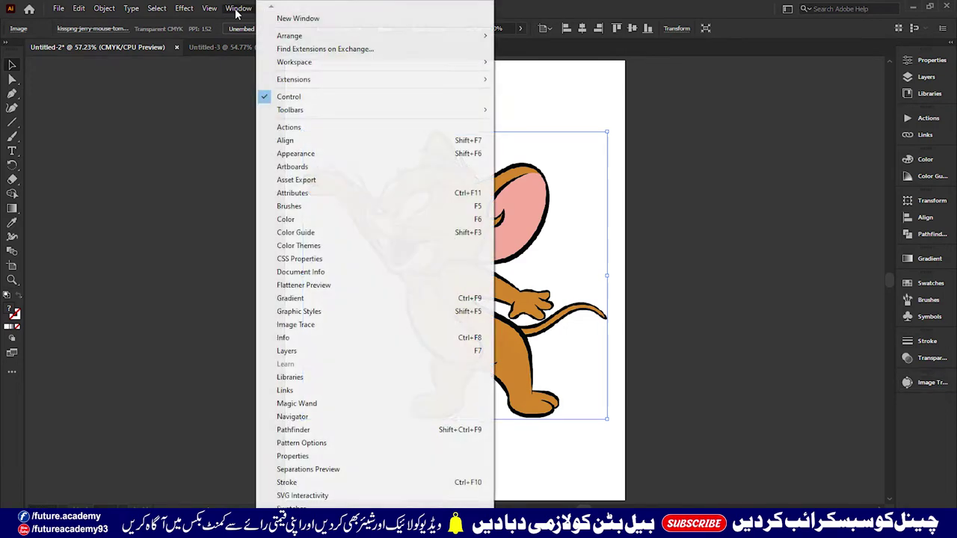
{"action": "left_click", "coordinate": [238, 8]}
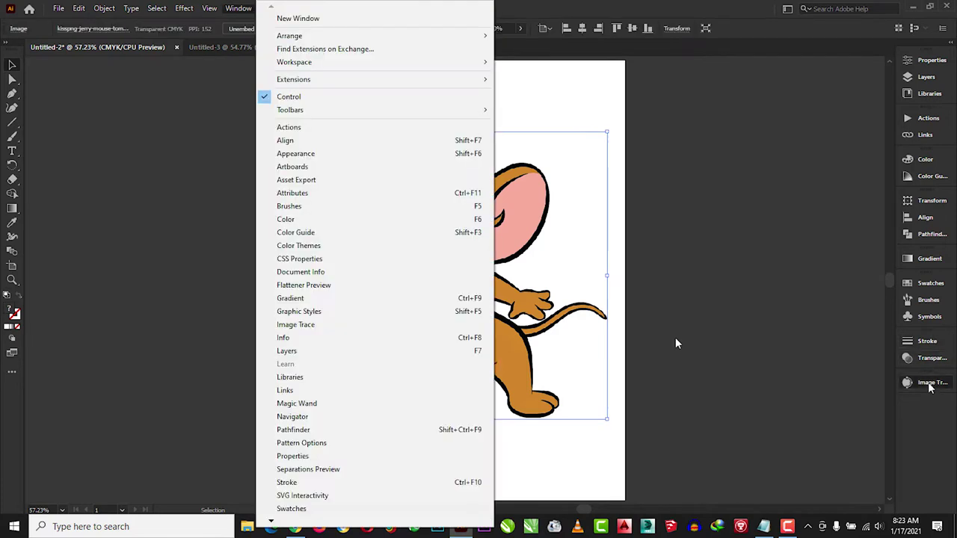
{"action": "left_click_drag", "start_coordinate": [841, 369], "coordinate": [759, 211]}
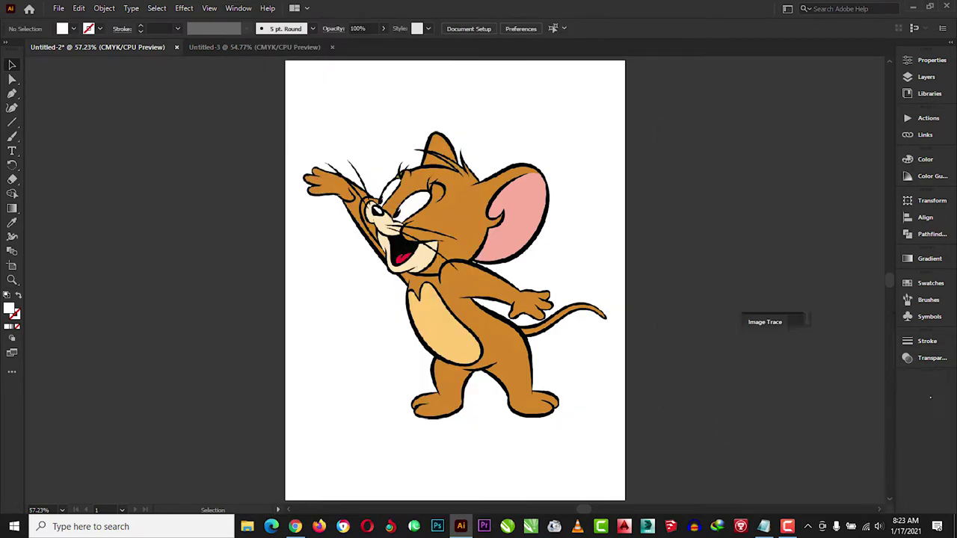
{"action": "mouse_move", "coordinate": [822, 318]}
{"action": "left_mouse_down"}
{"action": "mouse_move", "coordinate": [758, 129]}
{"action": "mouse_move", "coordinate": [721, 77]}
{"action": "left_mouse_up"}
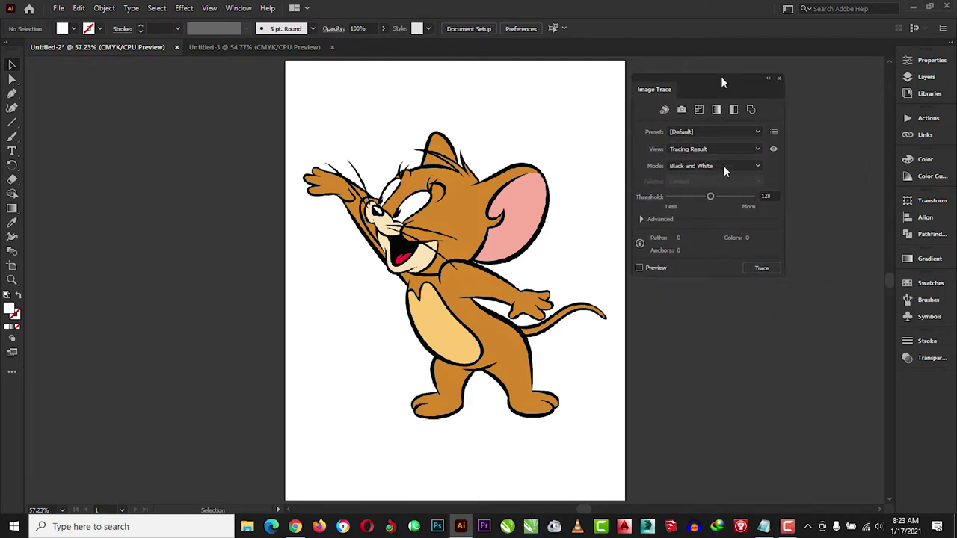
Alt-drag a colour Jerry copy left of the artboard, then trace the original in black and white.
{"action": "left_click", "coordinate": [604, 177]}
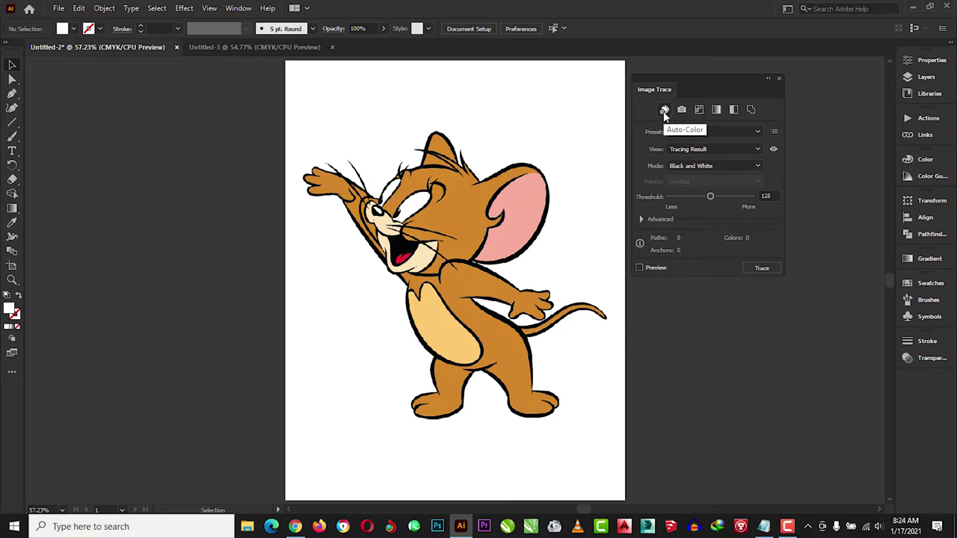
{"action": "left_click", "coordinate": [457, 258]}
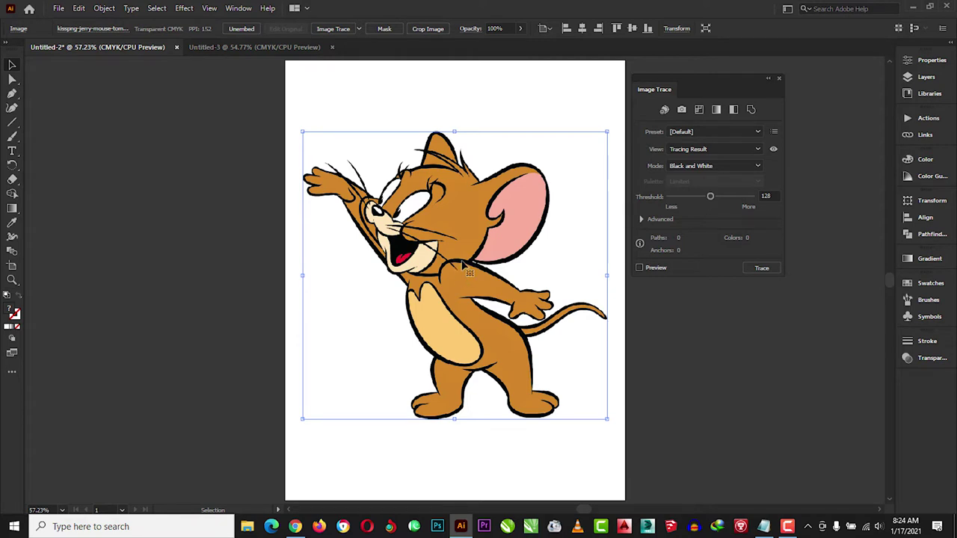
{"action": "left_click_drag", "start_coordinate": [456, 271], "coordinate": [145, 271]}
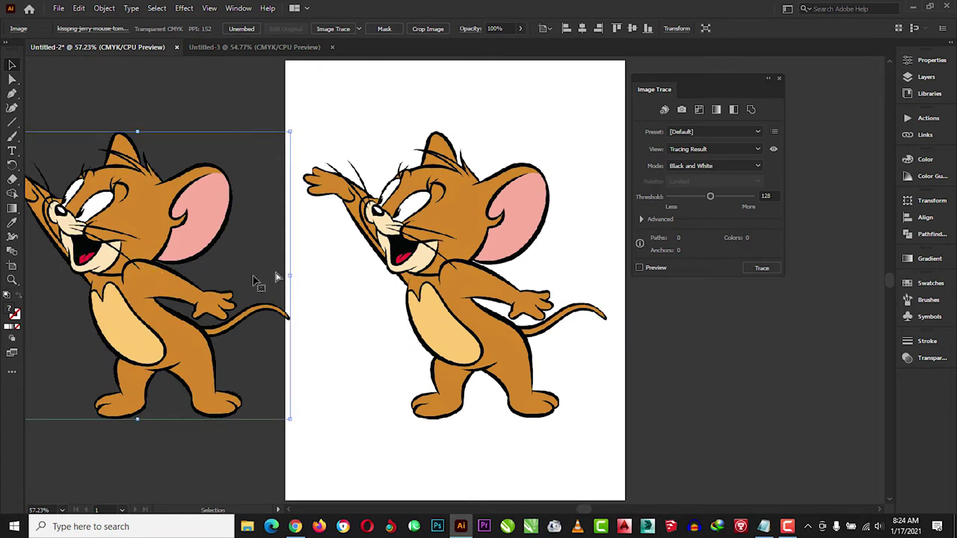
{"action": "mouse_move", "coordinate": [221, 225]}
{"action": "left_mouse_down"}
{"action": "mouse_move", "coordinate": [228, 211]}
{"action": "mouse_move", "coordinate": [224, 233]}
{"action": "left_mouse_up"}
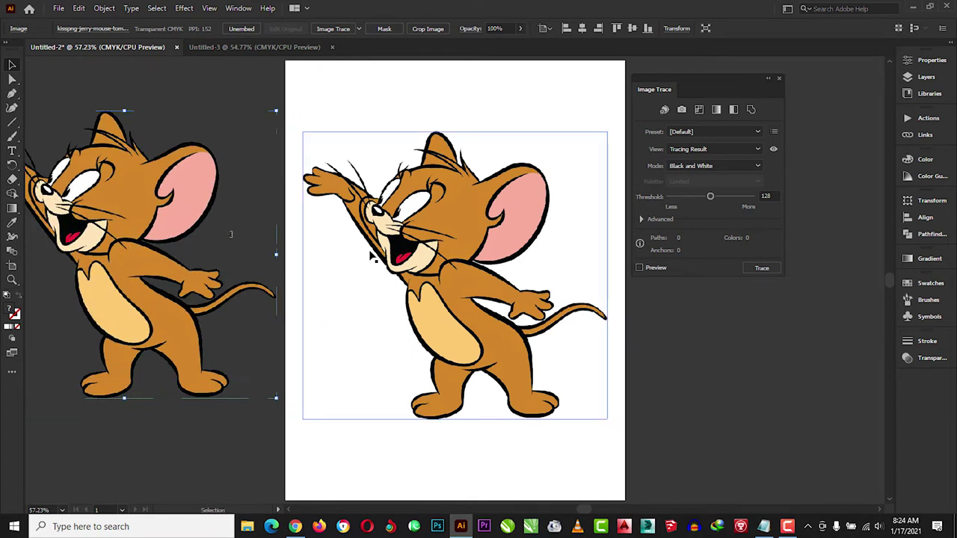
{"action": "left_click", "coordinate": [551, 216]}
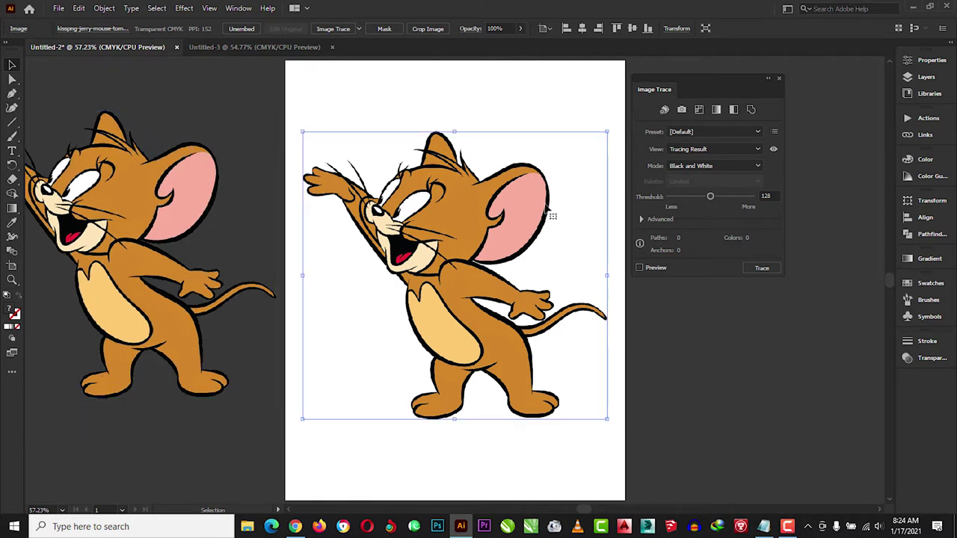
{"action": "key", "text": "ctrl+z"}
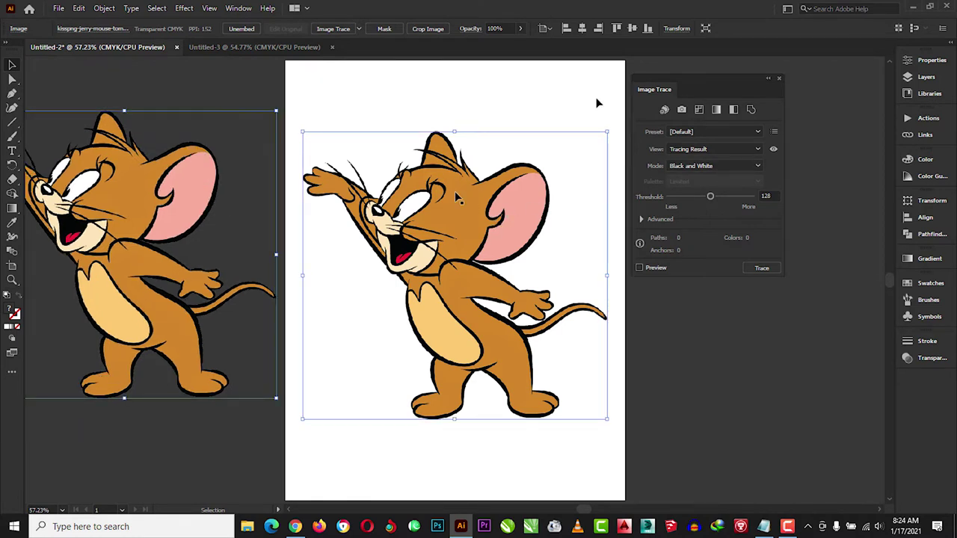
{"action": "key", "text": "ctrl+shift+z"}
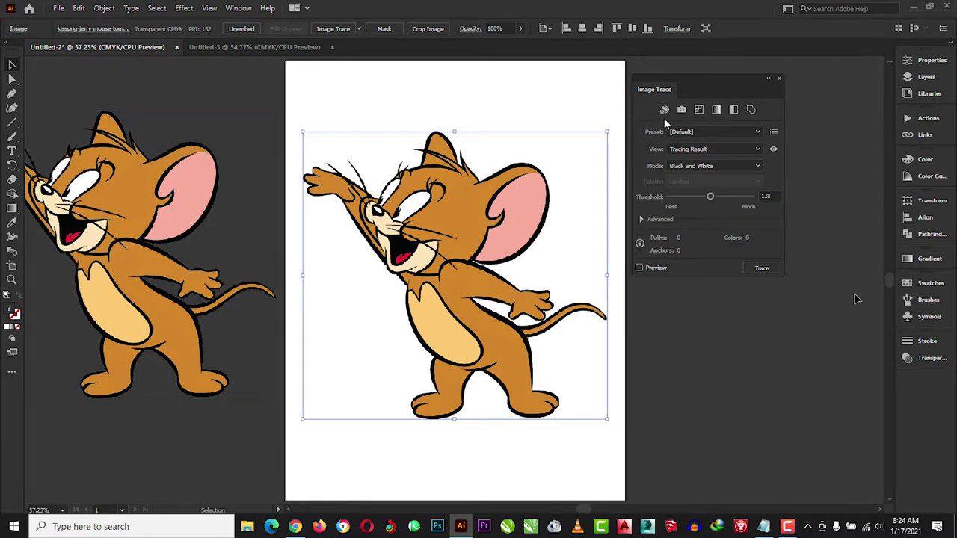
{"action": "left_click", "coordinate": [763, 271]}
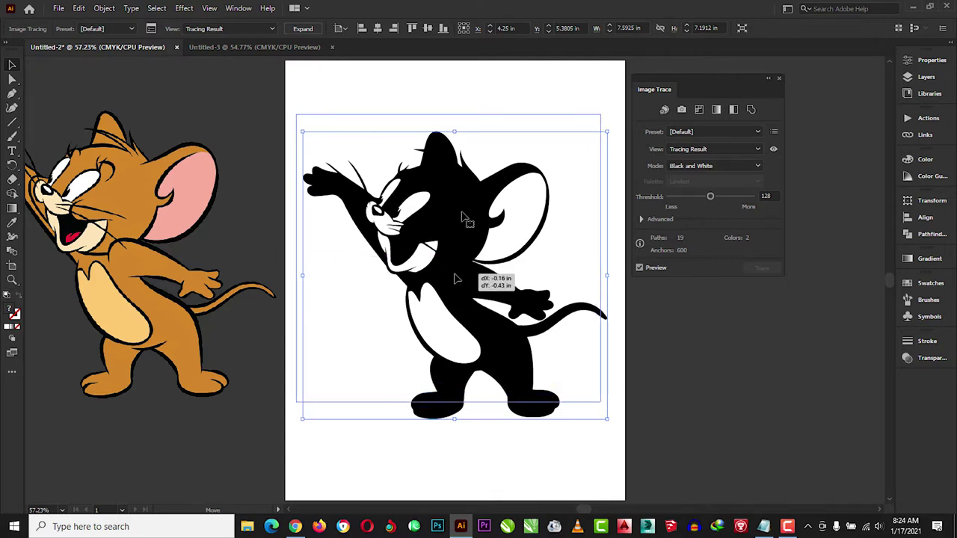
Expand the black-and-white tracing via Object > Expand with Object and Fill, then nudge it into place.
{"action": "left_click_drag", "start_coordinate": [462, 217], "coordinate": [465, 313]}
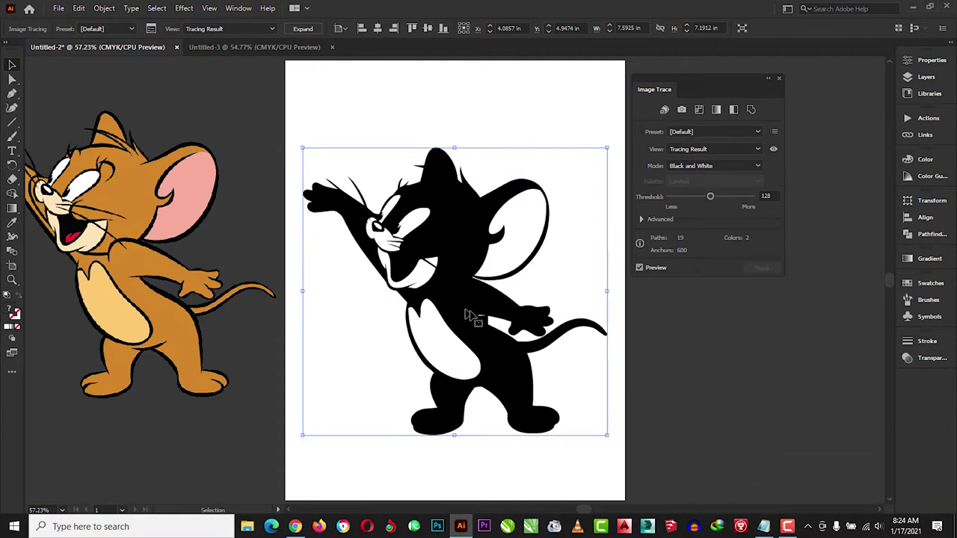
{"action": "mouse_move", "coordinate": [465, 316]}
{"action": "left_mouse_down"}
{"action": "mouse_move", "coordinate": [457, 257]}
{"action": "mouse_move", "coordinate": [457, 286]}
{"action": "left_mouse_up"}
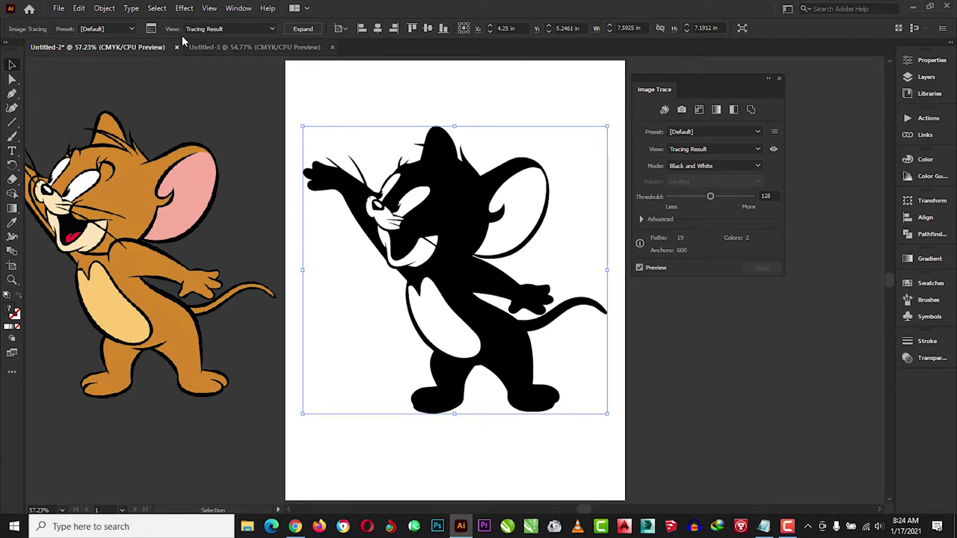
{"action": "left_click", "coordinate": [105, 10]}
{"action": "left_click", "coordinate": [105, 11]}
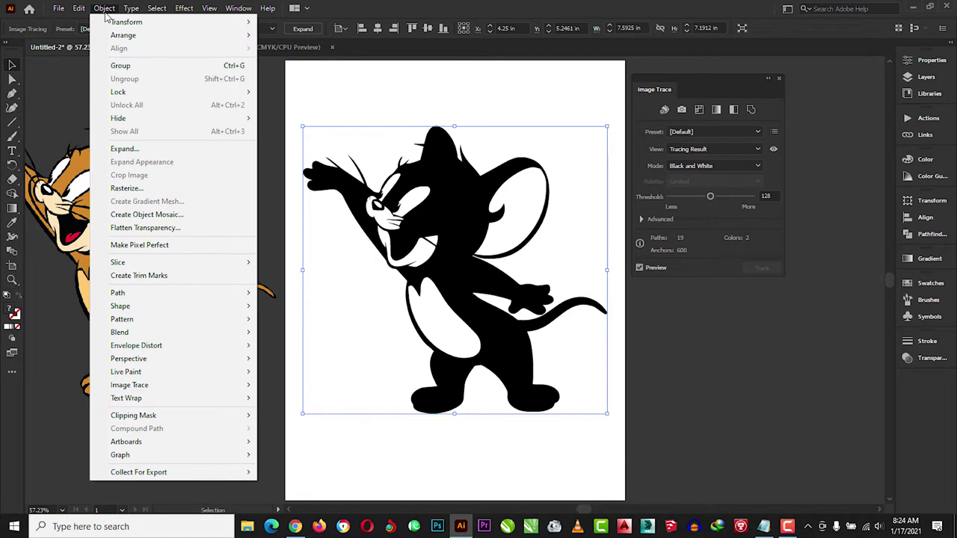
{"action": "left_click", "coordinate": [127, 149]}
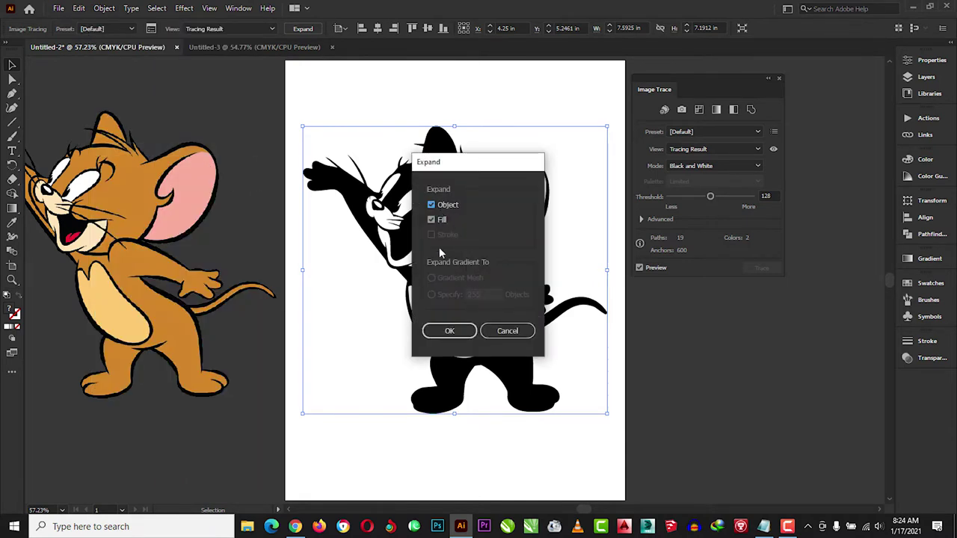
{"action": "key", "text": "Return"}
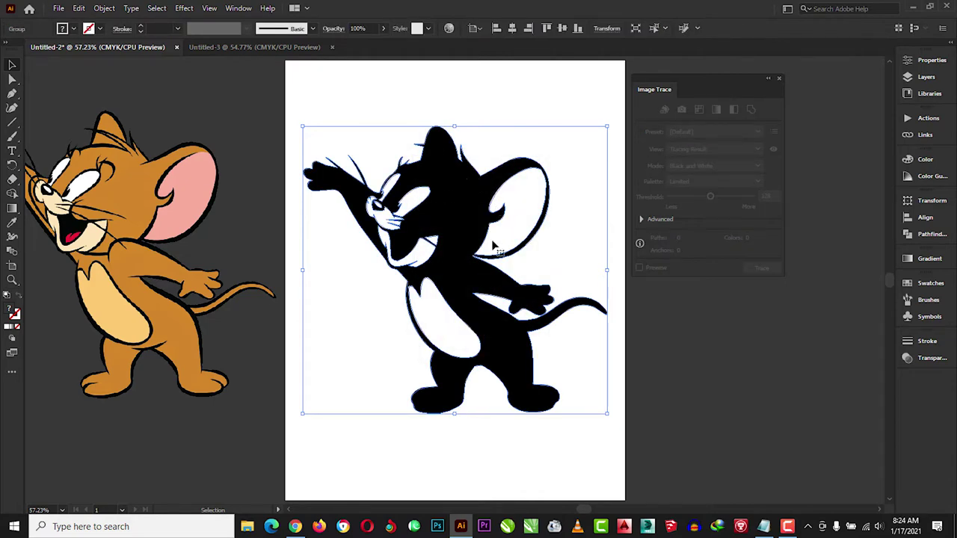
{"action": "right_click", "coordinate": [439, 225]}
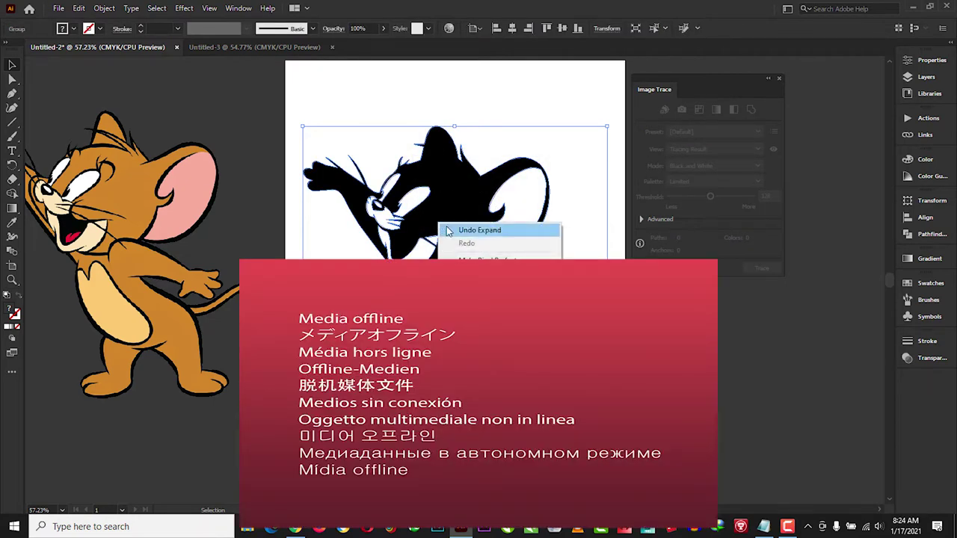
{"action": "key", "text": "Escape"}
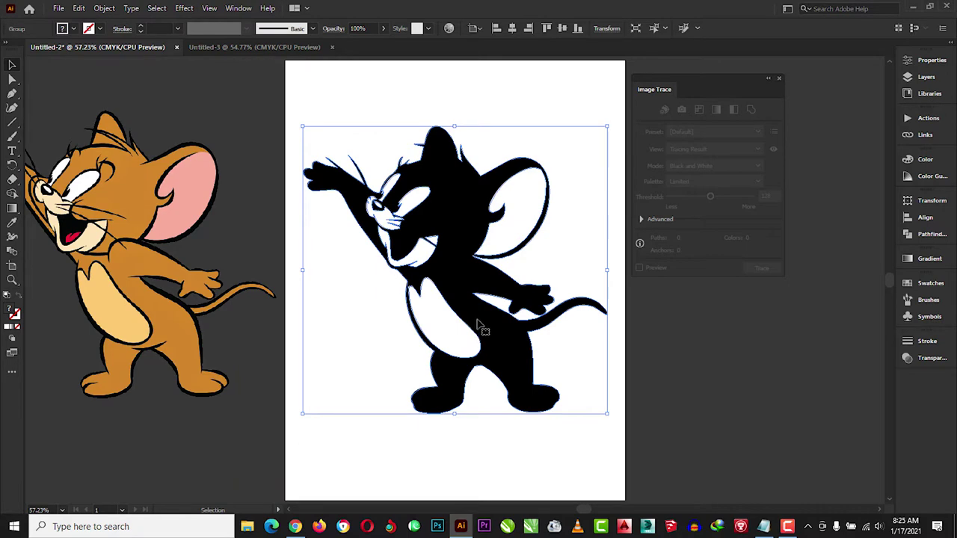
{"action": "mouse_move", "coordinate": [460, 321]}
{"action": "left_mouse_down"}
{"action": "mouse_move", "coordinate": [493, 320]}
{"action": "mouse_move", "coordinate": [423, 317]}
{"action": "left_mouse_up"}
Shrink the black Jerry silhouette and move it to the artboard's top-left corner.
{"action": "right_click", "coordinate": [453, 306]}
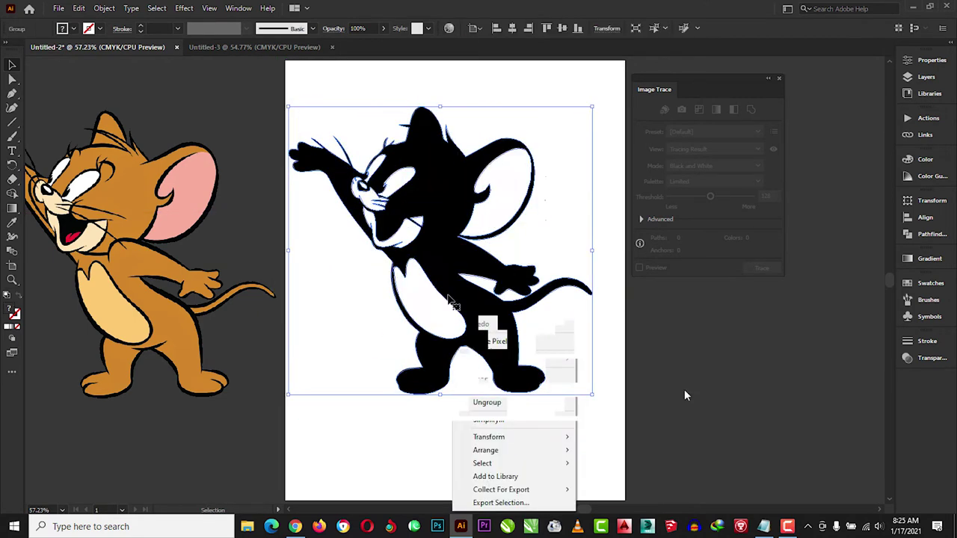
{"action": "mouse_move", "coordinate": [447, 259]}
{"action": "left_mouse_down"}
{"action": "mouse_move", "coordinate": [359, 340]}
{"action": "mouse_move", "coordinate": [609, 403]}
{"action": "mouse_move", "coordinate": [749, 383]}
{"action": "left_mouse_up"}
{"action": "mouse_move", "coordinate": [610, 367]}
{"action": "left_mouse_down"}
{"action": "mouse_move", "coordinate": [532, 362]}
{"action": "mouse_move", "coordinate": [461, 325]}
{"action": "mouse_move", "coordinate": [454, 300]}
{"action": "mouse_move", "coordinate": [689, 376]}
{"action": "left_mouse_up"}
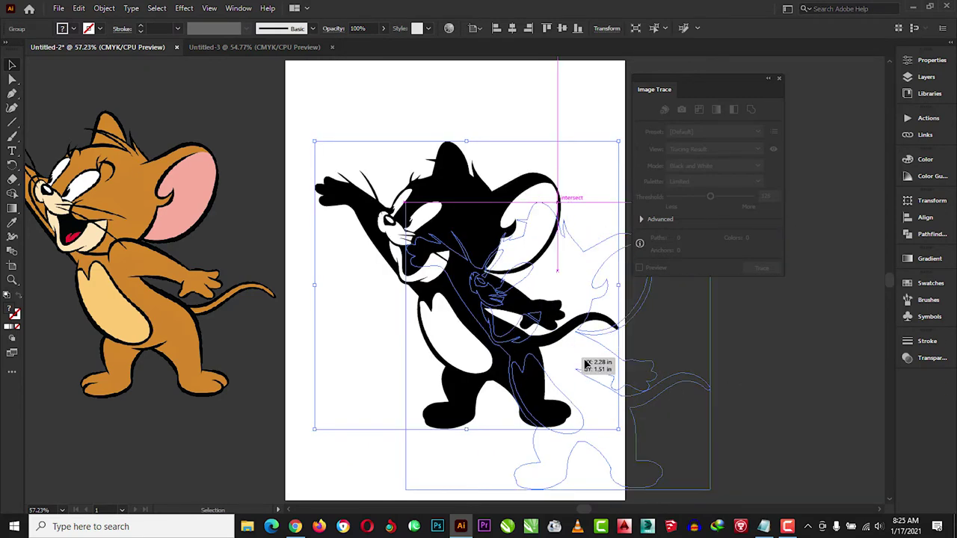
{"action": "left_click_drag", "start_coordinate": [689, 373], "coordinate": [731, 370]}
{"action": "left_click_drag", "start_coordinate": [731, 371], "coordinate": [687, 374]}
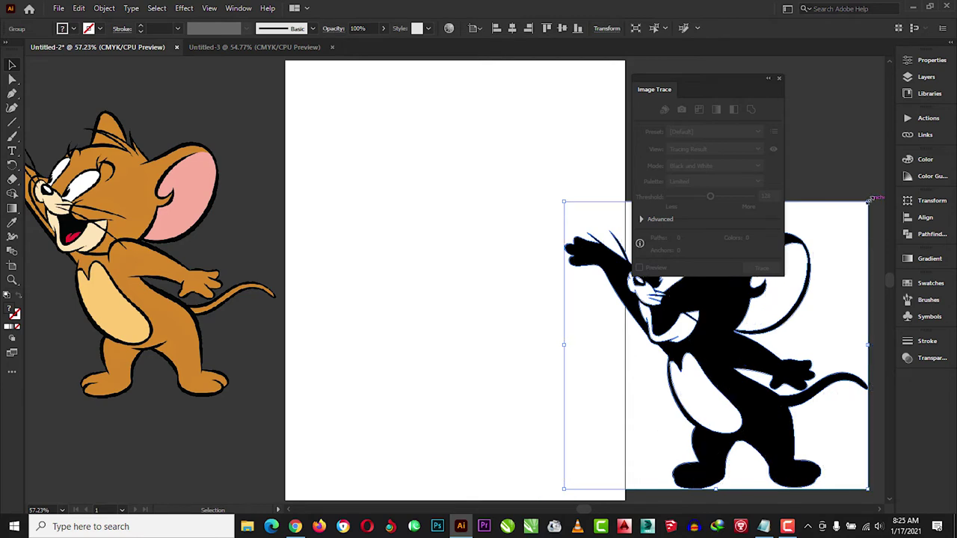
{"action": "left_click_drag", "start_coordinate": [870, 201], "coordinate": [703, 342]}
{"action": "mouse_move", "coordinate": [635, 333]}
{"action": "left_mouse_down"}
{"action": "mouse_move", "coordinate": [419, 225]}
{"action": "mouse_move", "coordinate": [369, 157]}
{"action": "mouse_move", "coordinate": [349, 101]}
{"action": "left_mouse_up"}
Alt-drag a copy of the colour Jerry onto the artboard below the silhouette.
{"action": "left_click", "coordinate": [171, 213]}
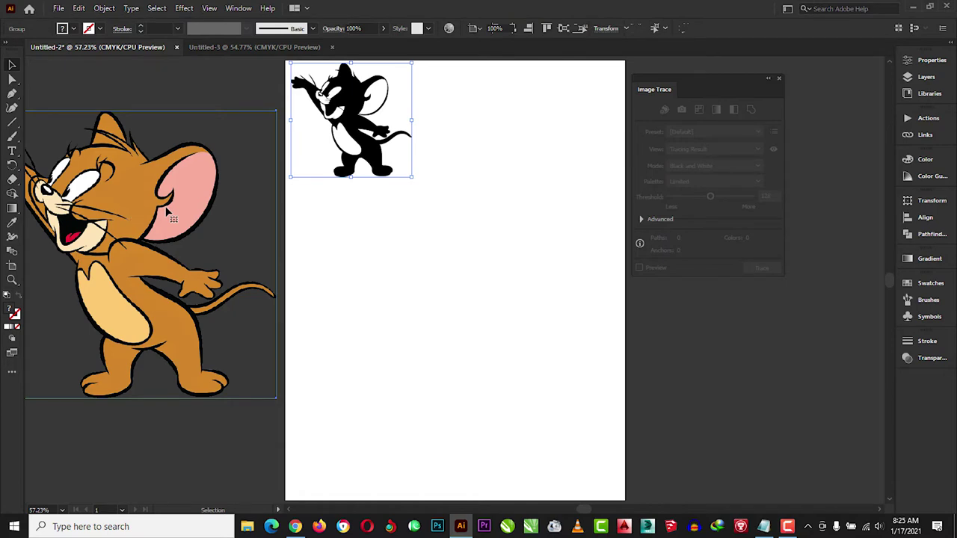
{"action": "mouse_move", "coordinate": [171, 213]}
{"action": "left_mouse_down"}
{"action": "mouse_move", "coordinate": [453, 314]}
{"action": "mouse_move", "coordinate": [584, 306]}
{"action": "left_mouse_up"}
{"action": "left_click_drag", "start_coordinate": [454, 315], "coordinate": [456, 318]}
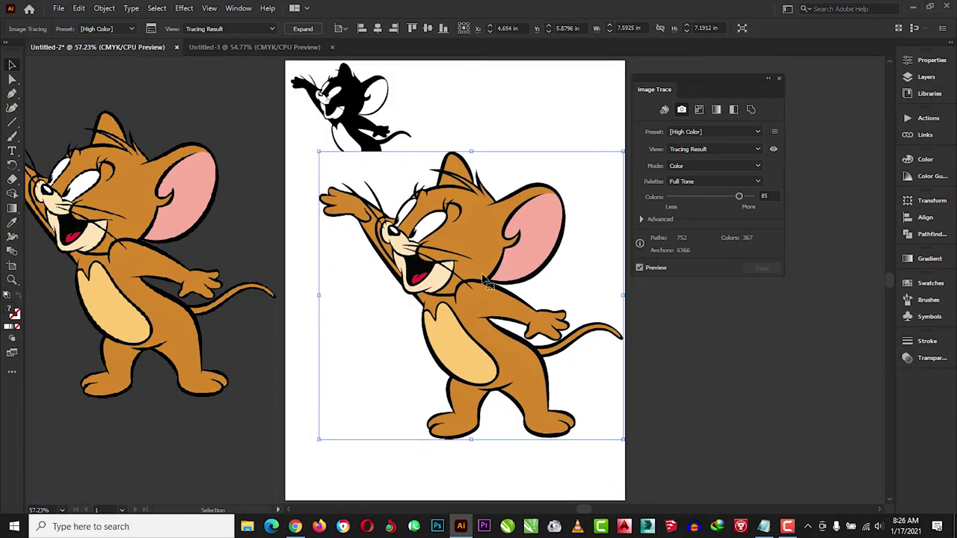
Nudge the High Color Jerry tracing into place and expand it into vector paths.
{"action": "left_click_drag", "start_coordinate": [483, 281], "coordinate": [475, 302]}
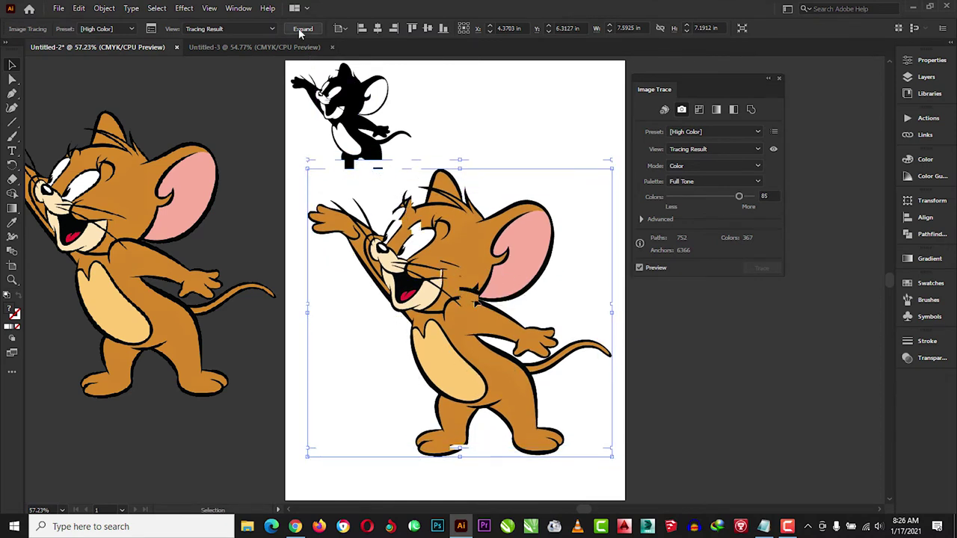
{"action": "key", "text": "ctrl+z"}
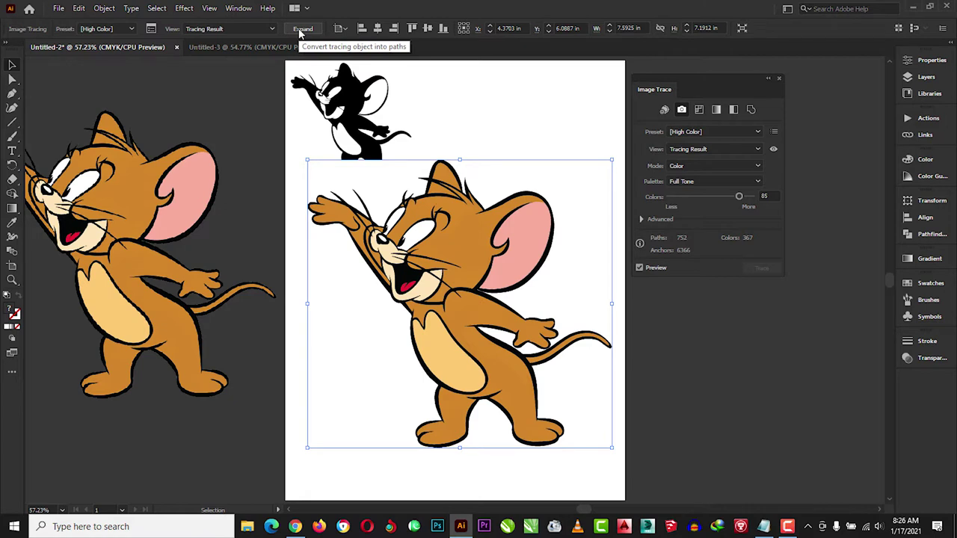
{"action": "left_click", "coordinate": [301, 30]}
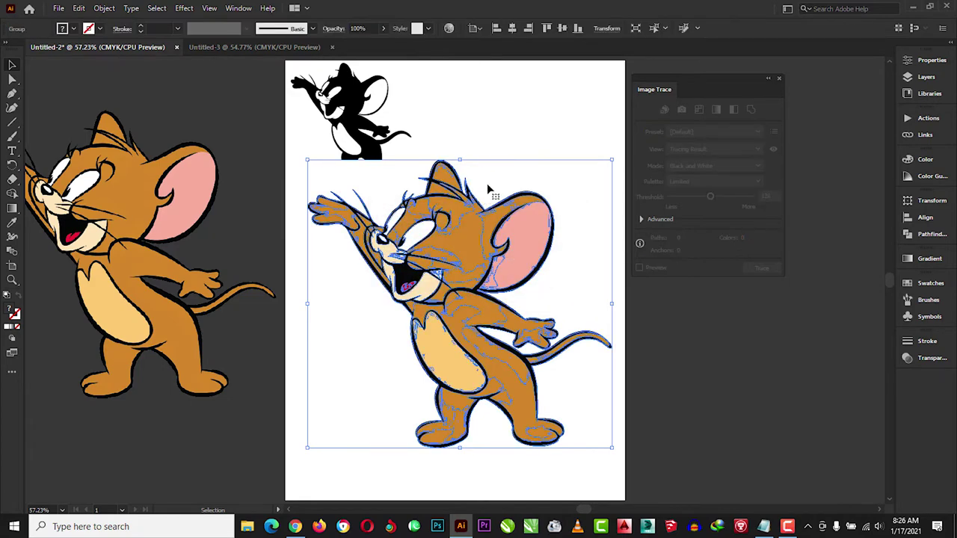
{"action": "right_click", "coordinate": [471, 245]}
{"action": "key", "text": "Escape"}
{"action": "right_click", "coordinate": [471, 245]}
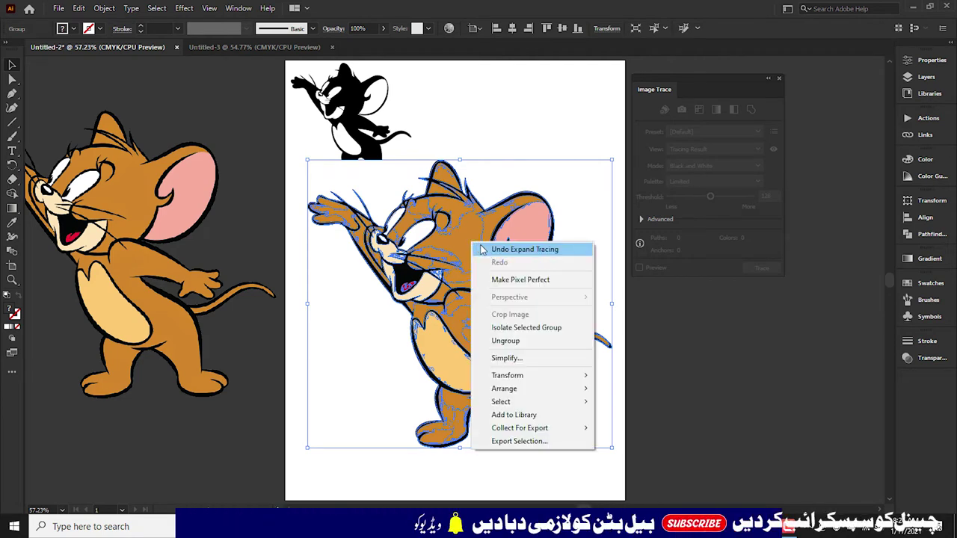
{"action": "left_click", "coordinate": [483, 249]}
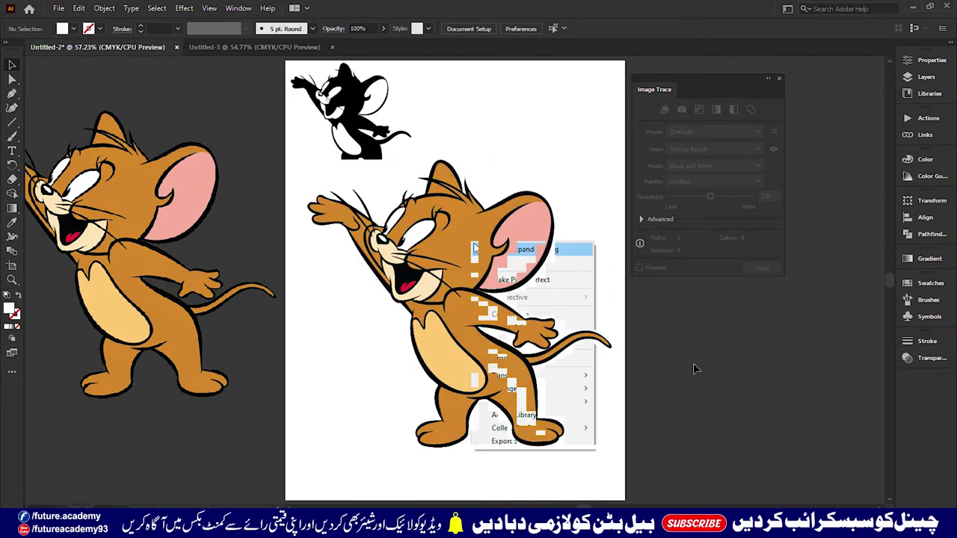
{"action": "right_click", "coordinate": [528, 351]}
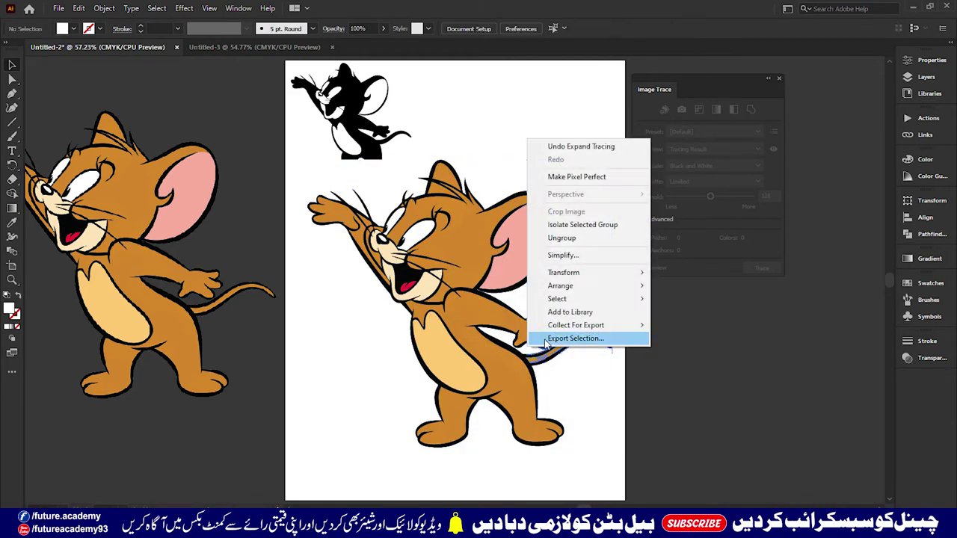
{"action": "left_click", "coordinate": [528, 351]}
{"action": "left_click", "coordinate": [568, 243]}
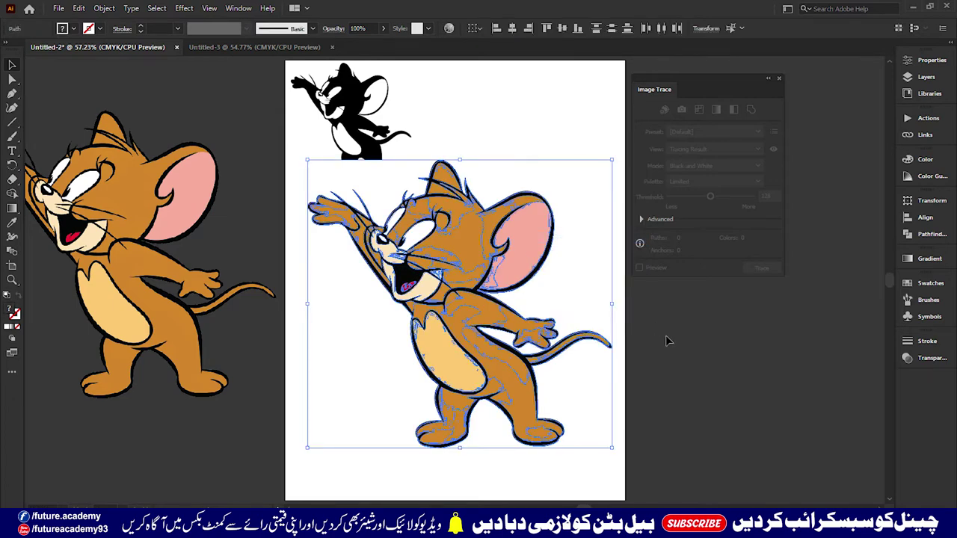
Ungroup the expanded colour Jerry and select individual body, mouth and face pieces.
{"action": "right_click", "coordinate": [568, 242]}
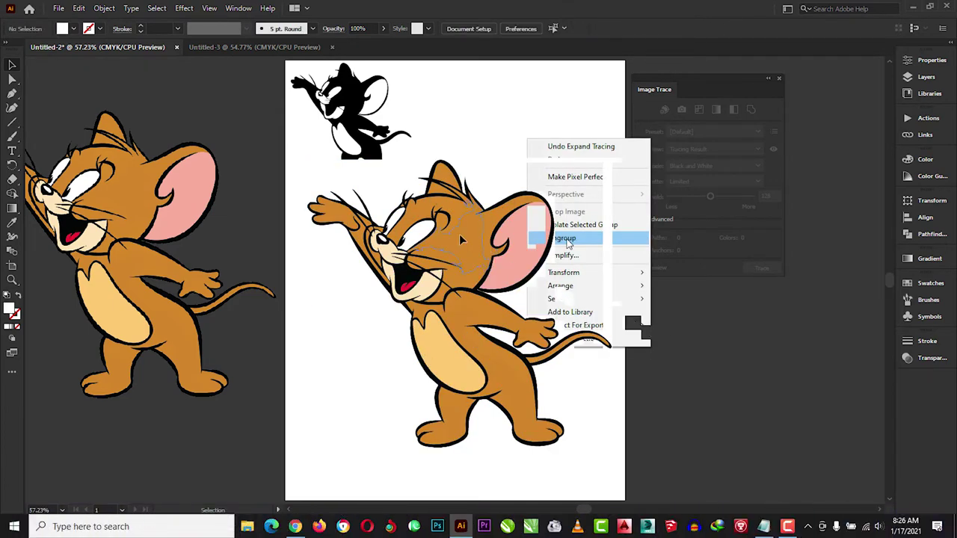
{"action": "left_click", "coordinate": [568, 239]}
{"action": "left_click_drag", "start_coordinate": [462, 239], "coordinate": [473, 335]}
{"action": "left_click_drag", "start_coordinate": [507, 362], "coordinate": [514, 395]}
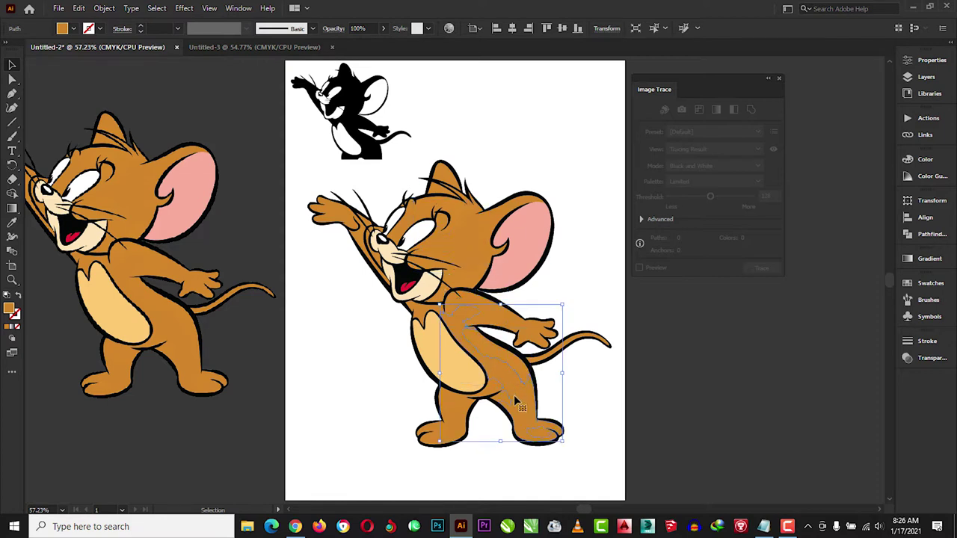
{"action": "key", "text": "ctrl+z"}
{"action": "left_click_drag", "start_coordinate": [423, 288], "coordinate": [452, 275]}
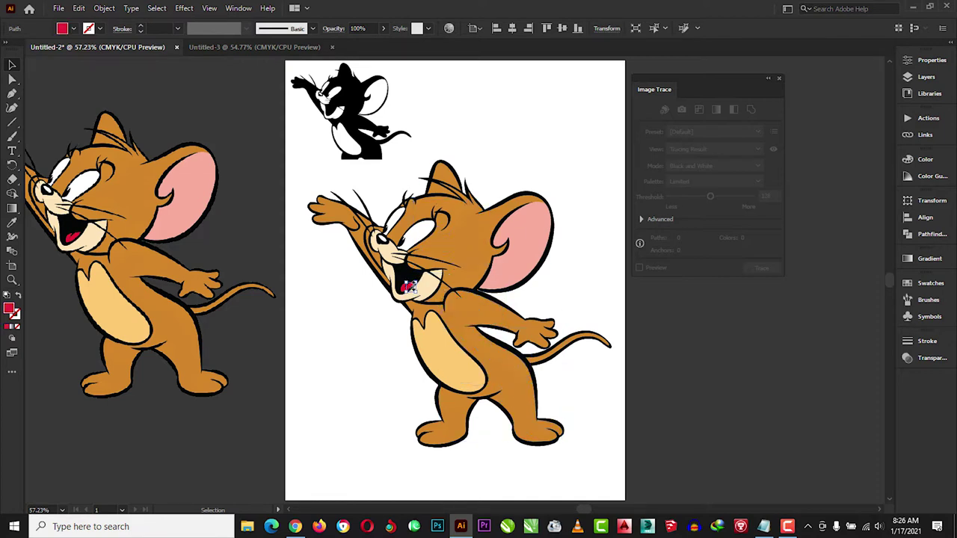
{"action": "left_click", "coordinate": [461, 253]}
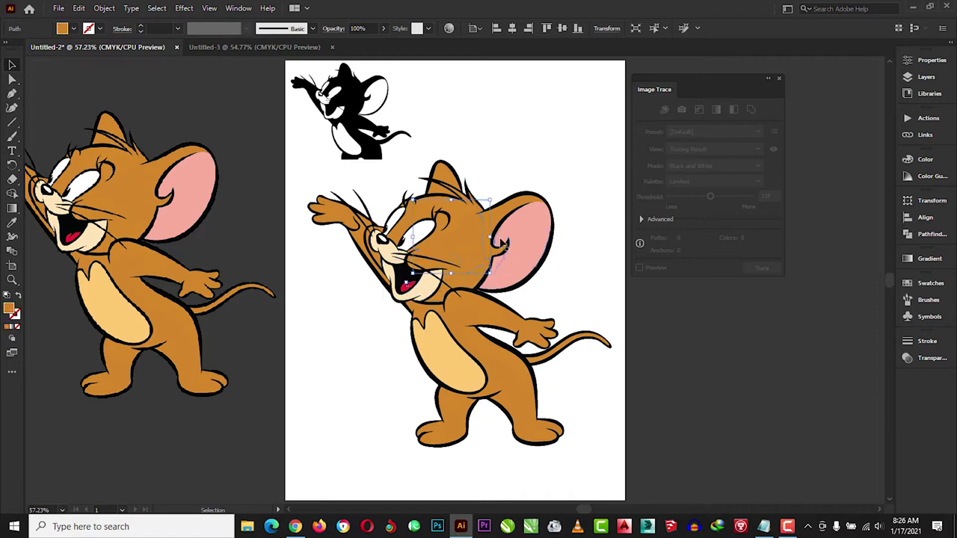
Select the pink ear, orange body and white background pieces, then marquee-select all of Jerry.
{"action": "mouse_move", "coordinate": [504, 244]}
{"action": "left_mouse_down"}
{"action": "mouse_move", "coordinate": [527, 226]}
{"action": "mouse_move", "coordinate": [523, 216]}
{"action": "mouse_move", "coordinate": [462, 217]}
{"action": "left_mouse_up"}
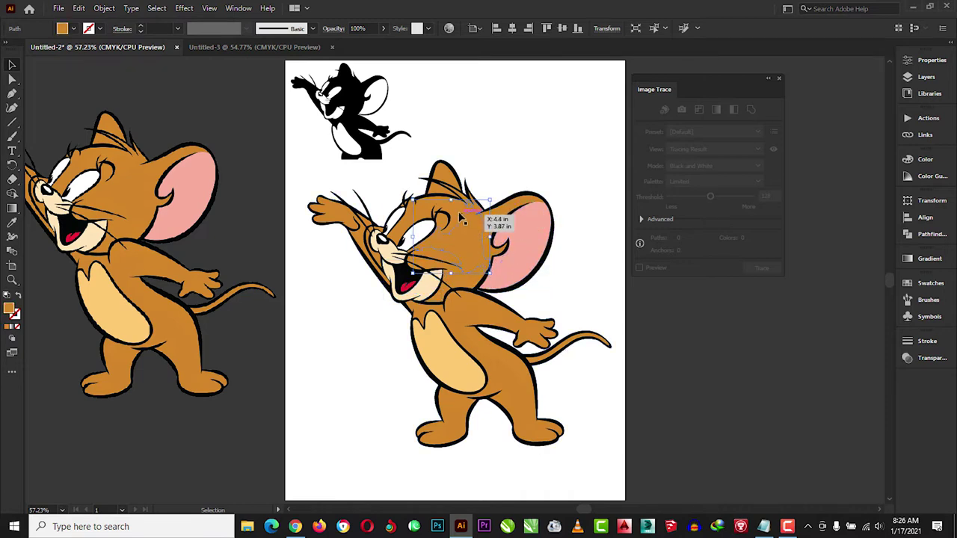
{"action": "left_click", "coordinate": [476, 221]}
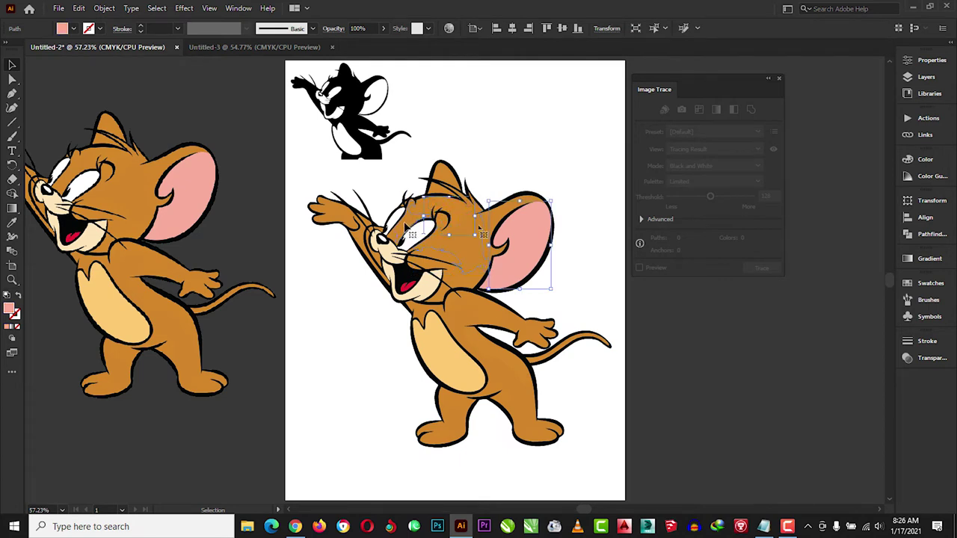
{"action": "left_click", "coordinate": [562, 318]}
{"action": "left_click", "coordinate": [674, 377]}
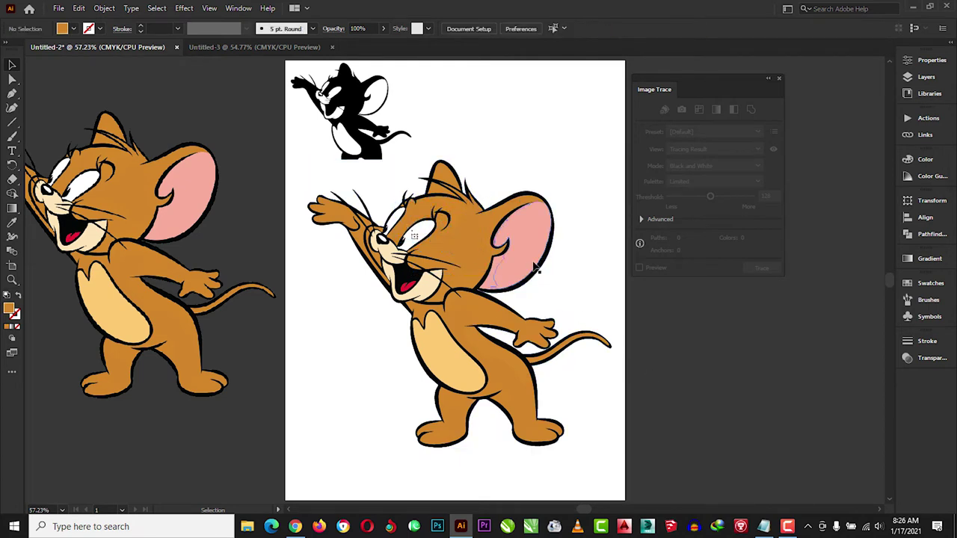
{"action": "left_click", "coordinate": [578, 242]}
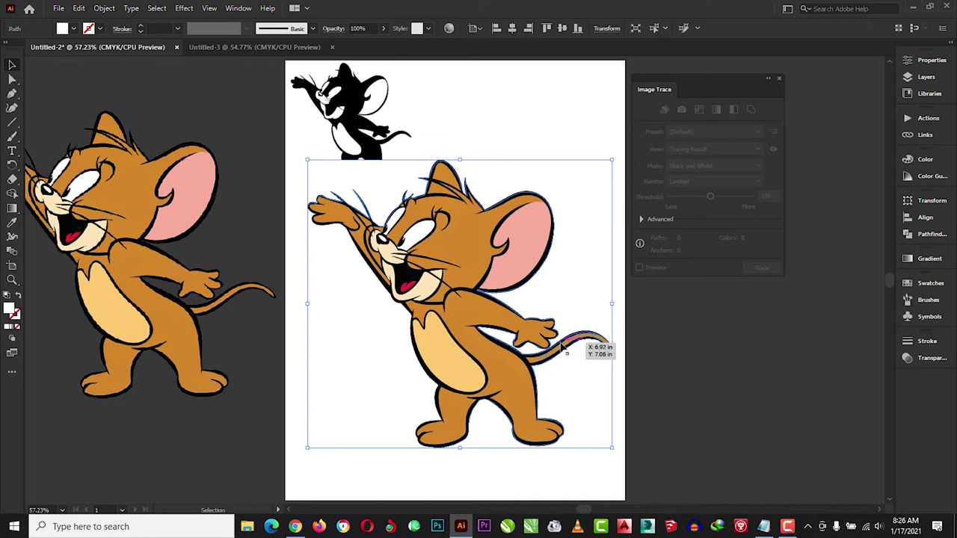
{"action": "left_click_drag", "start_coordinate": [569, 342], "coordinate": [574, 344]}
{"action": "left_click", "coordinate": [643, 276]}
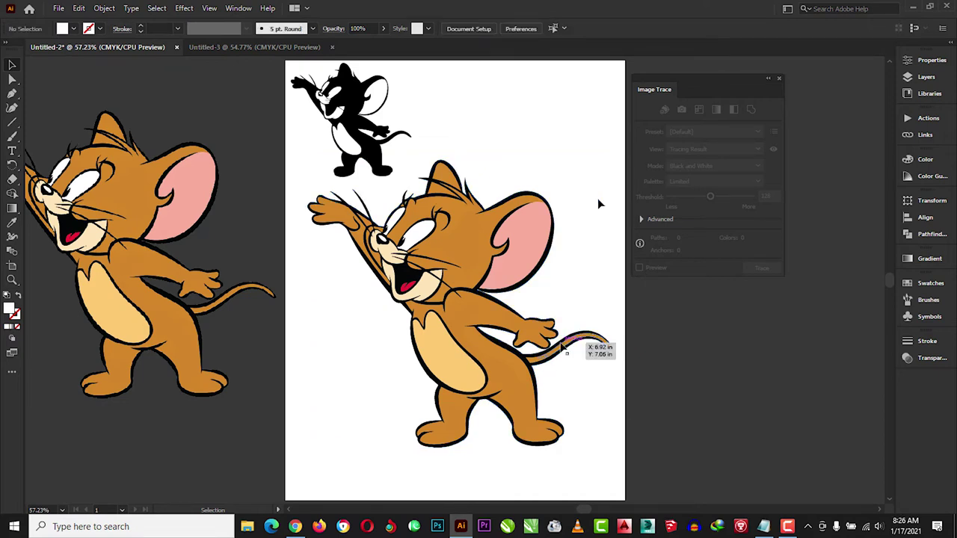
{"action": "left_click_drag", "start_coordinate": [609, 467], "coordinate": [287, 149]}
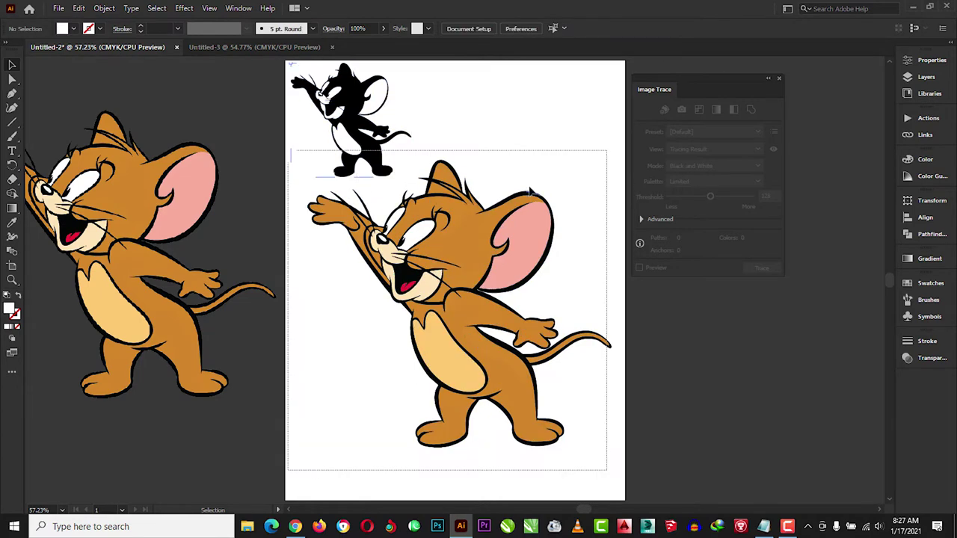
Move the black silhouette right of the artboard and regroup the colour Jerry pieces with Ctrl+G.
{"action": "left_click_drag", "start_coordinate": [359, 146], "coordinate": [814, 406]}
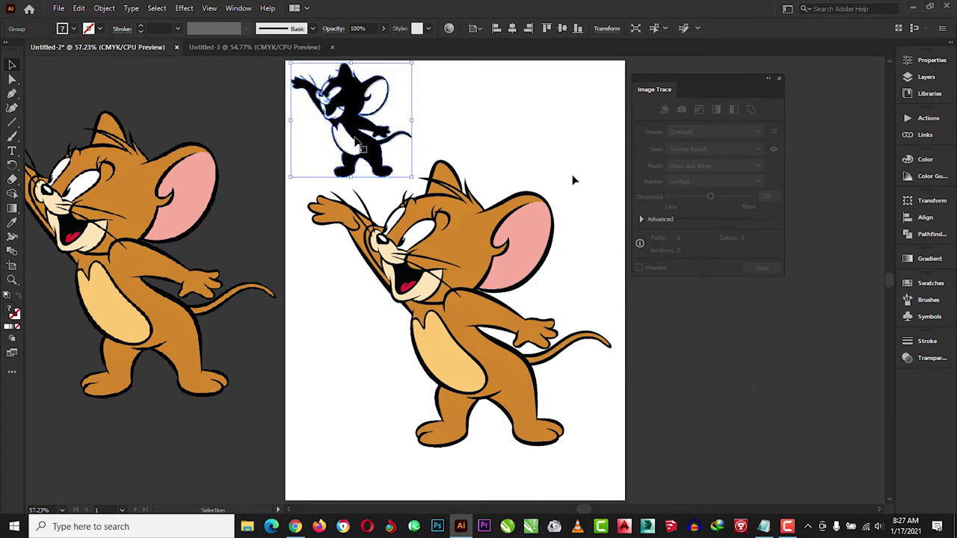
{"action": "left_click", "coordinate": [600, 143]}
{"action": "left_click_drag", "start_coordinate": [604, 89], "coordinate": [303, 405]}
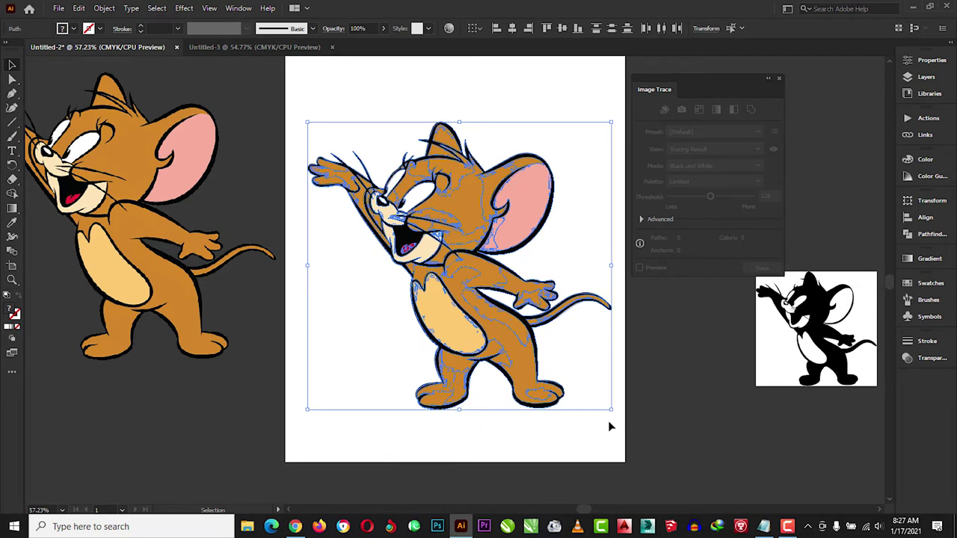
{"action": "key", "text": "ctrl+g"}
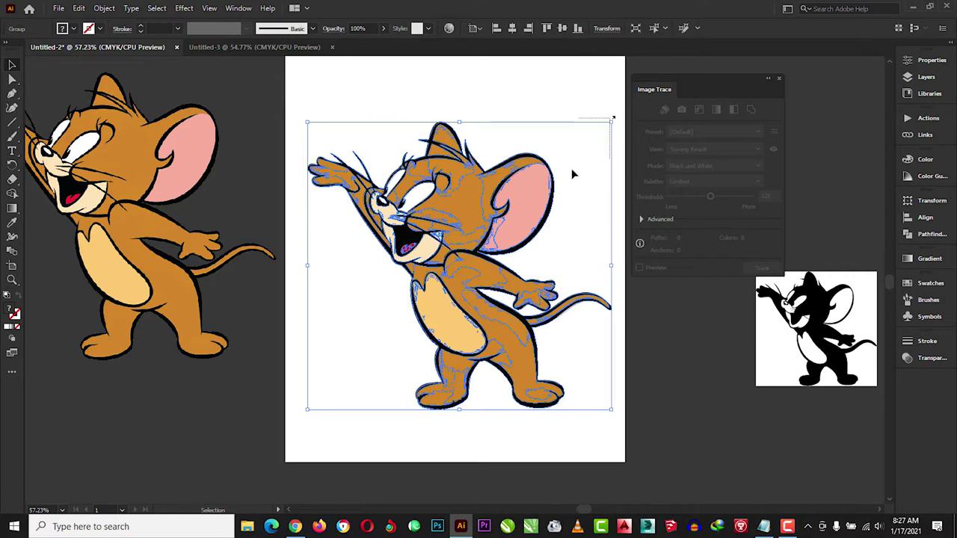
Shrink the colour Jerry, move it off the artboard, then undo back to full size.
{"action": "left_click_drag", "start_coordinate": [611, 120], "coordinate": [372, 349]}
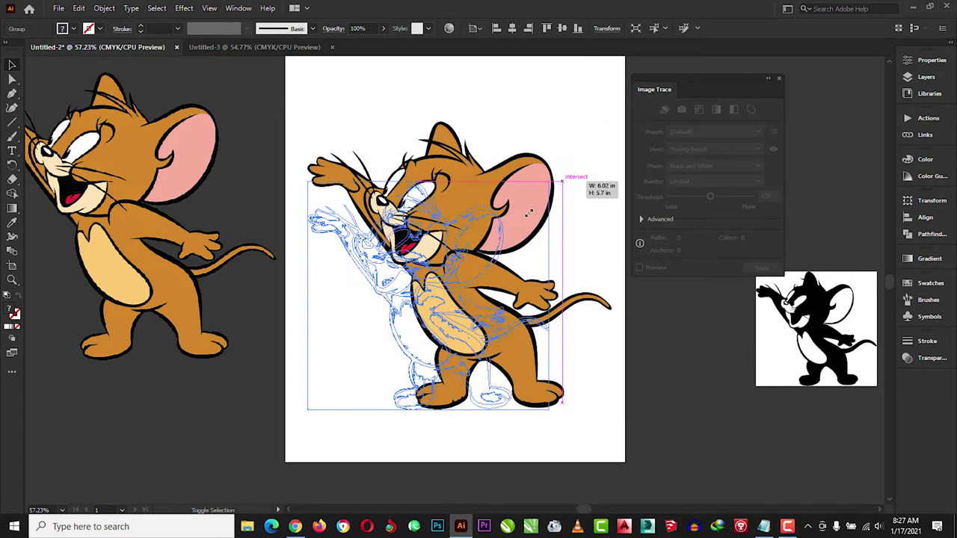
{"action": "left_click_drag", "start_coordinate": [355, 384], "coordinate": [861, 459]}
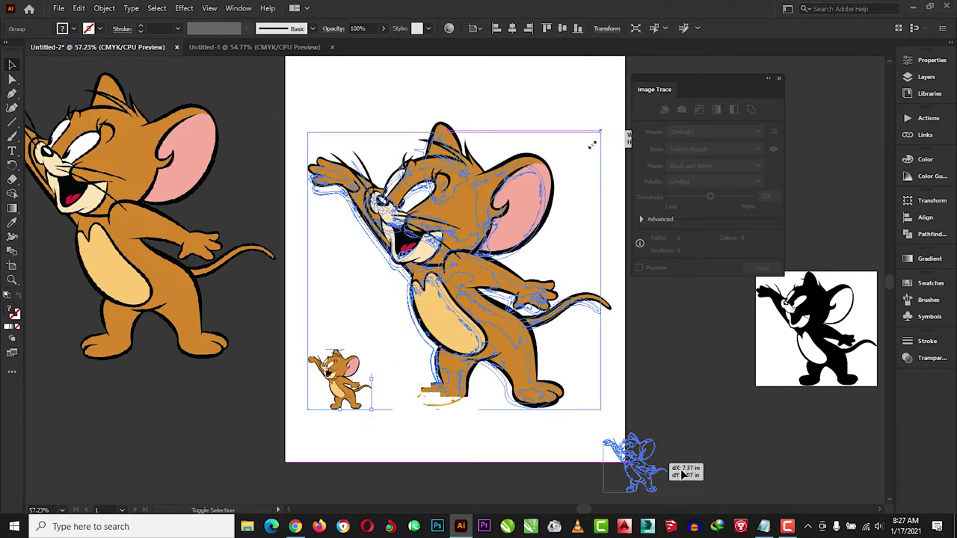
{"action": "left_click", "coordinate": [861, 458]}
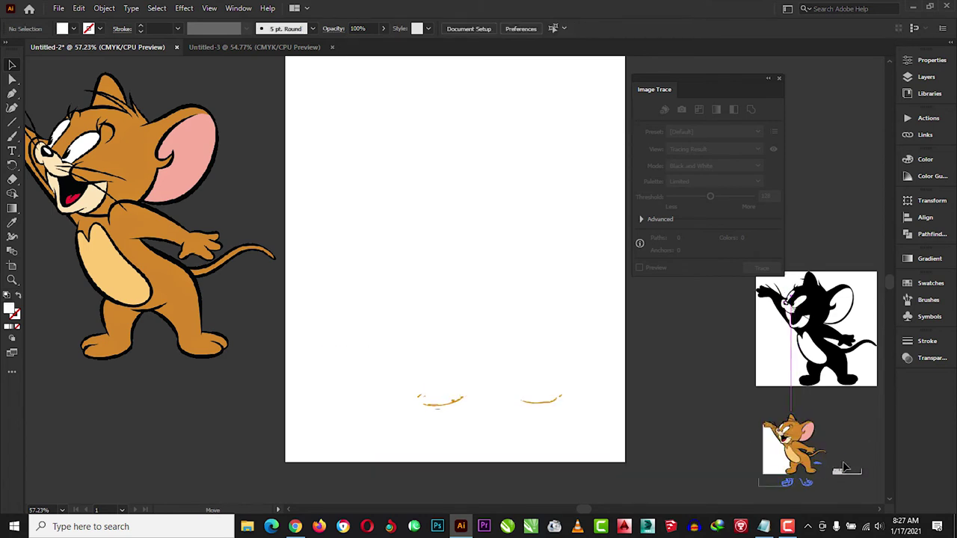
{"action": "left_click", "coordinate": [781, 470]}
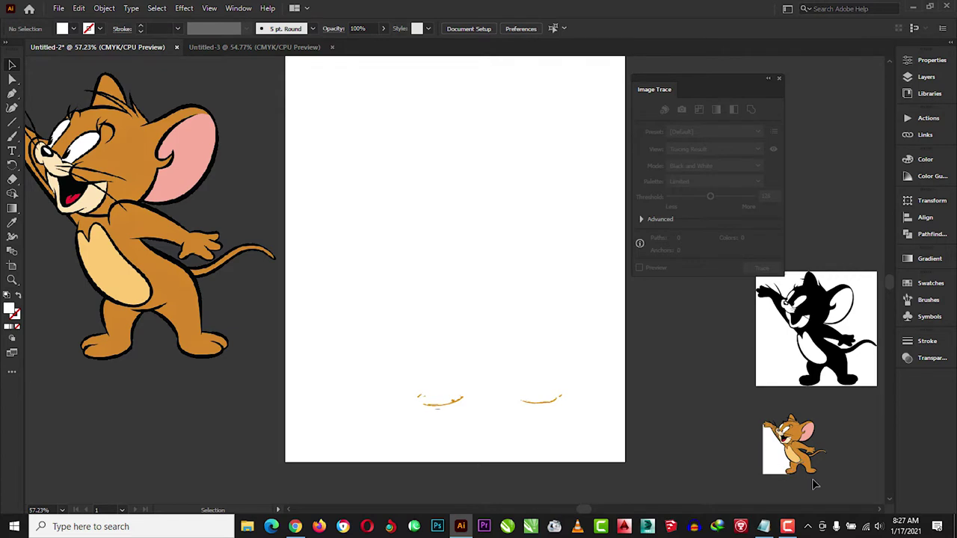
{"action": "left_click", "coordinate": [808, 457]}
{"action": "left_click", "coordinate": [559, 404]}
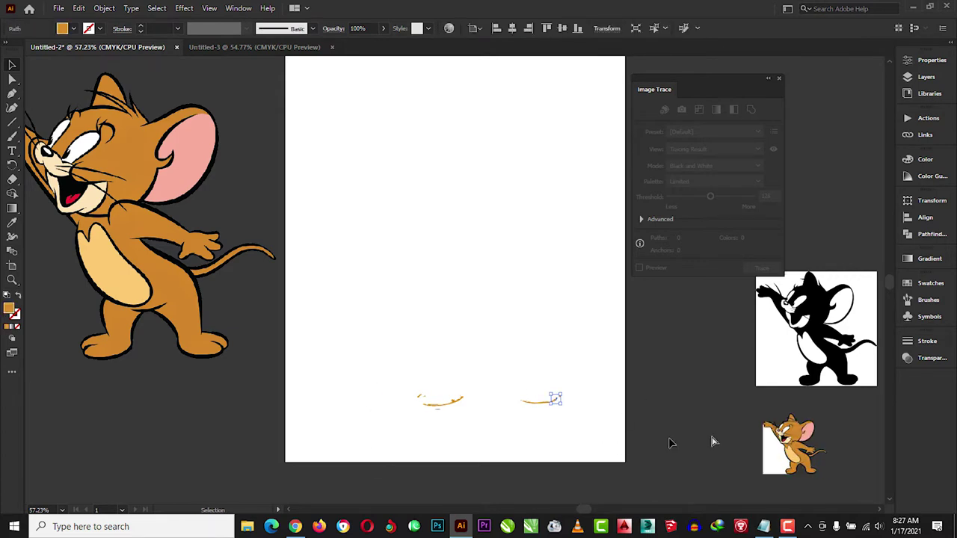
{"action": "key", "text": "ctrl+z"}
{"action": "key", "text": "ctrl+shift+z"}
{"action": "key", "text": "ctrl+z"}
Try selecting the full-size Jerry's paths with Ctrl+A and the Direct Selection tool.
{"action": "key", "text": "ctrl+shift+z"}
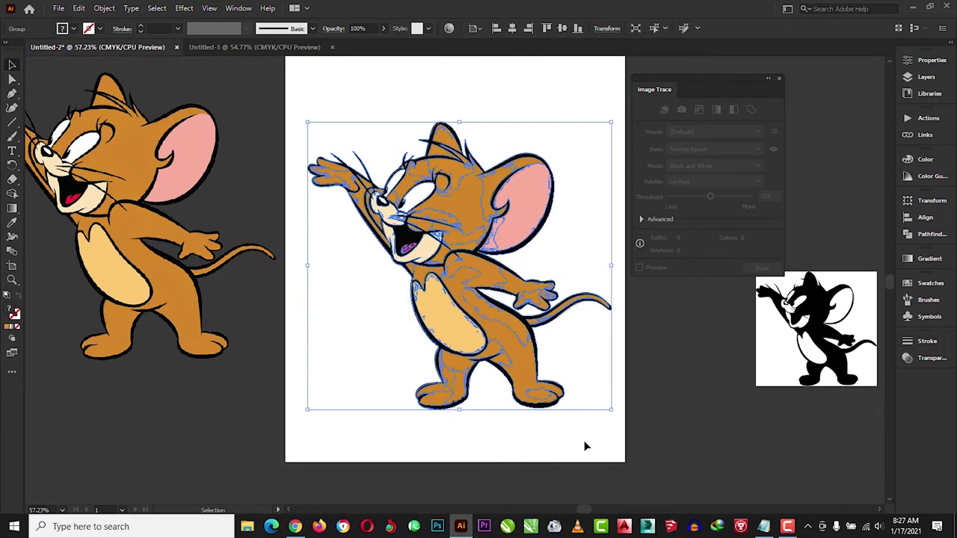
{"action": "left_click", "coordinate": [411, 347]}
{"action": "key", "text": "ctrl+a"}
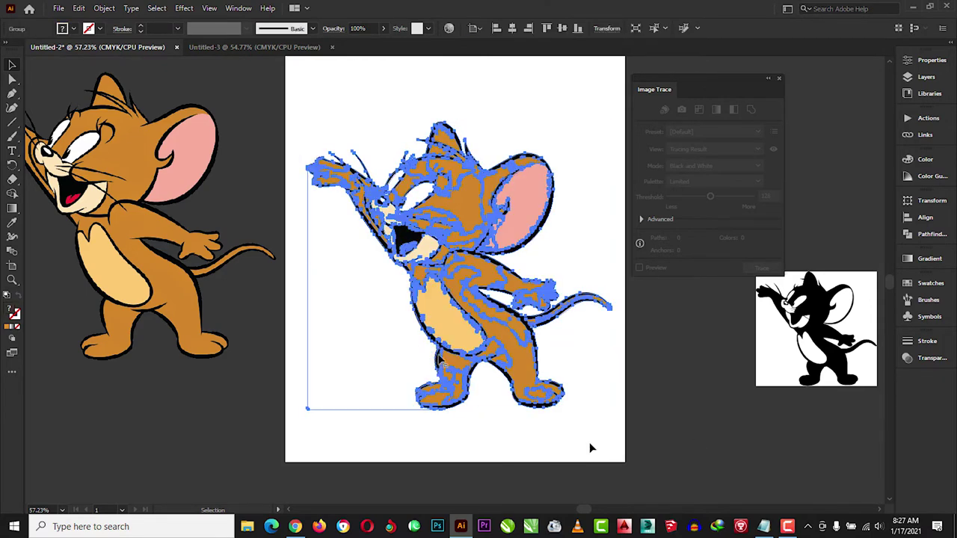
{"action": "key", "text": "a"}
{"action": "key", "text": "ctrl+z"}
{"action": "key", "text": "ctrl+shift+z"}
{"action": "left_click", "coordinate": [386, 344]}
{"action": "key", "text": "ctrl+a"}
{"action": "key", "text": "v"}
{"action": "right_click", "coordinate": [382, 336]}
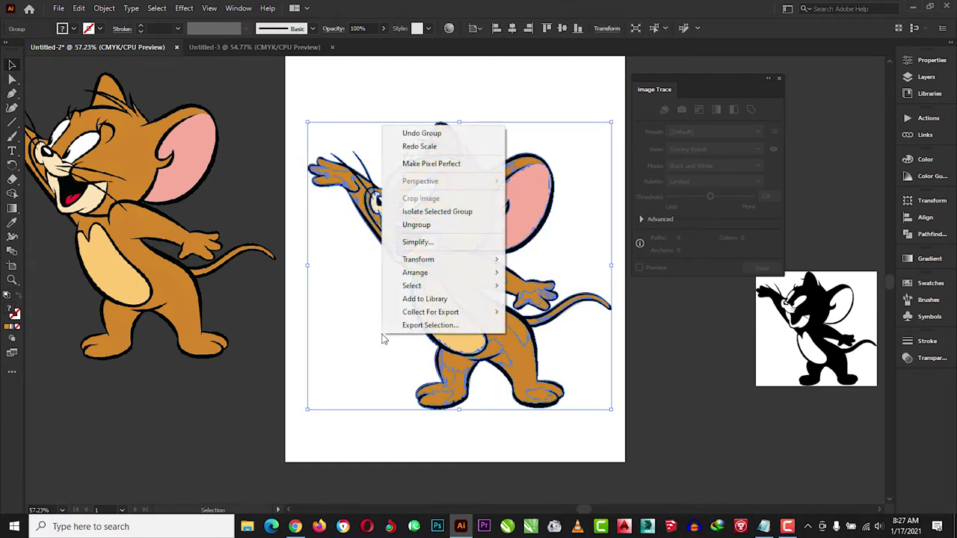
{"action": "key", "text": "Escape"}
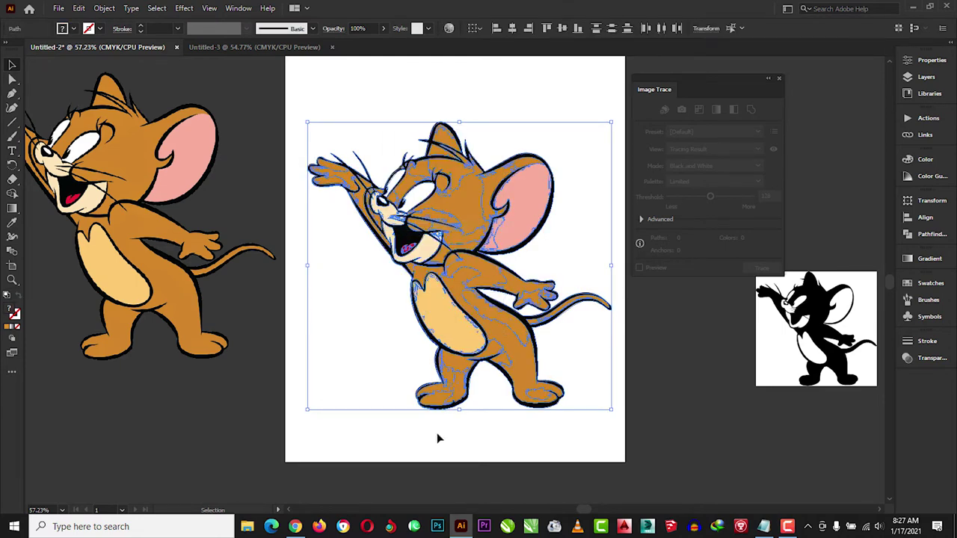
{"action": "left_click", "coordinate": [373, 346]}
{"action": "key", "text": "ctrl+a"}
{"action": "left_click", "coordinate": [433, 431]}
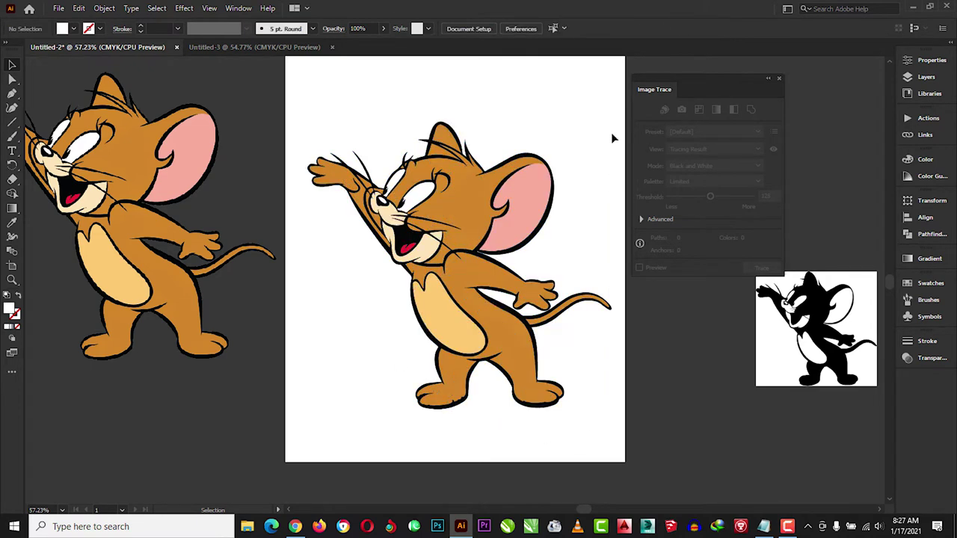
Marquee-select and group Jerry, shrink it, and park it beside the silhouette off the artboard.
{"action": "left_click_drag", "start_coordinate": [541, 436], "coordinate": [293, 436]}
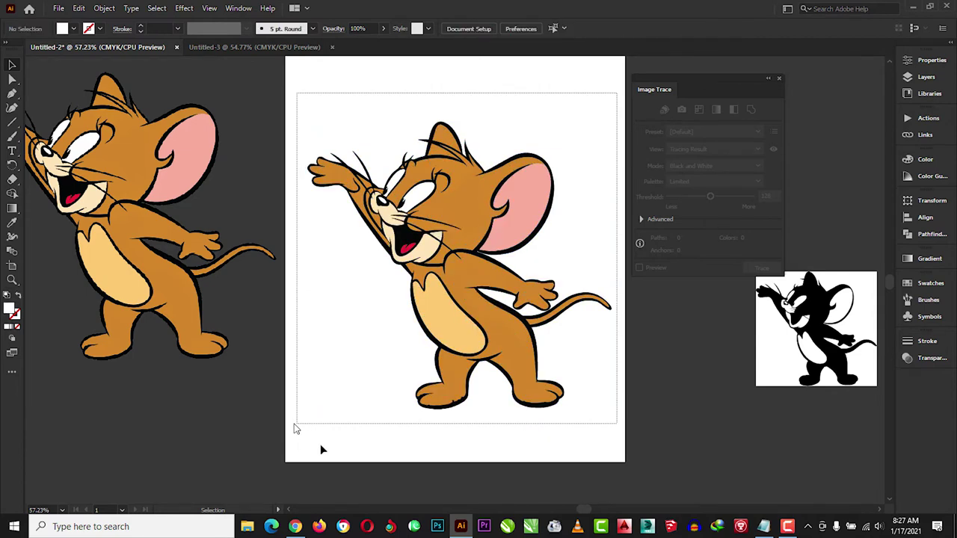
{"action": "key", "text": "v"}
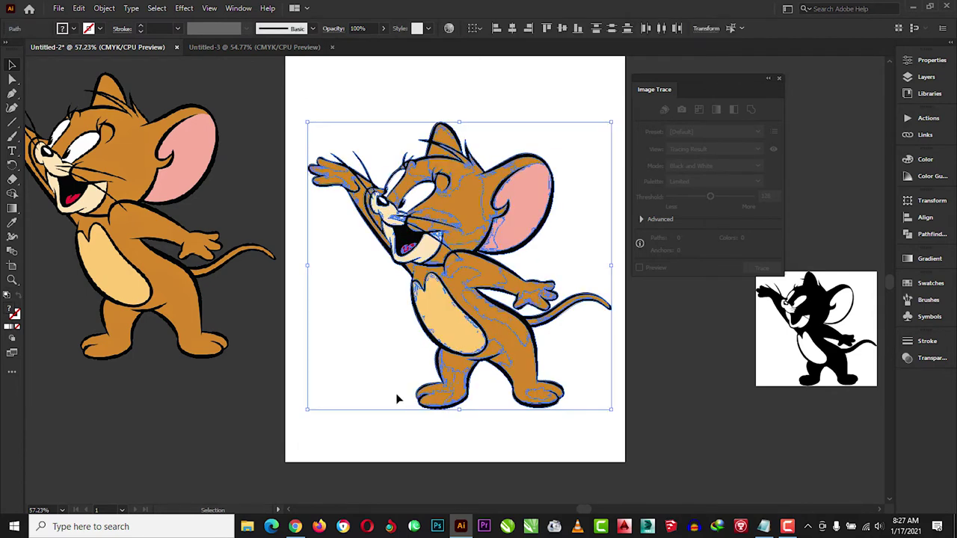
{"action": "key", "text": "ctrl+g"}
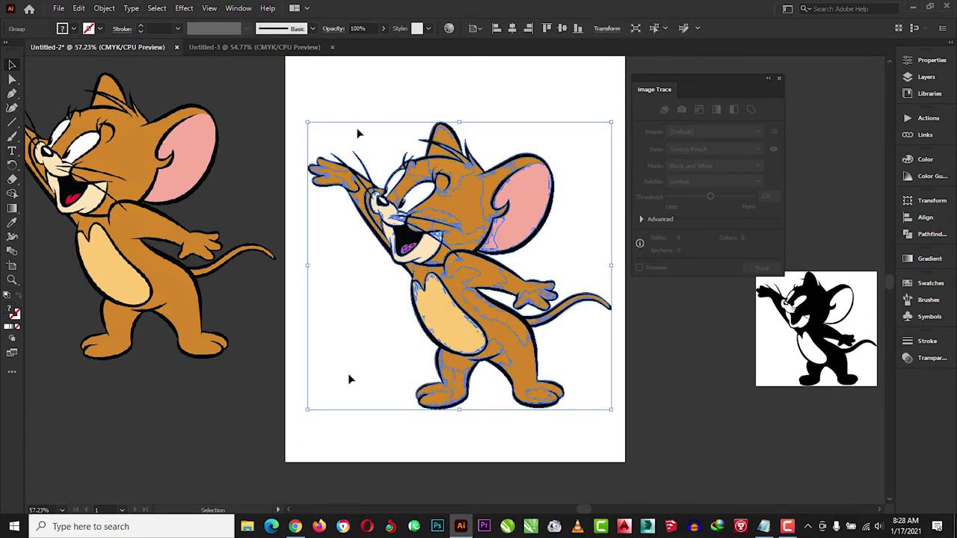
{"action": "mouse_move", "coordinate": [308, 121]}
{"action": "left_mouse_down"}
{"action": "mouse_move", "coordinate": [472, 312]}
{"action": "mouse_move", "coordinate": [513, 317]}
{"action": "left_mouse_up"}
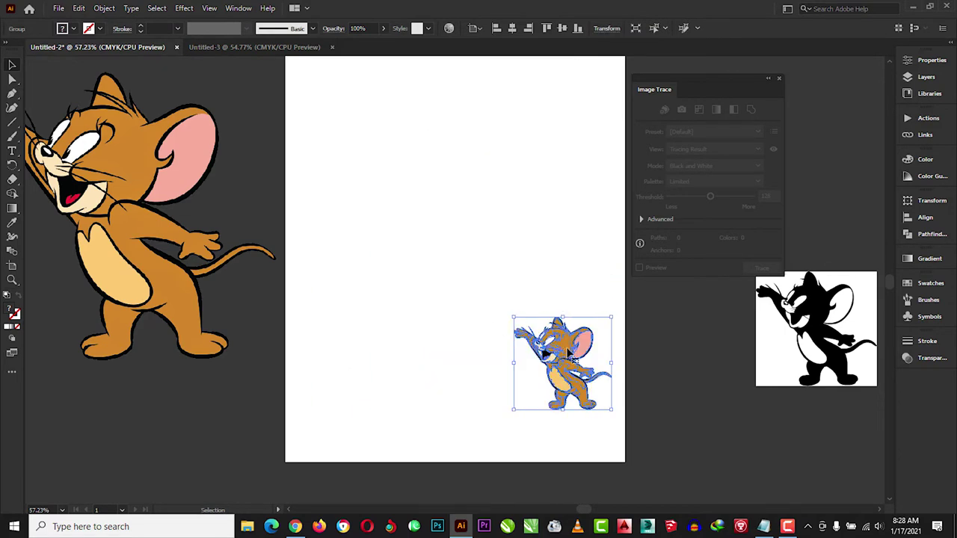
{"action": "mouse_move", "coordinate": [570, 355]}
{"action": "left_mouse_down"}
{"action": "mouse_move", "coordinate": [757, 441]}
{"action": "mouse_move", "coordinate": [816, 440]}
{"action": "mouse_move", "coordinate": [711, 333]}
{"action": "left_mouse_up"}
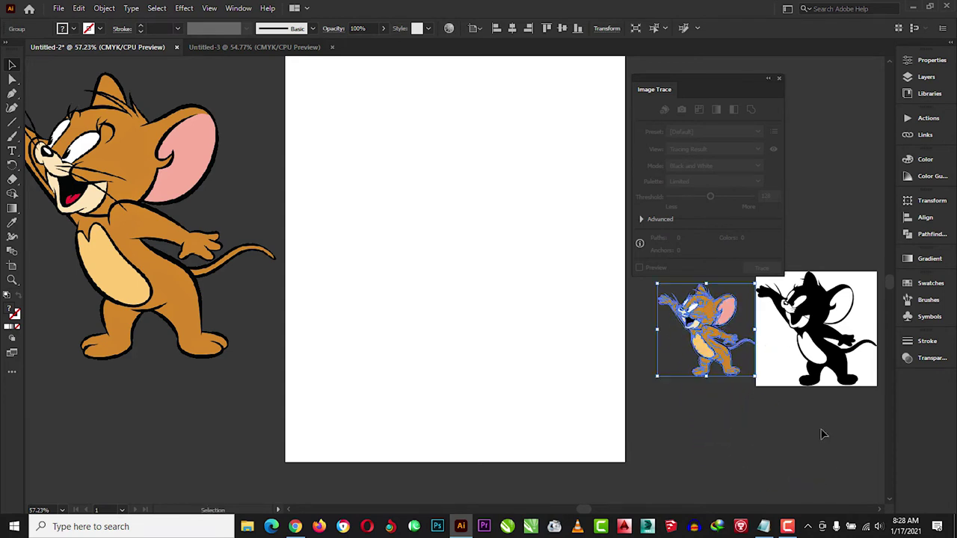
{"action": "left_click", "coordinate": [814, 431]}
Alt-drag a copy of the original Jerry image onto the artboard.
{"action": "left_click", "coordinate": [740, 348]}
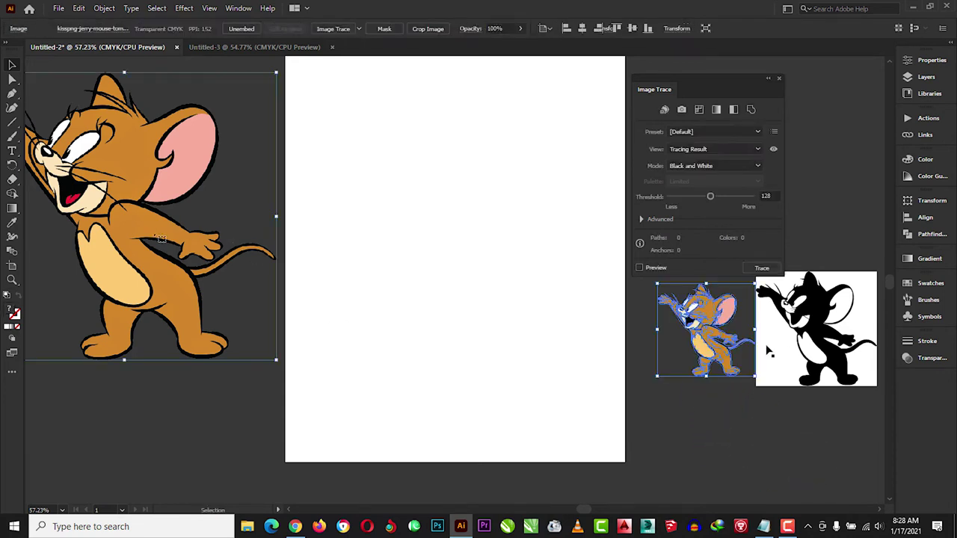
{"action": "left_click", "coordinate": [174, 155]}
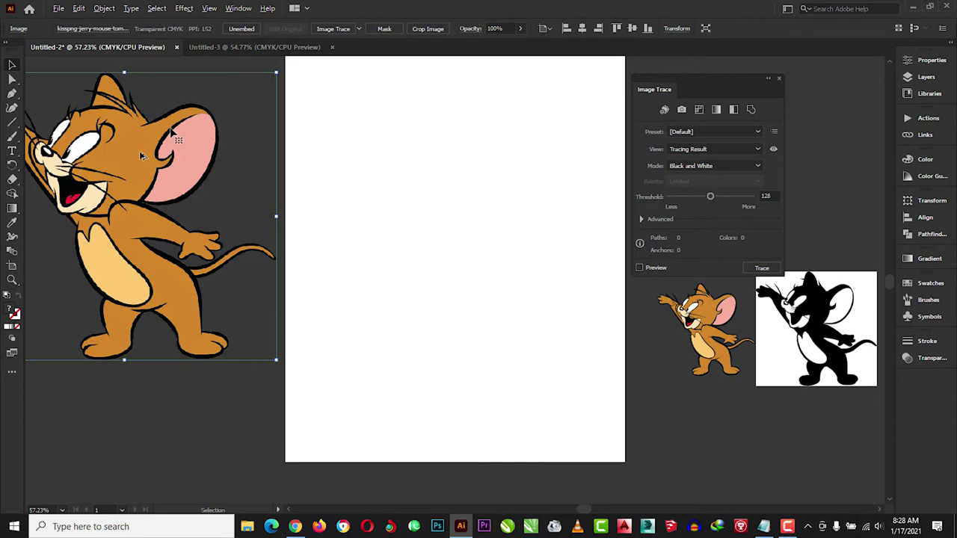
{"action": "left_click_drag", "start_coordinate": [142, 156], "coordinate": [465, 185]}
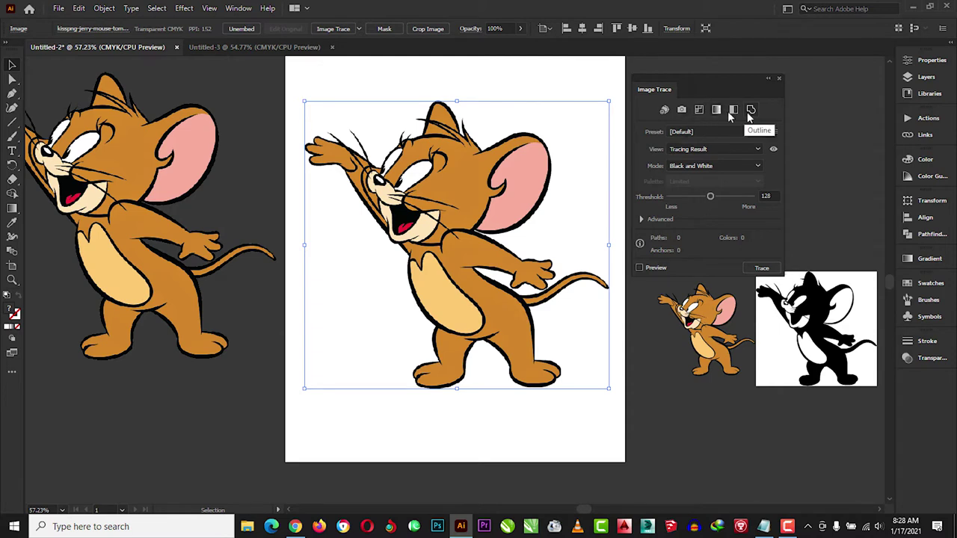
Trace the copy with the High Fidelity Photo preset (765 paths, 372 colours).
{"action": "left_click", "coordinate": [758, 131]}
{"action": "left_click", "coordinate": [751, 116]}
{"action": "left_click", "coordinate": [758, 131]}
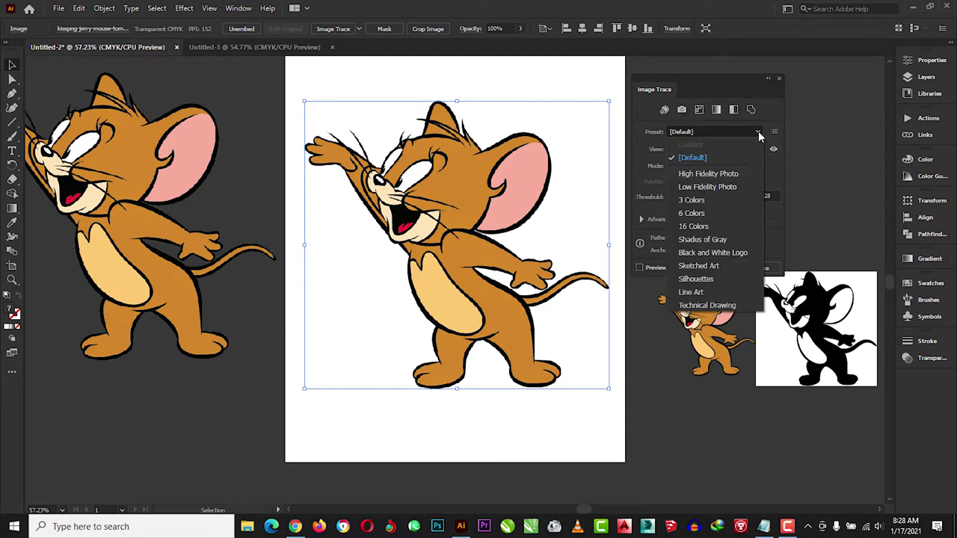
{"action": "left_click", "coordinate": [720, 176]}
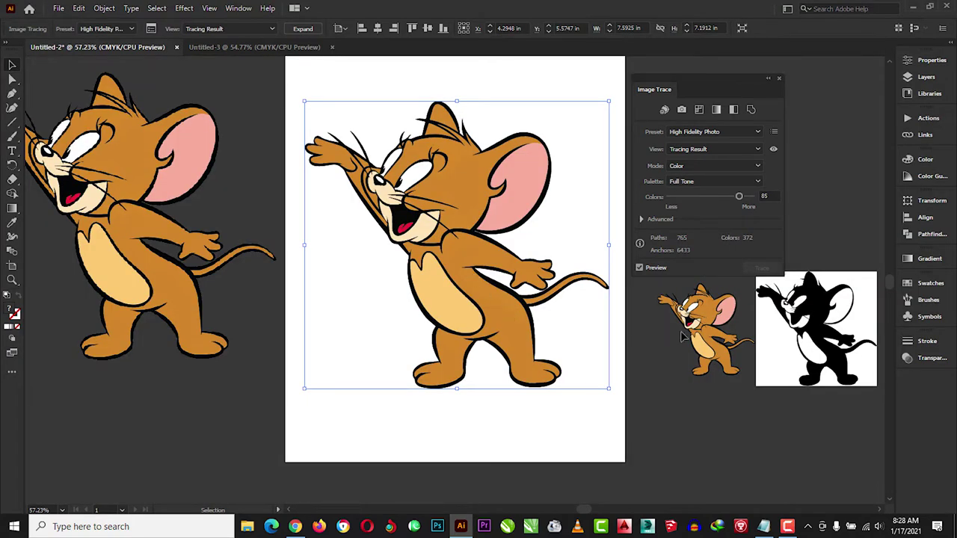
{"action": "left_click", "coordinate": [701, 327]}
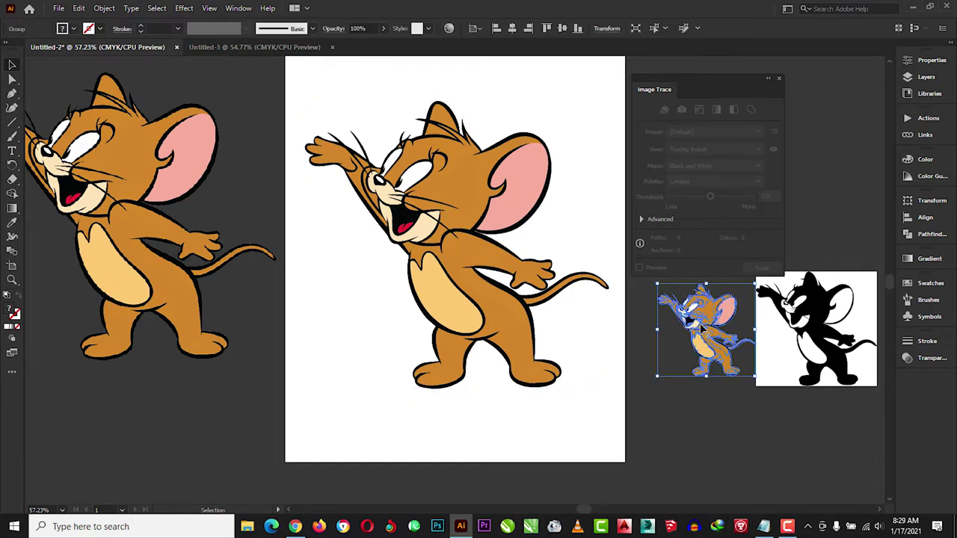
Expand the large High Fidelity Photo Jerry trace into a group of editable vector paths.
{"action": "left_click", "coordinate": [504, 277]}
{"action": "right_click", "coordinate": [473, 244]}
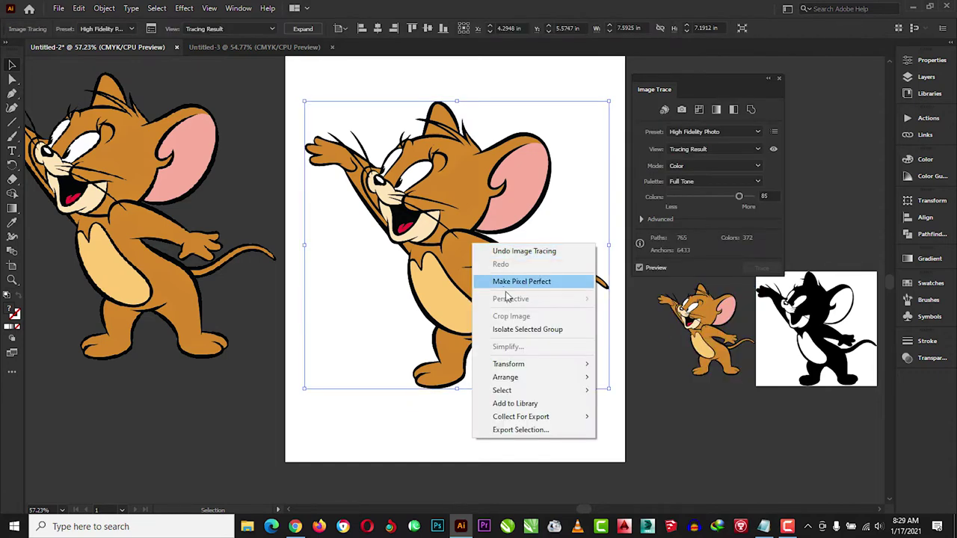
{"action": "left_click", "coordinate": [299, 32]}
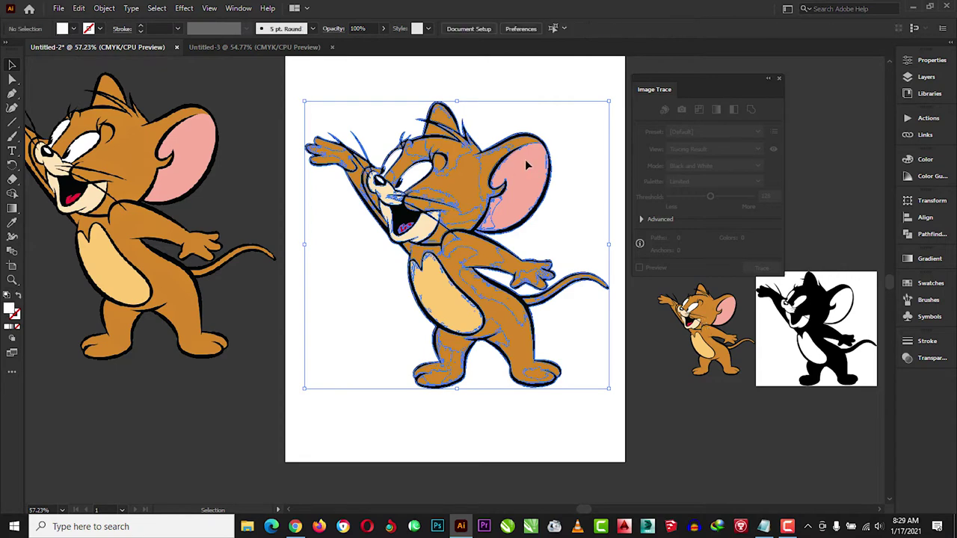
Undo the old trace and Alt-drag a fresh copy of the Jerry image onto the artboard.
{"action": "key", "text": "ctrl+z"}
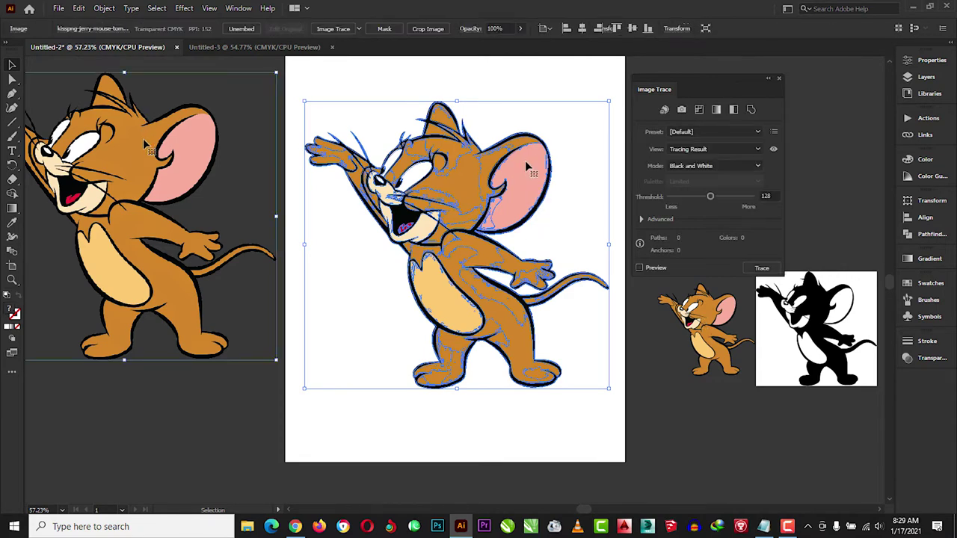
{"action": "key", "text": "ctrl+z"}
{"action": "left_click_drag", "start_coordinate": [146, 146], "coordinate": [478, 168]}
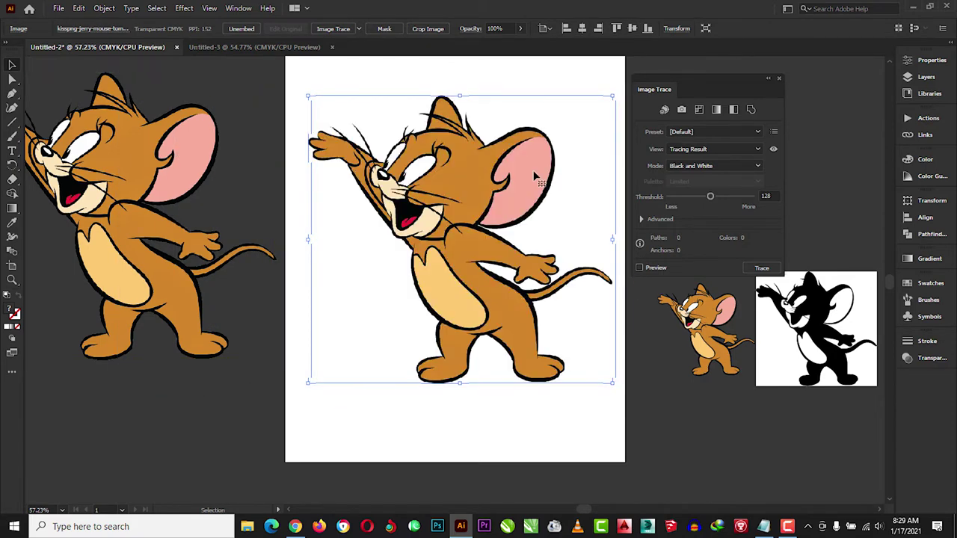
Trace the new copy with the Low Fidelity Photo preset (26 paths, 20 colours) and nudge it into place.
{"action": "left_click", "coordinate": [749, 131]}
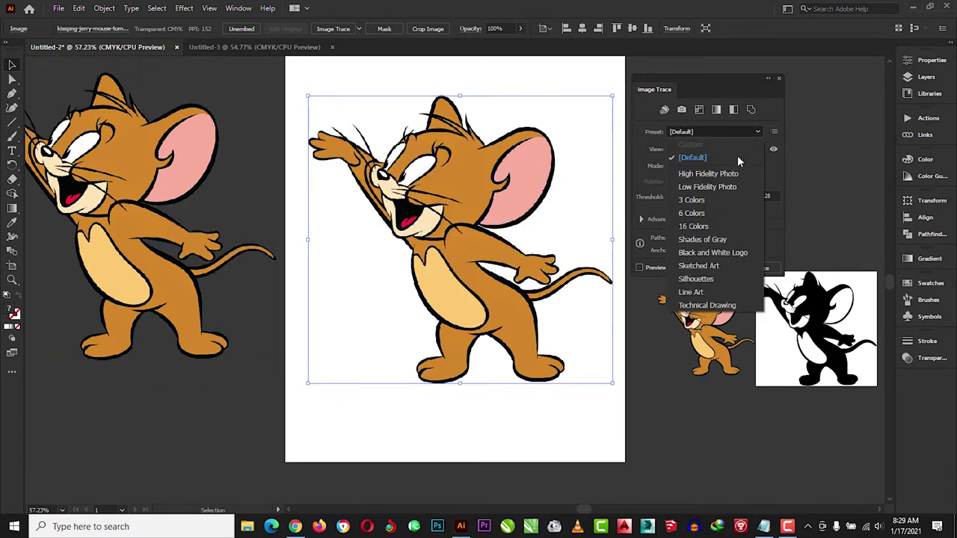
{"action": "left_click", "coordinate": [728, 186]}
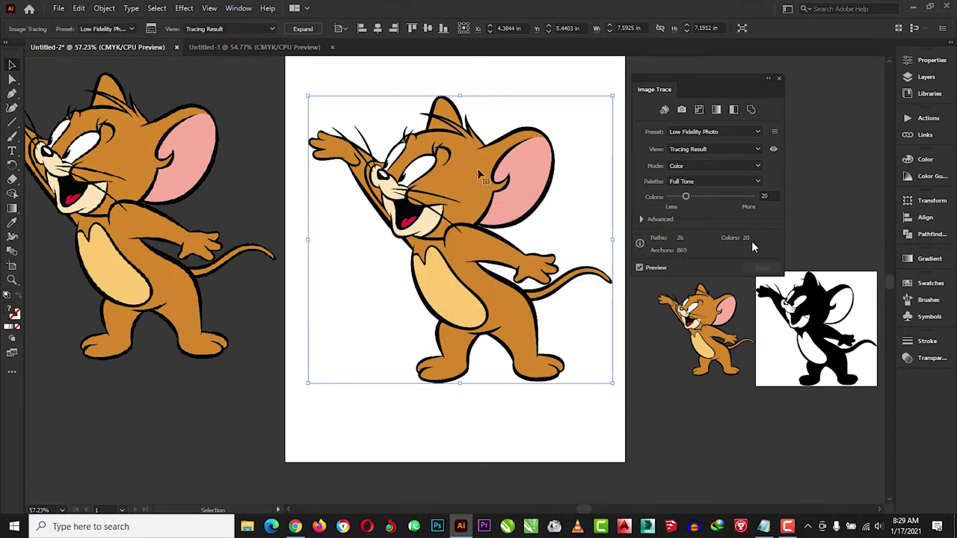
{"action": "mouse_move", "coordinate": [479, 178]}
{"action": "left_mouse_down"}
{"action": "mouse_move", "coordinate": [476, 191]}
{"action": "mouse_move", "coordinate": [479, 182]}
{"action": "left_mouse_up"}
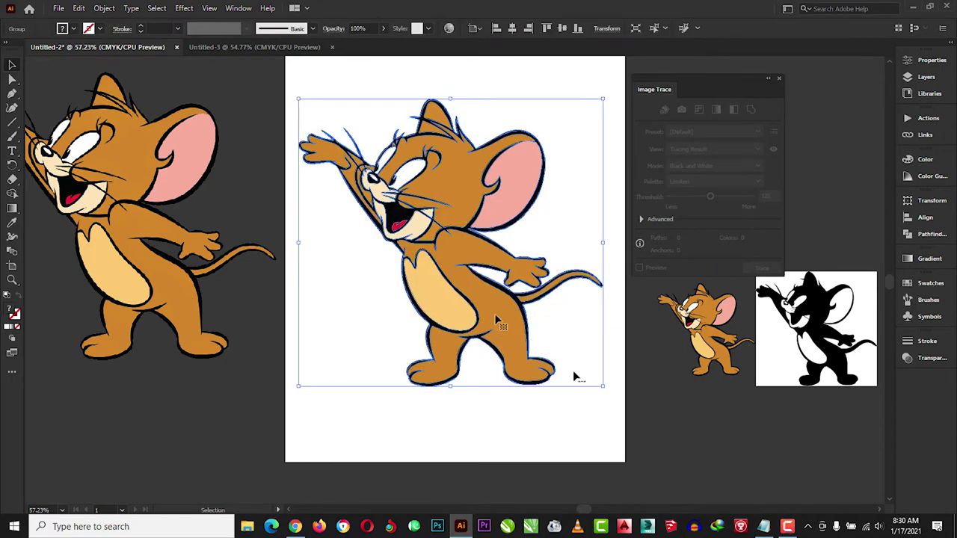
{"action": "right_click", "coordinate": [489, 293]}
{"action": "left_click", "coordinate": [530, 402]}
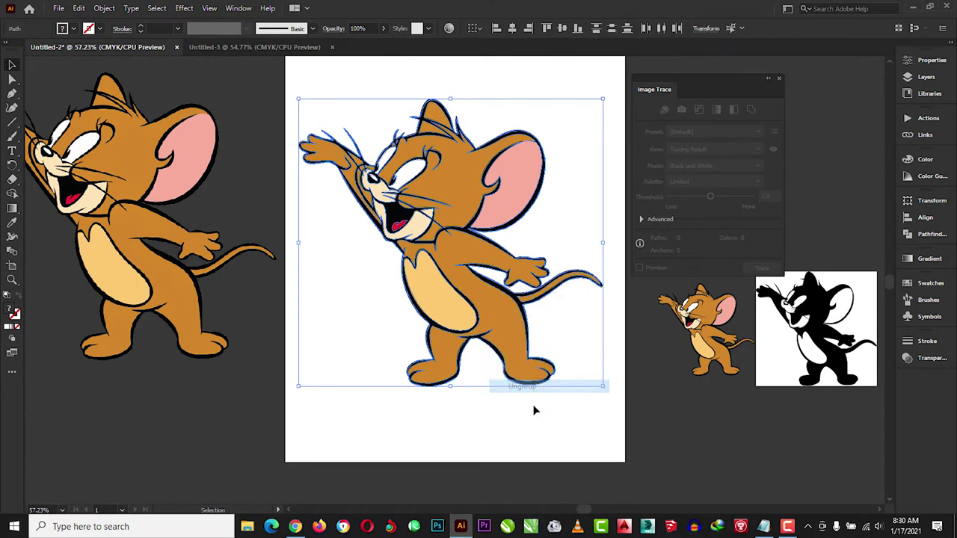
{"action": "left_click", "coordinate": [573, 214]}
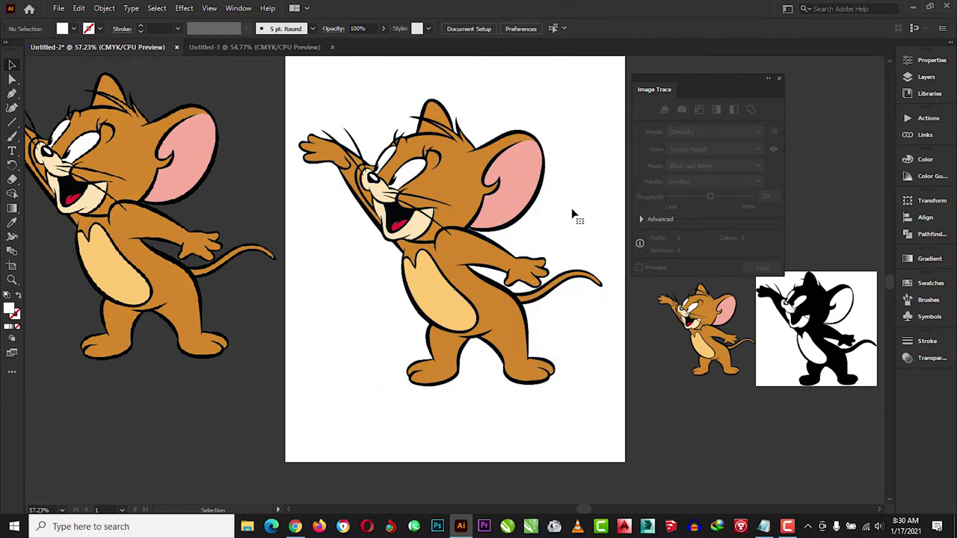
{"action": "left_click", "coordinate": [435, 222]}
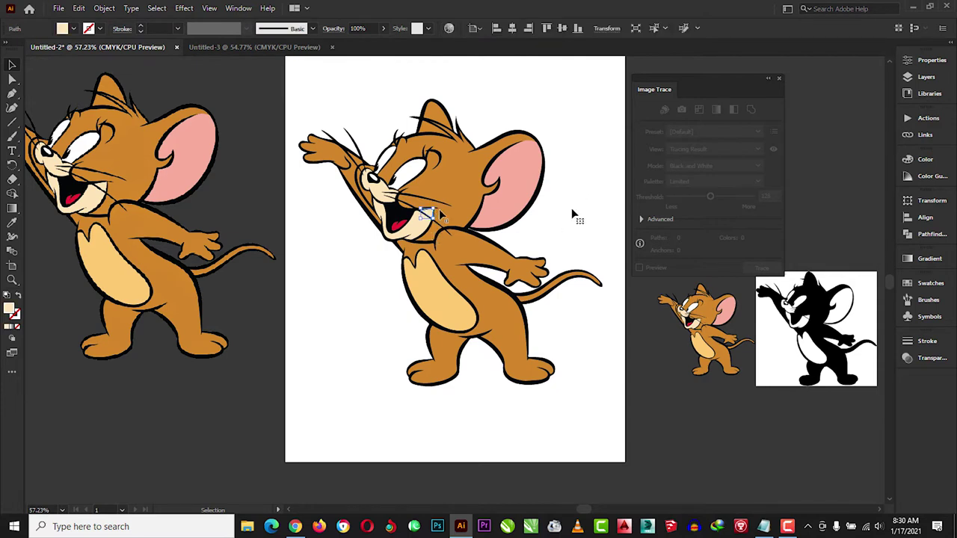
{"action": "left_click", "coordinate": [472, 216]}
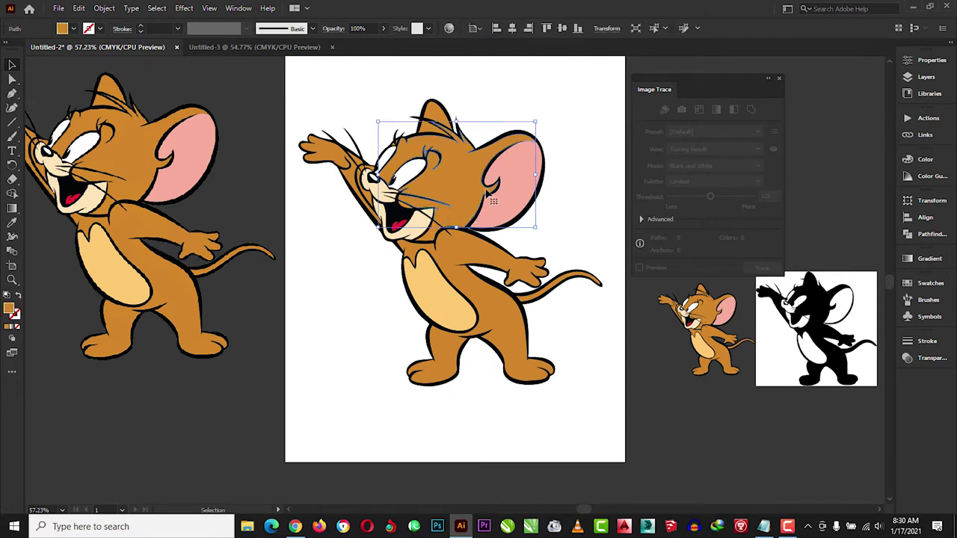
{"action": "left_click", "coordinate": [505, 191]}
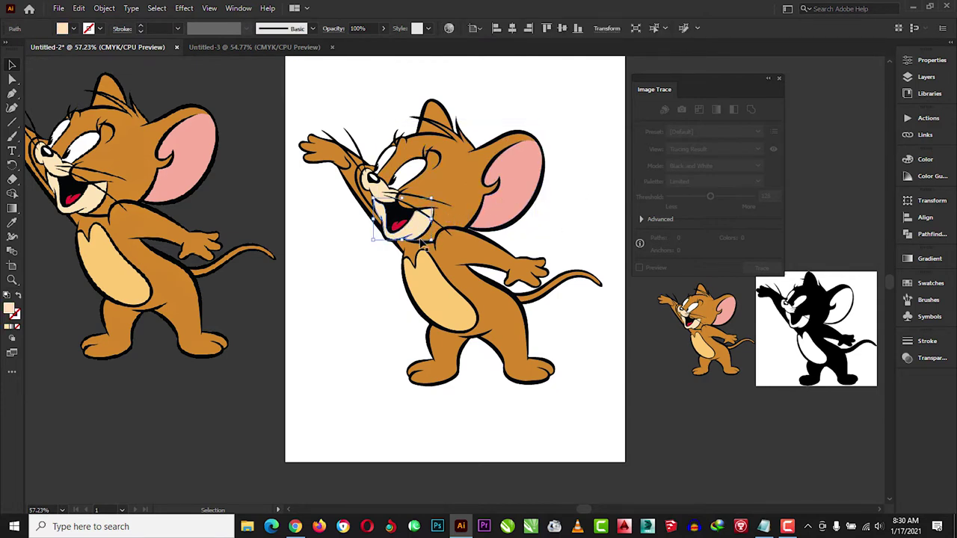
{"action": "left_click", "coordinate": [456, 295]}
{"action": "left_click", "coordinate": [458, 320]}
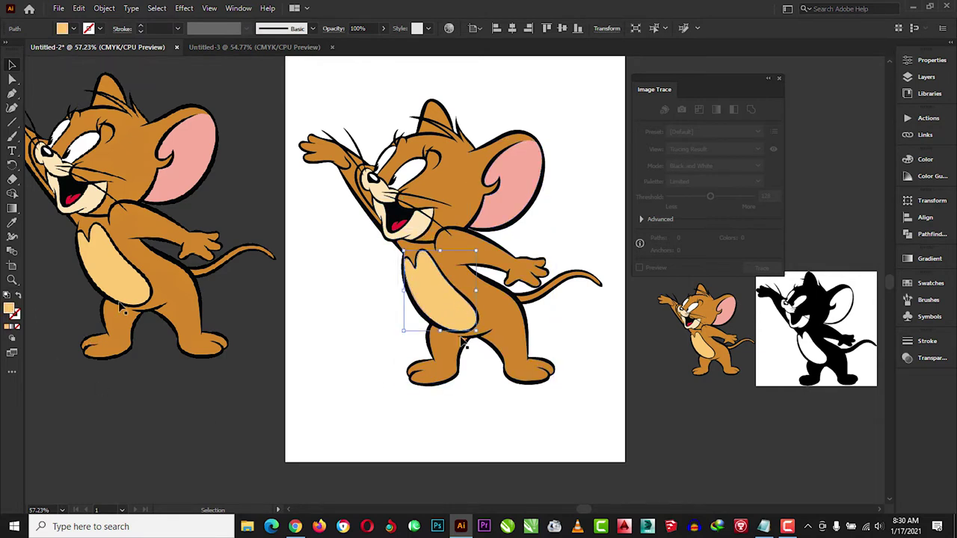
{"action": "double_click", "coordinate": [16, 311]}
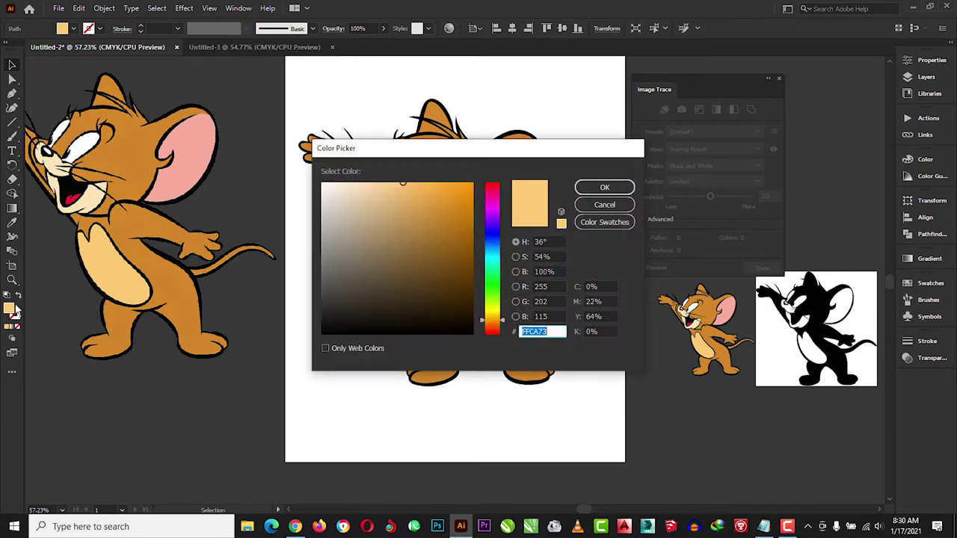
{"action": "left_click", "coordinate": [496, 190]}
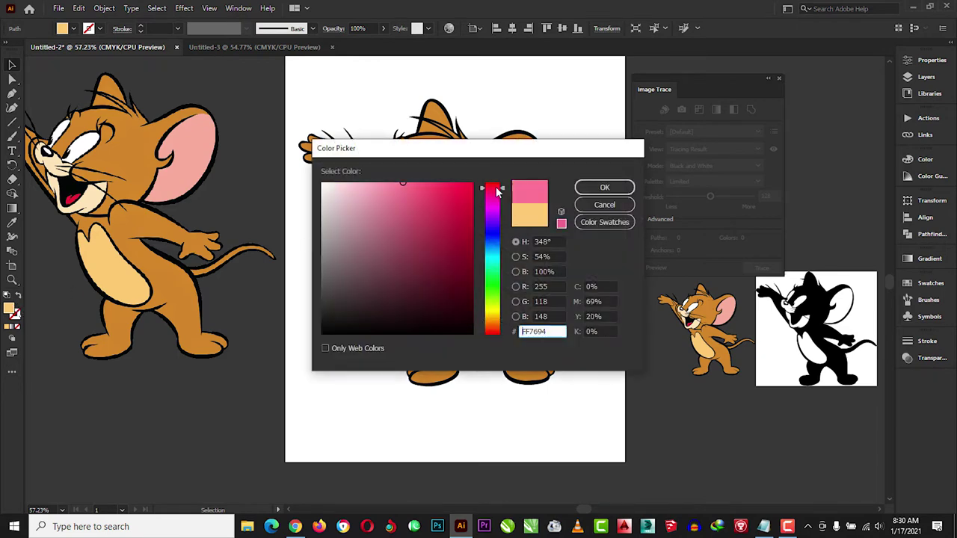
{"action": "left_click", "coordinate": [603, 190]}
{"action": "left_click", "coordinate": [410, 236]}
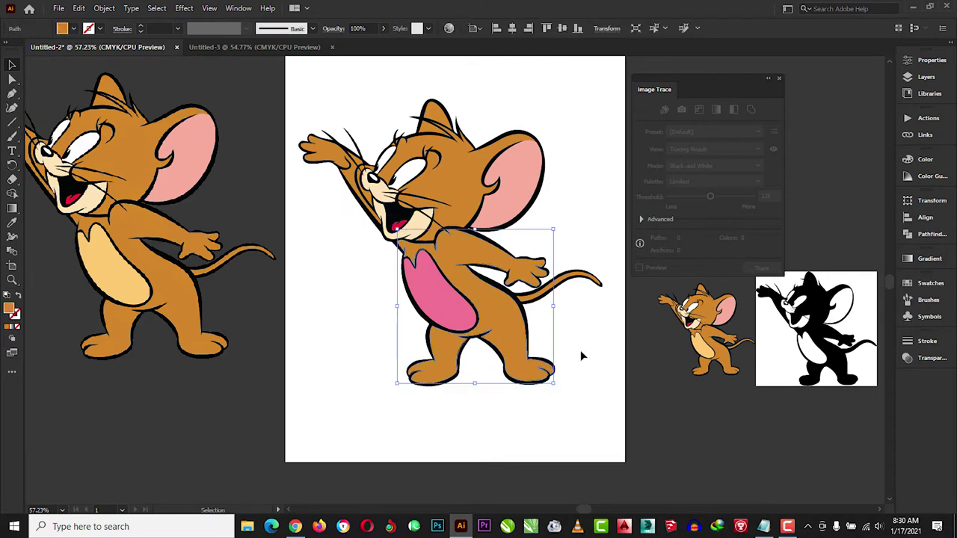
{"action": "key", "text": "ctrl+alt+bracketright"}
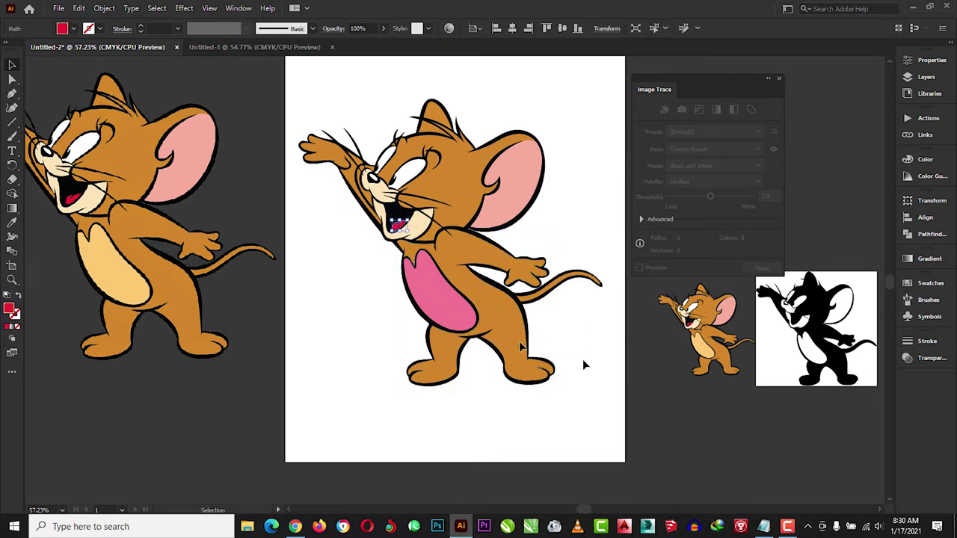
{"action": "left_click", "coordinate": [582, 359]}
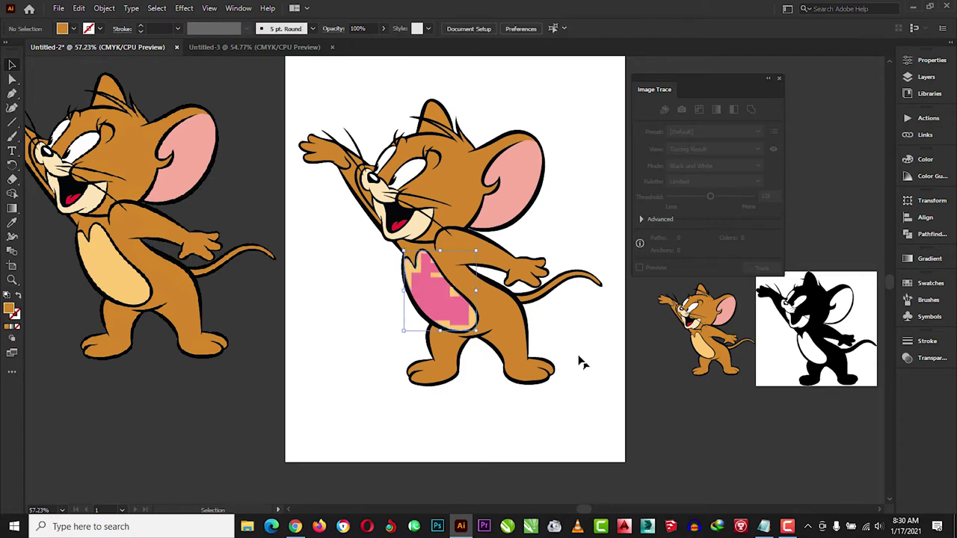
{"action": "key", "text": "ctrl+a"}
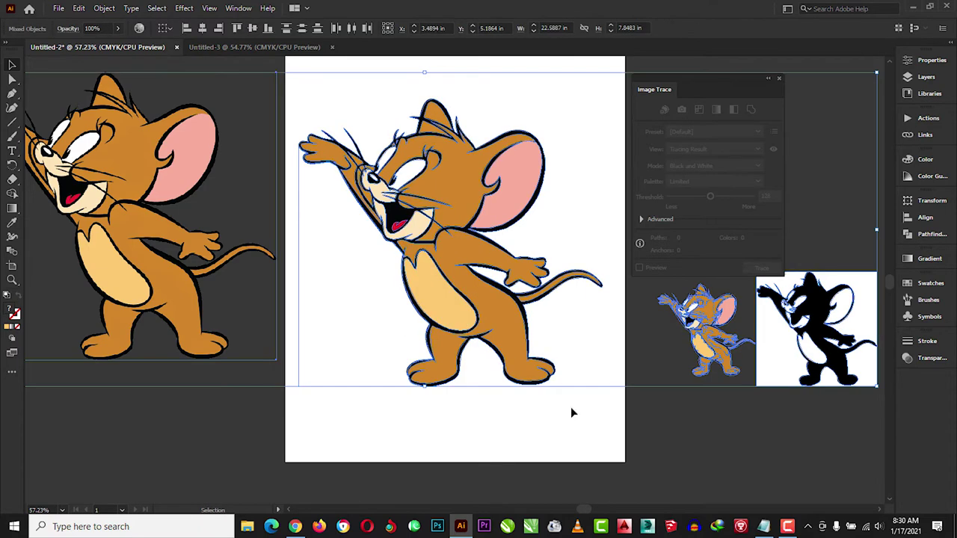
Shrink the colour-traced mouse and move it off the artboard to the lower right.
{"action": "left_click", "coordinate": [571, 408]}
{"action": "left_click_drag", "start_coordinate": [619, 69], "coordinate": [288, 425]}
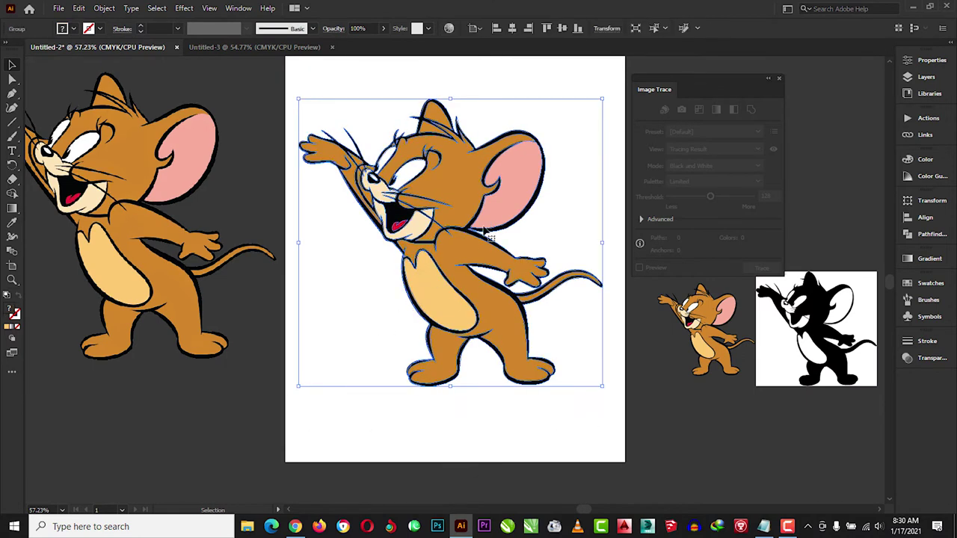
{"action": "mouse_move", "coordinate": [601, 98]}
{"action": "left_mouse_down"}
{"action": "mouse_move", "coordinate": [490, 222]}
{"action": "mouse_move", "coordinate": [399, 293]}
{"action": "left_mouse_up"}
{"action": "left_click_drag", "start_coordinate": [347, 348], "coordinate": [716, 440]}
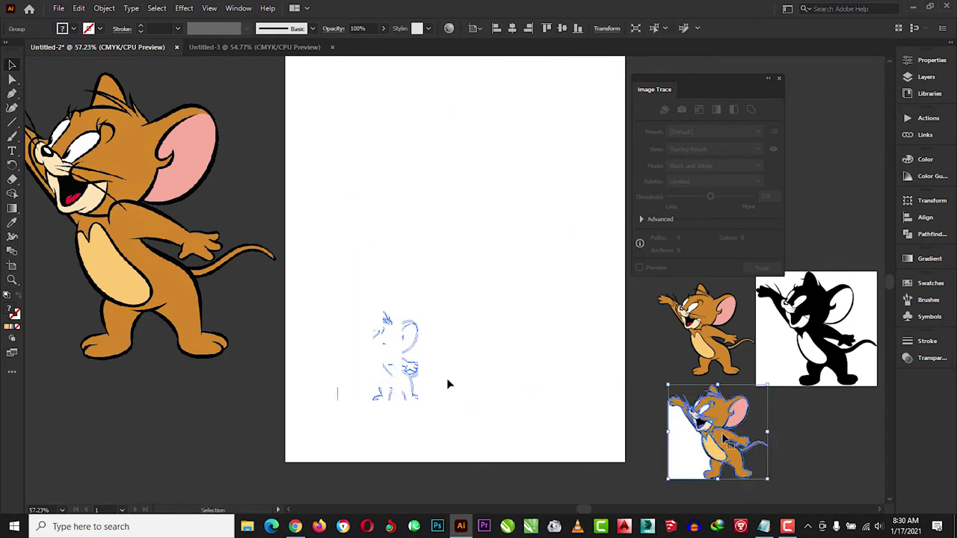
Shift the small mouse further aside and Alt-drag a fresh copy of the original mouse picture onto the artboard.
{"action": "left_click", "coordinate": [834, 449]}
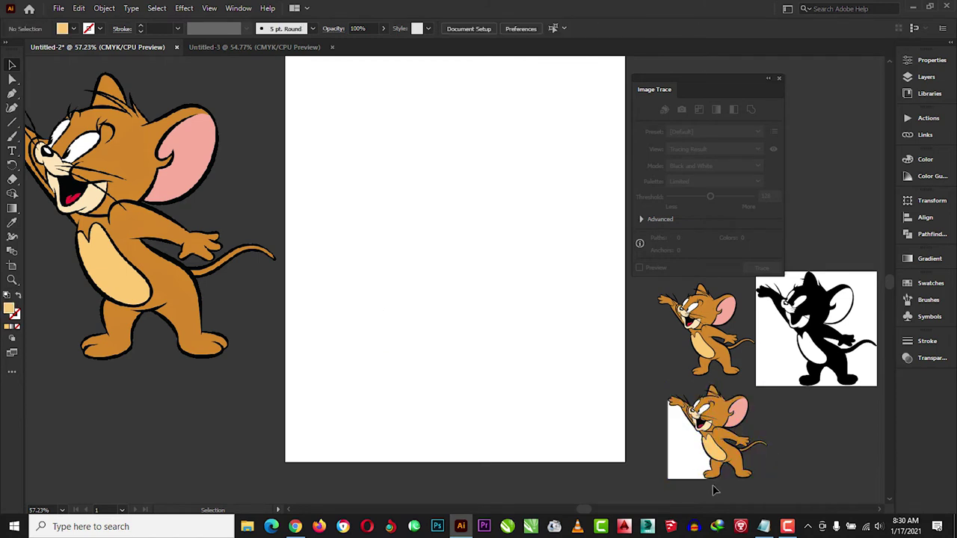
{"action": "left_click", "coordinate": [722, 457]}
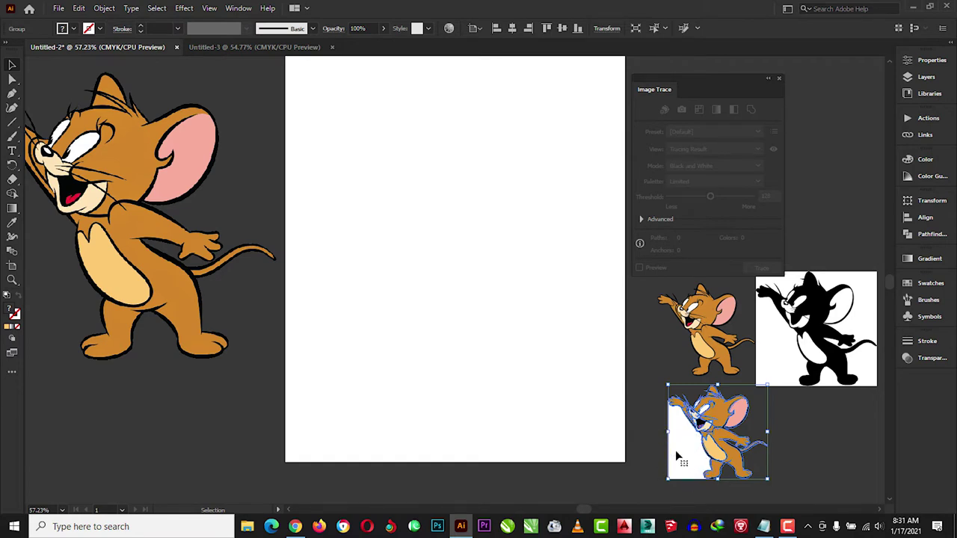
{"action": "left_click", "coordinate": [774, 457]}
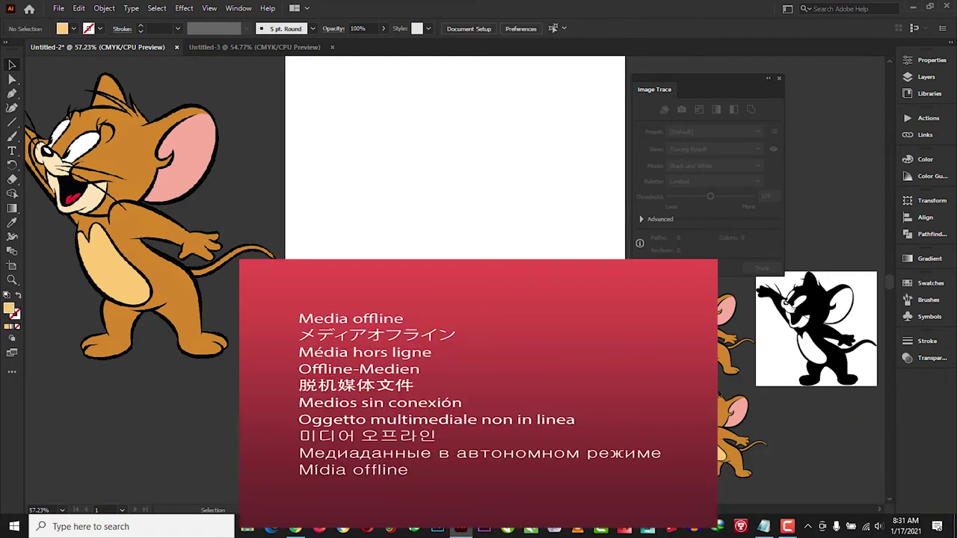
{"action": "mouse_move", "coordinate": [751, 459]}
{"action": "left_mouse_down"}
{"action": "mouse_move", "coordinate": [809, 454]}
{"action": "mouse_move", "coordinate": [652, 425]}
{"action": "left_mouse_up"}
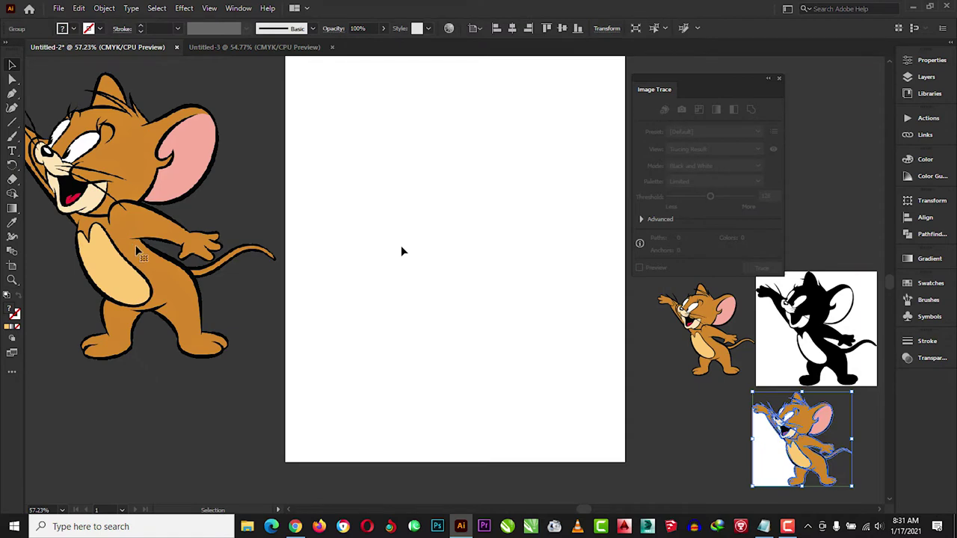
{"action": "left_click_drag", "start_coordinate": [133, 248], "coordinate": [467, 259]}
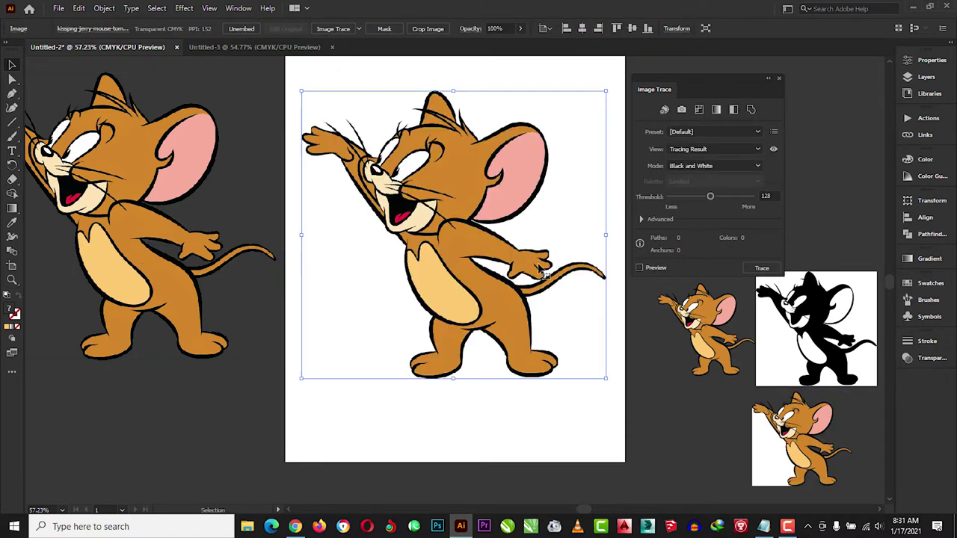
Trace the mouse picture in Black and White mode at threshold 128 (19 paths, 2 colours).
{"action": "left_click", "coordinate": [757, 149]}
{"action": "left_click", "coordinate": [758, 152]}
{"action": "left_click", "coordinate": [759, 147]}
{"action": "left_click", "coordinate": [758, 144]}
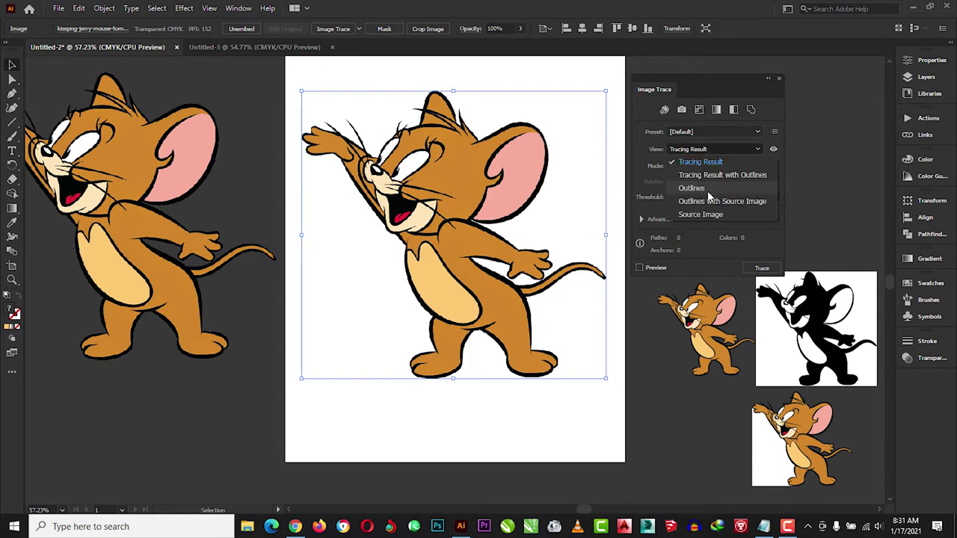
{"action": "key", "text": "Down"}
{"action": "key", "text": "Return"}
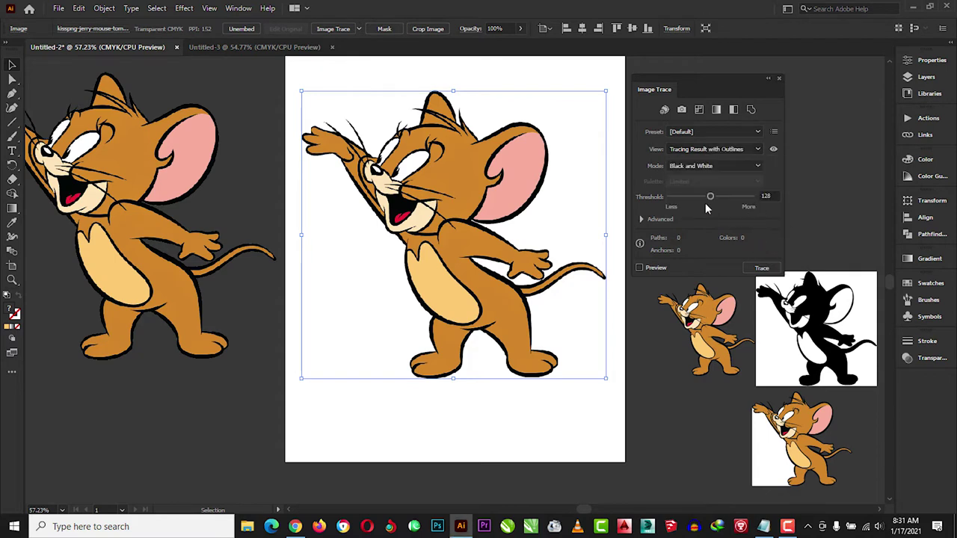
{"action": "left_click", "coordinate": [773, 196]}
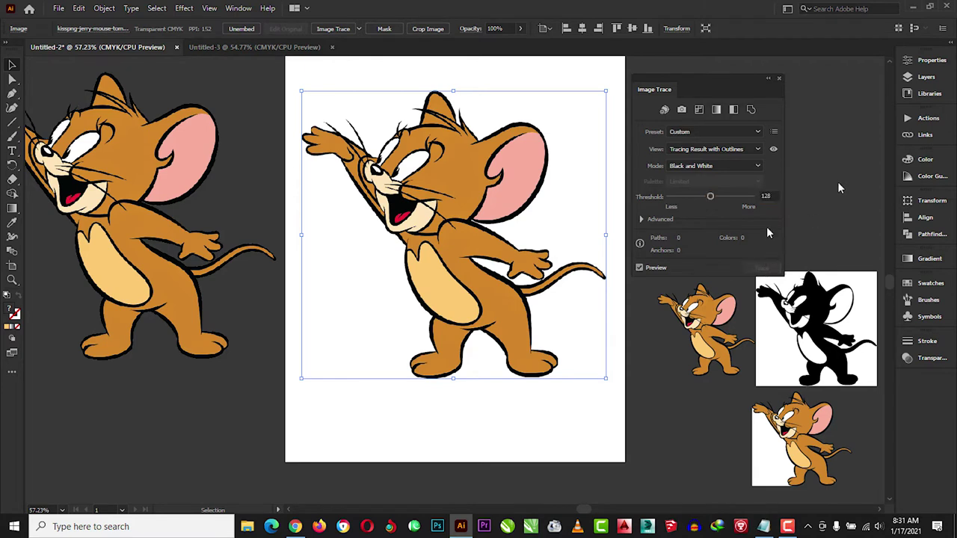
{"action": "key", "text": "Return"}
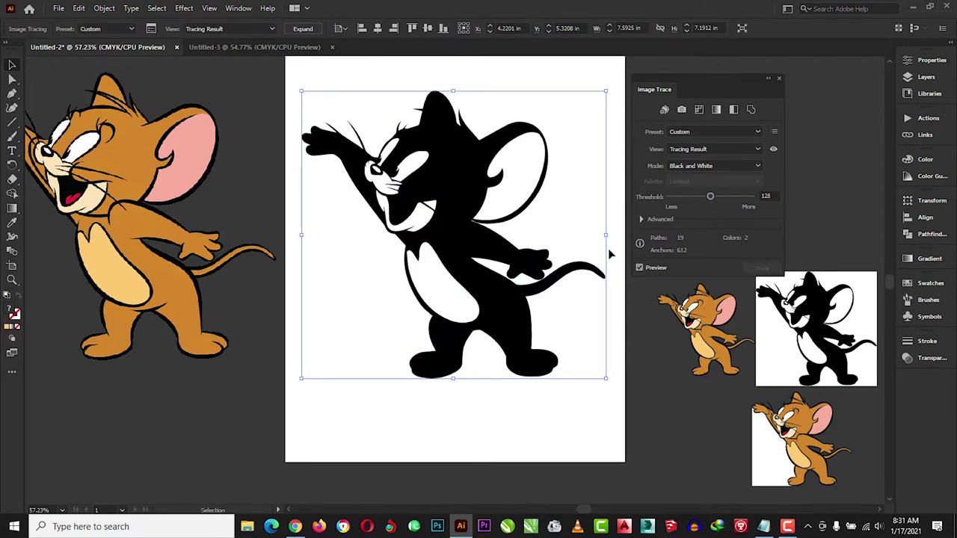
Reposition the black-and-white trace and expand it into editable shapes.
{"action": "mouse_move", "coordinate": [477, 248]}
{"action": "left_mouse_down"}
{"action": "mouse_move", "coordinate": [441, 328]}
{"action": "mouse_move", "coordinate": [465, 274]}
{"action": "mouse_move", "coordinate": [422, 219]}
{"action": "left_mouse_up"}
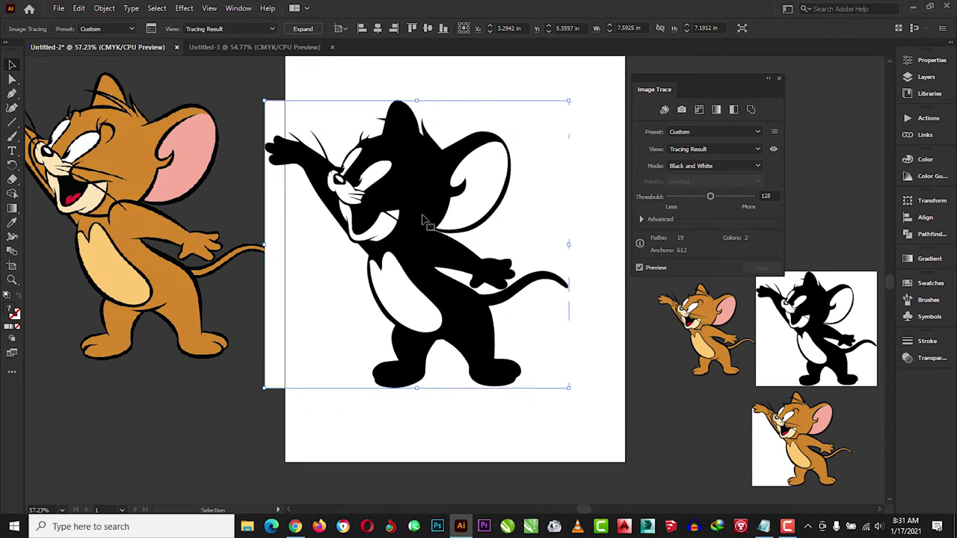
{"action": "left_click_drag", "start_coordinate": [471, 236], "coordinate": [486, 271]}
{"action": "left_click", "coordinate": [303, 28]}
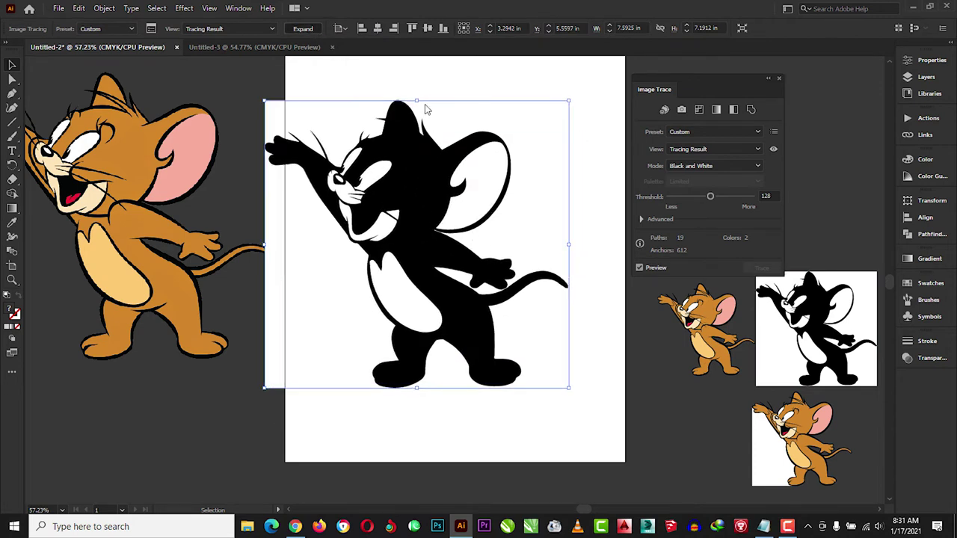
Ungroup the traced mouse and delete its white background shape.
{"action": "left_click", "coordinate": [570, 91]}
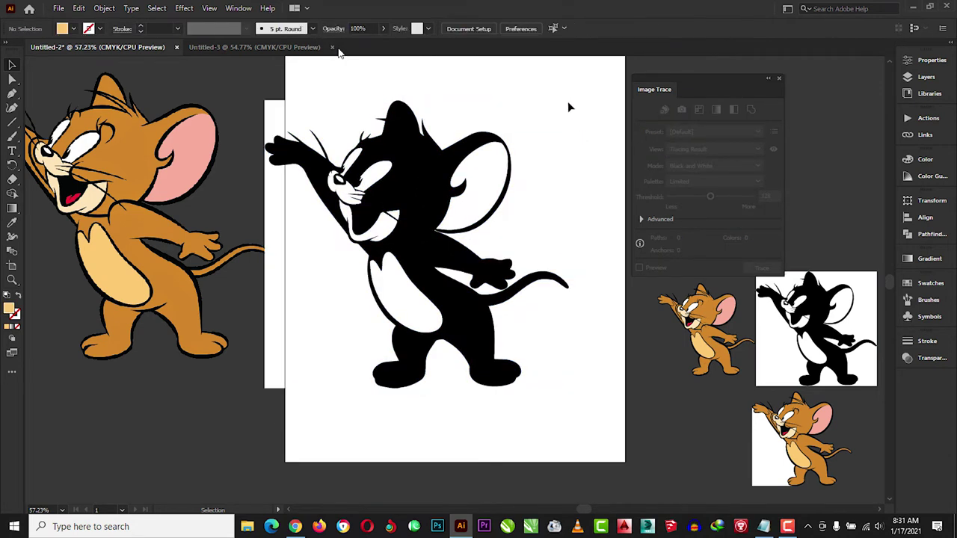
{"action": "left_click", "coordinate": [548, 121]}
{"action": "left_click", "coordinate": [543, 129]}
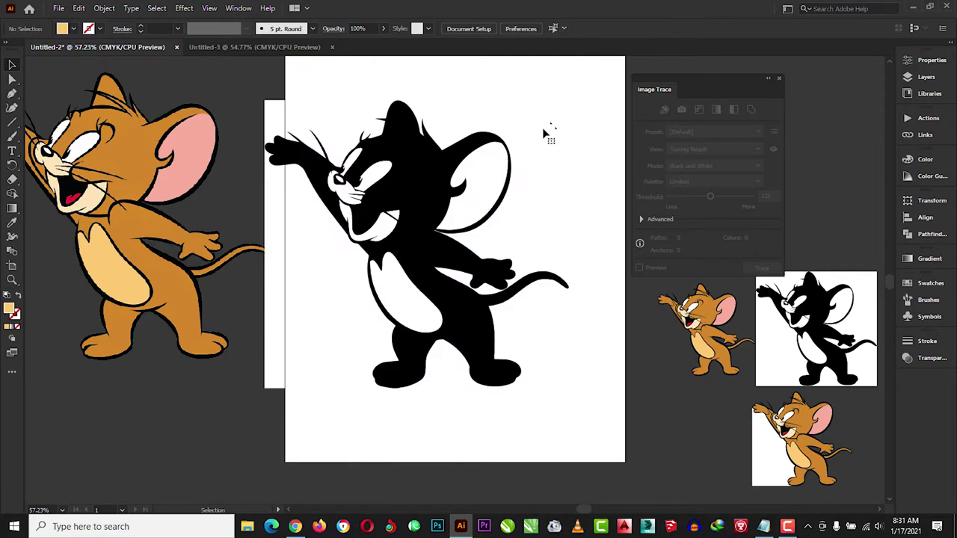
{"action": "right_click", "coordinate": [492, 159]}
{"action": "left_click", "coordinate": [534, 257]}
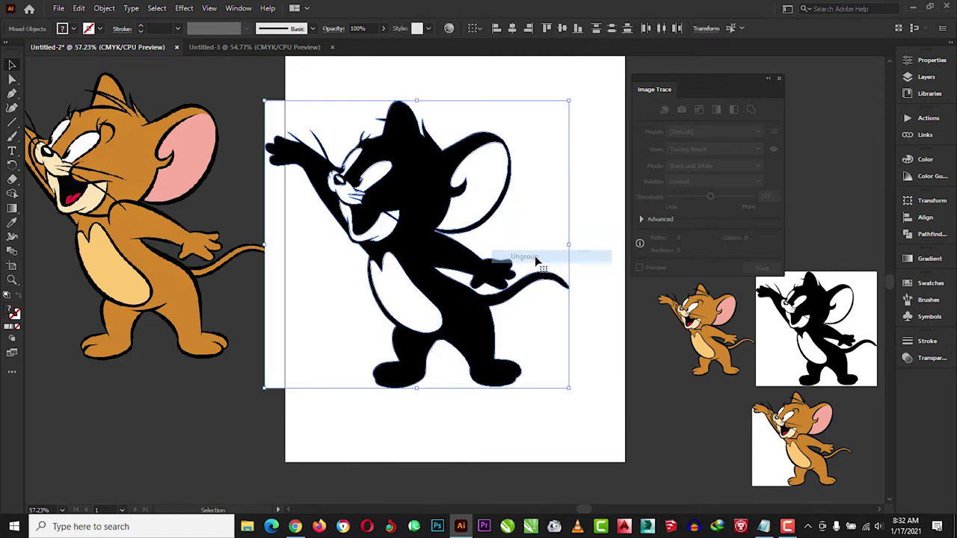
{"action": "left_click", "coordinate": [600, 167]}
{"action": "left_click", "coordinate": [559, 170]}
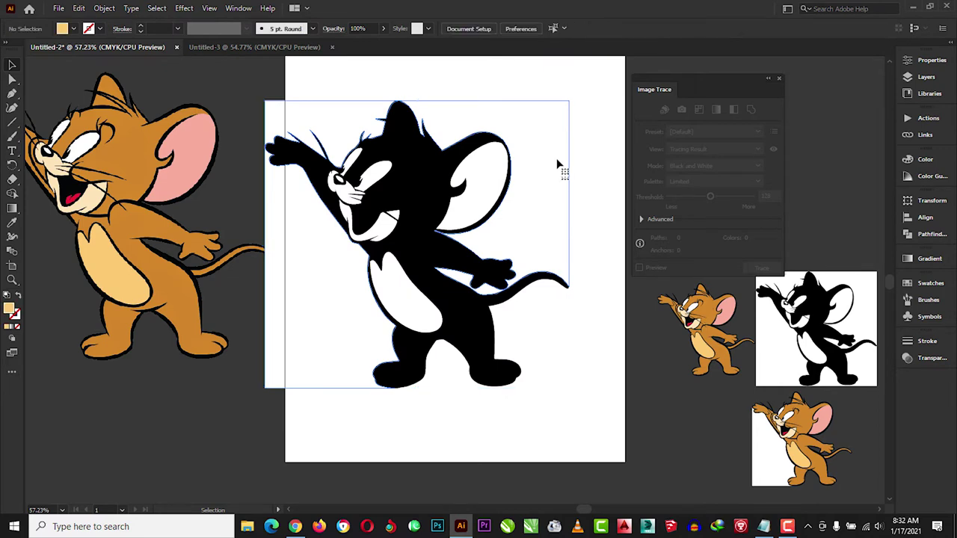
{"action": "key", "text": "Delete"}
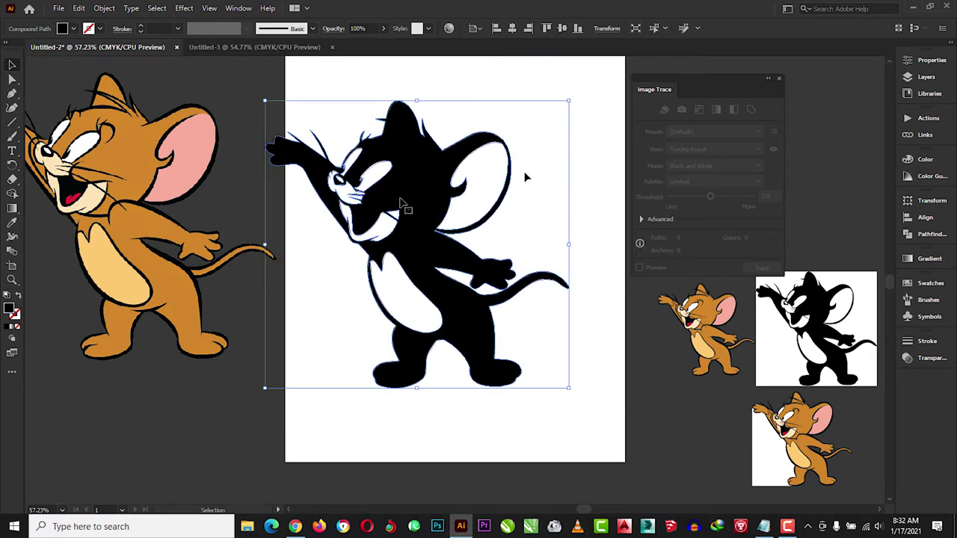
Shrink the black mouse trace and park it beside the artboard, moving the small colour figure aside.
{"action": "mouse_move", "coordinate": [395, 202]}
{"action": "left_mouse_down"}
{"action": "mouse_move", "coordinate": [346, 267]}
{"action": "mouse_move", "coordinate": [263, 278]}
{"action": "left_mouse_up"}
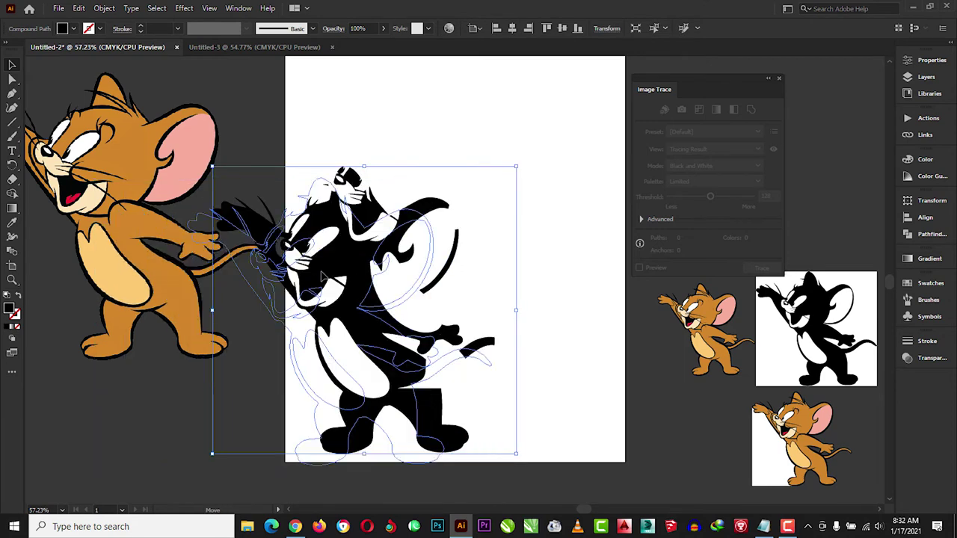
{"action": "mouse_move", "coordinate": [263, 279]}
{"action": "left_mouse_down"}
{"action": "mouse_move", "coordinate": [234, 280]}
{"action": "mouse_move", "coordinate": [518, 344]}
{"action": "mouse_move", "coordinate": [511, 363]}
{"action": "mouse_move", "coordinate": [379, 345]}
{"action": "left_mouse_up"}
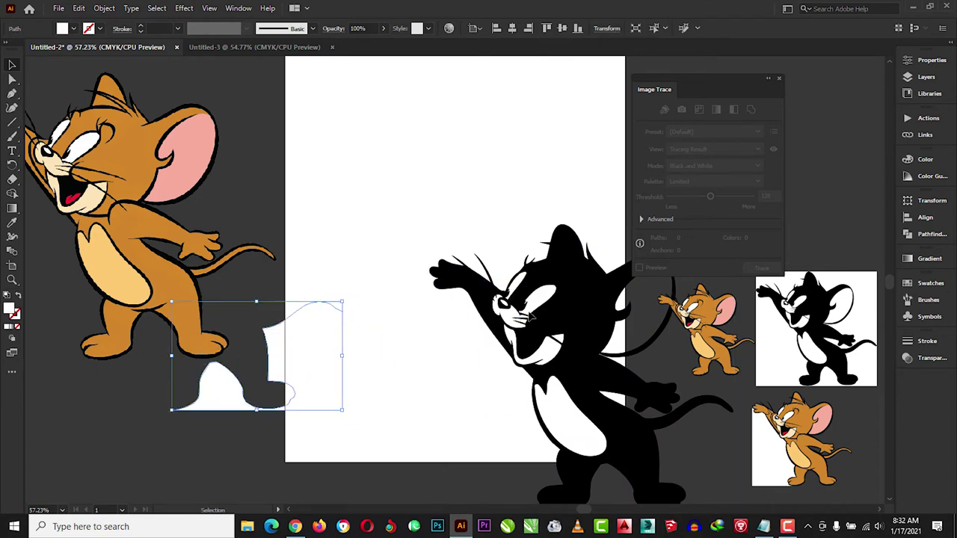
{"action": "left_click_drag", "start_coordinate": [463, 322], "coordinate": [523, 374]}
{"action": "key", "text": "ctrl+z"}
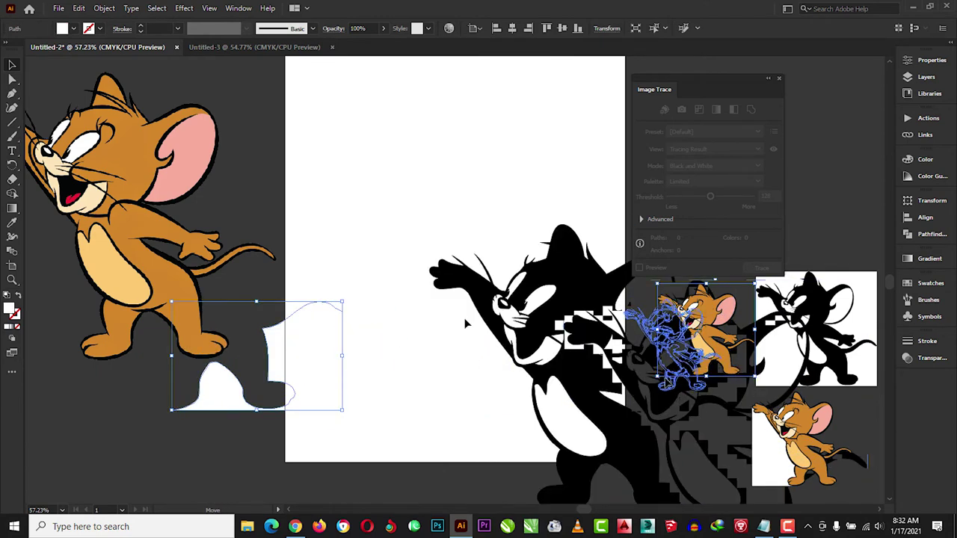
{"action": "left_click_drag", "start_coordinate": [465, 323], "coordinate": [770, 292]}
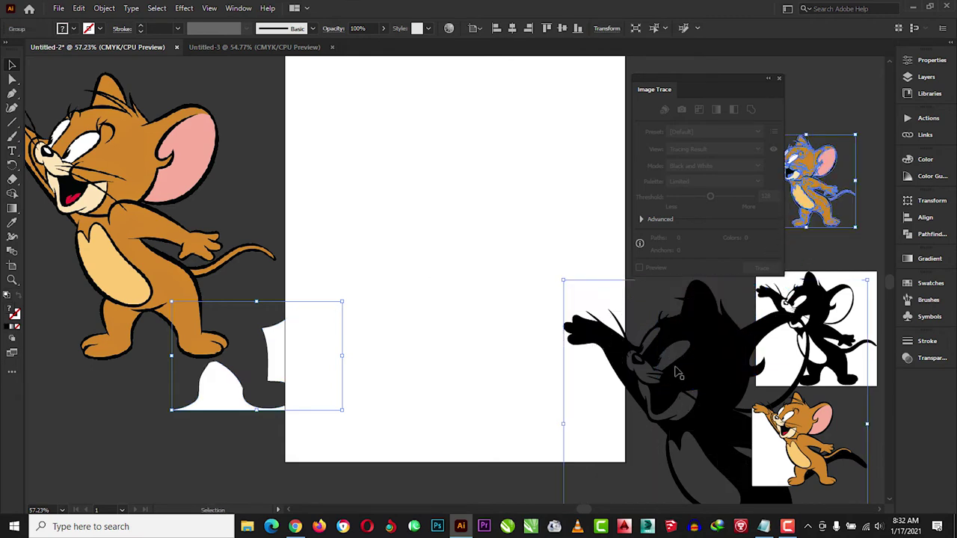
{"action": "left_click_drag", "start_coordinate": [677, 374], "coordinate": [360, 180]}
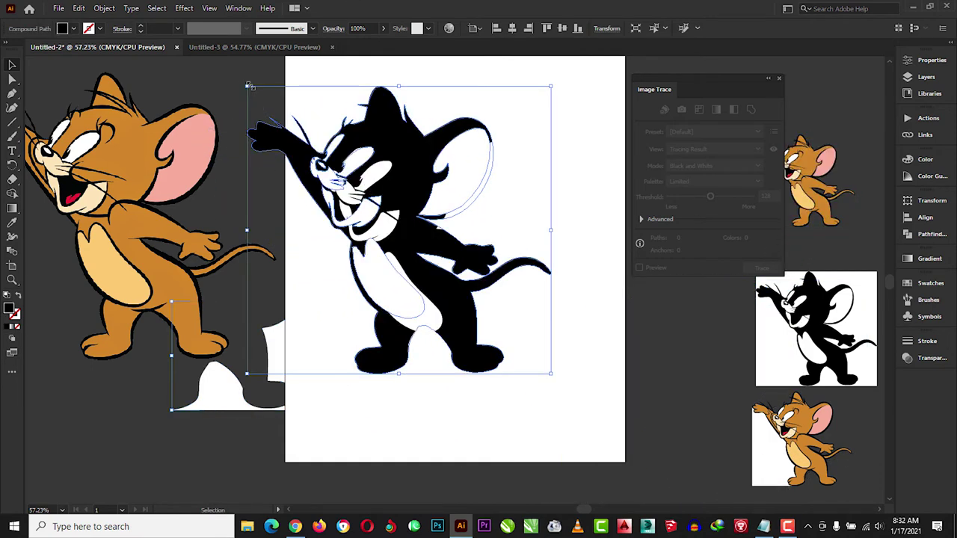
{"action": "mouse_move", "coordinate": [248, 87]}
{"action": "left_mouse_down"}
{"action": "mouse_move", "coordinate": [414, 299]}
{"action": "mouse_move", "coordinate": [473, 299]}
{"action": "left_mouse_up"}
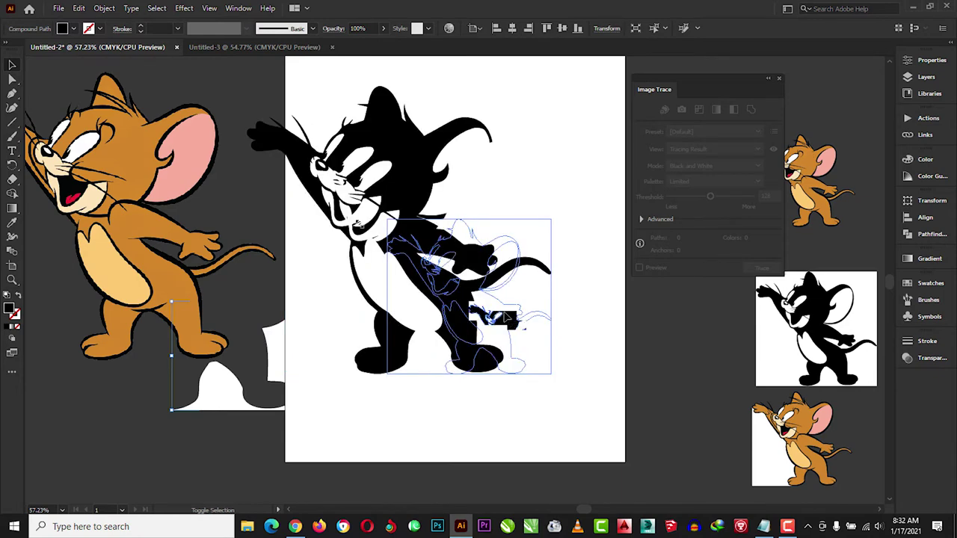
{"action": "mouse_move", "coordinate": [536, 335]}
{"action": "left_mouse_down"}
{"action": "mouse_move", "coordinate": [710, 392]}
{"action": "mouse_move", "coordinate": [683, 378]}
{"action": "left_mouse_up"}
{"action": "key", "text": "ctrl+z"}
{"action": "left_click", "coordinate": [467, 397]}
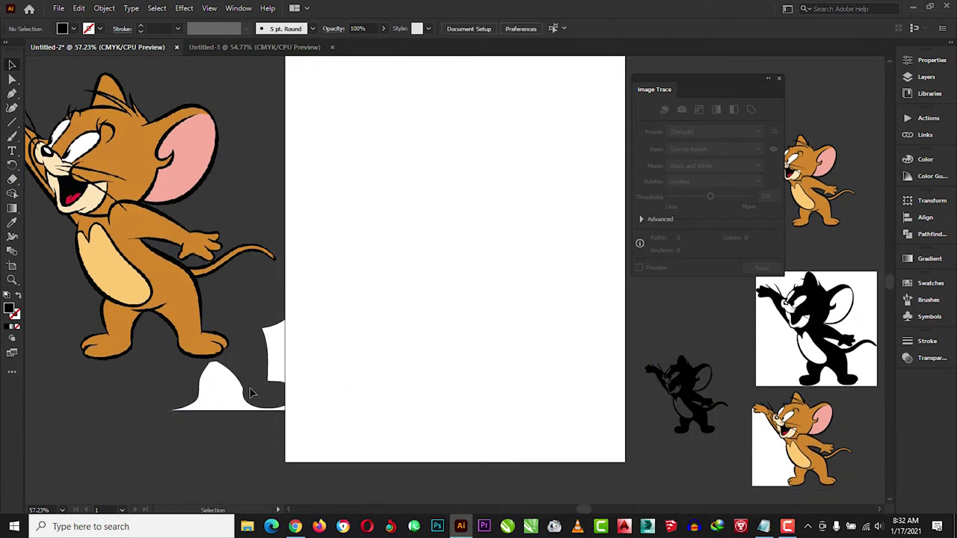
Delete the leftover white and faint shapes, then Alt-drag a copy of the colour Jerry image onto the artboard.
{"action": "left_click", "coordinate": [232, 396]}
{"action": "left_click", "coordinate": [412, 399]}
{"action": "left_click", "coordinate": [314, 383]}
{"action": "key", "text": "Delete"}
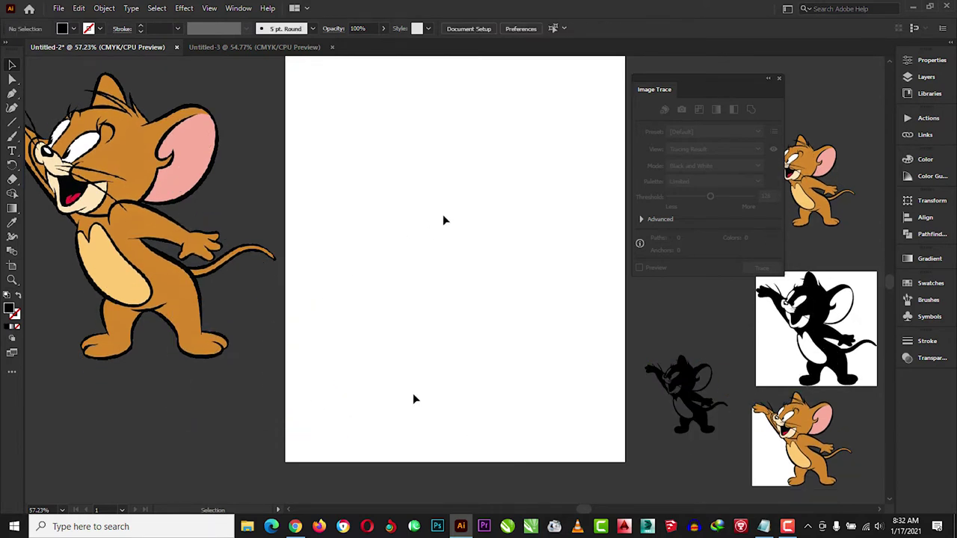
{"action": "left_click_drag", "start_coordinate": [573, 91], "coordinate": [349, 398]}
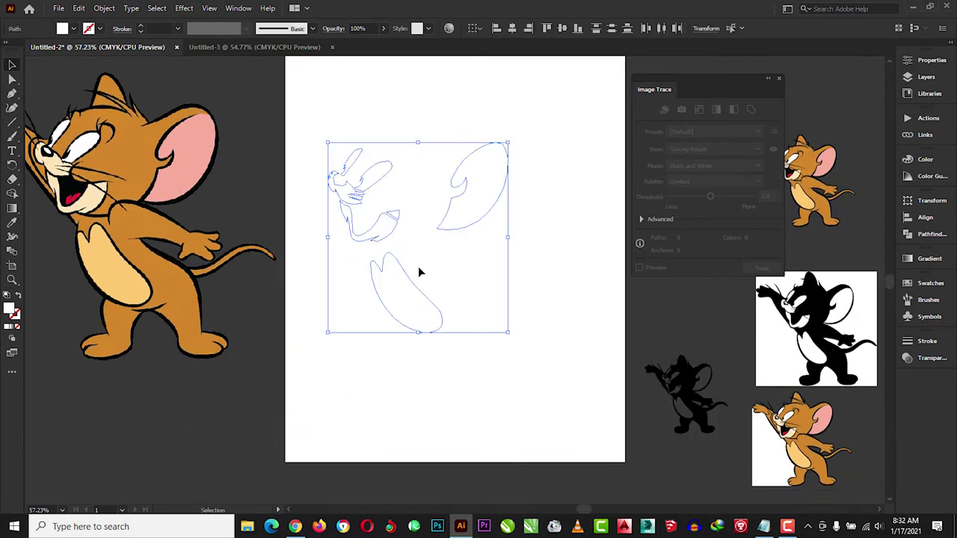
{"action": "key", "text": "Delete"}
{"action": "key", "text": "ctrl+z"}
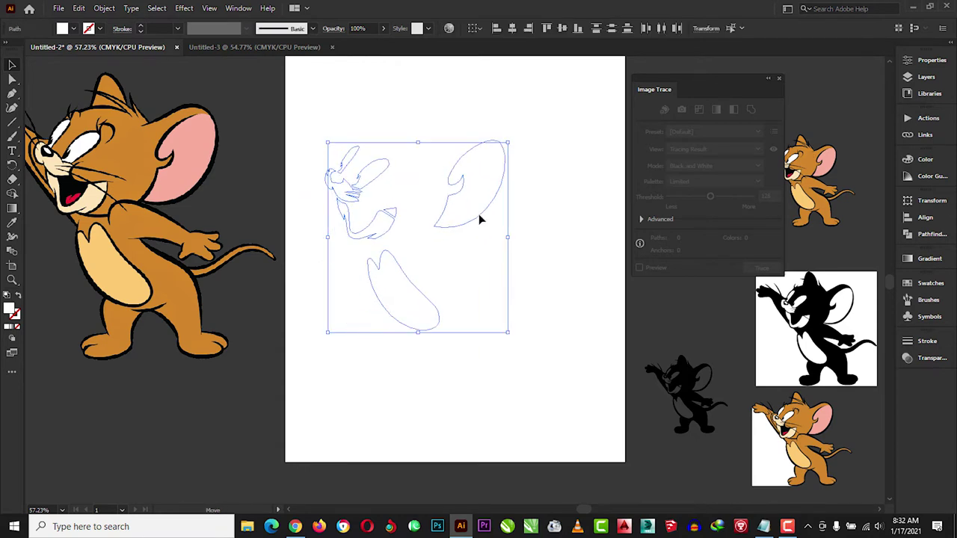
{"action": "key", "text": "ctrl+z"}
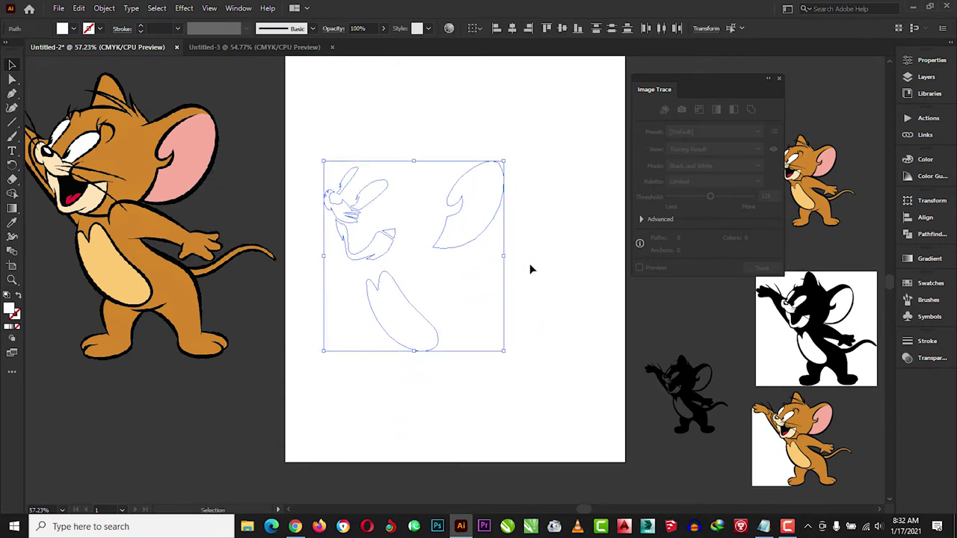
{"action": "key", "text": "Delete"}
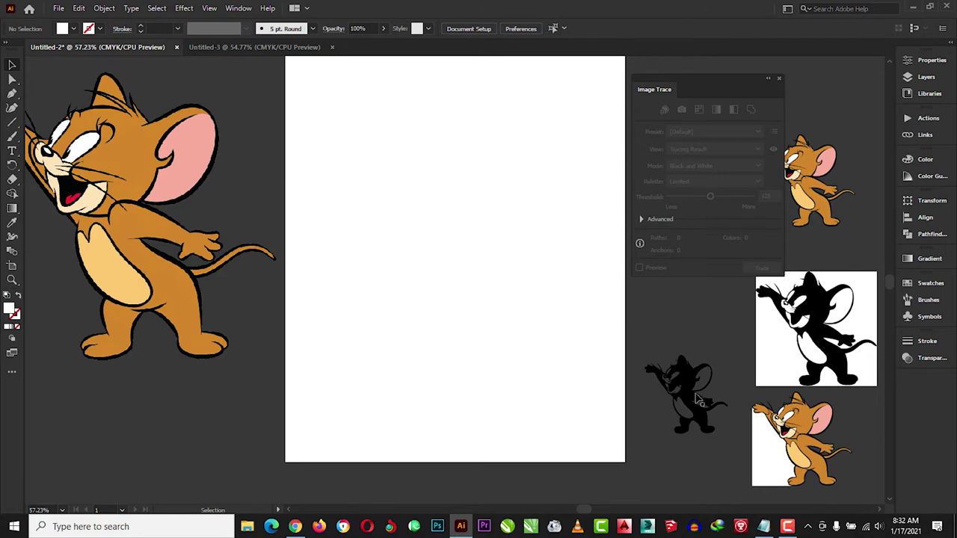
{"action": "key", "text": "ctrl+z"}
{"action": "key", "text": "ctrl+z"}
{"action": "key", "text": "ctrl+z"}
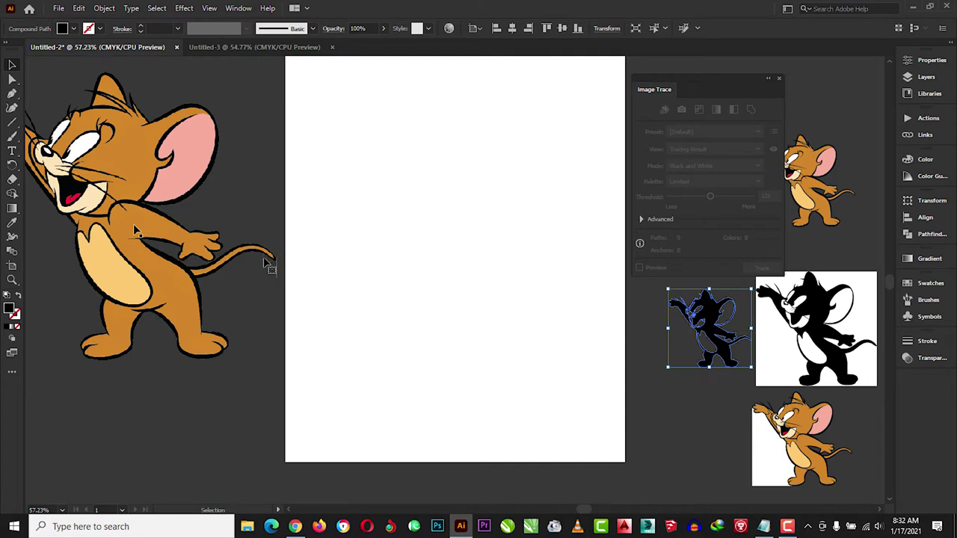
{"action": "mouse_move", "coordinate": [136, 232]}
{"action": "left_mouse_down"}
{"action": "mouse_move", "coordinate": [492, 241]}
{"action": "mouse_move", "coordinate": [473, 246]}
{"action": "left_mouse_up"}
Set the trace View to show outlines over the source image, reveal Advanced options and enable Preview.
{"action": "left_click", "coordinate": [756, 149]}
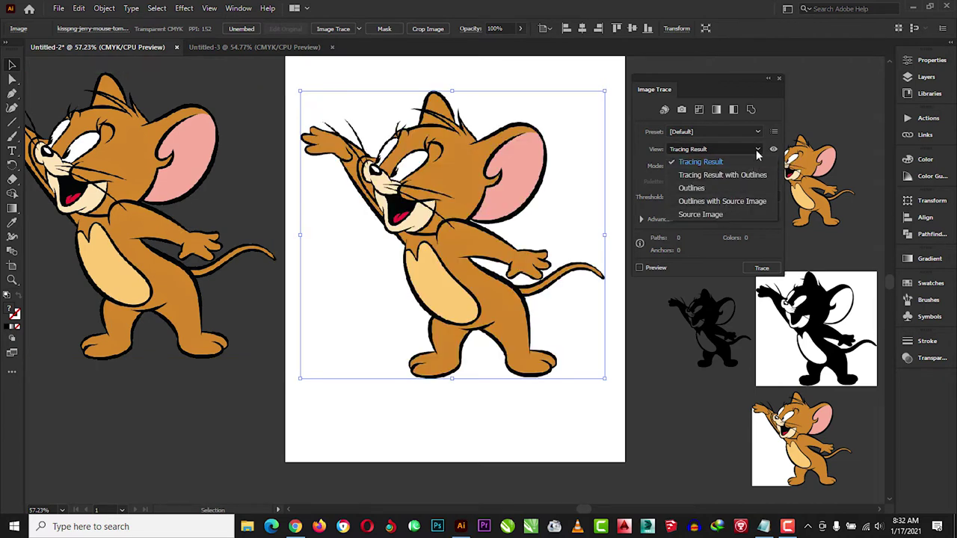
{"action": "left_click", "coordinate": [723, 203]}
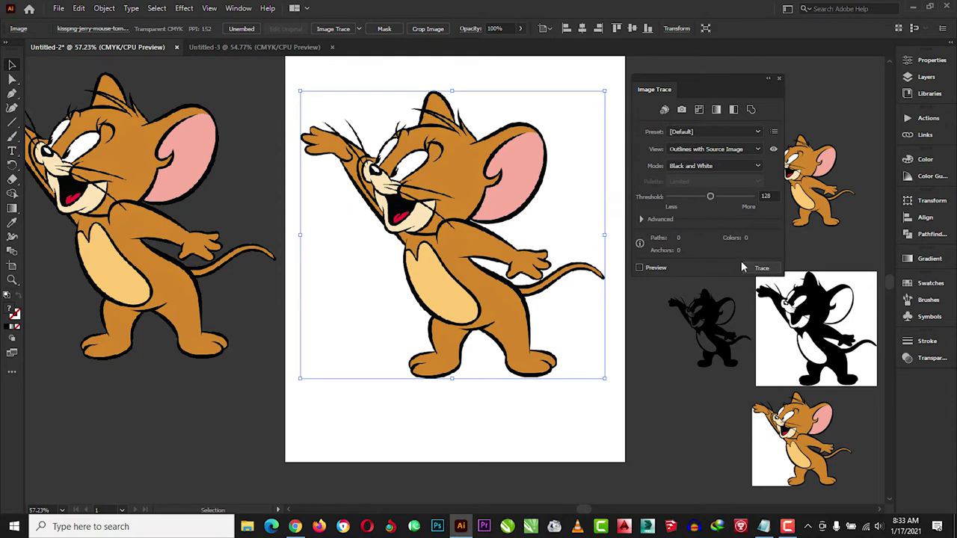
{"action": "left_click", "coordinate": [640, 219]}
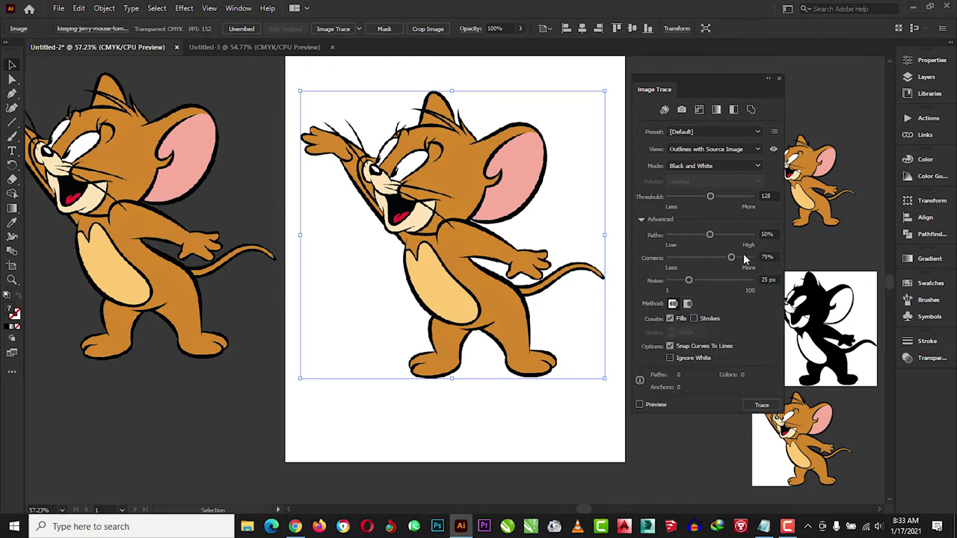
{"action": "left_click", "coordinate": [670, 221]}
Adjust the Paths, Corners and Noise sliders and switch the tracing Method to abutting.
{"action": "mouse_move", "coordinate": [710, 237]}
{"action": "left_mouse_down"}
{"action": "mouse_move", "coordinate": [670, 236]}
{"action": "mouse_move", "coordinate": [740, 238]}
{"action": "left_mouse_up"}
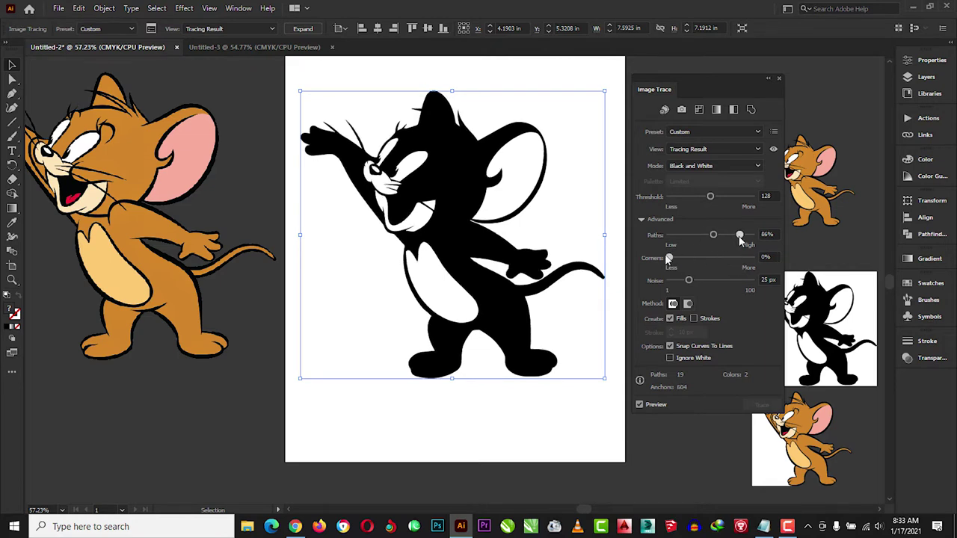
{"action": "left_click_drag", "start_coordinate": [731, 260], "coordinate": [628, 260]}
{"action": "left_click_drag", "start_coordinate": [672, 259], "coordinate": [753, 258]}
{"action": "mouse_move", "coordinate": [727, 261]}
{"action": "left_mouse_down"}
{"action": "mouse_move", "coordinate": [687, 258]}
{"action": "mouse_move", "coordinate": [730, 258]}
{"action": "left_mouse_up"}
{"action": "mouse_move", "coordinate": [688, 282]}
{"action": "left_mouse_down"}
{"action": "mouse_move", "coordinate": [705, 286]}
{"action": "mouse_move", "coordinate": [694, 285]}
{"action": "left_mouse_up"}
{"action": "left_click", "coordinate": [672, 305]}
Try Threshold slider values ranging from the minimum up to 117.
{"action": "mouse_move", "coordinate": [710, 196]}
{"action": "left_mouse_down"}
{"action": "mouse_move", "coordinate": [742, 196]}
{"action": "mouse_move", "coordinate": [665, 198]}
{"action": "left_mouse_up"}
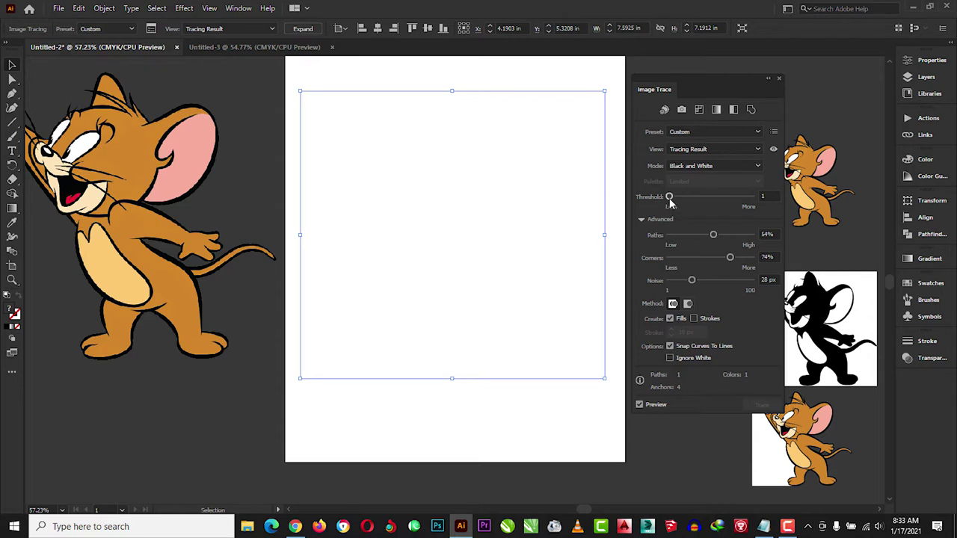
{"action": "left_click_drag", "start_coordinate": [670, 199], "coordinate": [687, 196]}
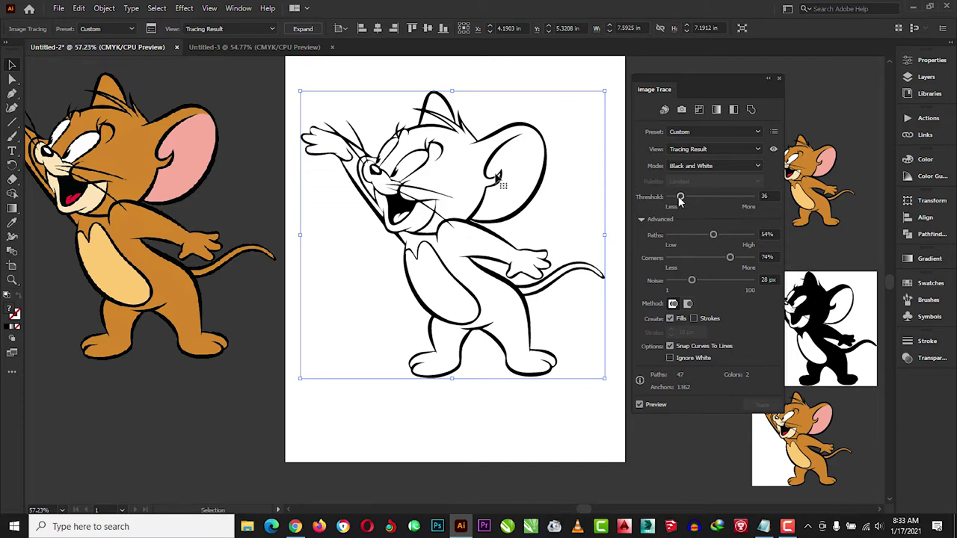
{"action": "left_click_drag", "start_coordinate": [680, 198], "coordinate": [691, 197]}
{"action": "left_click_drag", "start_coordinate": [680, 197], "coordinate": [706, 197]}
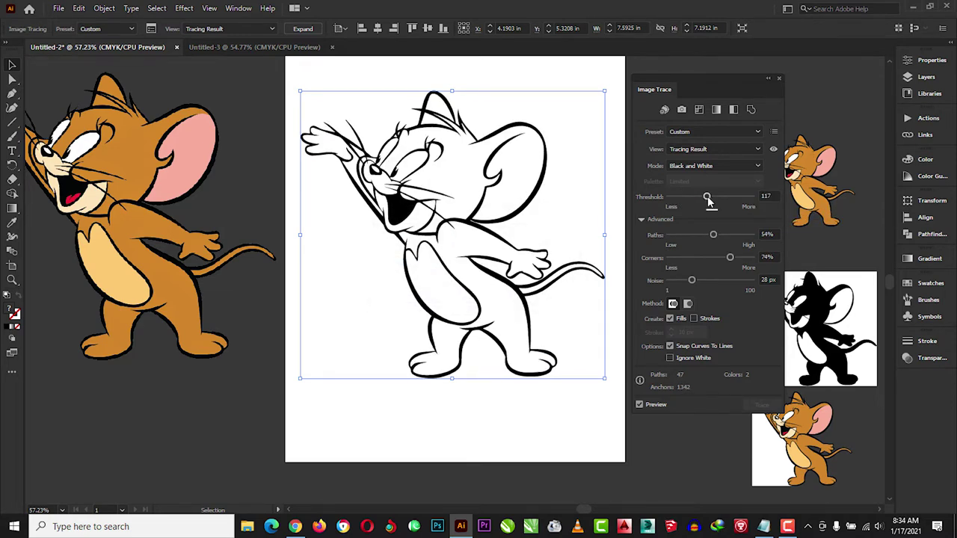
{"action": "left_click_drag", "start_coordinate": [707, 198], "coordinate": [673, 205]}
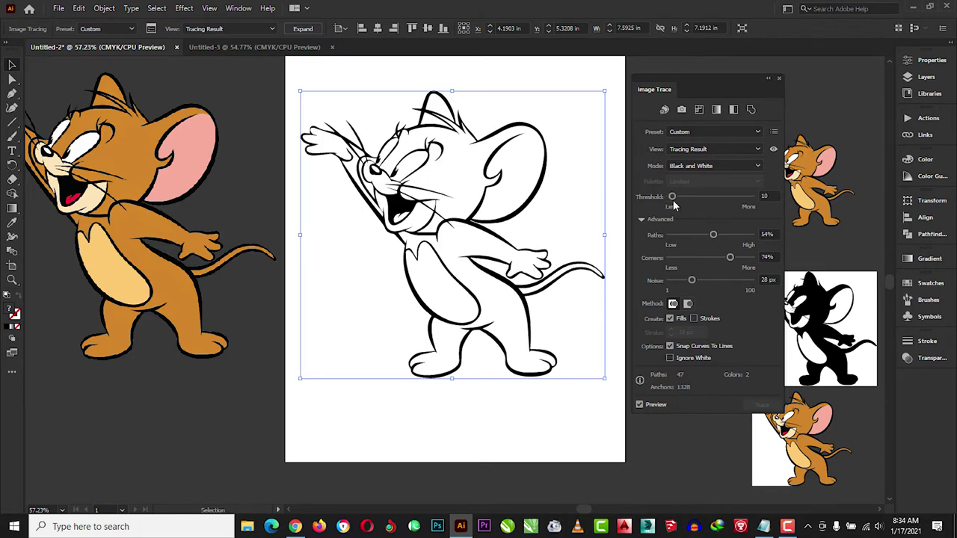
Enter exact Threshold values 6 and 8 to thin the line art, then nudge the trace lower.
{"action": "left_click", "coordinate": [763, 196]}
{"action": "type", "text": "6"}
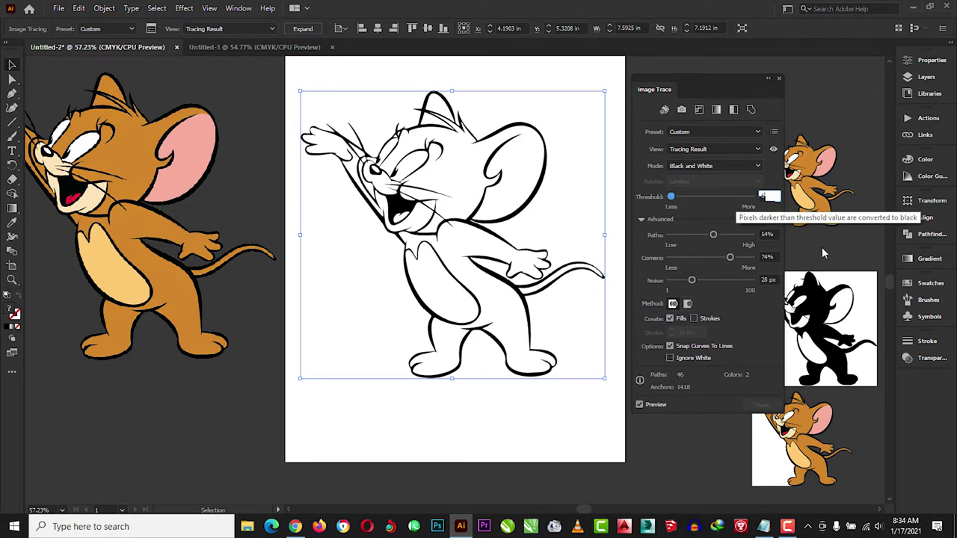
{"action": "key", "text": "Return"}
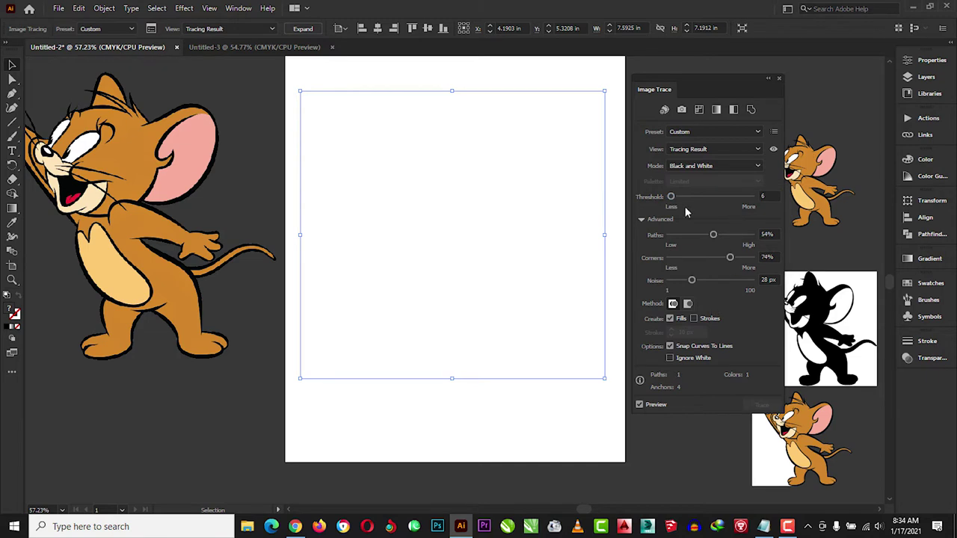
{"action": "left_click", "coordinate": [764, 196]}
{"action": "type", "text": "8"}
{"action": "key", "text": "Return"}
{"action": "left_click", "coordinate": [773, 196]}
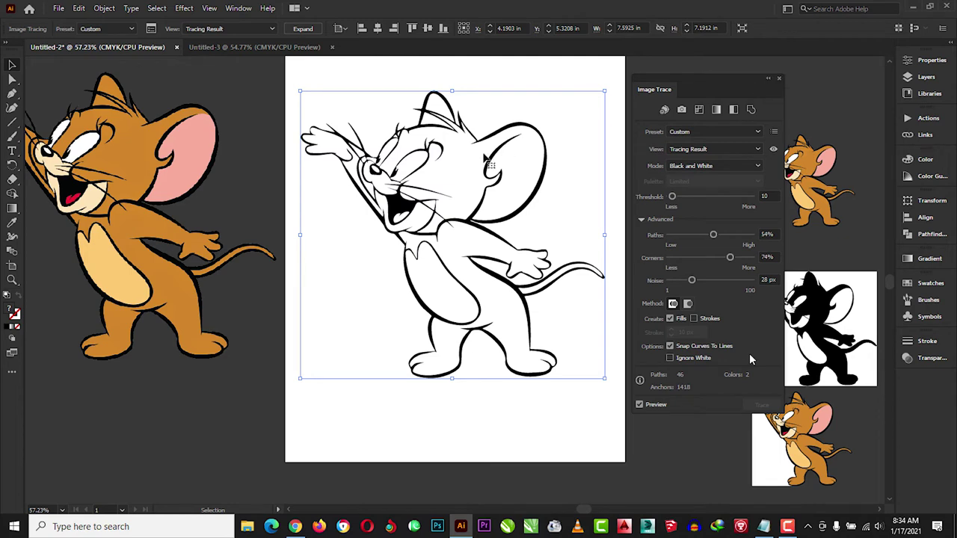
{"action": "mouse_move", "coordinate": [487, 168]}
{"action": "left_mouse_down"}
{"action": "mouse_move", "coordinate": [483, 189]}
{"action": "mouse_move", "coordinate": [518, 193]}
{"action": "left_mouse_up"}
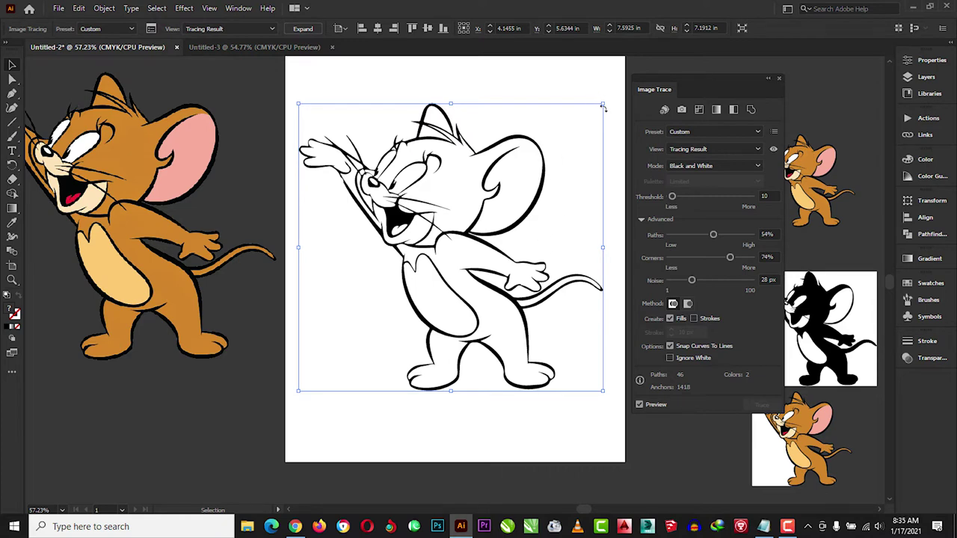
Shrink the line-art trace, close the Image Trace panel, and park the trace beside the colour figure.
{"action": "mouse_move", "coordinate": [297, 390]}
{"action": "left_mouse_down"}
{"action": "mouse_move", "coordinate": [410, 286]}
{"action": "mouse_move", "coordinate": [404, 336]}
{"action": "left_mouse_up"}
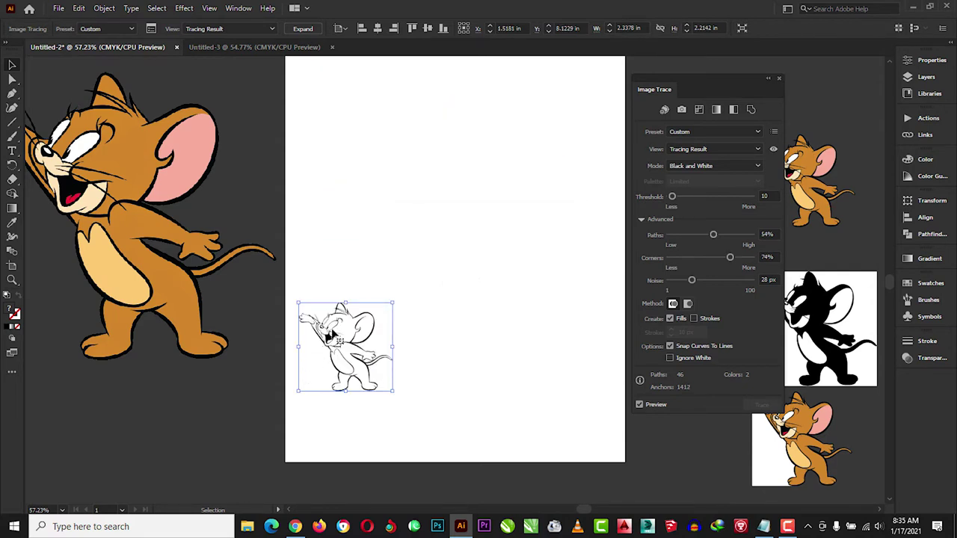
{"action": "left_click_drag", "start_coordinate": [338, 334], "coordinate": [686, 443]}
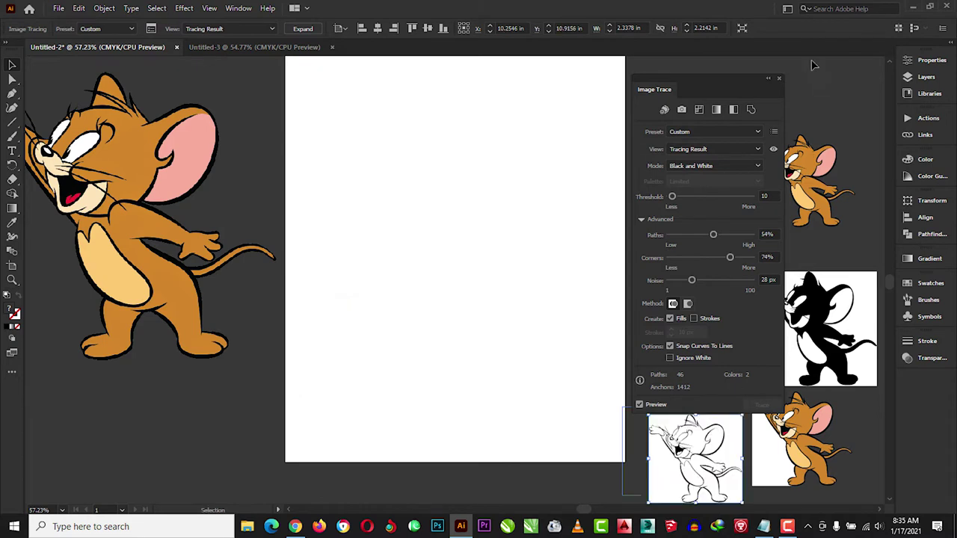
{"action": "left_click", "coordinate": [778, 79]}
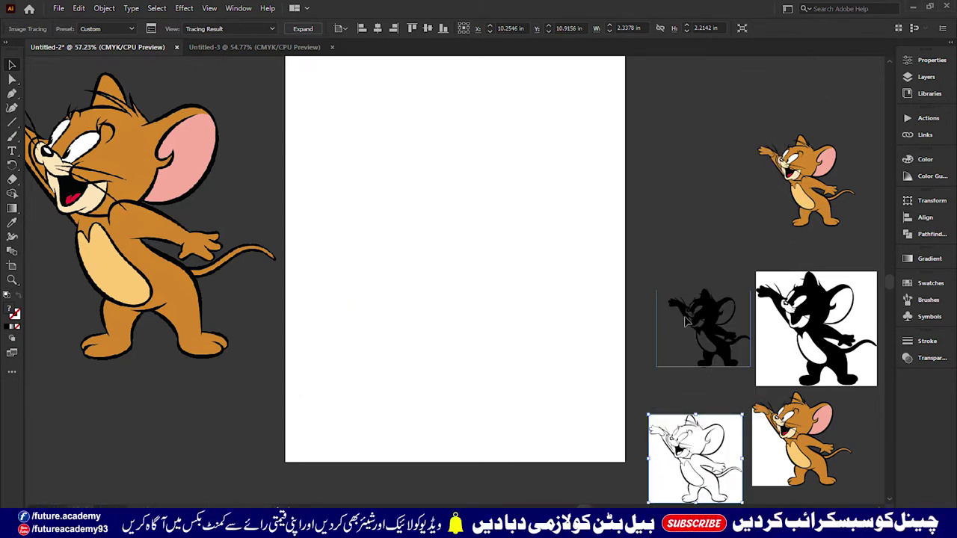
{"action": "left_click_drag", "start_coordinate": [657, 503], "coordinate": [704, 227]}
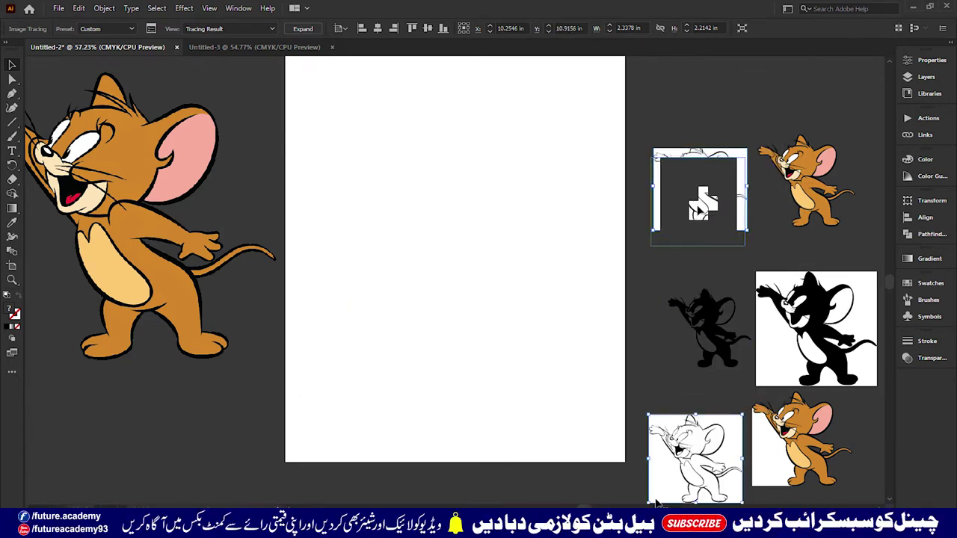
{"action": "mouse_move", "coordinate": [704, 223]}
{"action": "left_mouse_down"}
{"action": "mouse_move", "coordinate": [687, 244]}
{"action": "mouse_move", "coordinate": [697, 234]}
{"action": "left_mouse_up"}
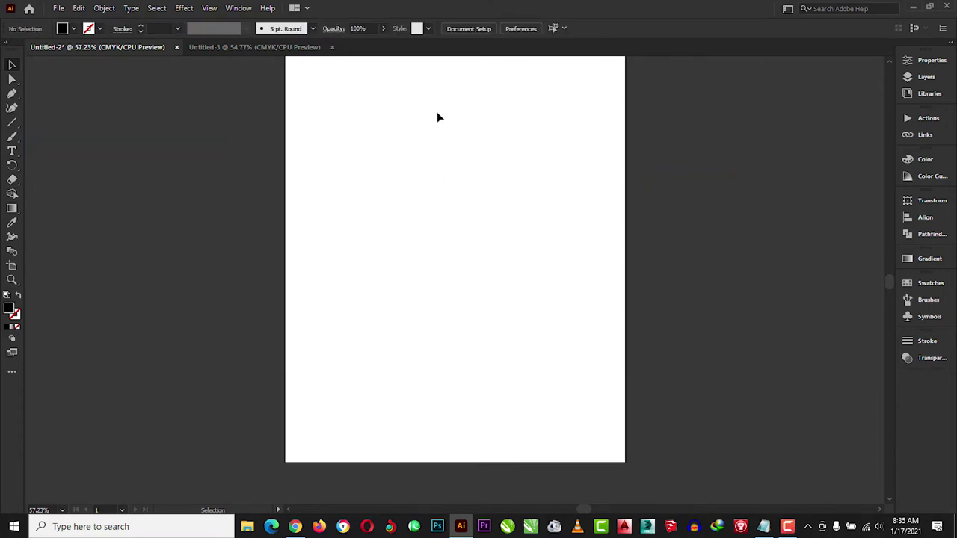
Show rulers (Ctrl+R), browse the Window and View menus, and bring up the ruler units menu, with Inches still active.
{"action": "key", "text": "ctrl+r"}
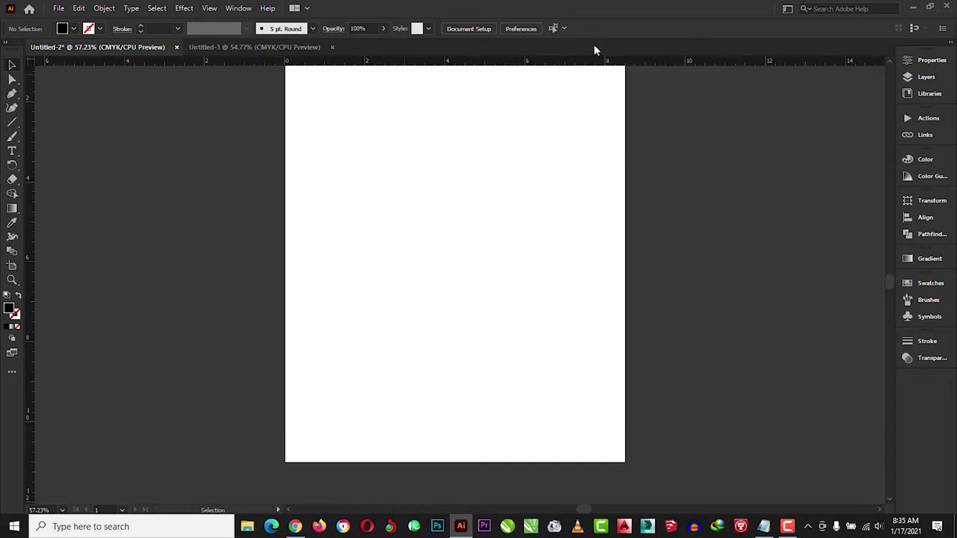
{"action": "left_click", "coordinate": [251, 10]}
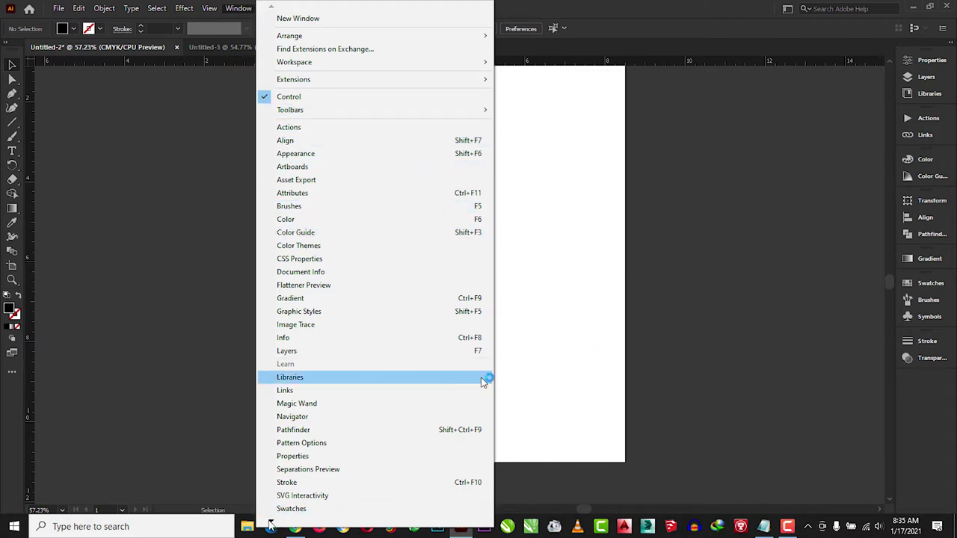
{"action": "mouse_move", "coordinate": [271, 521]}
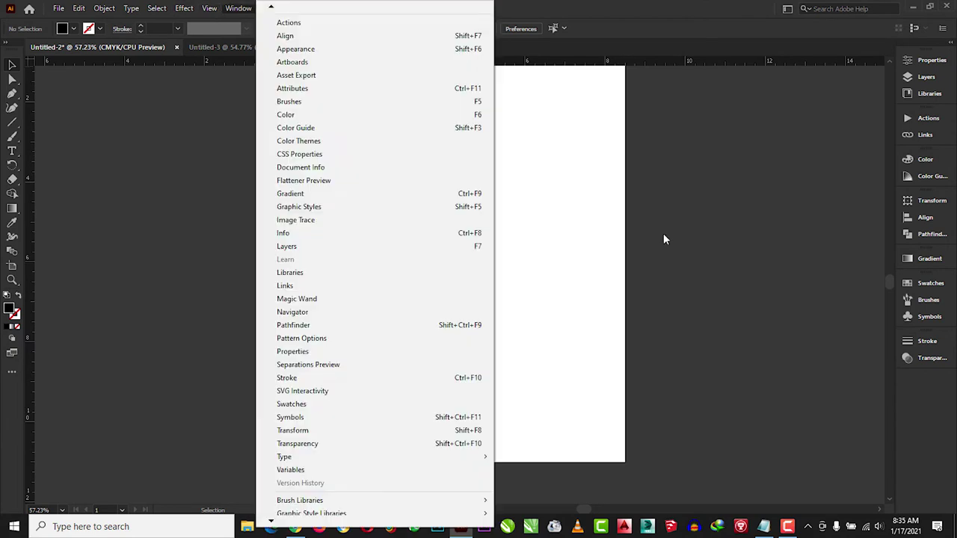
{"action": "key", "text": "Left"}
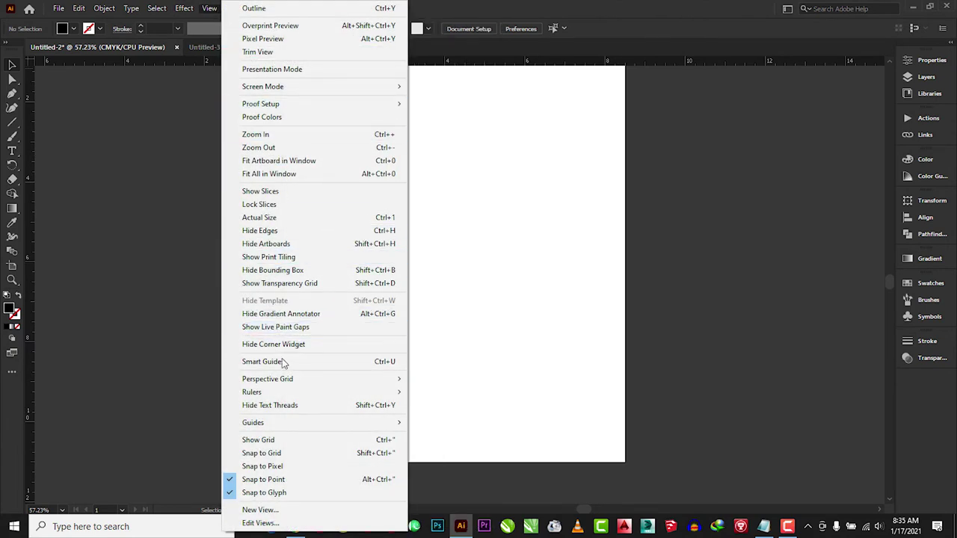
{"action": "mouse_move", "coordinate": [252, 392]}
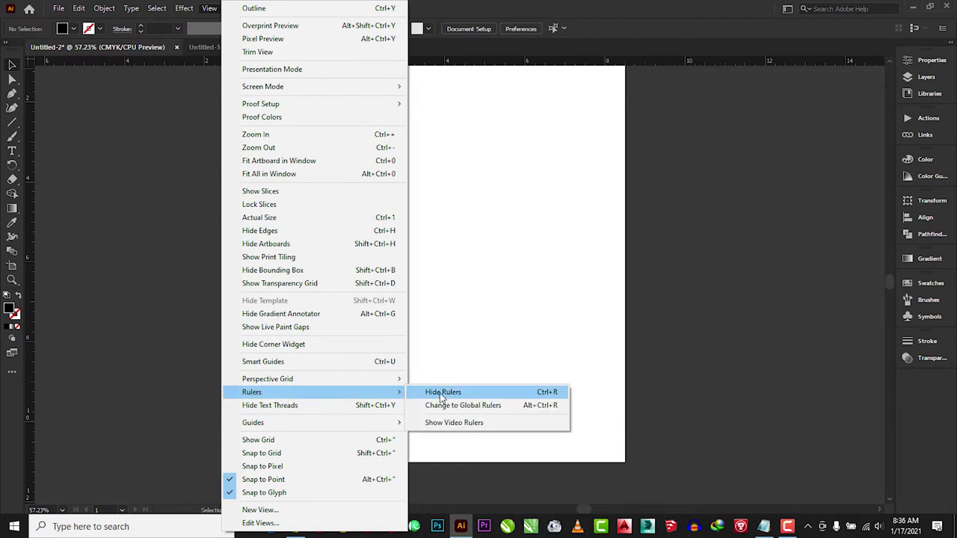
{"action": "left_click", "coordinate": [686, 263]}
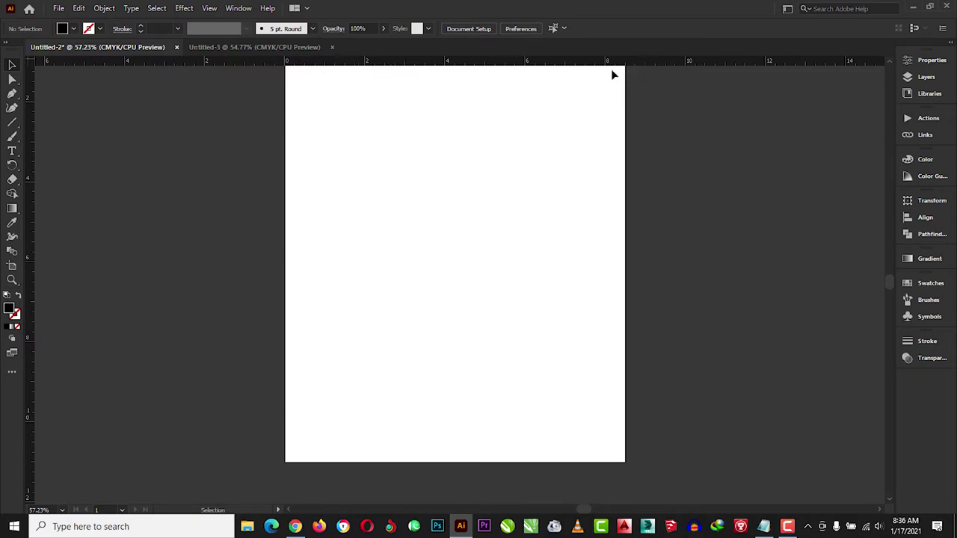
{"action": "right_click", "coordinate": [652, 63]}
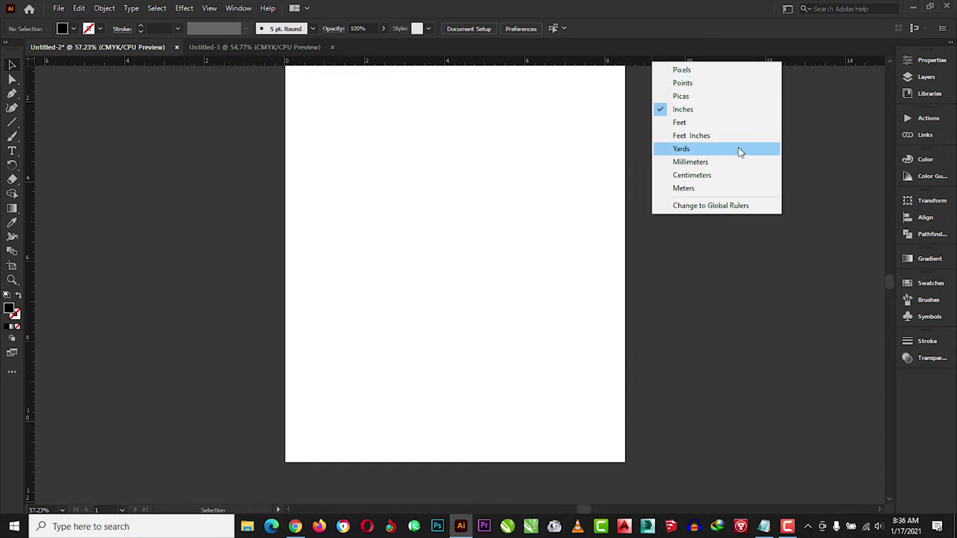
{"action": "left_click", "coordinate": [730, 239]}
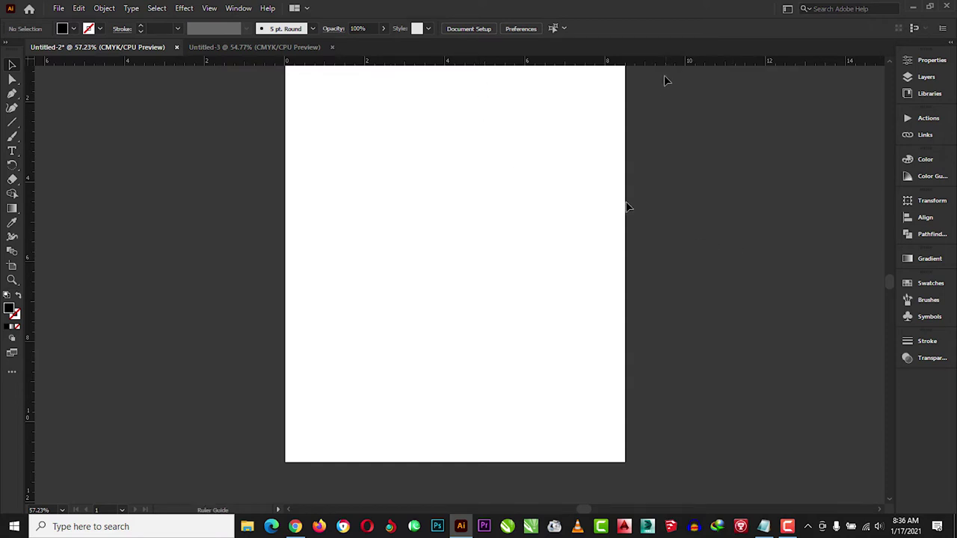
{"action": "left_click_drag", "start_coordinate": [649, 140], "coordinate": [636, 172]}
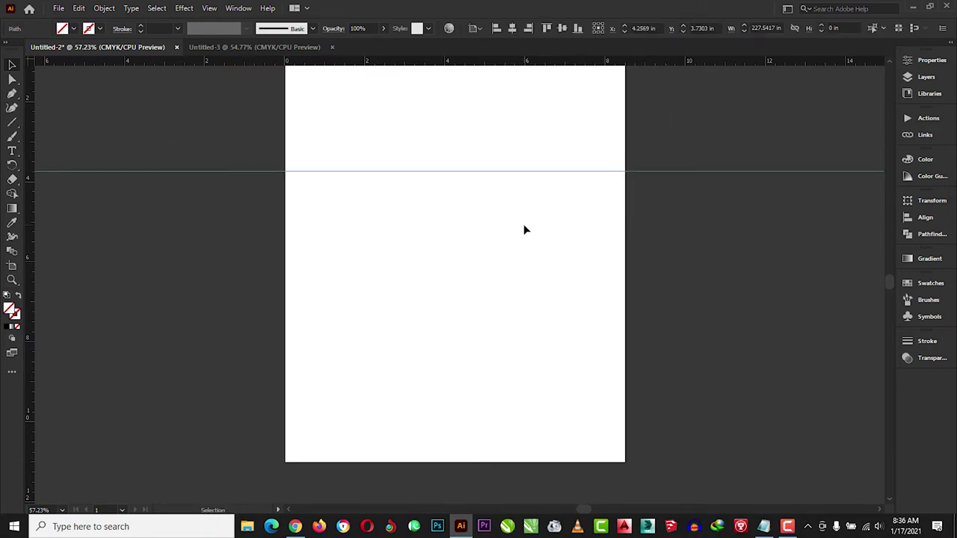
{"action": "key", "text": "Delete"}
{"action": "key", "text": "ctrl+z"}
{"action": "key", "text": "ctrl+z"}
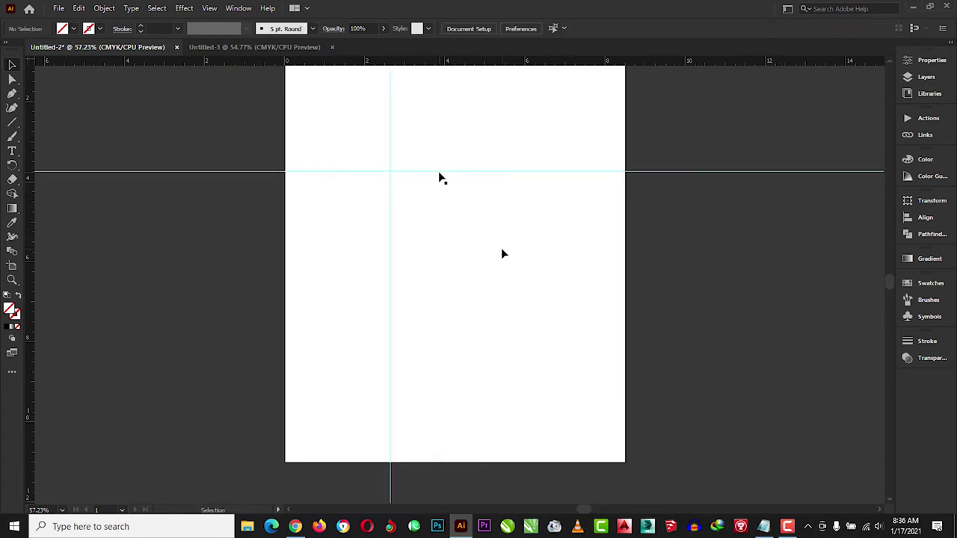
{"action": "left_click_drag", "start_coordinate": [440, 172], "coordinate": [450, 67]}
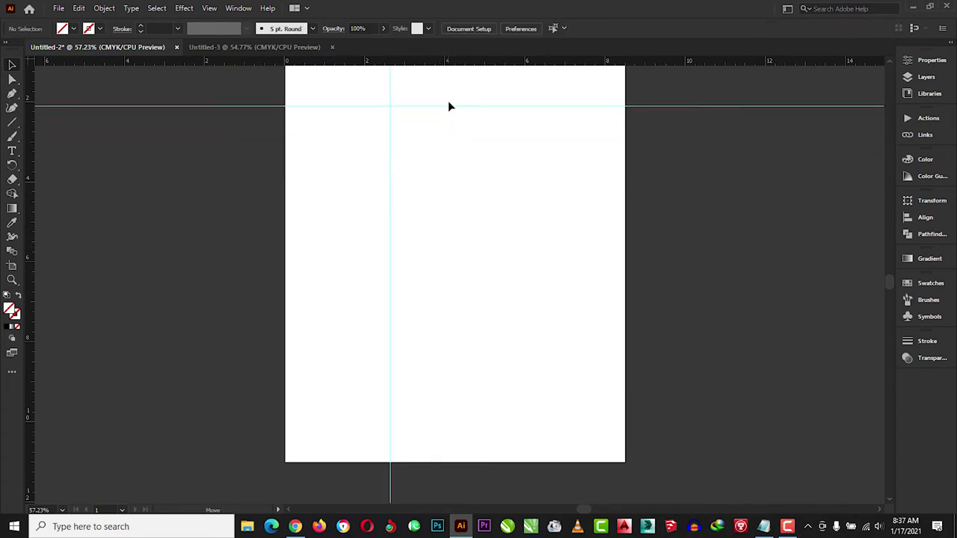
{"action": "scroll", "coordinate": [438, 175], "scroll_direction": "up", "scroll_amount": 5}
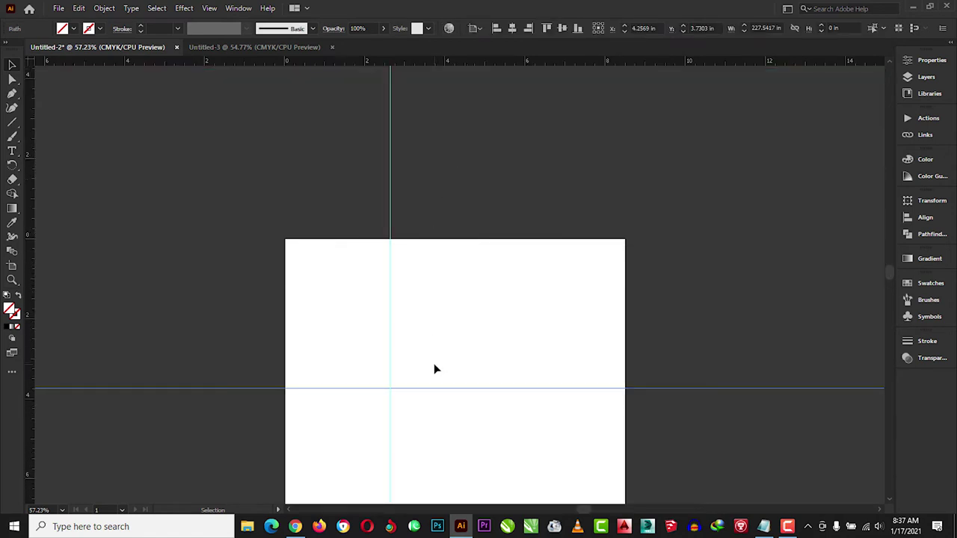
{"action": "key", "text": "a"}
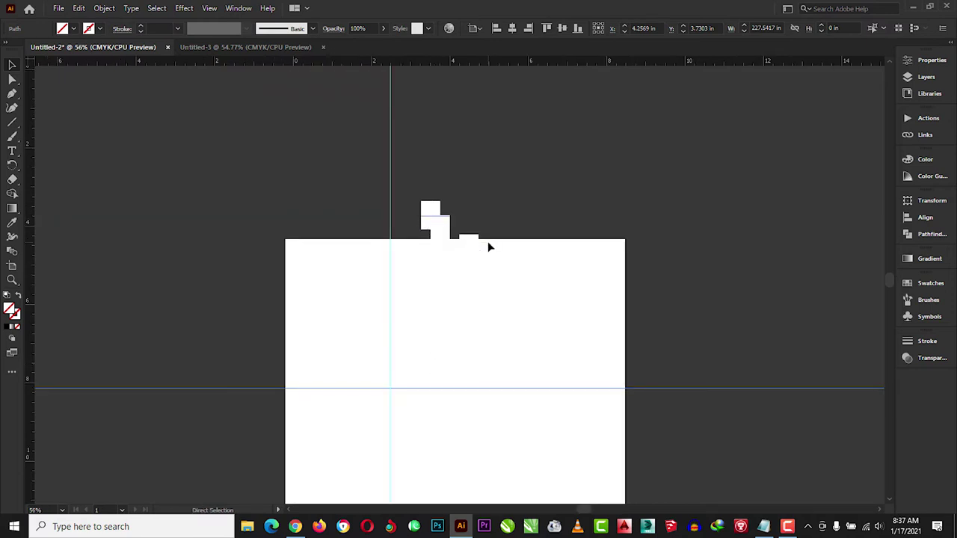
{"action": "key", "text": "v"}
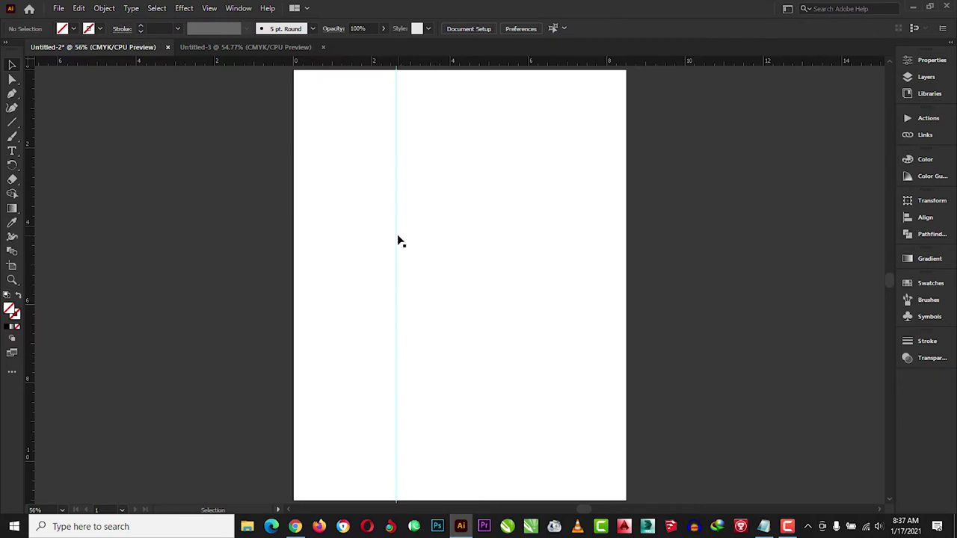
{"action": "left_click", "coordinate": [397, 242]}
{"action": "key", "text": "Delete"}
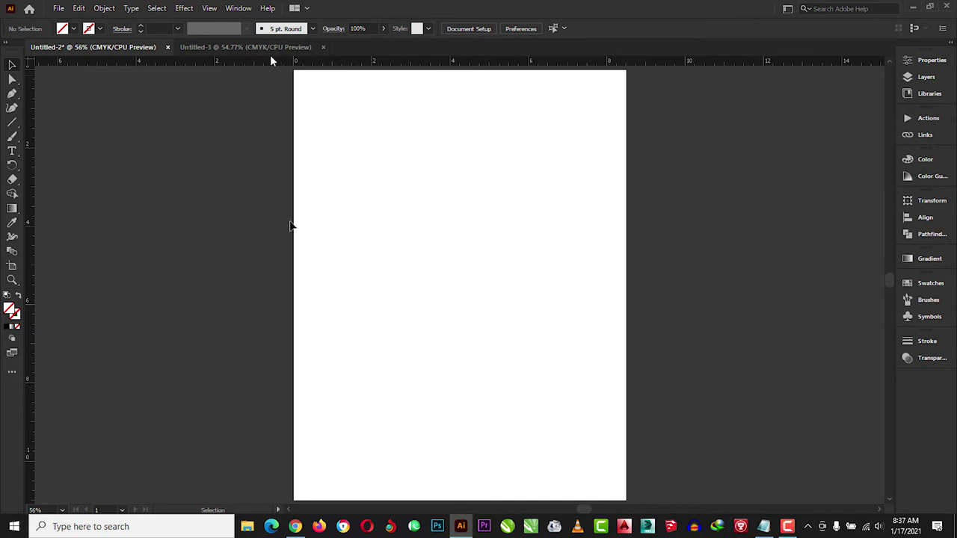
Switch to the Paintbrush tool and open the Brushes panel with 5 pt. Round selected.
{"action": "left_click", "coordinate": [785, 528]}
{"action": "left_click", "coordinate": [12, 138]}
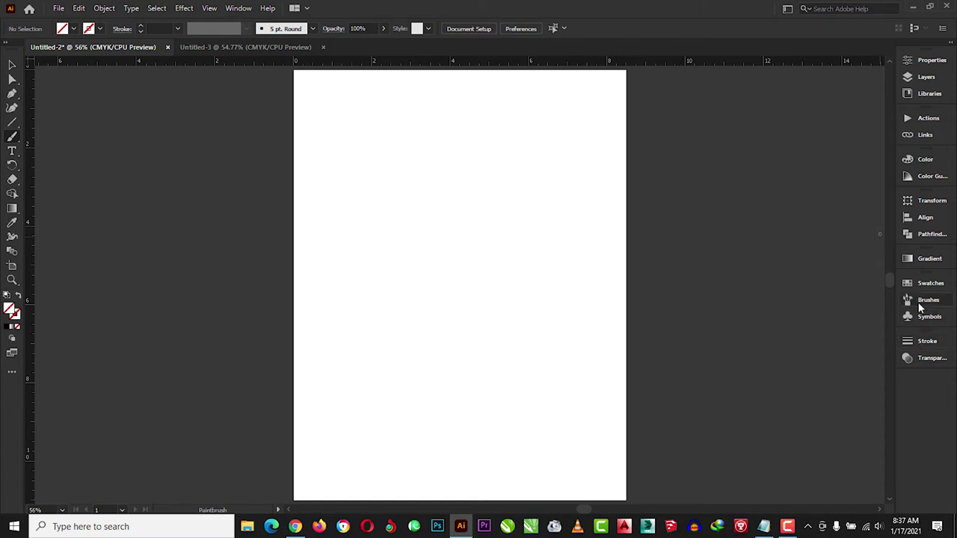
{"action": "left_click", "coordinate": [920, 303]}
{"action": "left_click", "coordinate": [920, 303]}
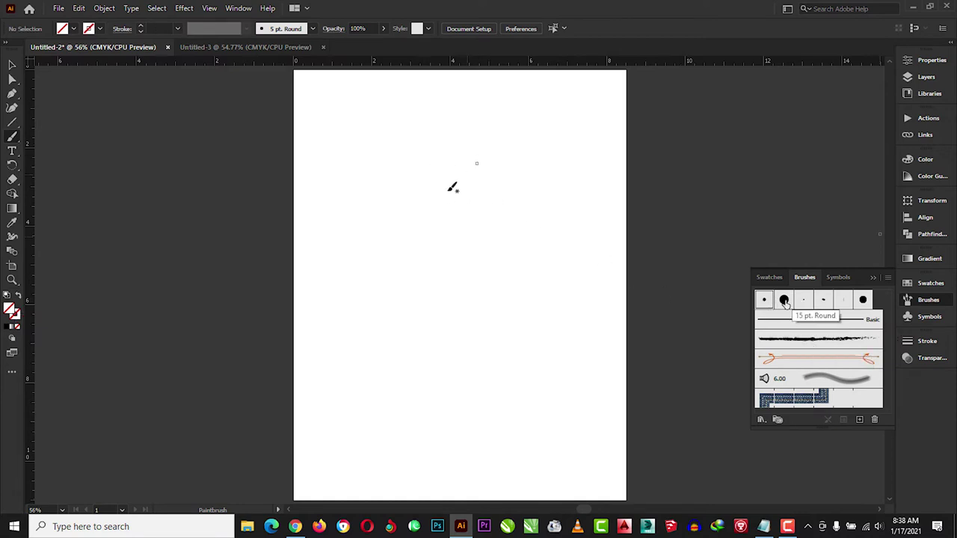
Paint a looping freehand stroke down the artboard with the Paintbrush.
{"action": "left_click_drag", "start_coordinate": [358, 269], "coordinate": [448, 297]}
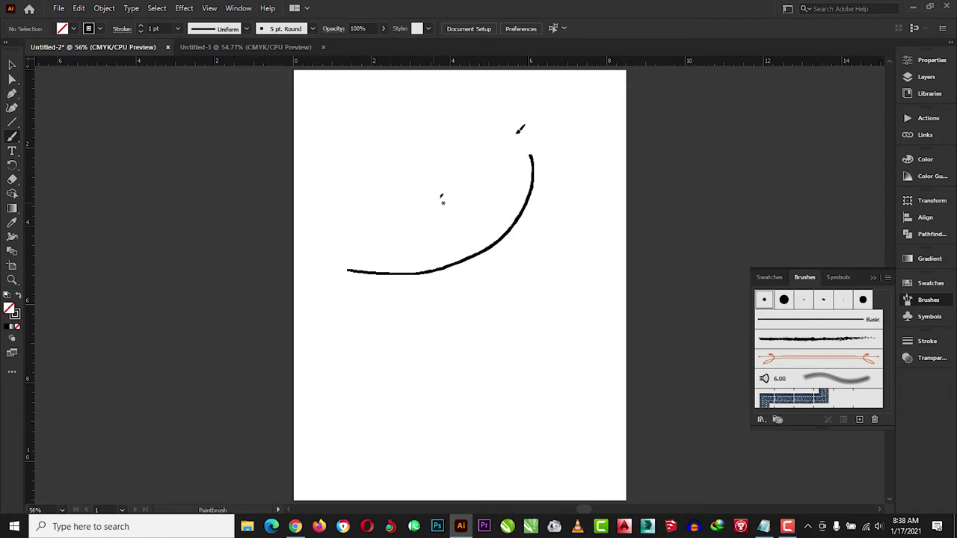
{"action": "key", "text": "ctrl+z"}
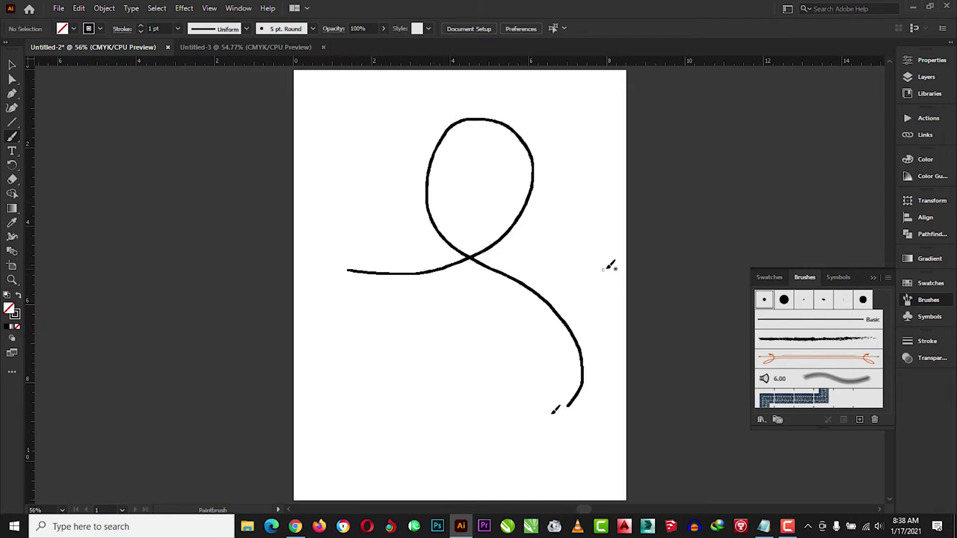
{"action": "key", "text": "ctrl+shift+z"}
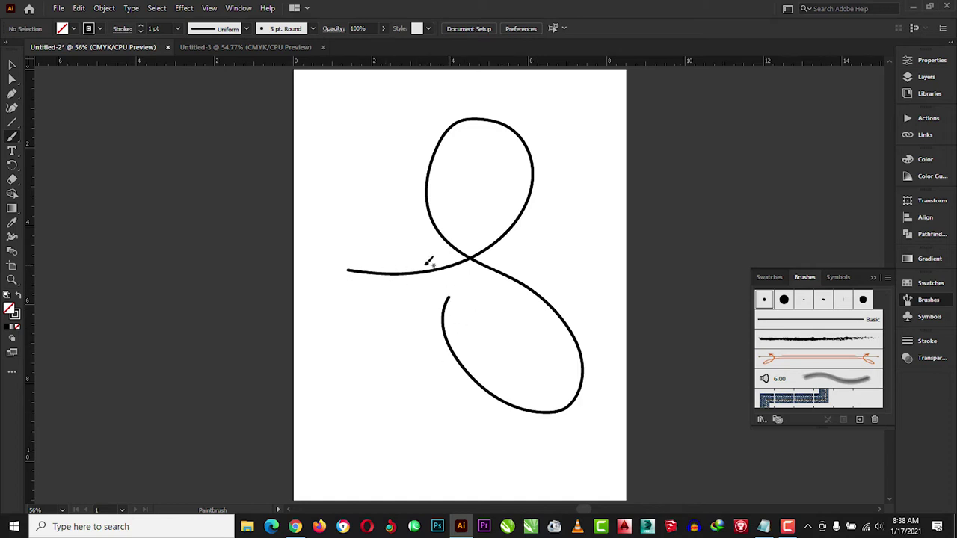
Try the Charcoal and soft grey 6.00 brushes on the stroke, ending with Basic.
{"action": "left_click", "coordinate": [818, 344]}
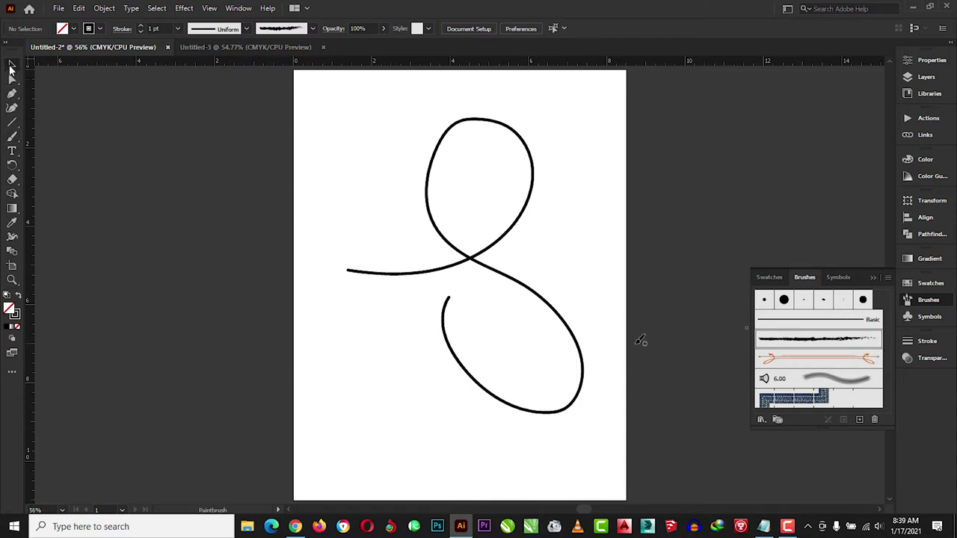
{"action": "key", "text": "ctrl+z"}
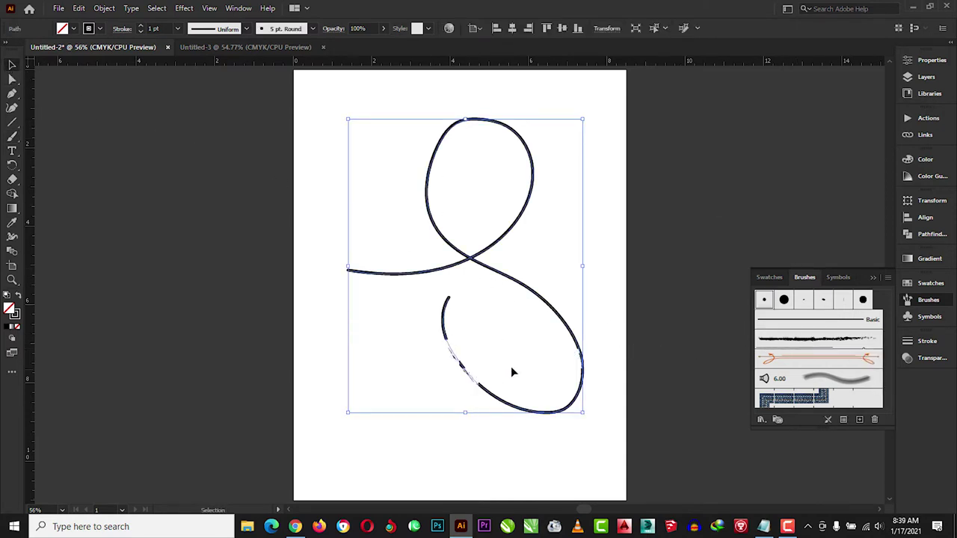
{"action": "left_click", "coordinate": [818, 340]}
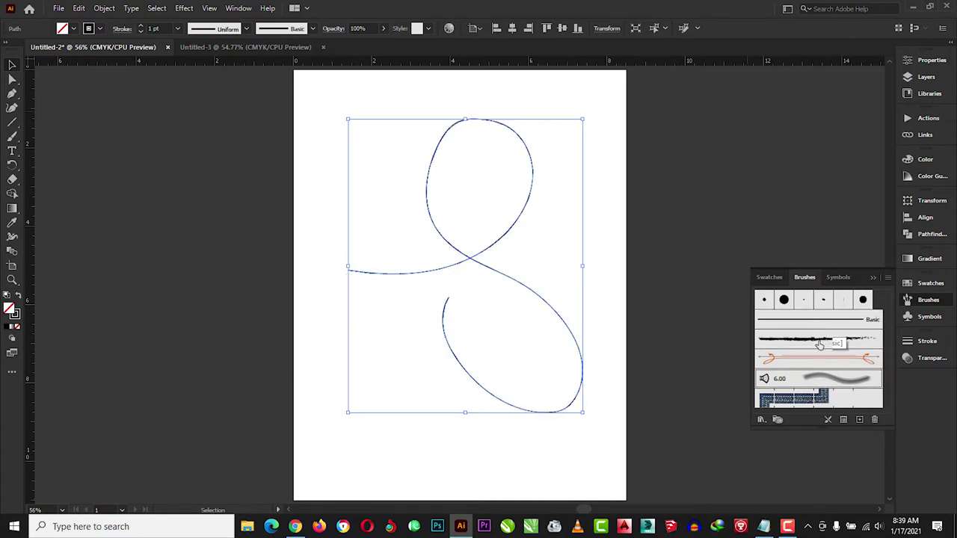
{"action": "left_click", "coordinate": [819, 378]}
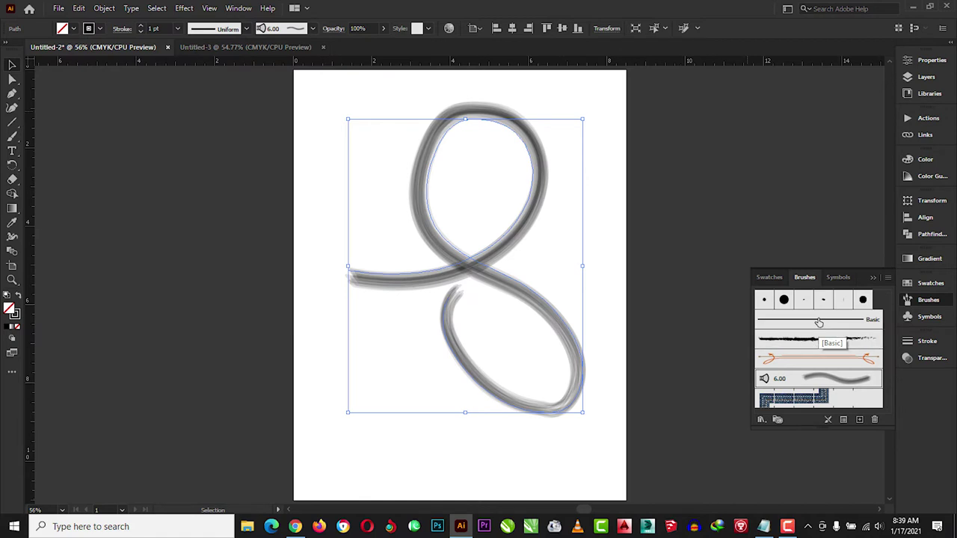
{"action": "left_click", "coordinate": [818, 322]}
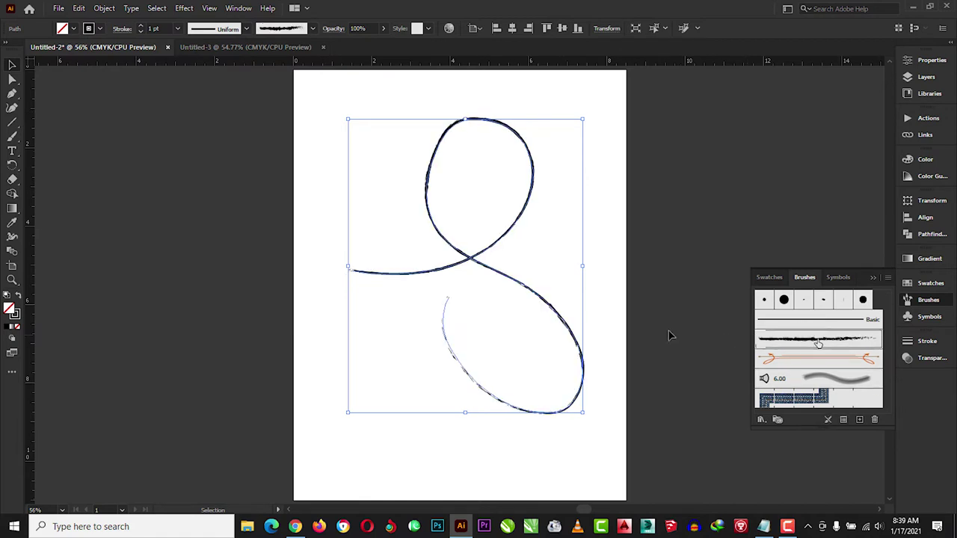
Reselect the looping stroke and return to the Paintbrush with it still selected.
{"action": "left_click", "coordinate": [584, 303]}
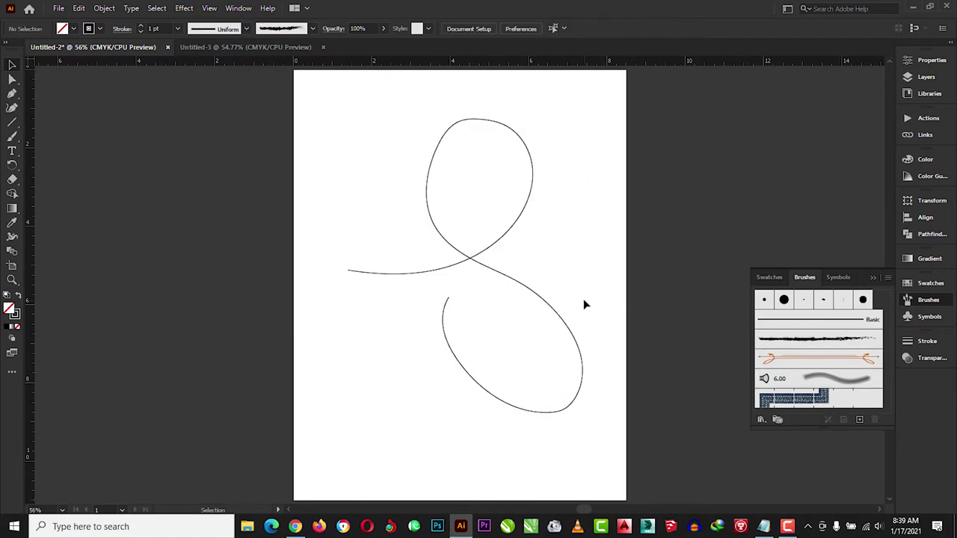
{"action": "left_click", "coordinate": [483, 273]}
{"action": "left_click", "coordinate": [629, 302]}
{"action": "left_click", "coordinate": [487, 272]}
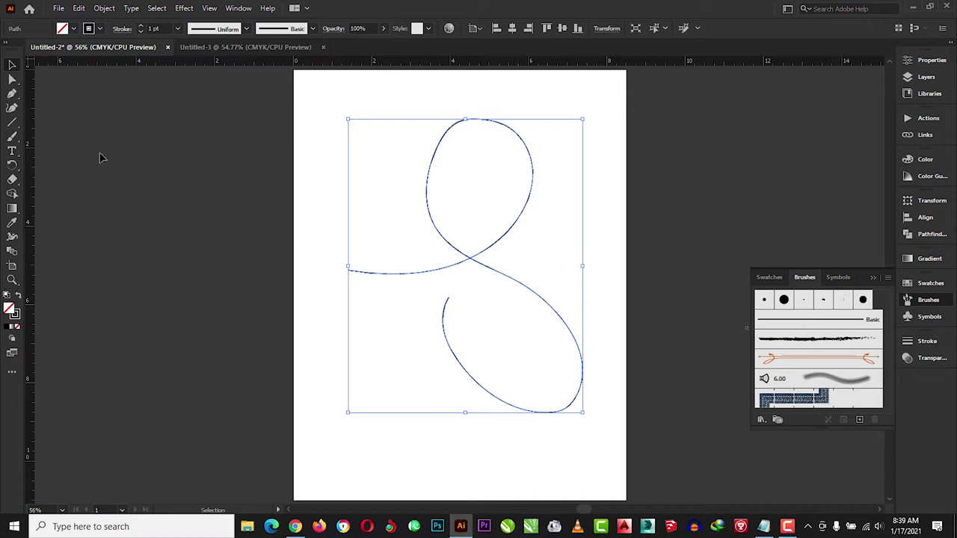
{"action": "left_click", "coordinate": [12, 136]}
{"action": "key", "text": "b"}
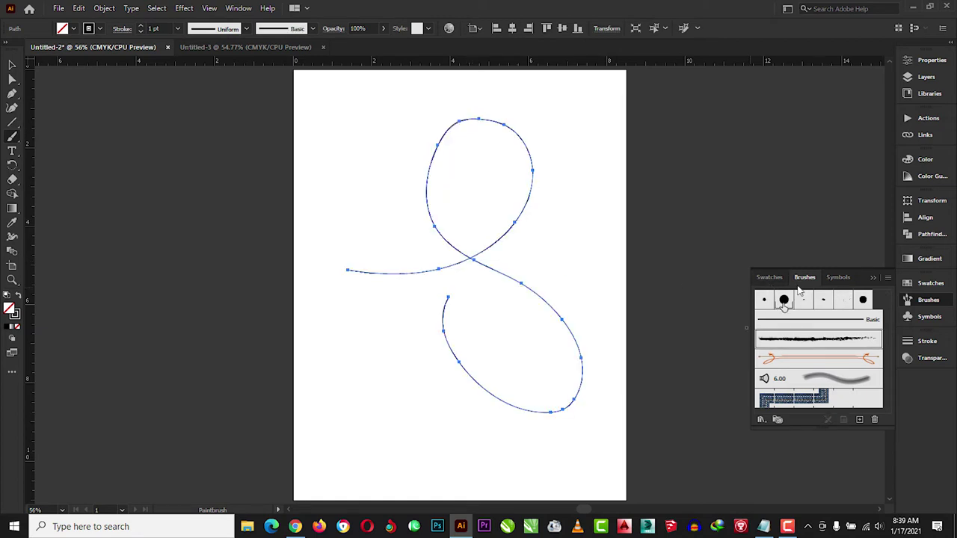
Apply the 5 pt. Round brush and fill the looping shape solid black.
{"action": "left_click", "coordinate": [764, 301]}
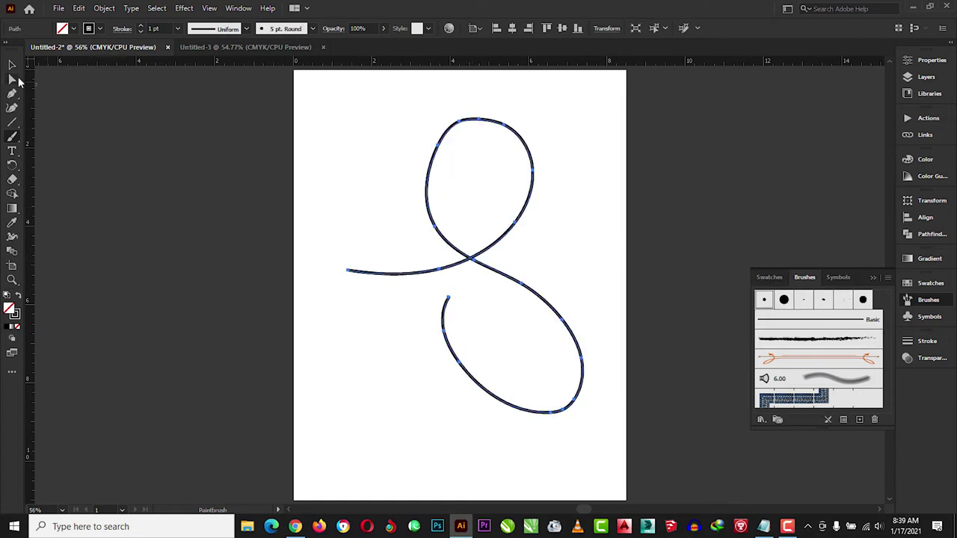
{"action": "key", "text": "ctrl+shift+a"}
{"action": "left_click", "coordinate": [8, 328]}
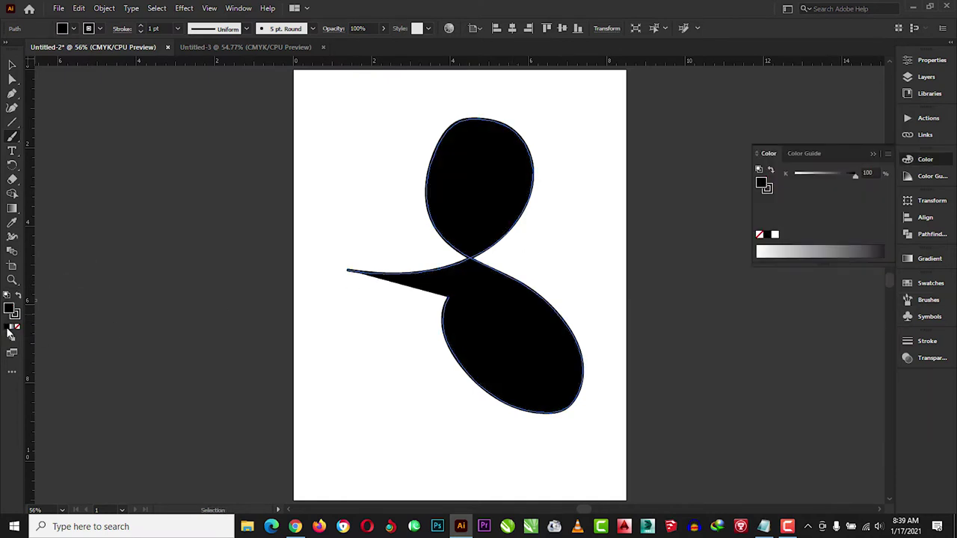
{"action": "left_click", "coordinate": [469, 290], "text": "ctrl"}
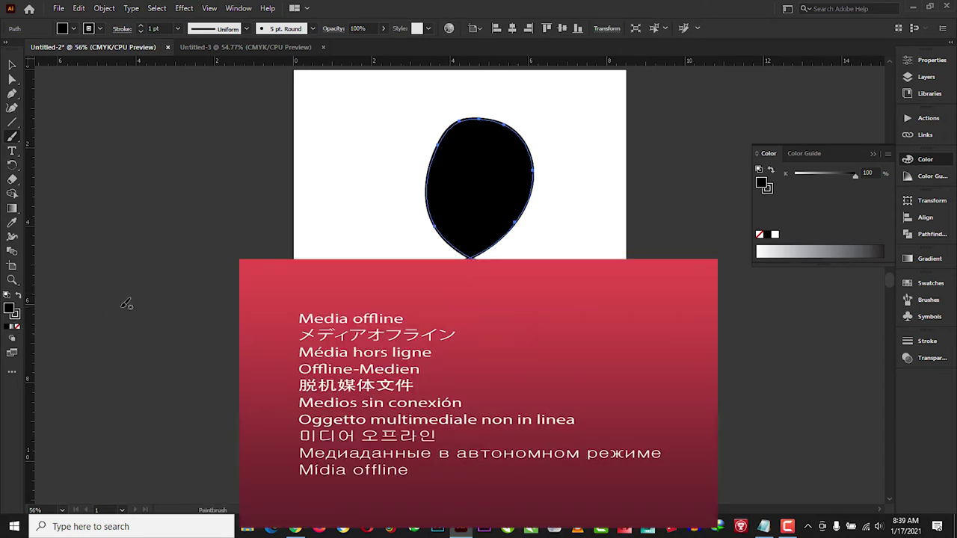
Remove the outline, restore a black 1 pt outline, and bring up the colour picker.
{"action": "left_click", "coordinate": [14, 314]}
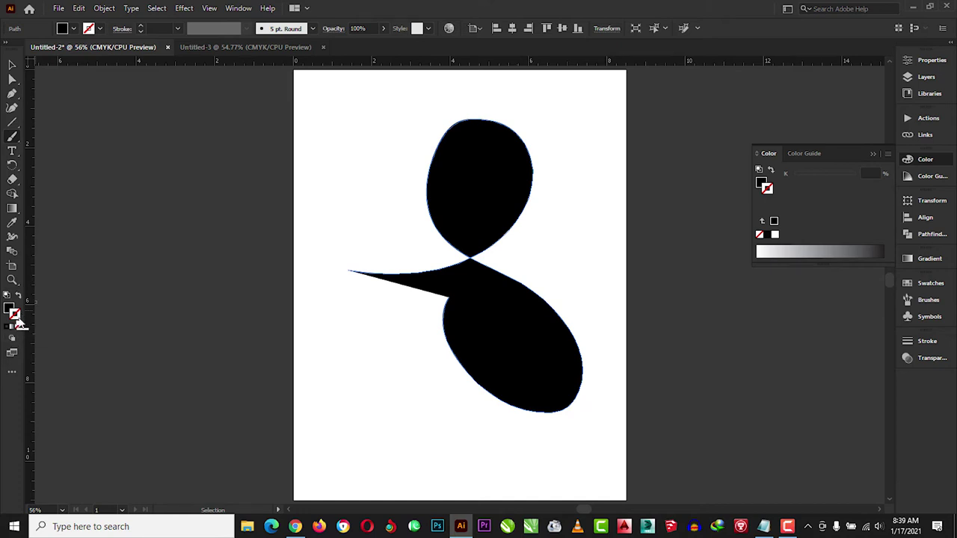
{"action": "left_click", "coordinate": [7, 327]}
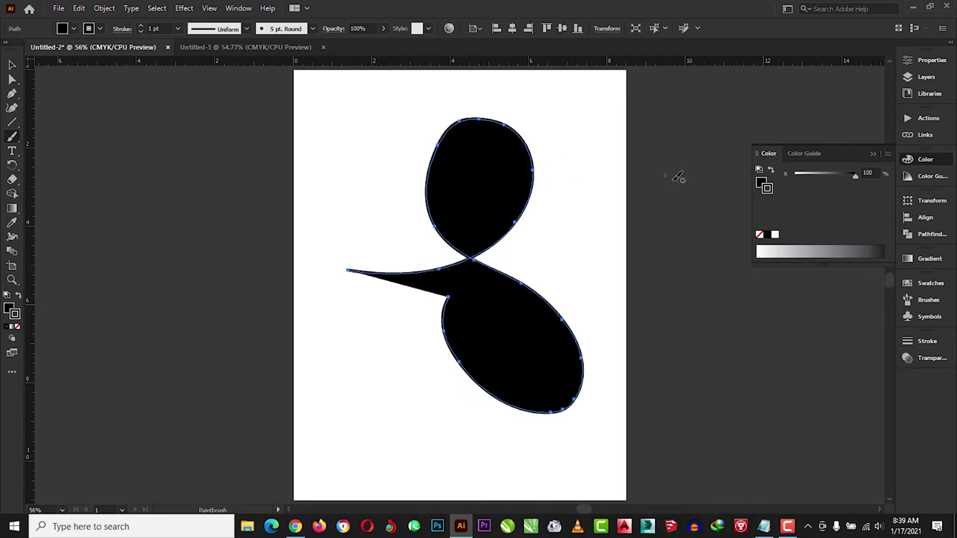
{"action": "double_click", "coordinate": [13, 315]}
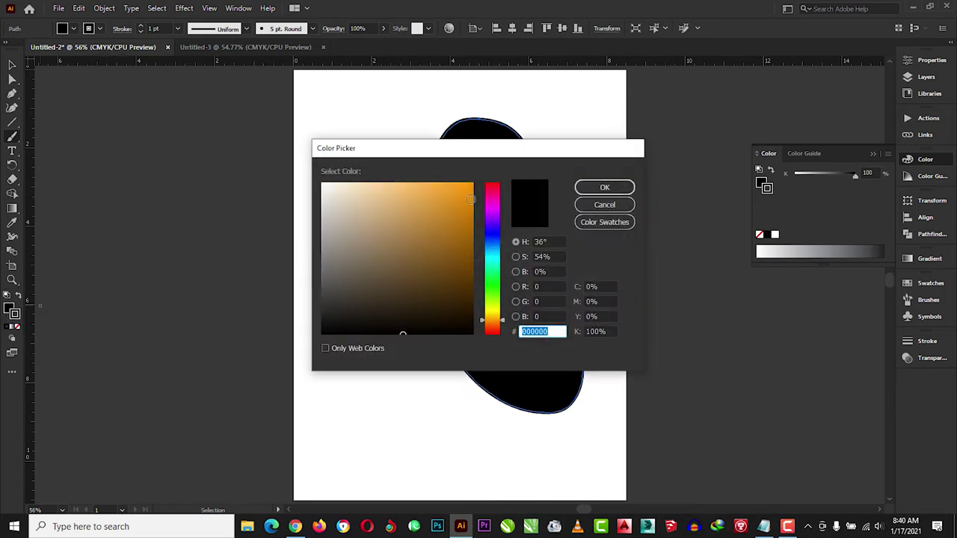
Confirm orange F79406 in the colour picker, then glance at the outline swatch list.
{"action": "type", "text": "F79406"}
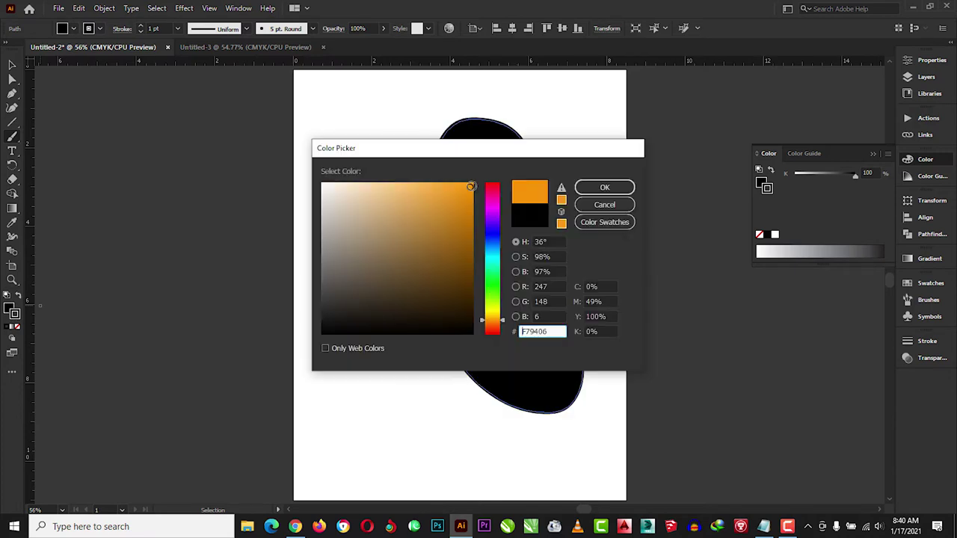
{"action": "left_click", "coordinate": [604, 187]}
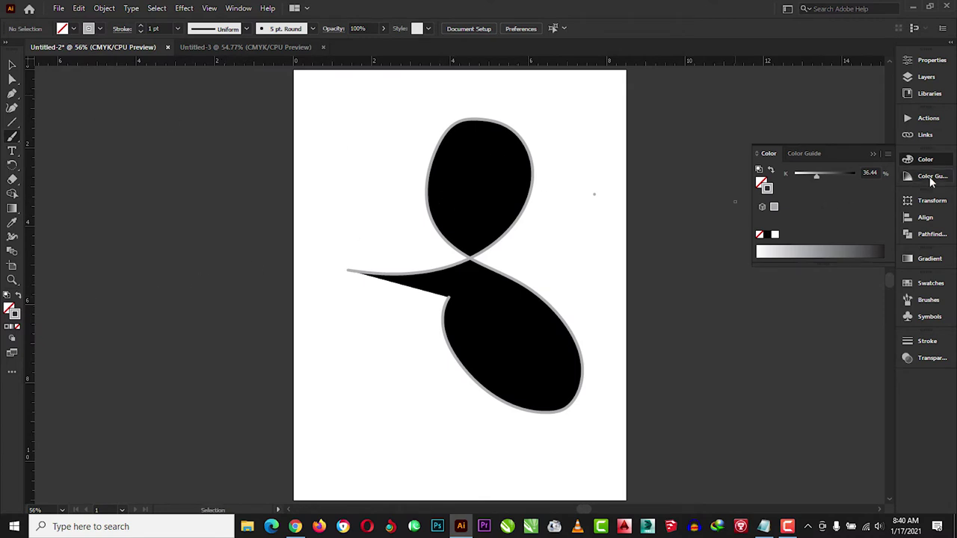
{"action": "left_click", "coordinate": [90, 31]}
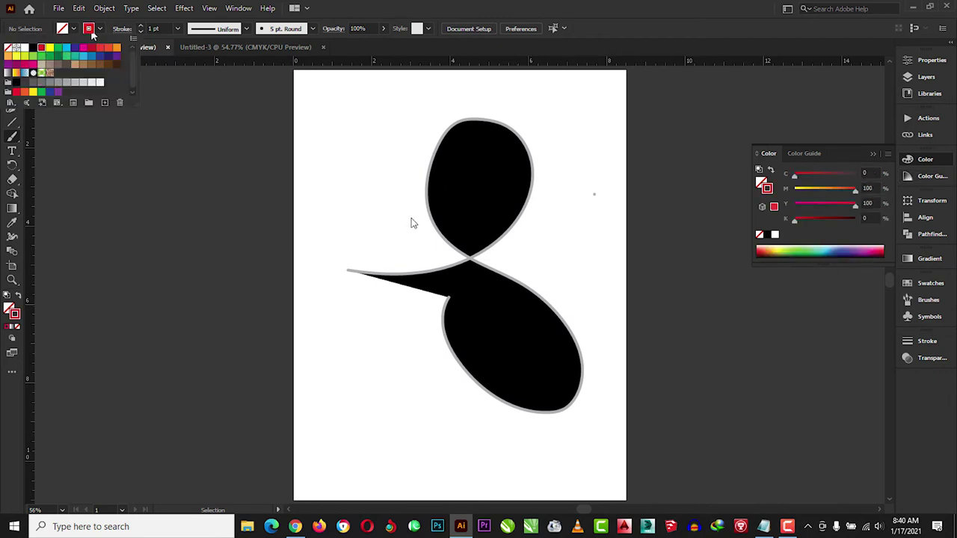
{"action": "key", "text": "Escape"}
Select the black looping shape and give it a red outline, with fill set to None.
{"action": "key", "text": "v"}
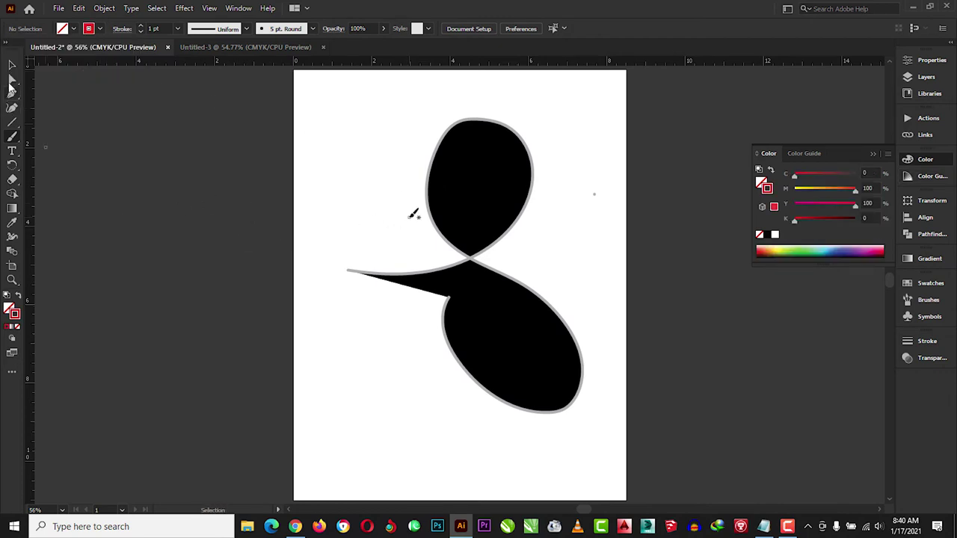
{"action": "left_click", "coordinate": [508, 133]}
{"action": "left_click", "coordinate": [109, 94]}
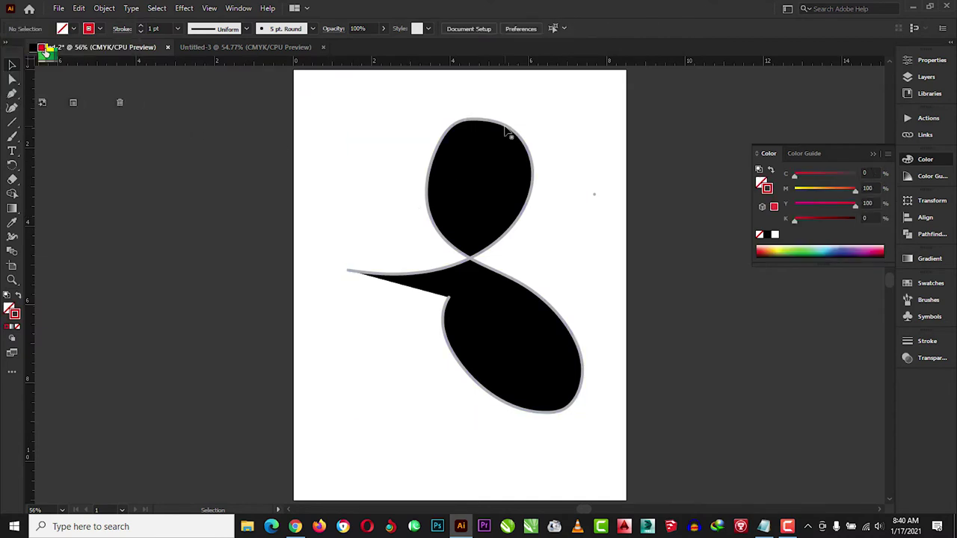
{"action": "left_click", "coordinate": [507, 132]}
{"action": "left_click", "coordinate": [647, 214]}
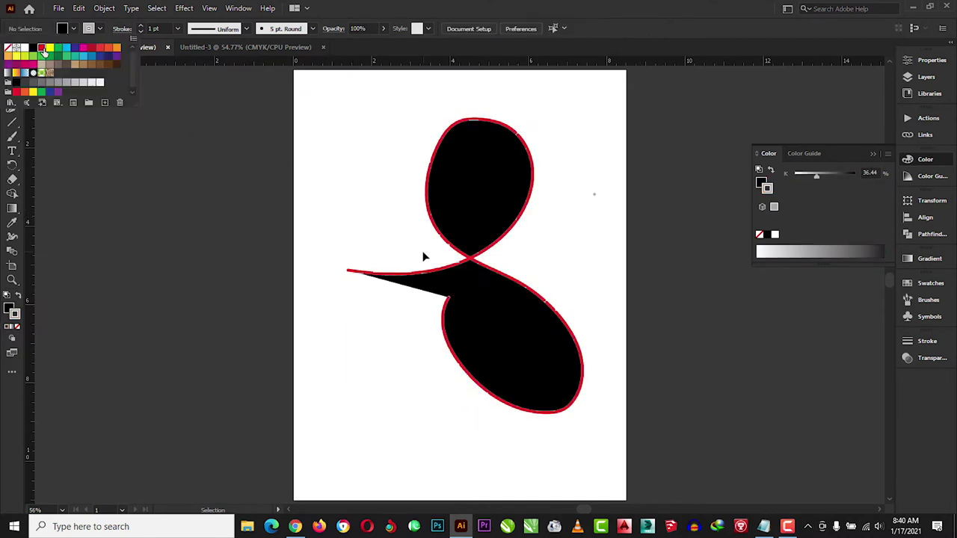
{"action": "left_click", "coordinate": [7, 307]}
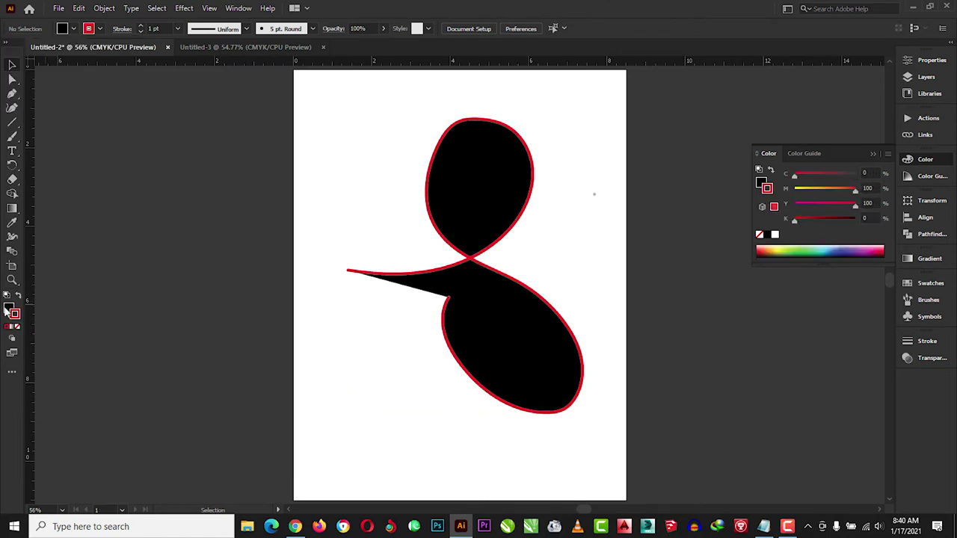
{"action": "left_click", "coordinate": [17, 327]}
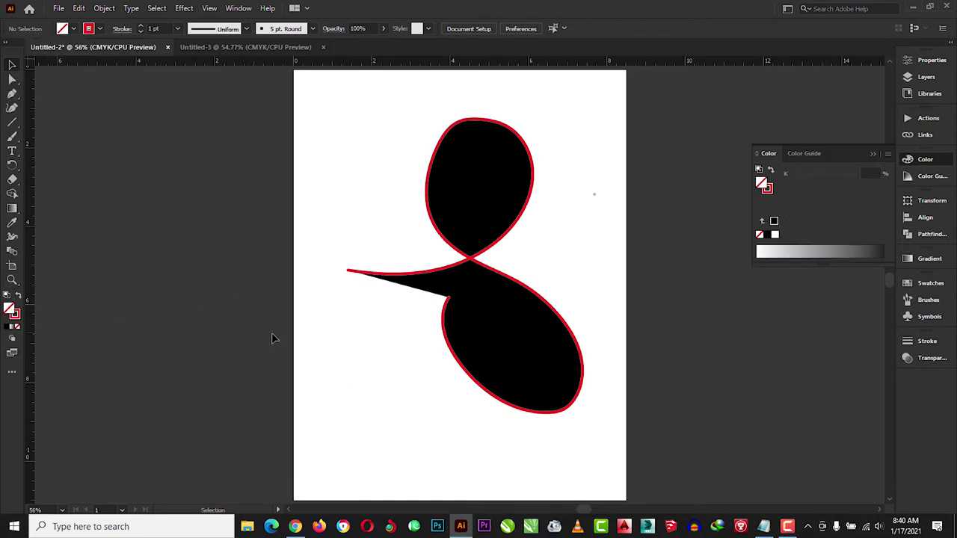
Strip the black fill so only the red line remains, then drag it onto the left pasteboard.
{"action": "left_click", "coordinate": [479, 319]}
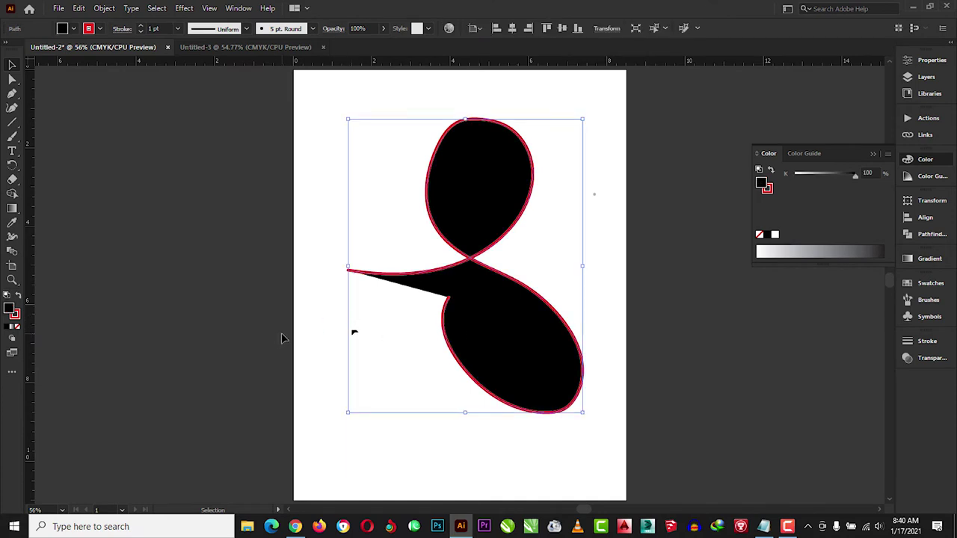
{"action": "key", "text": "slash"}
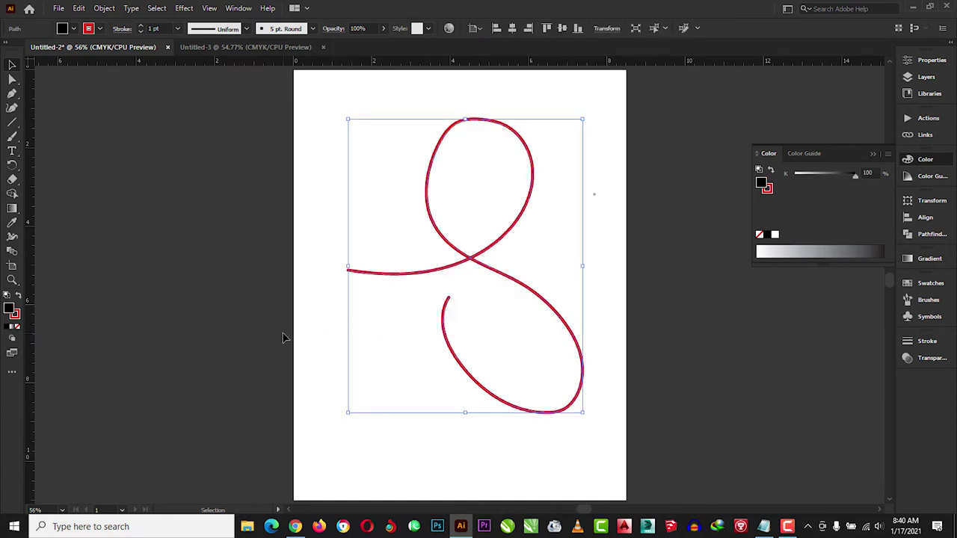
{"action": "left_click", "coordinate": [374, 343]}
{"action": "key", "text": "ctrl+z"}
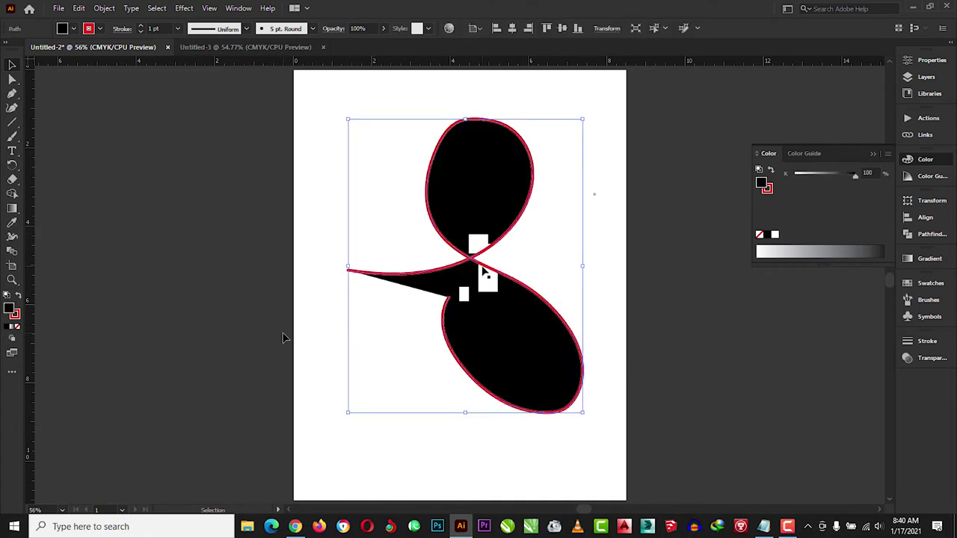
{"action": "key", "text": "ctrl+shift+z"}
{"action": "left_click_drag", "start_coordinate": [464, 256], "coordinate": [206, 249]}
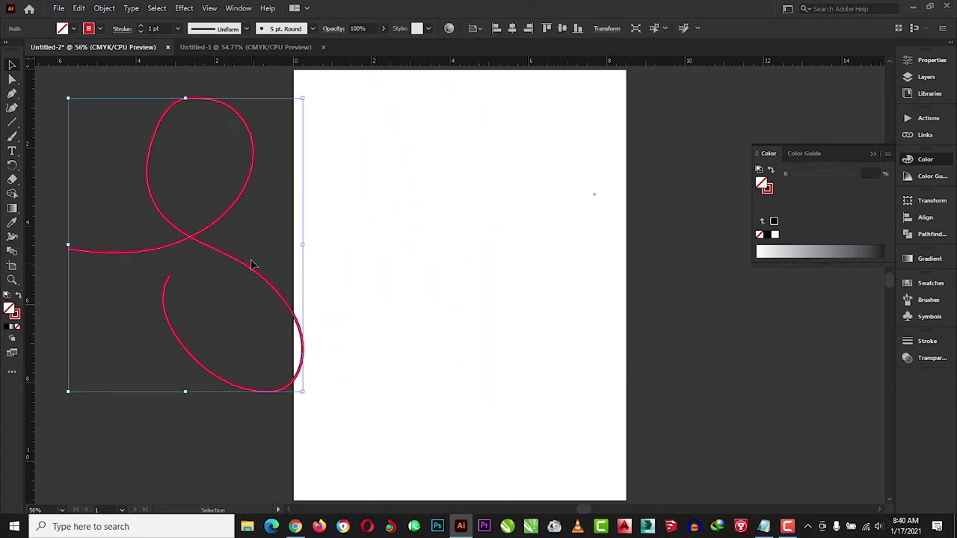
{"action": "left_click_drag", "start_coordinate": [204, 247], "coordinate": [204, 247]}
Paint a red looping Paintbrush stroke across the artboard, ending in a hook.
{"action": "left_click", "coordinate": [12, 137]}
{"action": "left_click_drag", "start_coordinate": [12, 137], "coordinate": [50, 151]}
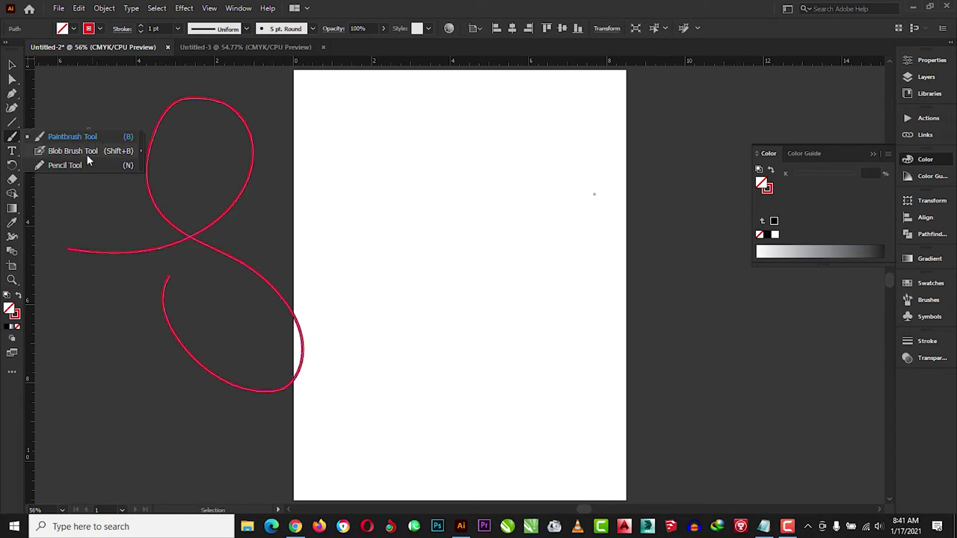
{"action": "left_click_drag", "start_coordinate": [345, 161], "coordinate": [503, 360]}
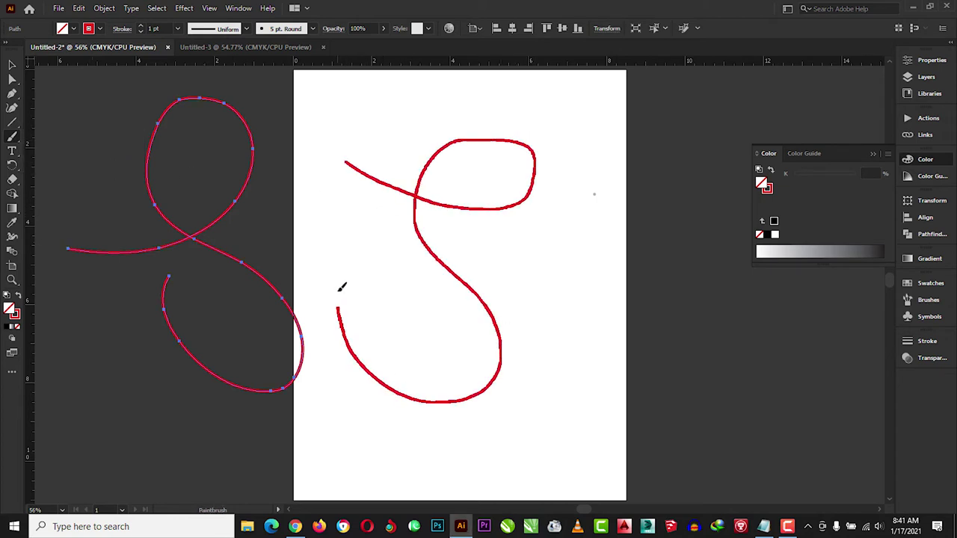
{"action": "left_click_drag", "start_coordinate": [504, 357], "coordinate": [543, 241]}
{"action": "key", "text": "ctrl+z"}
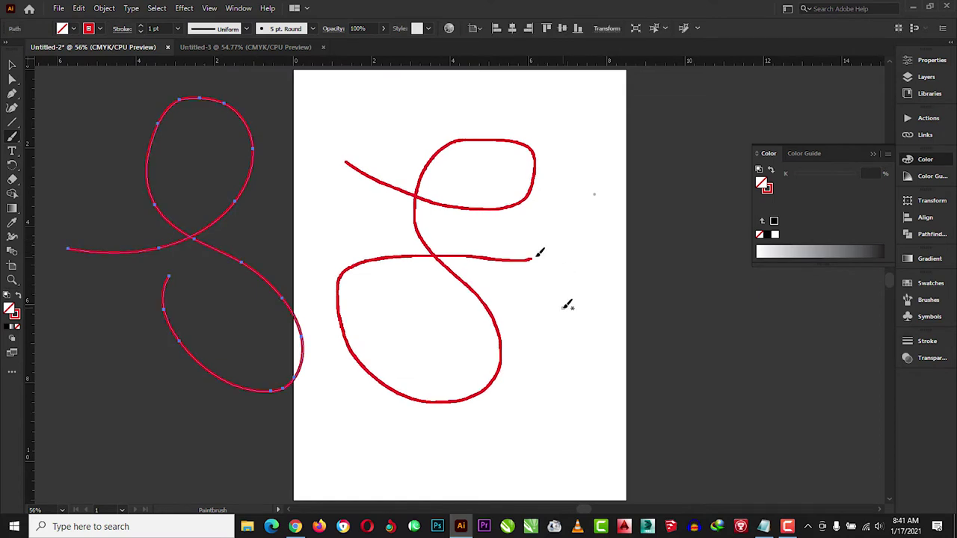
{"action": "key", "text": "ctrl+shift+z"}
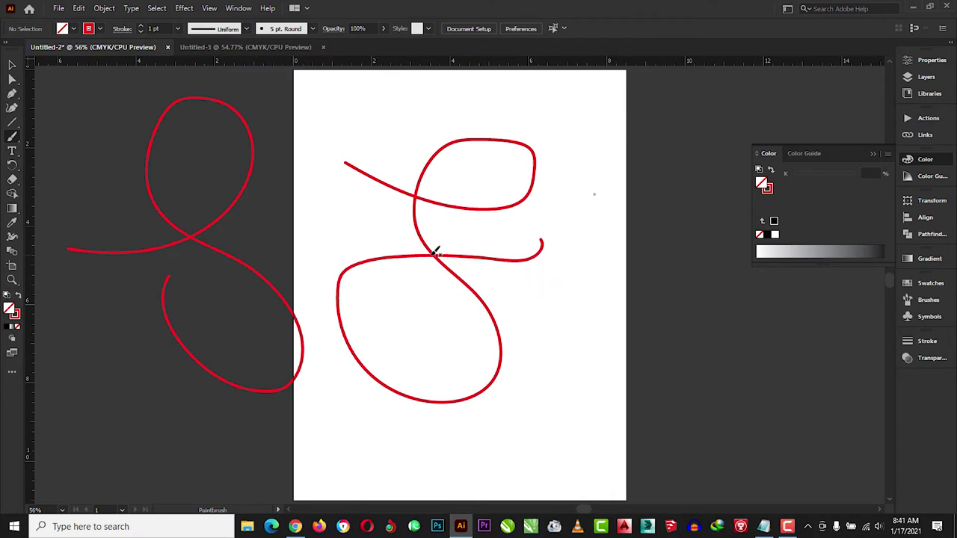
Return to the Selection tool and select both red strokes.
{"action": "left_click", "coordinate": [20, 140]}
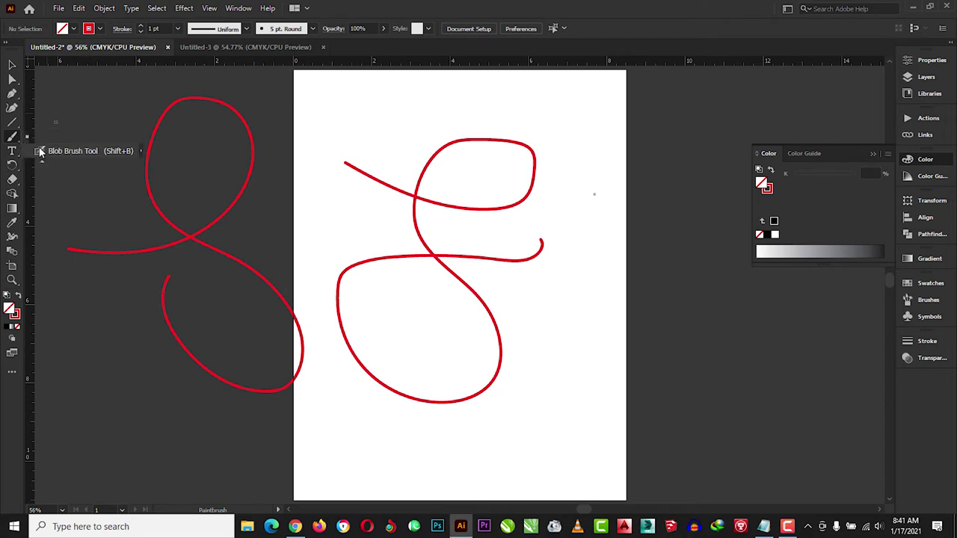
{"action": "left_click", "coordinate": [19, 141]}
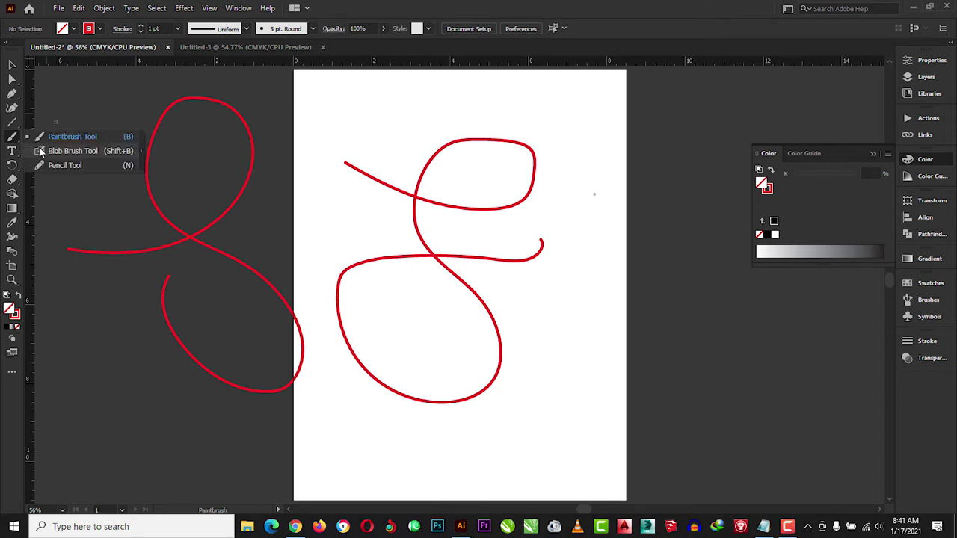
{"action": "left_click", "coordinate": [12, 65]}
{"action": "mouse_move", "coordinate": [573, 124]}
{"action": "left_mouse_down"}
{"action": "mouse_move", "coordinate": [516, 419]}
{"action": "mouse_move", "coordinate": [598, 283]}
{"action": "left_mouse_up"}
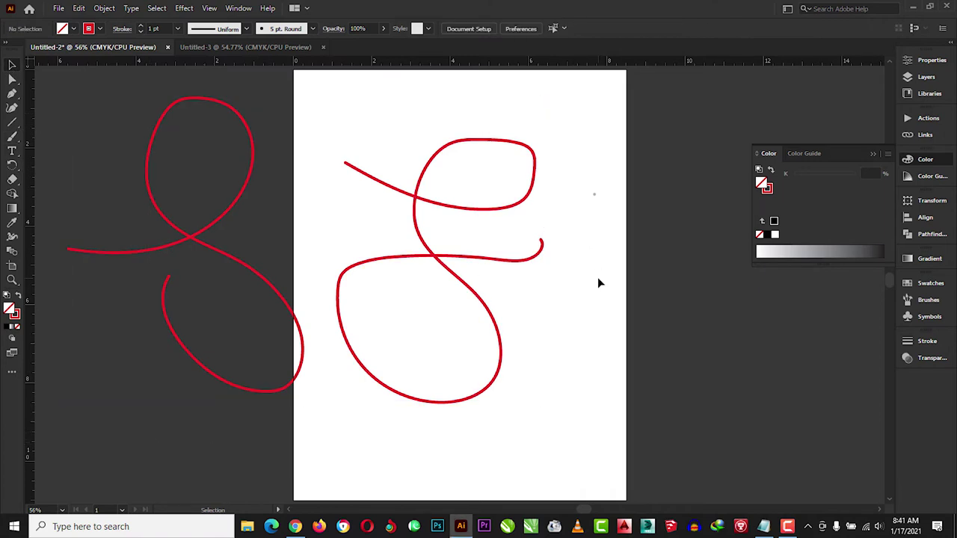
{"action": "key", "text": "ctrl+a"}
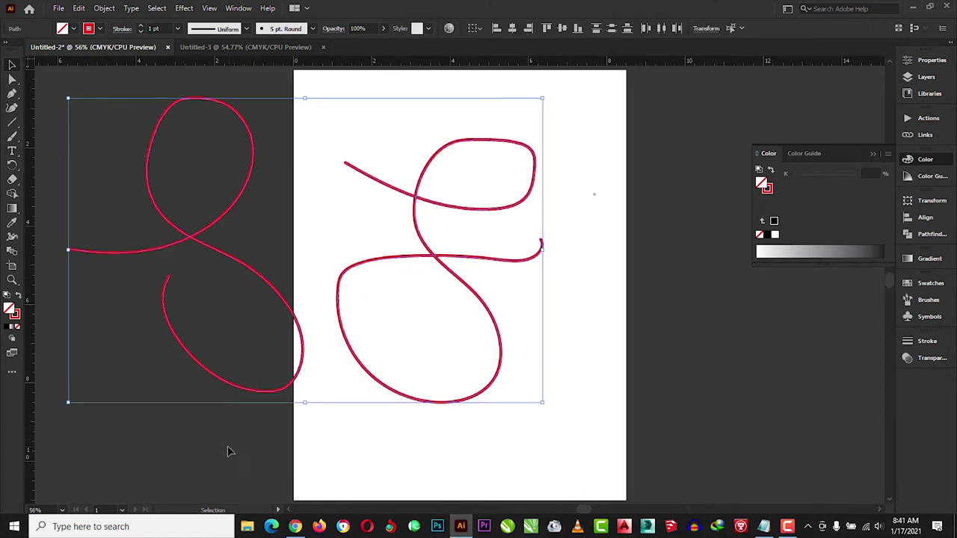
Delete both strokes, paint a red Blob Brush spiral near the top, and select it.
{"action": "key", "text": "Delete"}
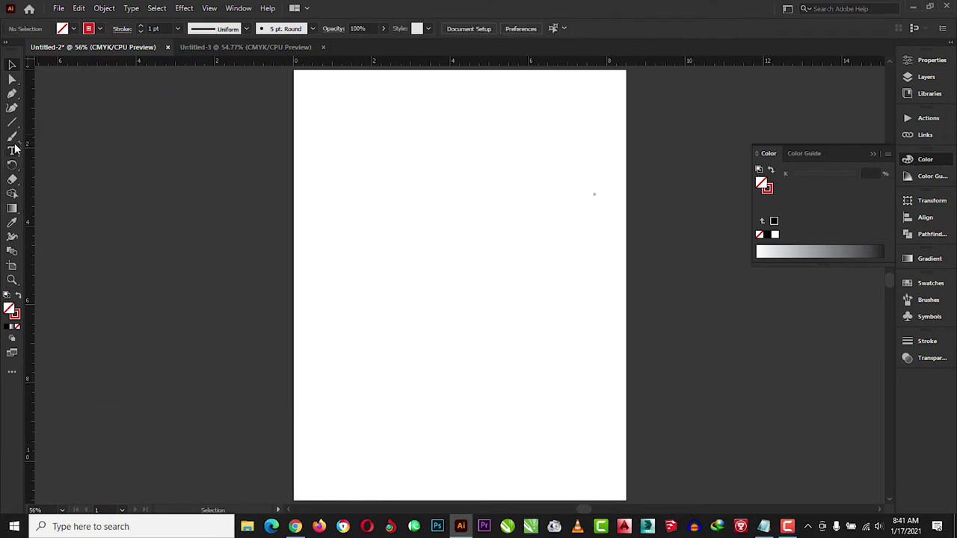
{"action": "left_click_drag", "start_coordinate": [13, 137], "coordinate": [50, 152]}
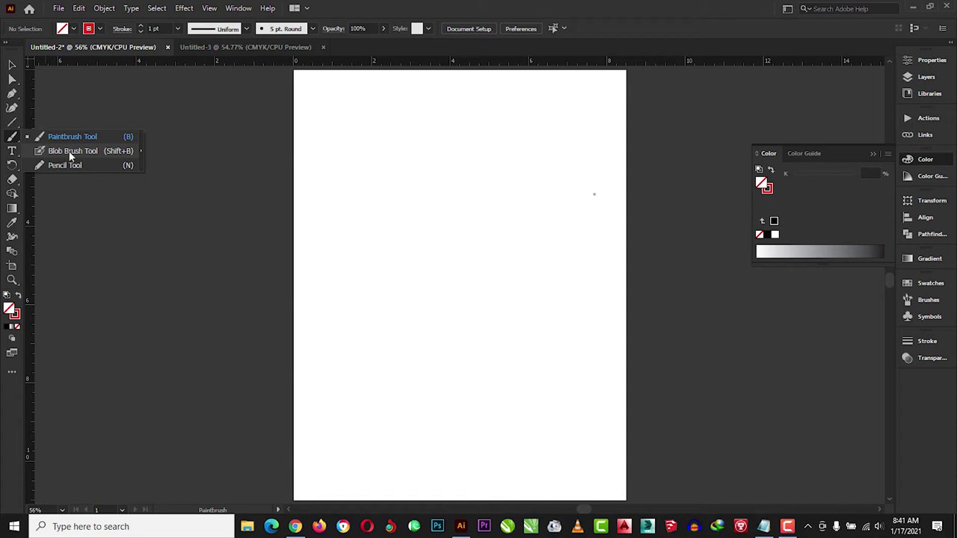
{"action": "left_click_drag", "start_coordinate": [69, 155], "coordinate": [71, 150]}
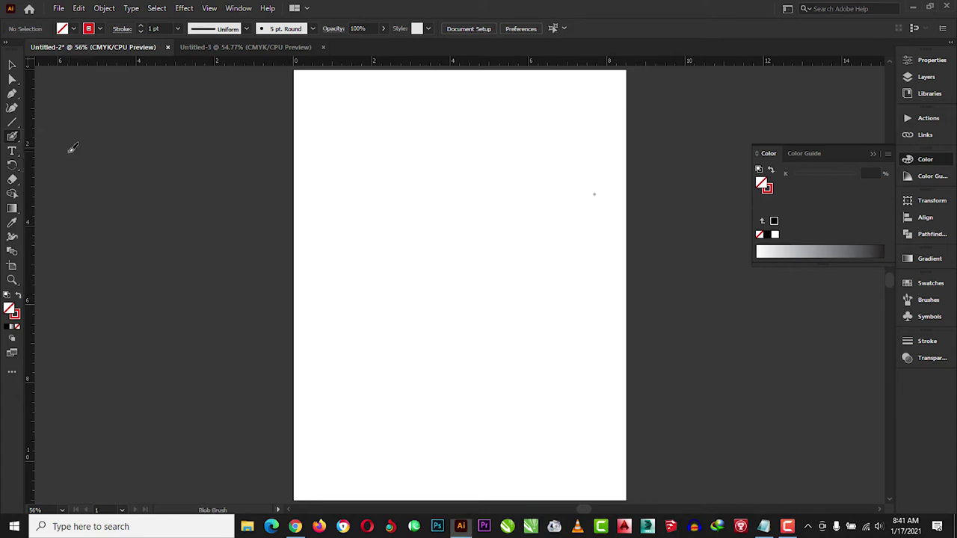
{"action": "mouse_move", "coordinate": [432, 129]}
{"action": "left_mouse_down"}
{"action": "mouse_move", "coordinate": [524, 201]}
{"action": "mouse_move", "coordinate": [473, 187]}
{"action": "left_mouse_up"}
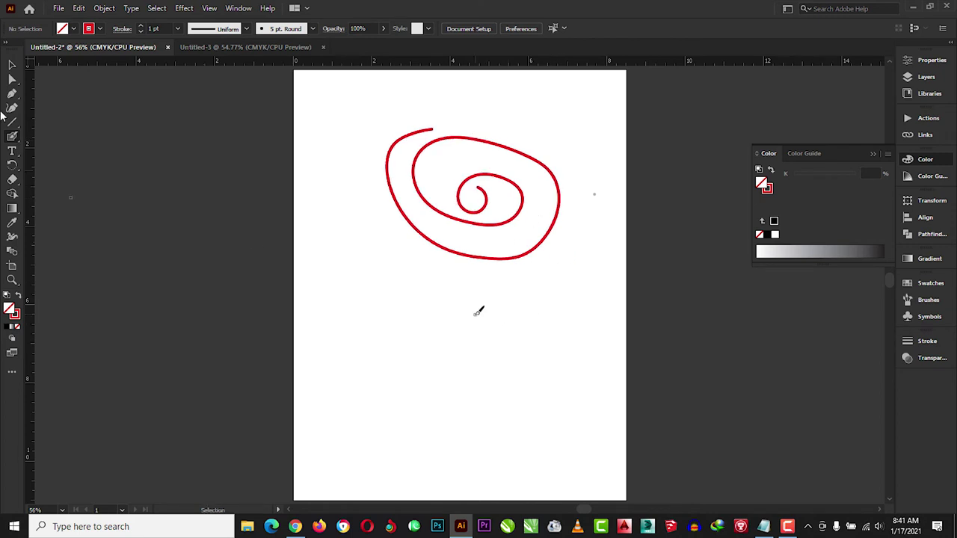
{"action": "left_click", "coordinate": [12, 65]}
{"action": "left_click", "coordinate": [555, 183]}
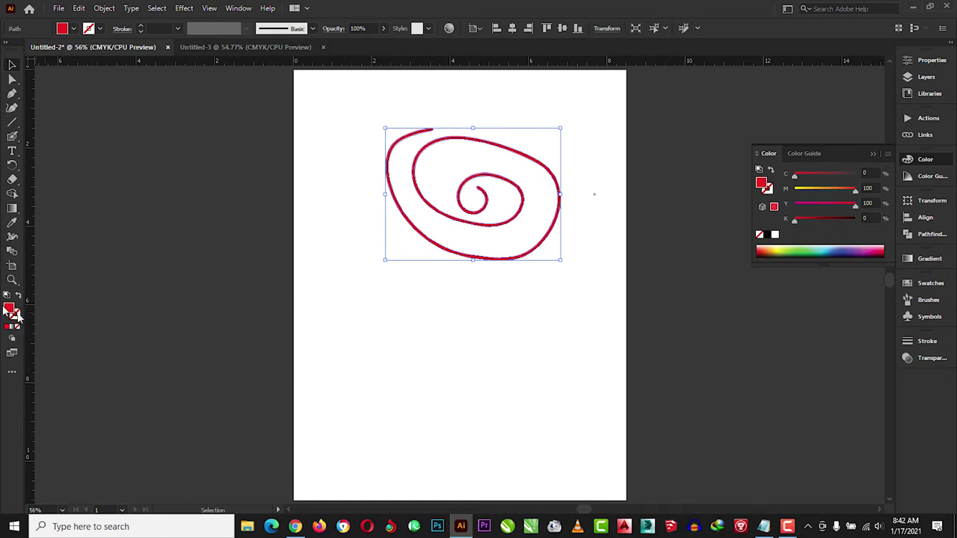
Try a purple colour on the spiral, then enter E82139 as the stroke colour.
{"action": "double_click", "coordinate": [9, 309]}
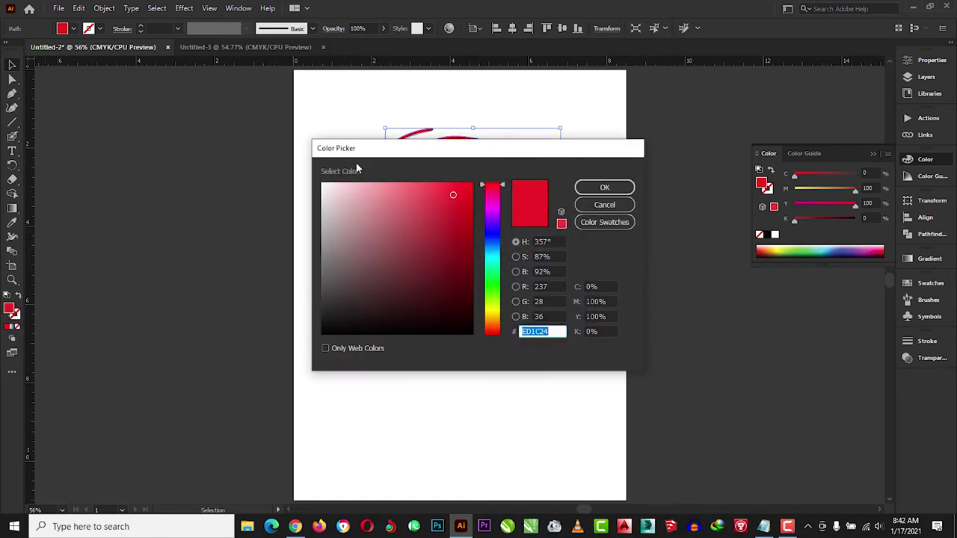
{"action": "left_click", "coordinate": [493, 212]}
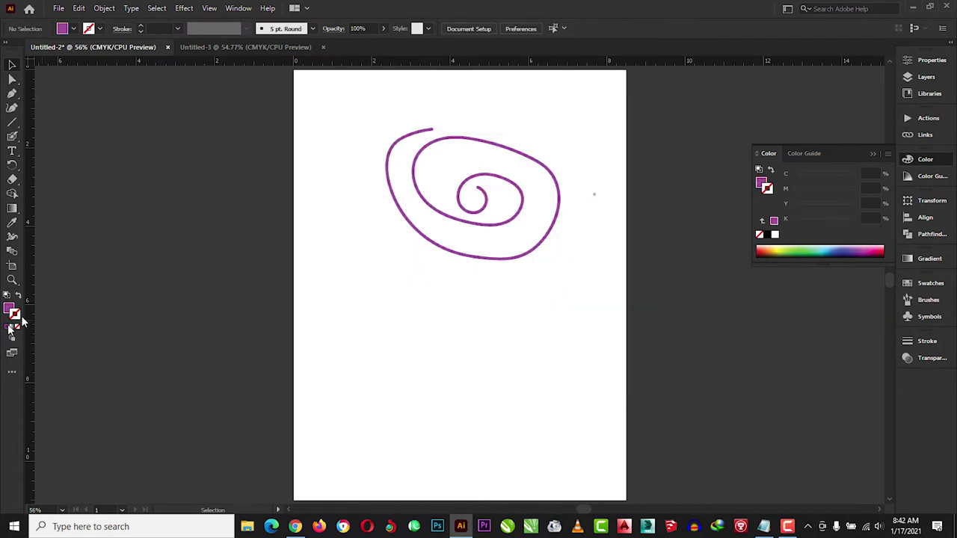
{"action": "left_click", "coordinate": [20, 319]}
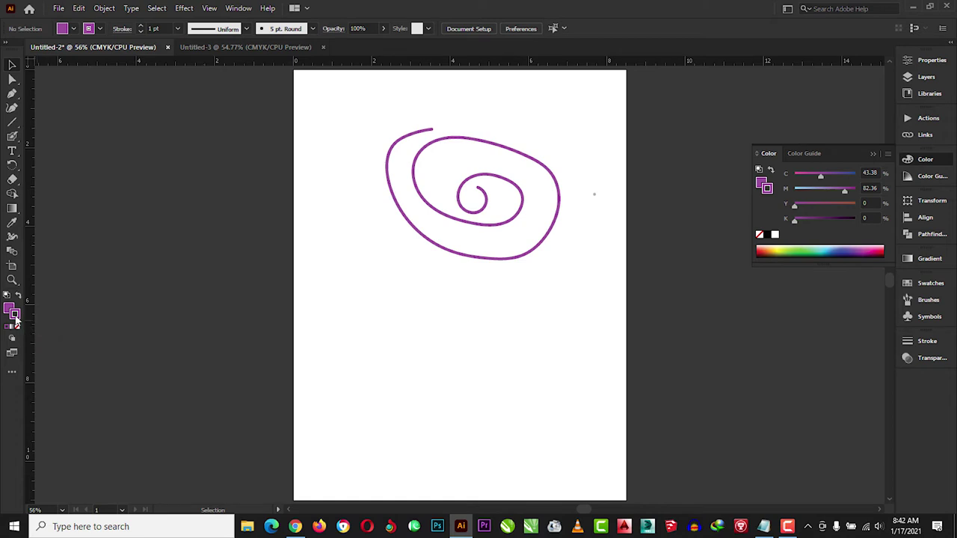
{"action": "double_click", "coordinate": [15, 317]}
{"action": "type", "text": "E82139"}
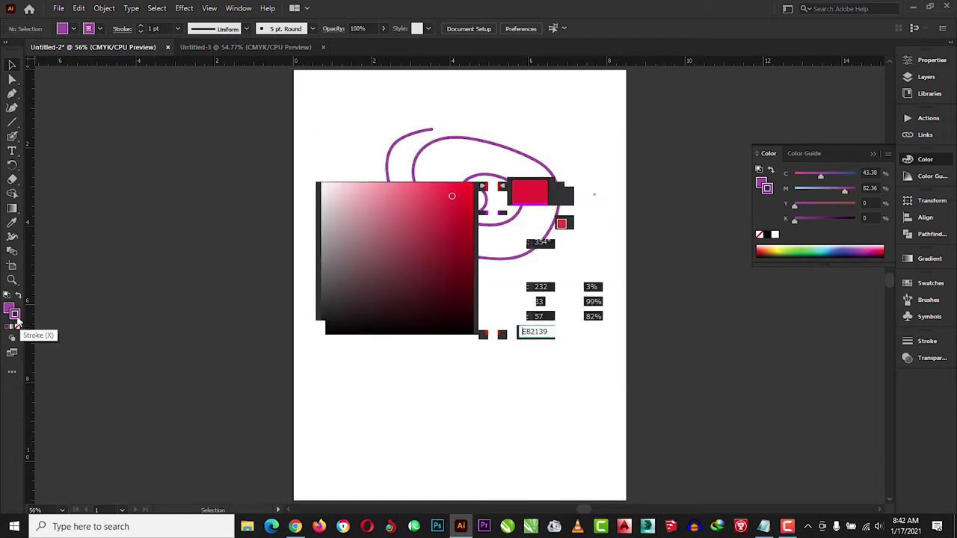
{"action": "key", "text": "Return"}
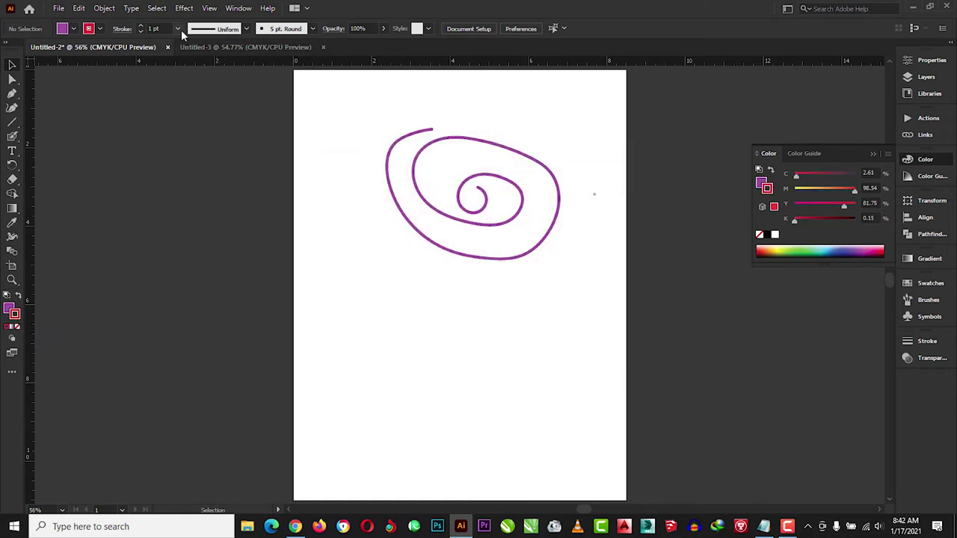
Give the spiral a red stroke at 5 pt weight, after briefly trying 9 pt.
{"action": "left_click", "coordinate": [178, 28]}
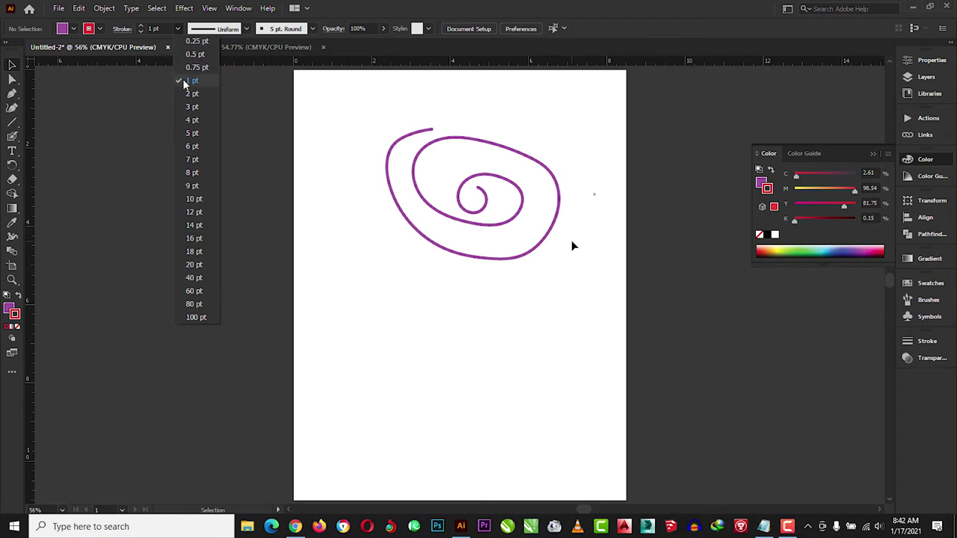
{"action": "left_click", "coordinate": [195, 186]}
{"action": "left_click", "coordinate": [412, 228]}
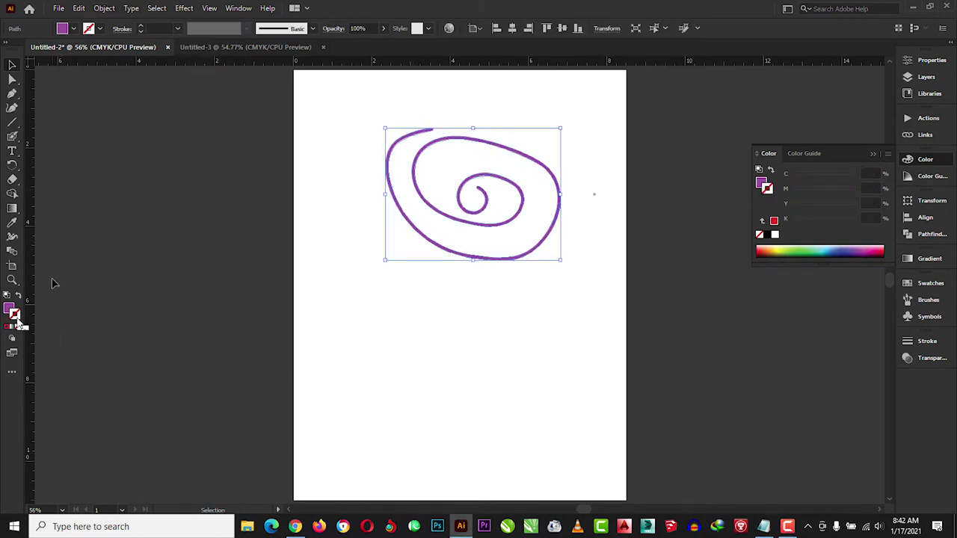
{"action": "left_click", "coordinate": [9, 327]}
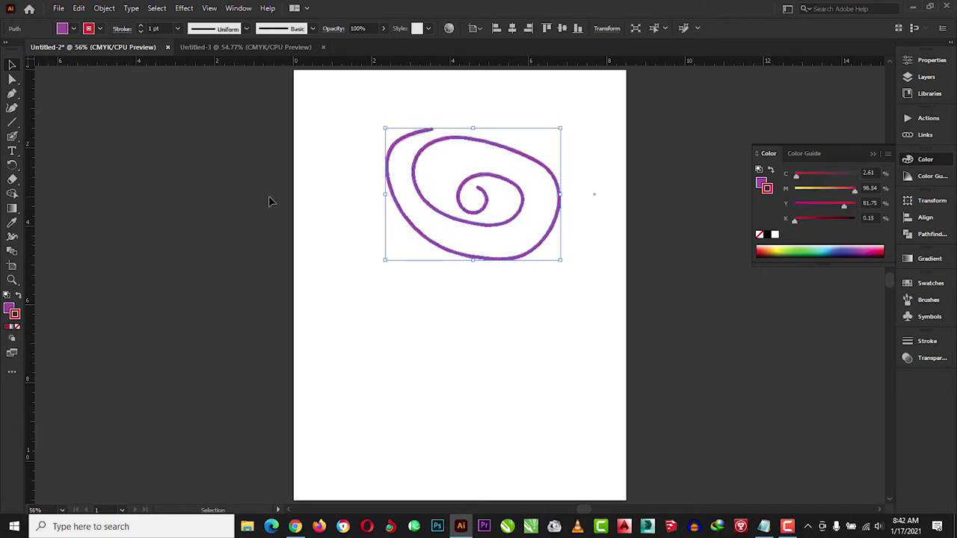
{"action": "left_click", "coordinate": [101, 28]}
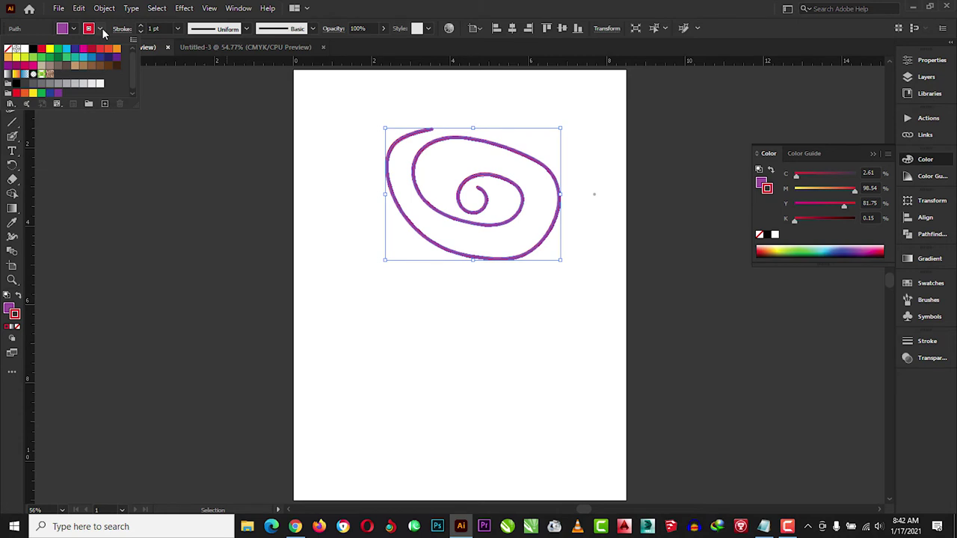
{"action": "left_click", "coordinate": [178, 30]}
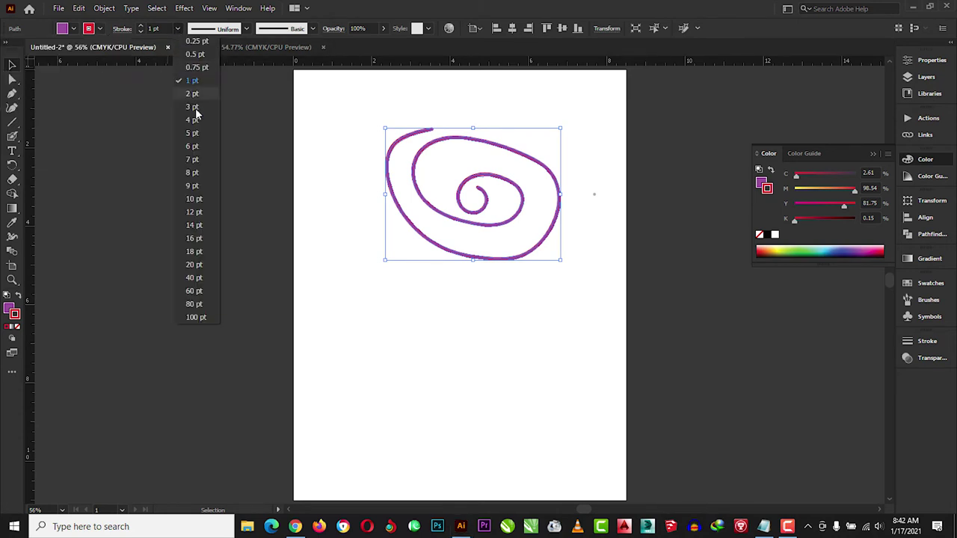
{"action": "left_click", "coordinate": [193, 133]}
Check the thickened spiral, then select all and delete it.
{"action": "left_click", "coordinate": [469, 274]}
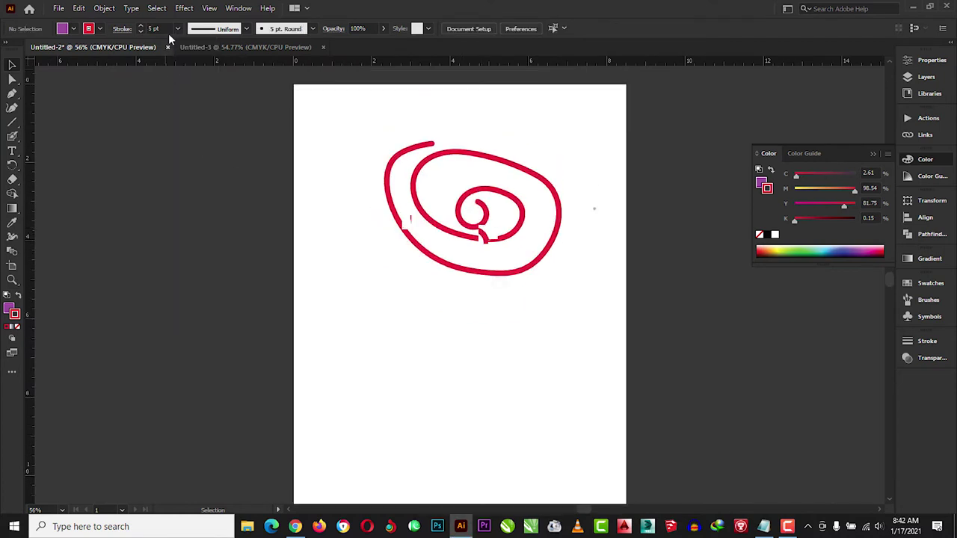
{"action": "scroll", "coordinate": [464, 328], "scroll_direction": "up", "scroll_amount": 1}
{"action": "left_click", "coordinate": [515, 269]}
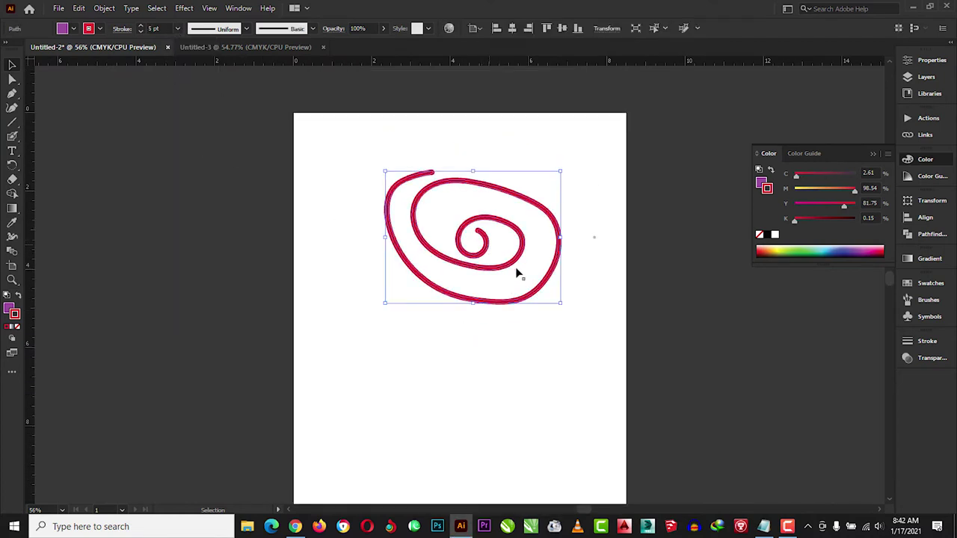
{"action": "left_click", "coordinate": [523, 311]}
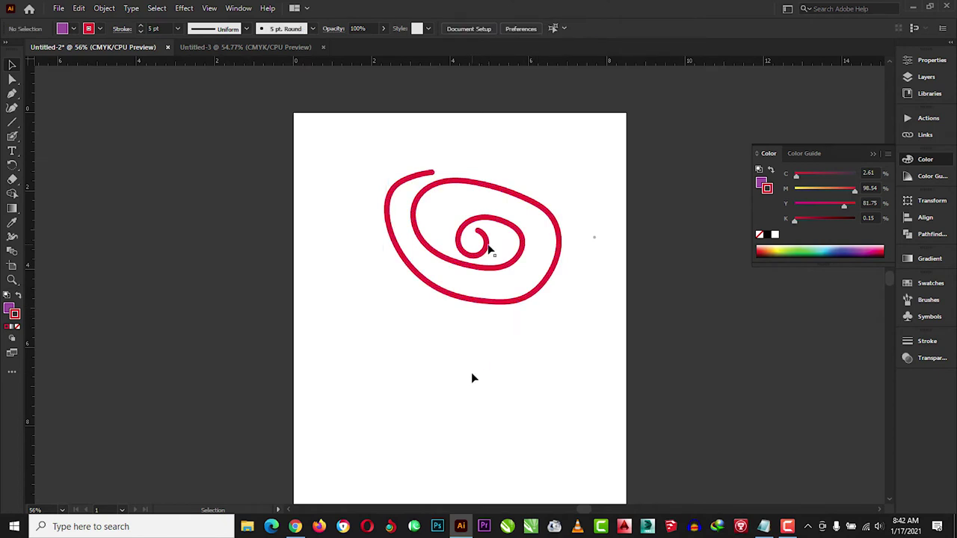
{"action": "key", "text": "ctrl+a"}
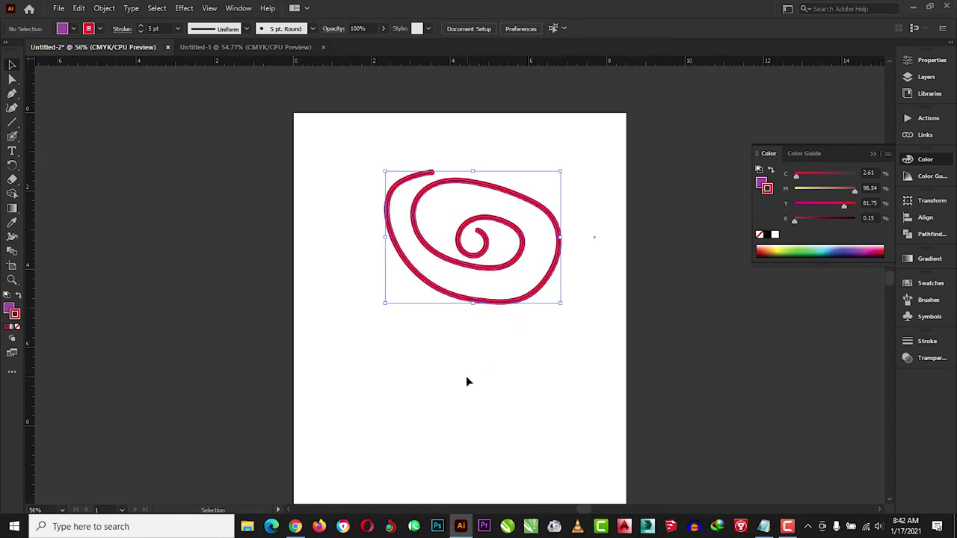
{"action": "key", "text": "Delete"}
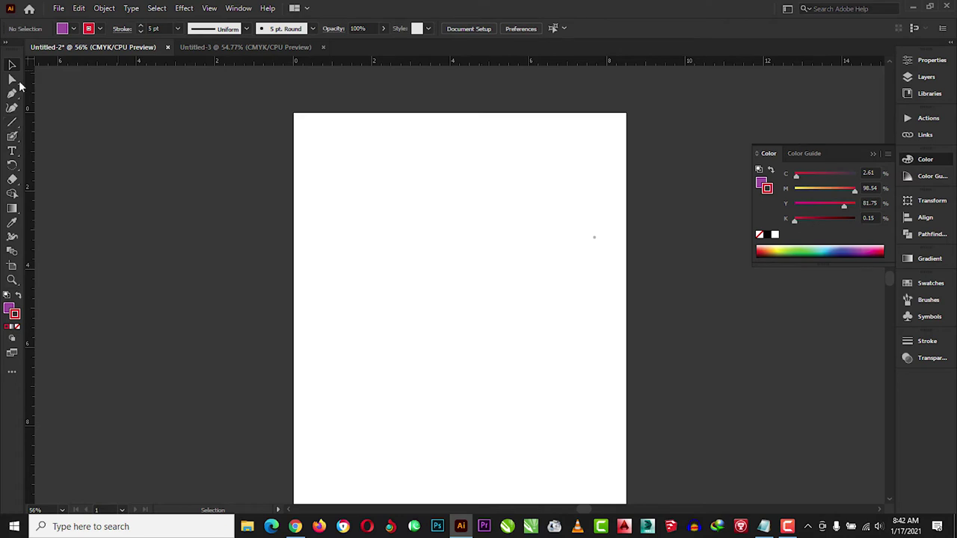
{"action": "left_click", "coordinate": [12, 136]}
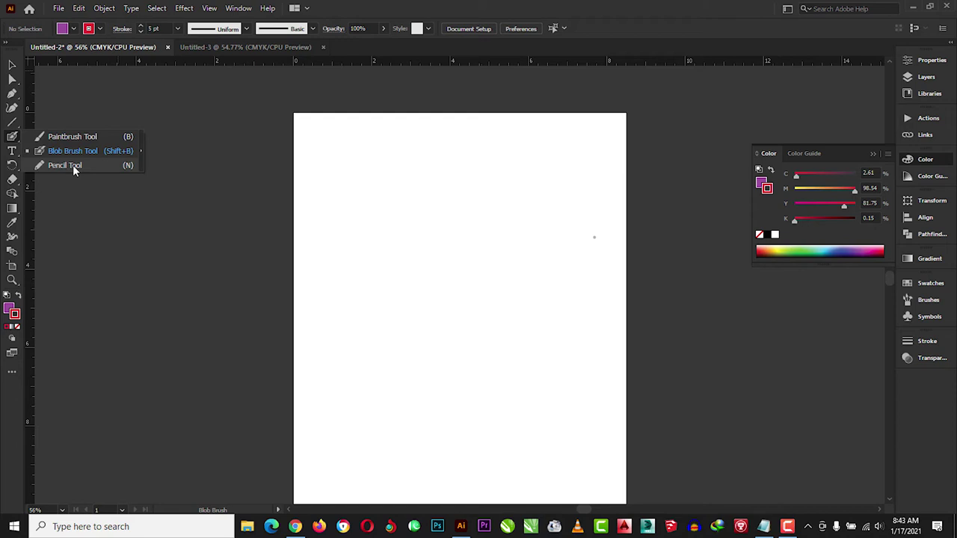
{"action": "left_click", "coordinate": [72, 164]}
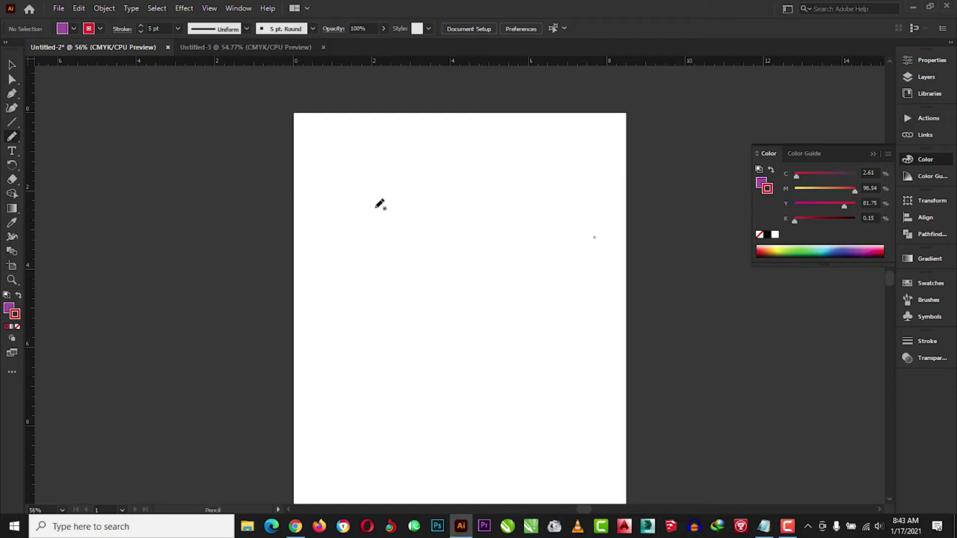
{"action": "mouse_move", "coordinate": [345, 265]}
{"action": "left_mouse_down"}
{"action": "mouse_move", "coordinate": [490, 349]}
{"action": "mouse_move", "coordinate": [413, 320]}
{"action": "left_mouse_up"}
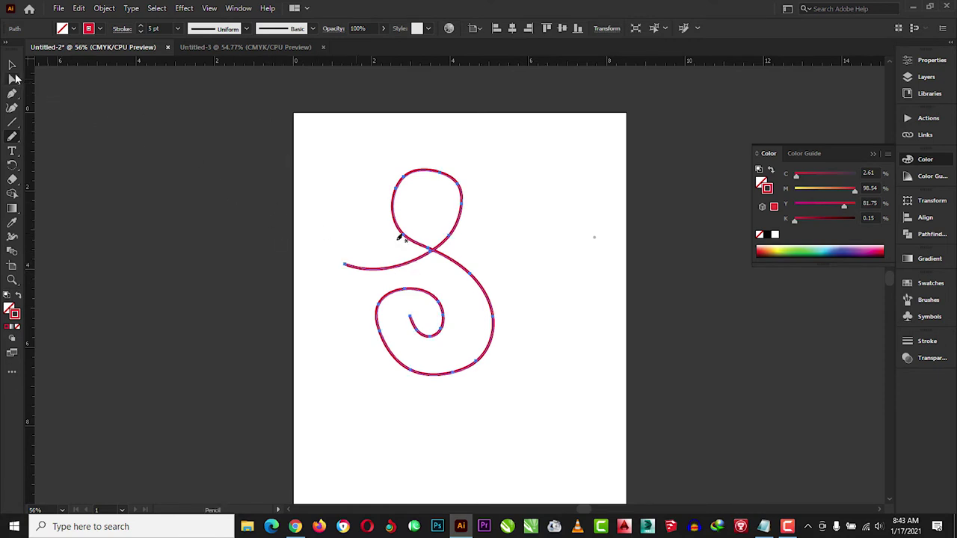
{"action": "left_click", "coordinate": [12, 68]}
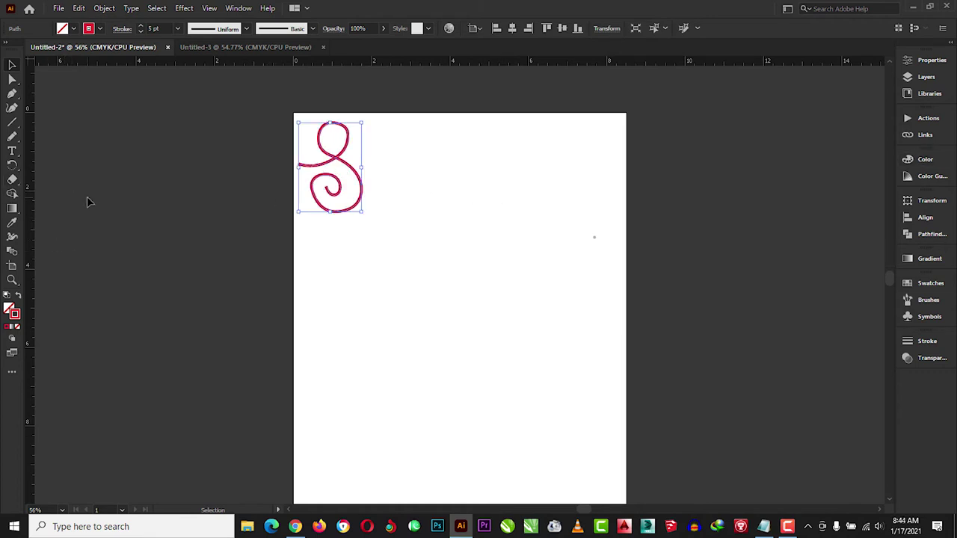
{"action": "left_click_drag", "start_coordinate": [342, 161], "coordinate": [483, 238]}
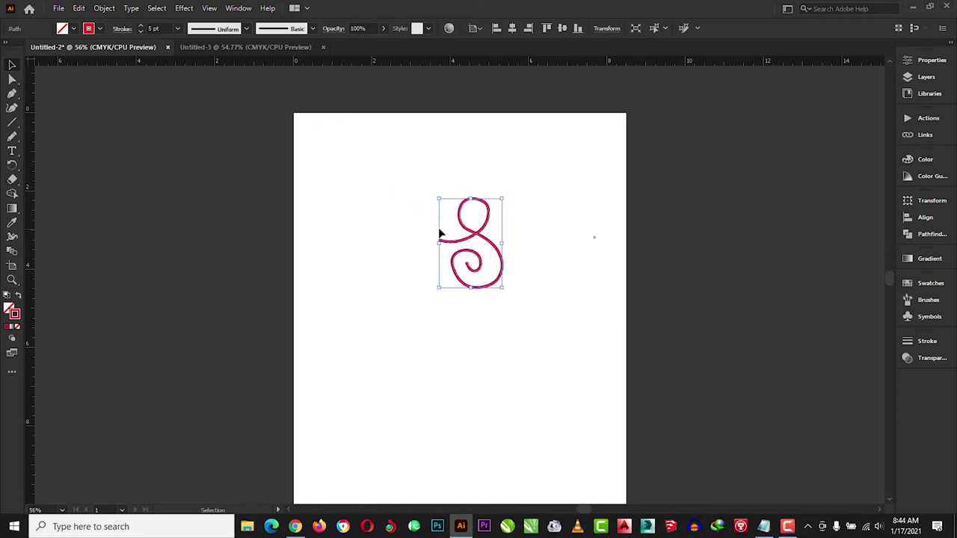
{"action": "left_click_drag", "start_coordinate": [486, 238], "coordinate": [381, 223]}
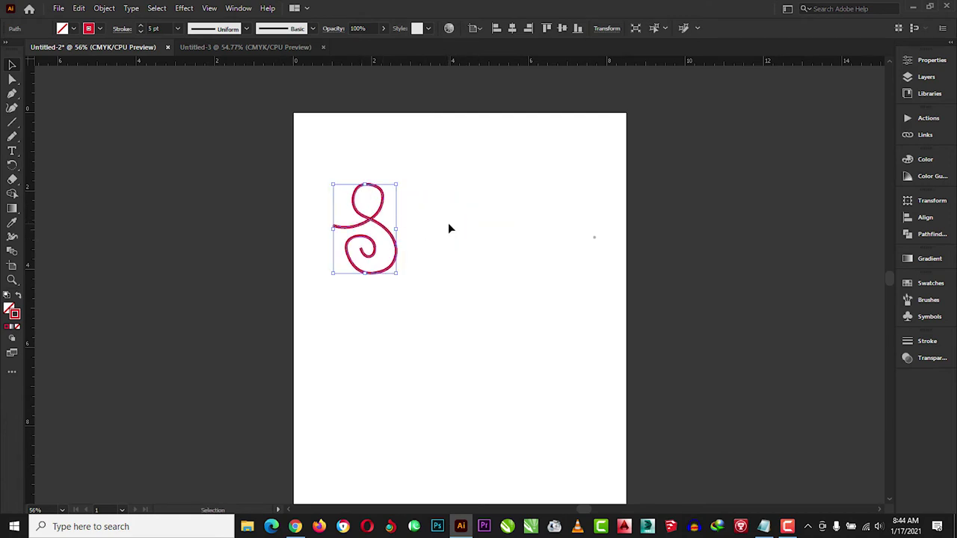
{"action": "left_click_drag", "start_coordinate": [367, 222], "coordinate": [356, 175]}
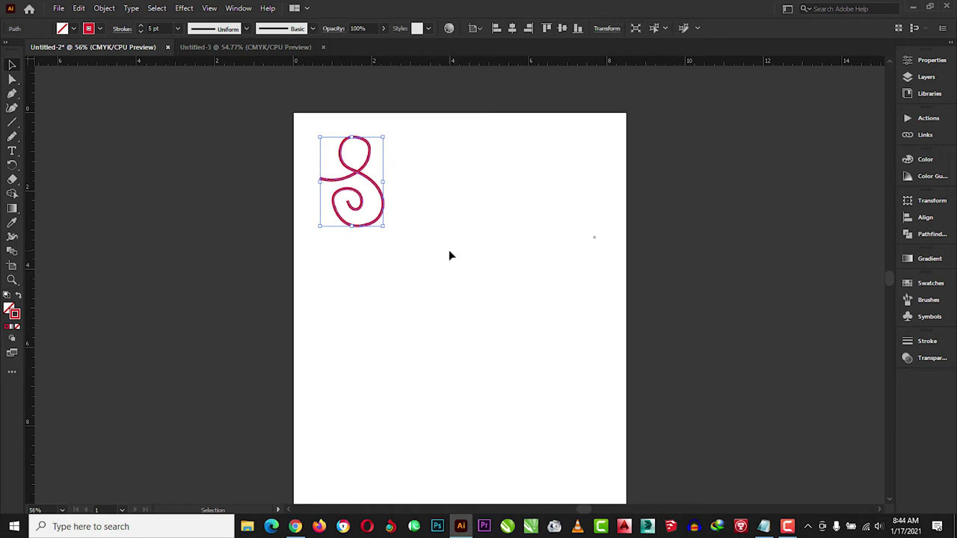
{"action": "key", "text": "ctrl+z"}
{"action": "key", "text": "ctrl+shift+z"}
{"action": "key", "text": "ctrl+z"}
{"action": "key", "text": "ctrl+z"}
{"action": "left_click", "coordinate": [787, 526]}
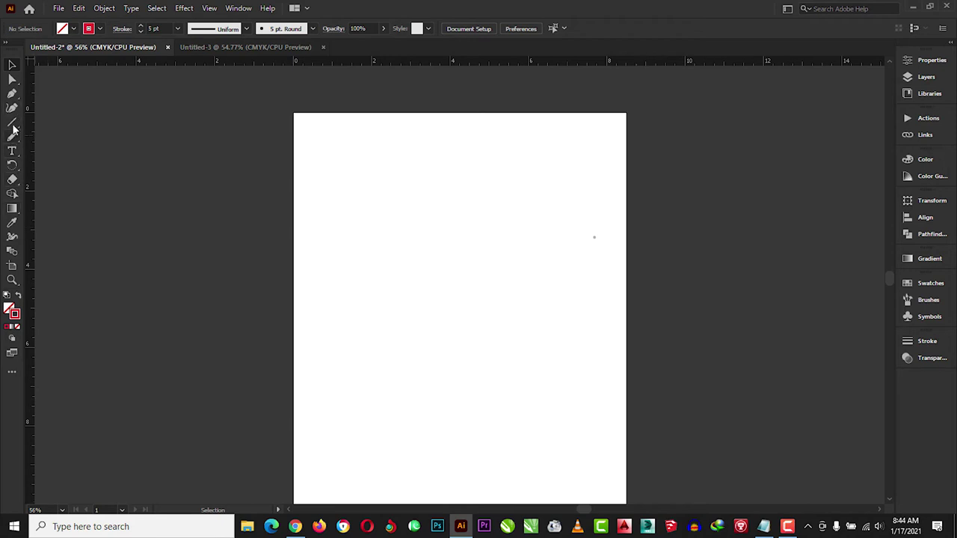
Draw a red-outlined rectangle in the upper half of the page.
{"action": "key", "text": "g"}
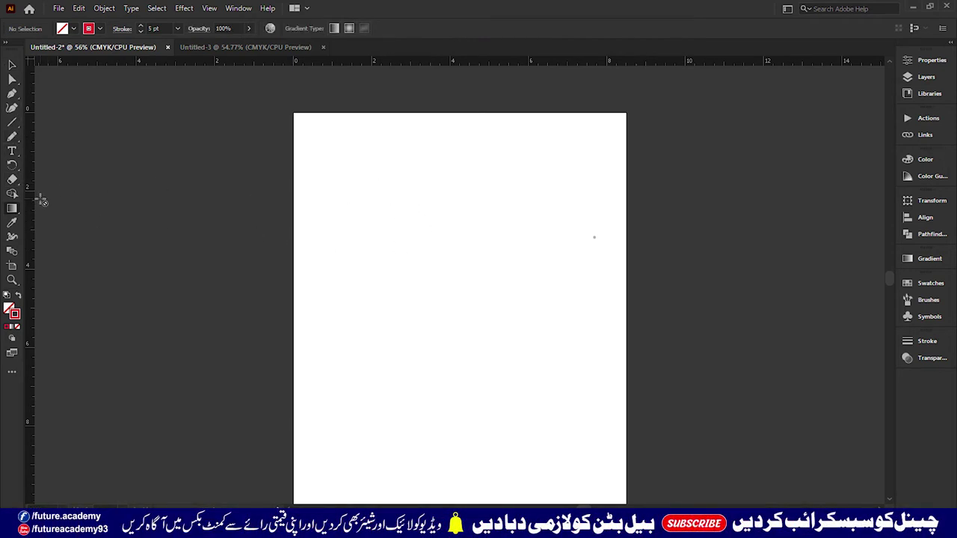
{"action": "key", "text": "m"}
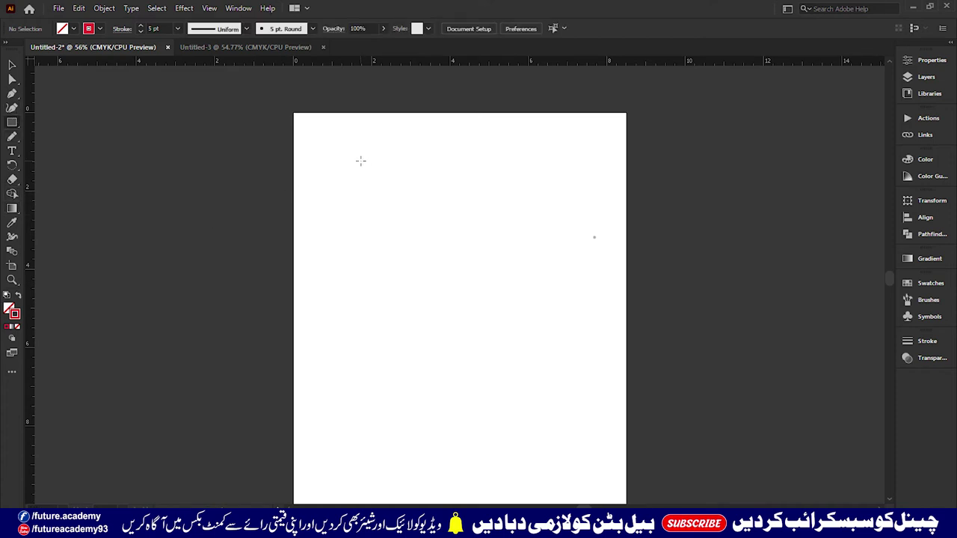
{"action": "left_click_drag", "start_coordinate": [359, 157], "coordinate": [457, 237]}
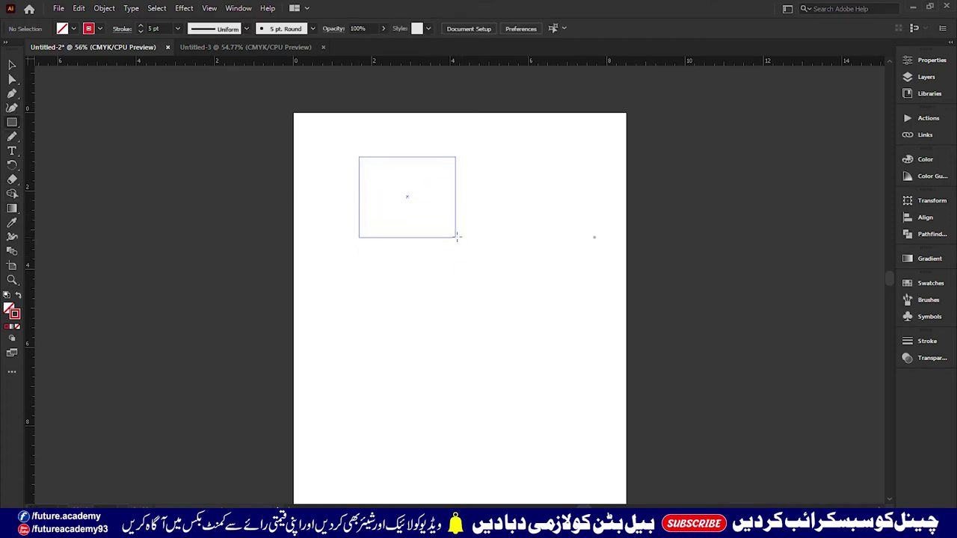
{"action": "left_click_drag", "start_coordinate": [457, 236], "coordinate": [607, 330]}
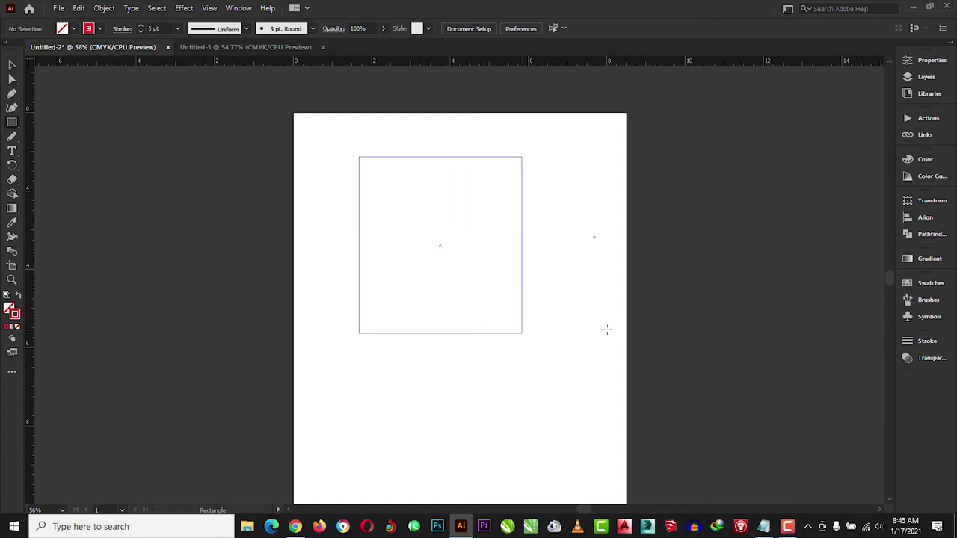
{"action": "key", "text": "ctrl+z"}
{"action": "key", "text": "ctrl+shift+z"}
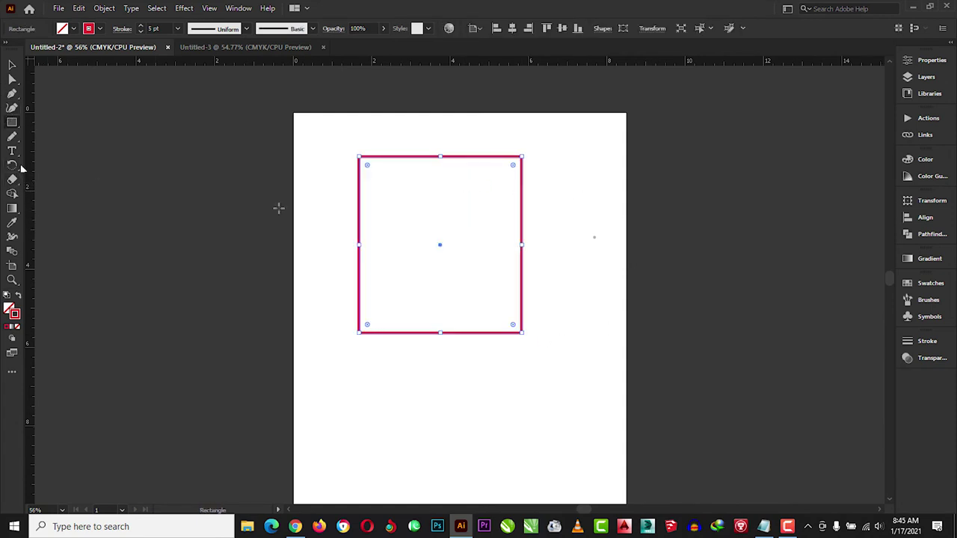
Draw a red-outlined circle below the rectangle with the Ellipse tool.
{"action": "left_click", "coordinate": [7, 121]}
{"action": "left_click_drag", "start_coordinate": [16, 126], "coordinate": [60, 139]}
{"action": "left_click_drag", "start_coordinate": [398, 377], "coordinate": [493, 473]}
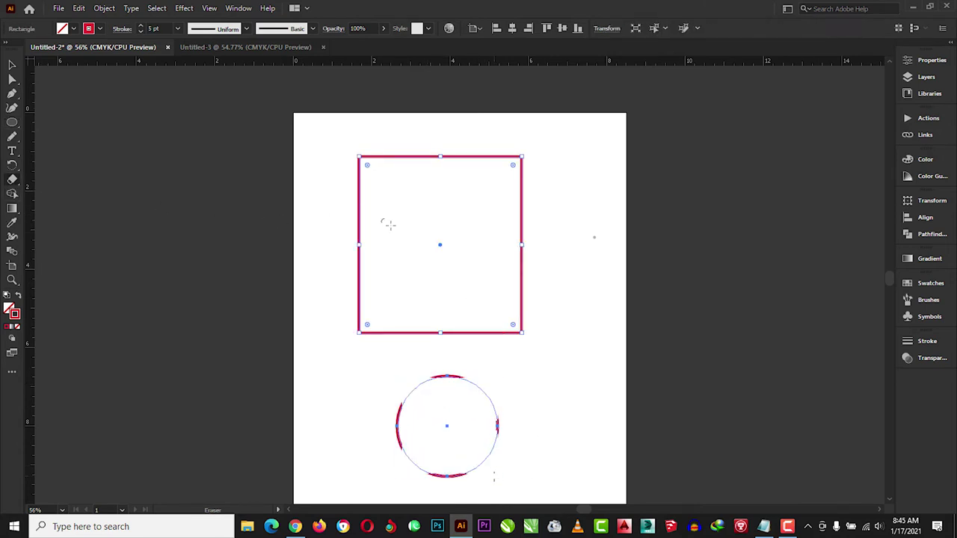
{"action": "mouse_move", "coordinate": [12, 178]}
{"action": "left_mouse_down"}
{"action": "mouse_move", "coordinate": [45, 193]}
{"action": "mouse_move", "coordinate": [75, 187]}
{"action": "left_mouse_up"}
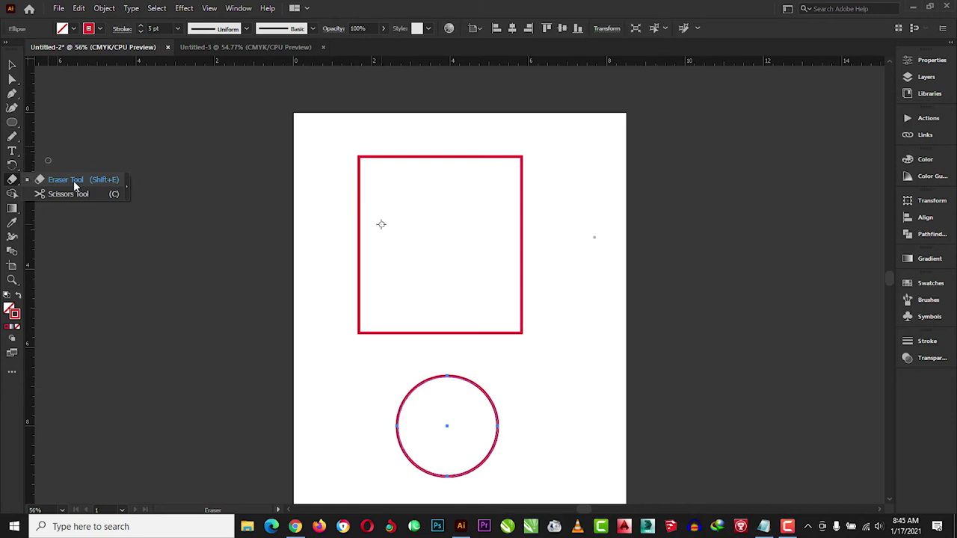
Enlarge the eraser and test erasing across the rectangle's left edge, undoing it.
{"action": "left_click", "coordinate": [74, 181]}
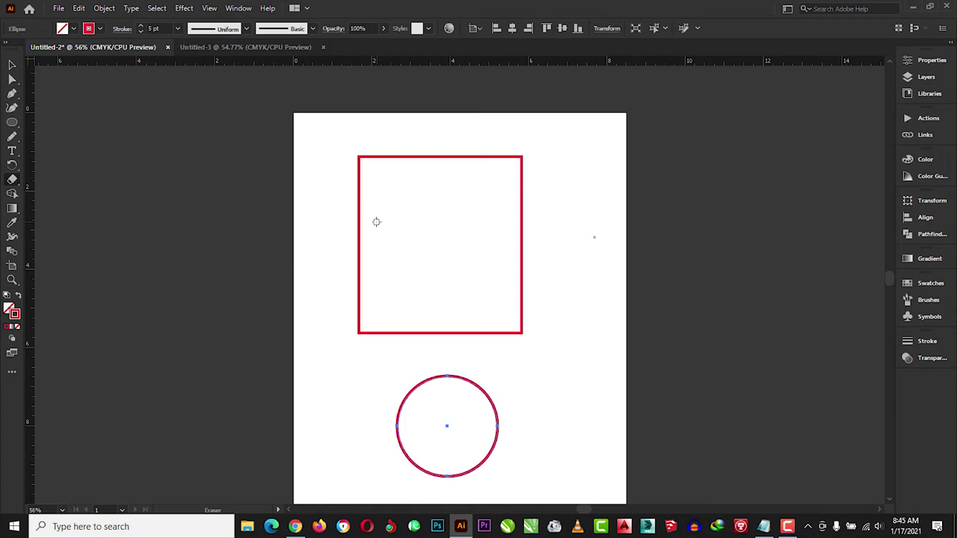
{"action": "key", "text": "bracketright"}
{"action": "key", "text": "bracketright"}
{"action": "key", "text": "bracketright"}
{"action": "key", "text": "bracketright"}
{"action": "key", "text": "bracketright"}
{"action": "key", "text": "bracketright"}
{"action": "key", "text": "bracketright"}
{"action": "key", "text": "bracketright"}
{"action": "left_click_drag", "start_coordinate": [357, 221], "coordinate": [468, 222]}
{"action": "key", "text": "ctrl+z"}
{"action": "key", "text": "ctrl+shift+z"}
{"action": "key", "text": "ctrl+z"}
Try erasing the rectangle's top, corner and a notch in the circle, undoing most attempts.
{"action": "left_click_drag", "start_coordinate": [441, 157], "coordinate": [471, 157]}
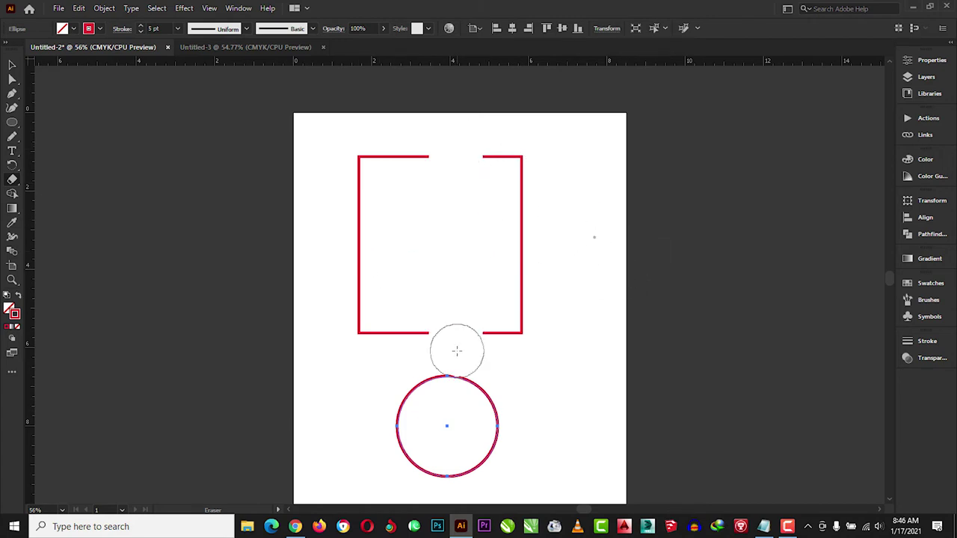
{"action": "key", "text": "ctrl+z"}
{"action": "left_click_drag", "start_coordinate": [439, 378], "coordinate": [460, 377]}
{"action": "left_click_drag", "start_coordinate": [558, 288], "coordinate": [438, 284]}
{"action": "key", "text": "ctrl+z"}
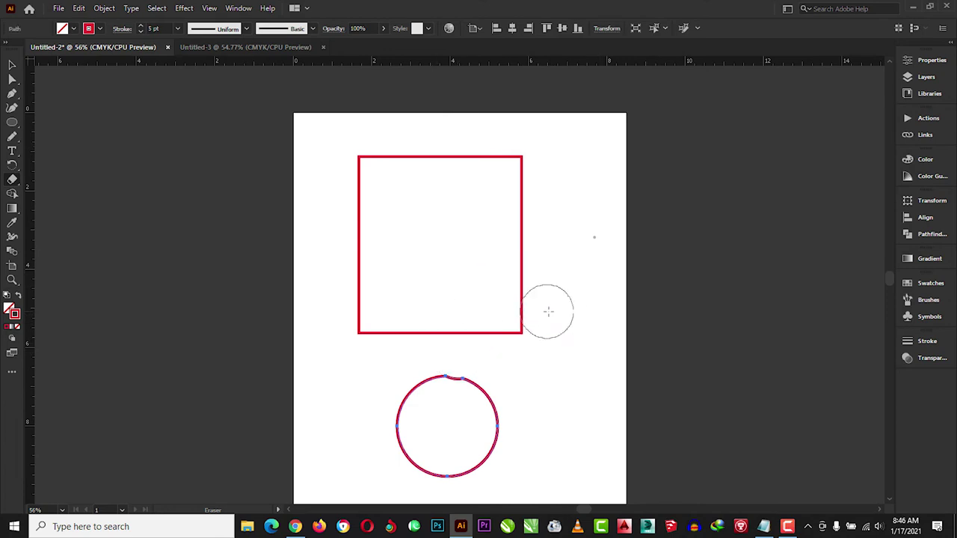
{"action": "mouse_move", "coordinate": [548, 312]}
{"action": "left_mouse_down"}
{"action": "mouse_move", "coordinate": [491, 314]}
{"action": "mouse_move", "coordinate": [361, 285]}
{"action": "left_mouse_up"}
{"action": "key", "text": "ctrl+z"}
Erase the rectangle's left edge and bottom corner, then cut a curved path through it.
{"action": "scroll", "coordinate": [543, 334], "scroll_direction": "down", "scroll_amount": 1}
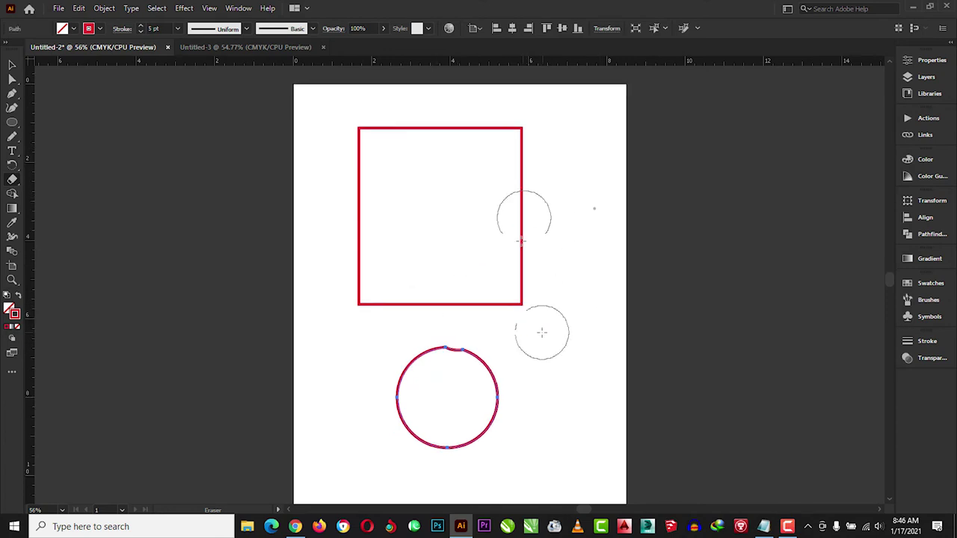
{"action": "mouse_move", "coordinate": [486, 345]}
{"action": "left_mouse_down"}
{"action": "mouse_move", "coordinate": [429, 349]}
{"action": "mouse_move", "coordinate": [513, 401]}
{"action": "mouse_move", "coordinate": [408, 384]}
{"action": "mouse_move", "coordinate": [501, 434]}
{"action": "mouse_move", "coordinate": [395, 395]}
{"action": "mouse_move", "coordinate": [474, 380]}
{"action": "left_mouse_up"}
{"action": "left_click_drag", "start_coordinate": [394, 331], "coordinate": [356, 229]}
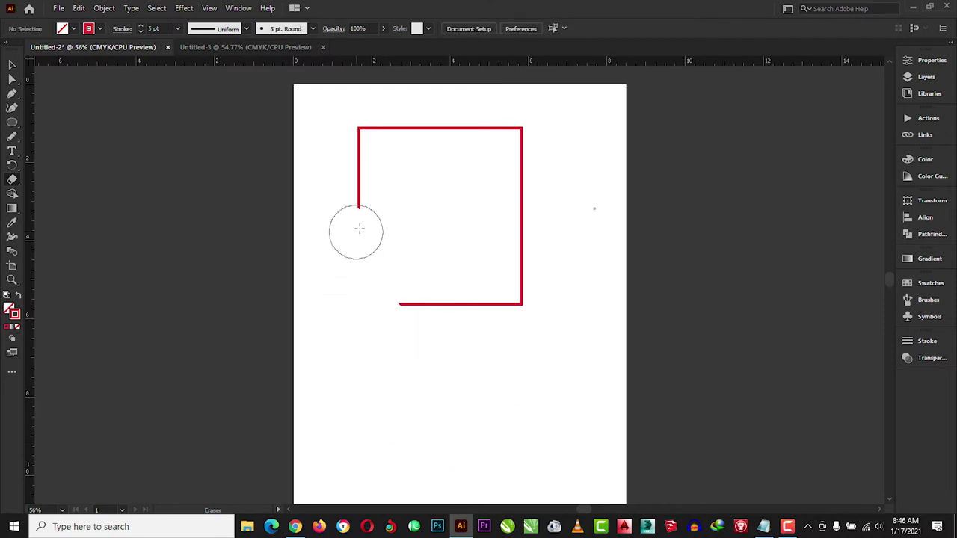
{"action": "left_click_drag", "start_coordinate": [457, 329], "coordinate": [470, 304]}
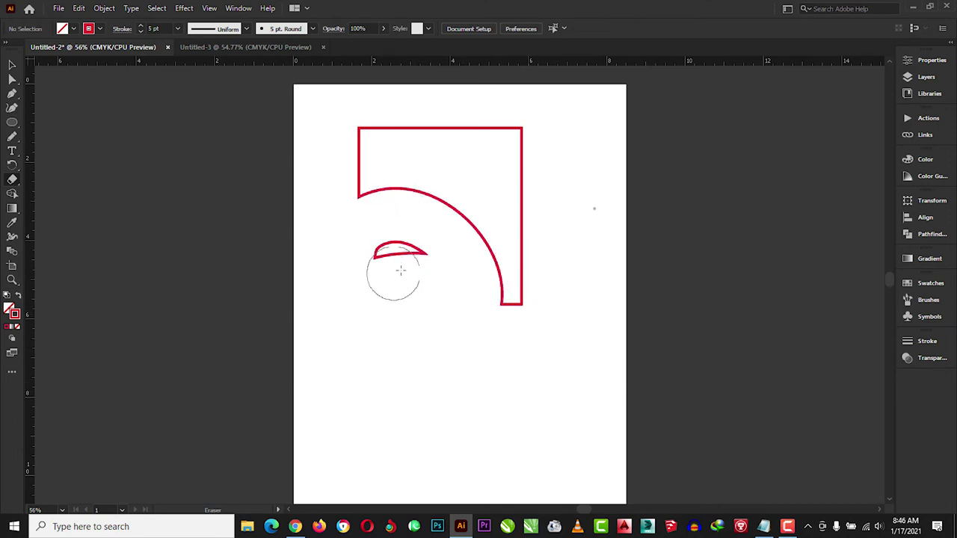
{"action": "mouse_move", "coordinate": [377, 177]}
{"action": "left_mouse_down"}
{"action": "mouse_move", "coordinate": [395, 165]}
{"action": "mouse_move", "coordinate": [561, 359]}
{"action": "left_mouse_up"}
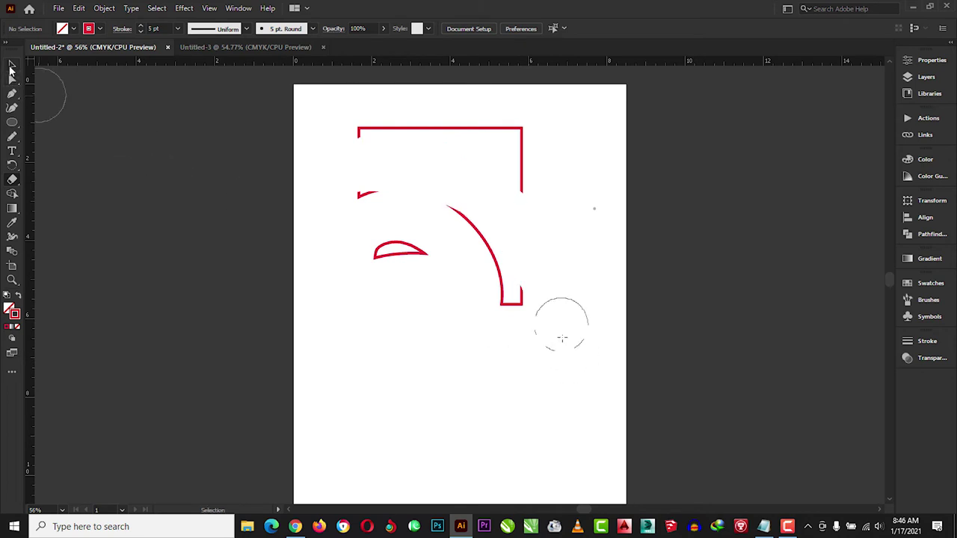
Drag the erased red fragments apart to new spots on the artboard.
{"action": "left_click", "coordinate": [12, 64]}
{"action": "left_click", "coordinate": [525, 287]}
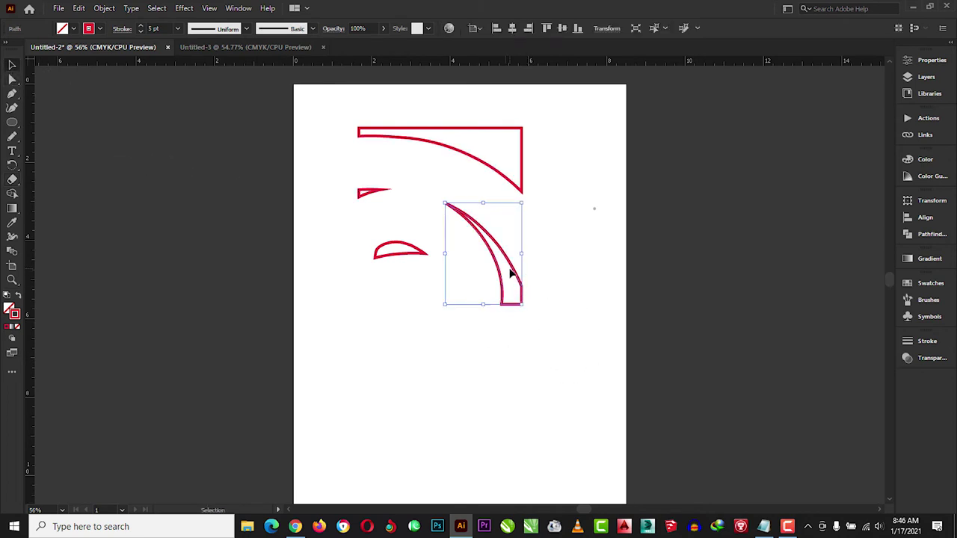
{"action": "left_click_drag", "start_coordinate": [510, 266], "coordinate": [601, 326]}
{"action": "left_click_drag", "start_coordinate": [515, 275], "coordinate": [497, 376]}
{"action": "left_click_drag", "start_coordinate": [423, 259], "coordinate": [358, 287]}
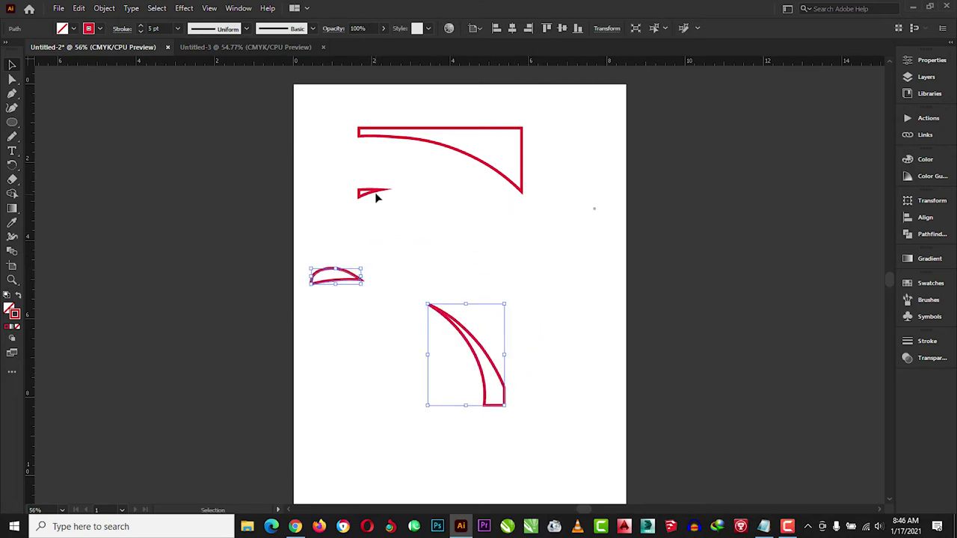
{"action": "left_click_drag", "start_coordinate": [504, 180], "coordinate": [577, 251]}
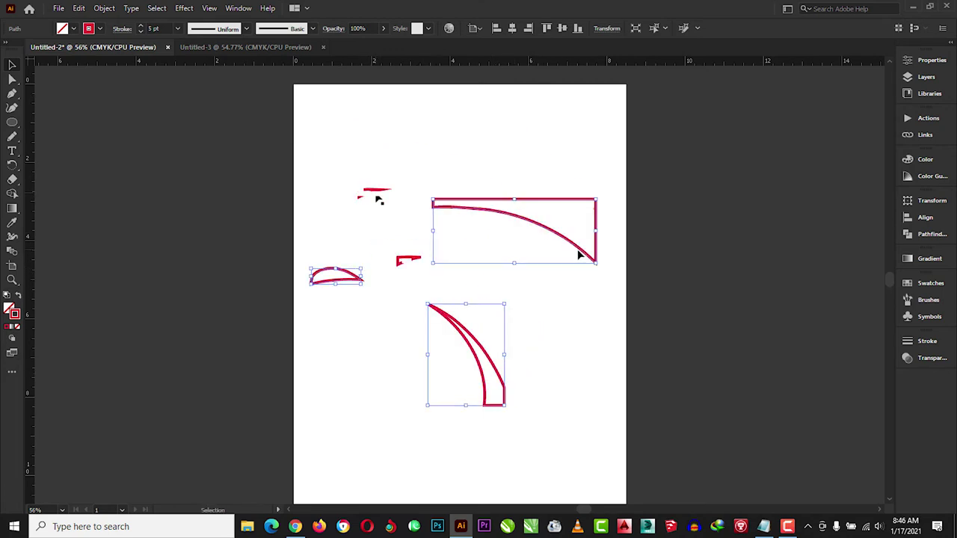
Delete the large top fragment, leaving three small curved pieces.
{"action": "key", "text": "ctrl+z"}
{"action": "key", "text": "ctrl+shift+z"}
{"action": "key", "text": "Delete"}
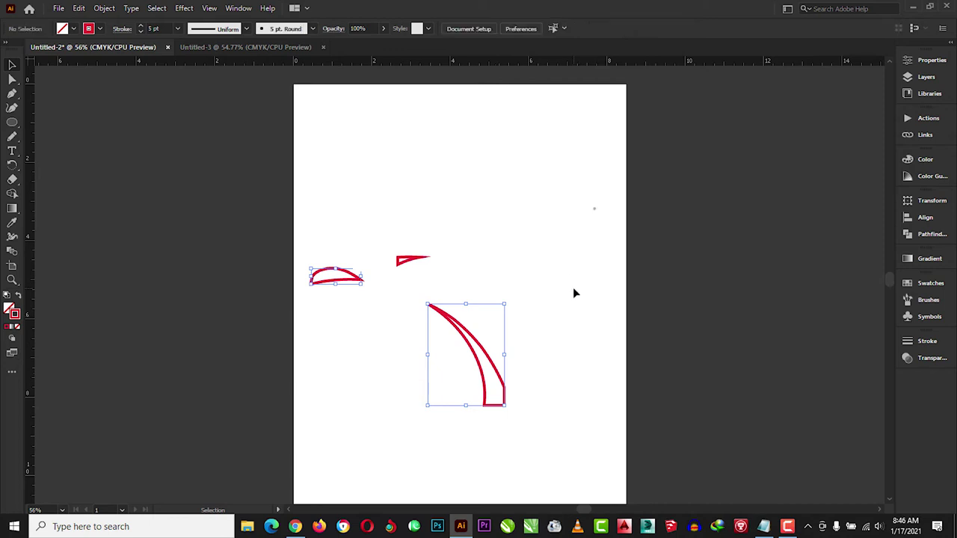
{"action": "key", "text": "ctrl+z"}
{"action": "key", "text": "a"}
{"action": "key", "text": "ctrl+shift+z"}
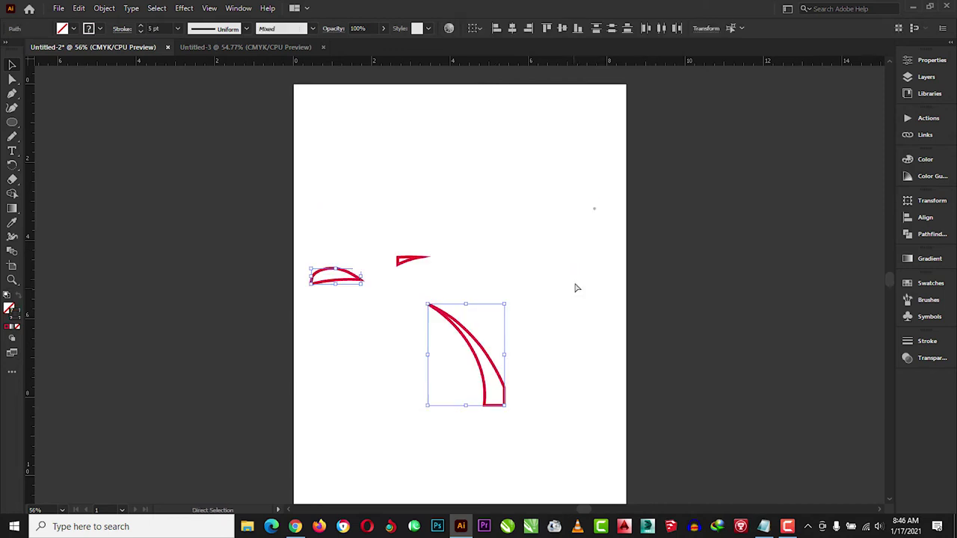
Delete all remaining artwork and draw a new red circle near the page centre.
{"action": "left_click", "coordinate": [12, 122]}
{"action": "key", "text": "Delete"}
{"action": "left_click_drag", "start_coordinate": [474, 229], "coordinate": [485, 243]}
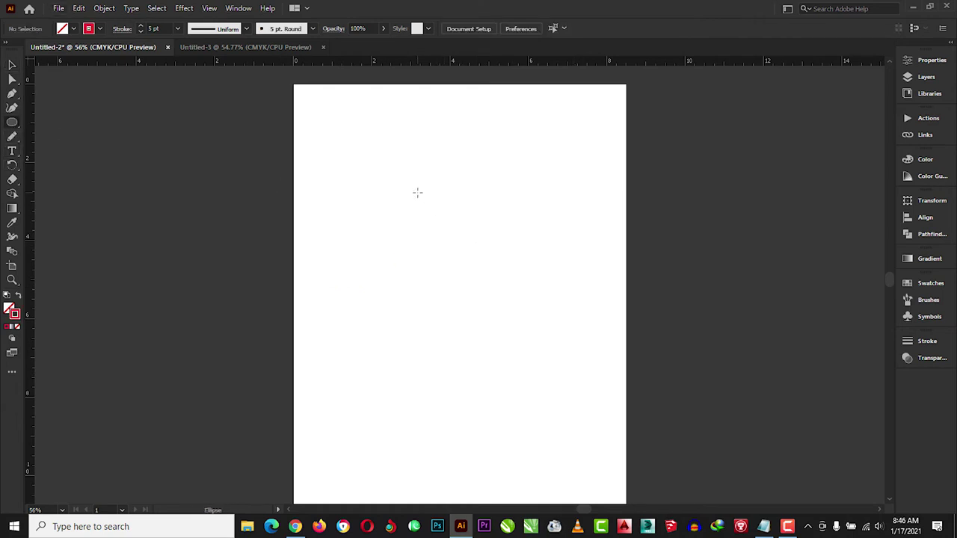
{"action": "left_click_drag", "start_coordinate": [417, 192], "coordinate": [528, 303]}
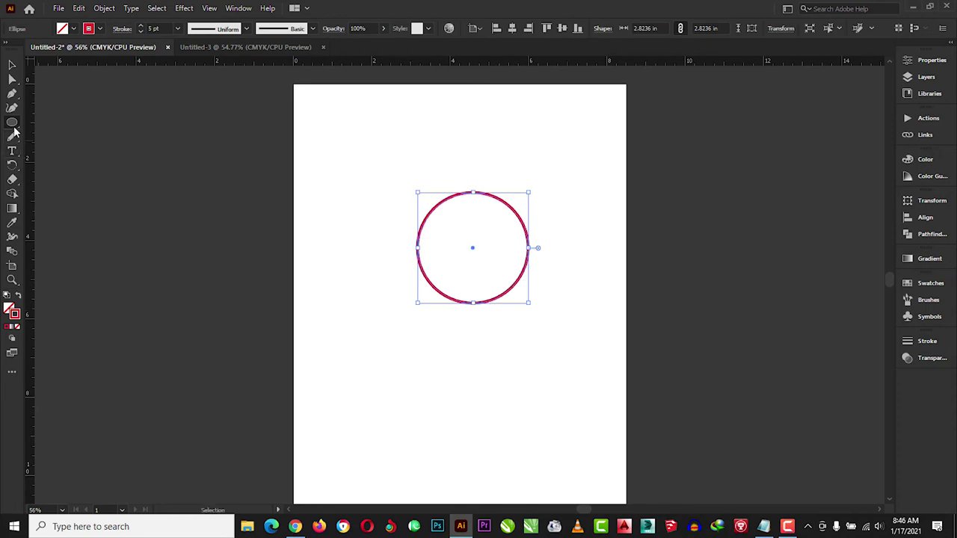
Cut the circle with the Scissors tool at its left, top-right and lower-left points.
{"action": "left_click", "coordinate": [33, 187]}
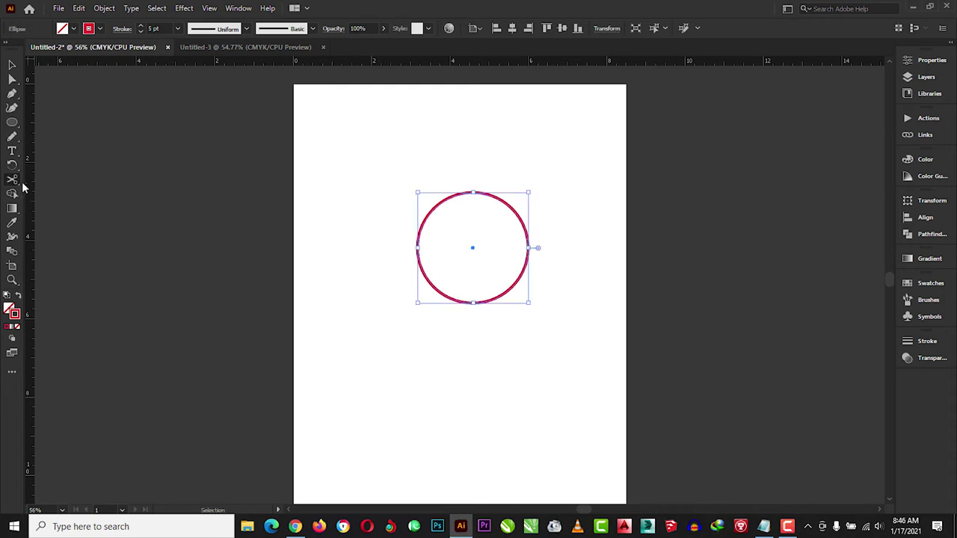
{"action": "left_click", "coordinate": [15, 181]}
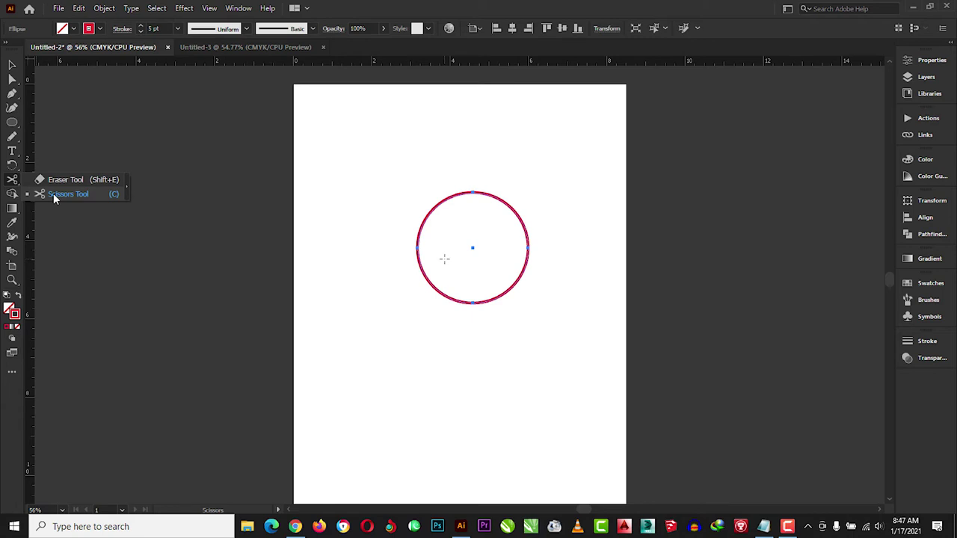
{"action": "left_click", "coordinate": [53, 194]}
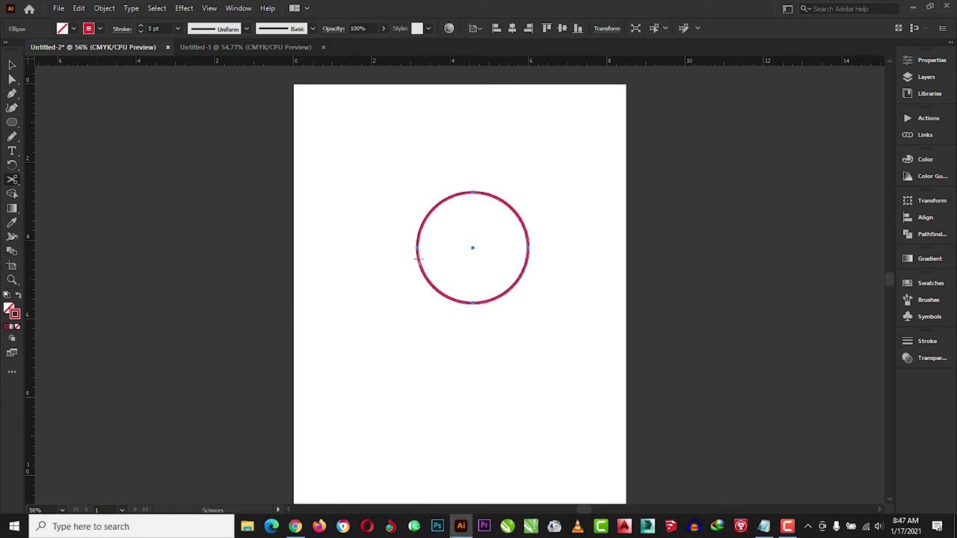
{"action": "left_click", "coordinate": [412, 248]}
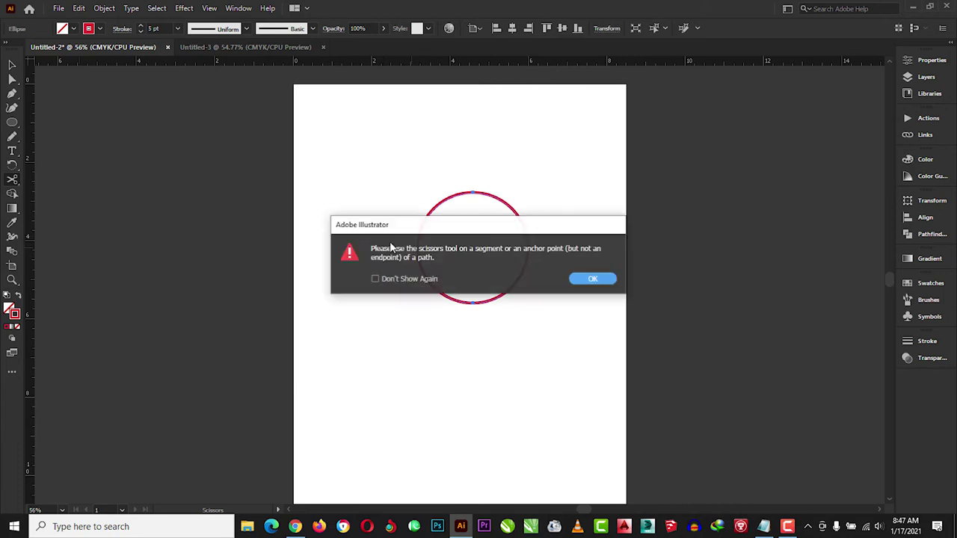
{"action": "left_click", "coordinate": [588, 280]}
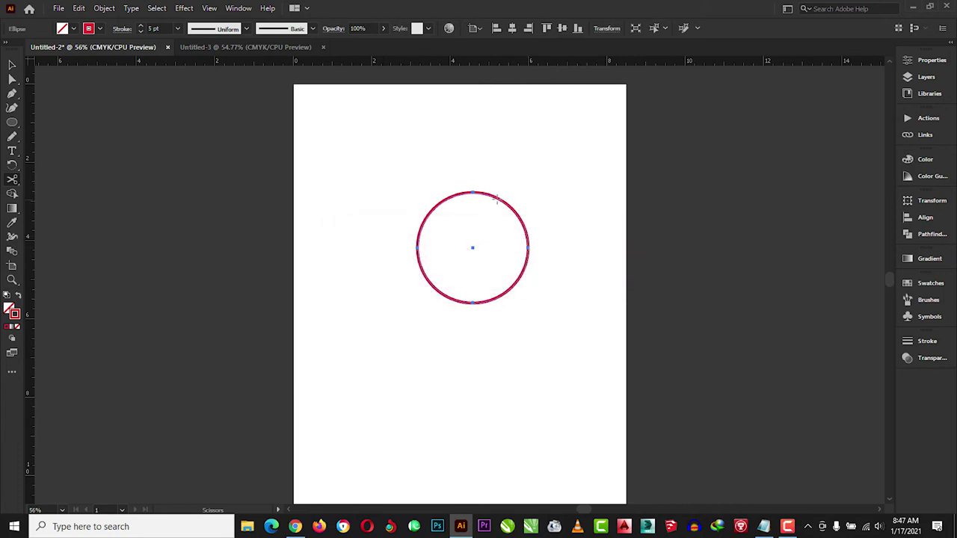
{"action": "left_click", "coordinate": [493, 196]}
{"action": "left_click", "coordinate": [589, 277]}
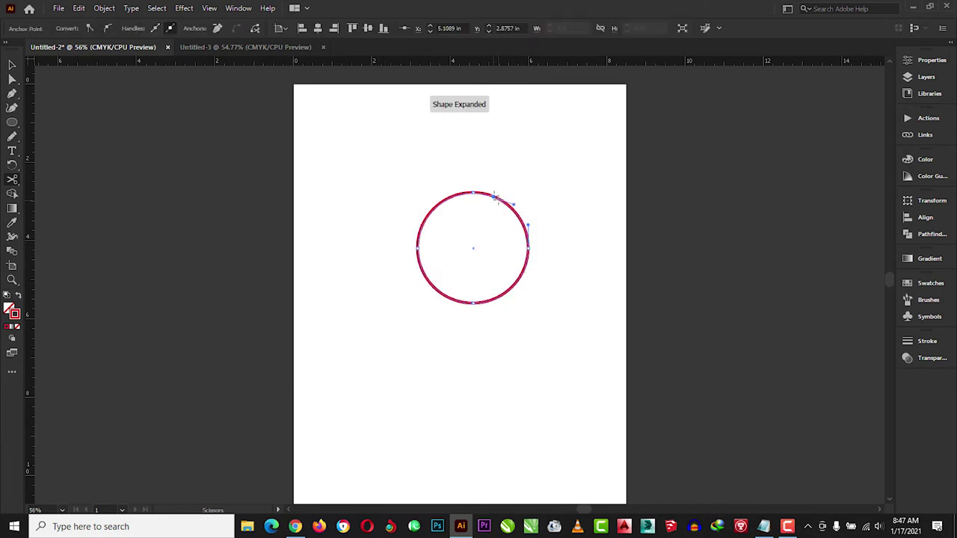
{"action": "left_click", "coordinate": [452, 300]}
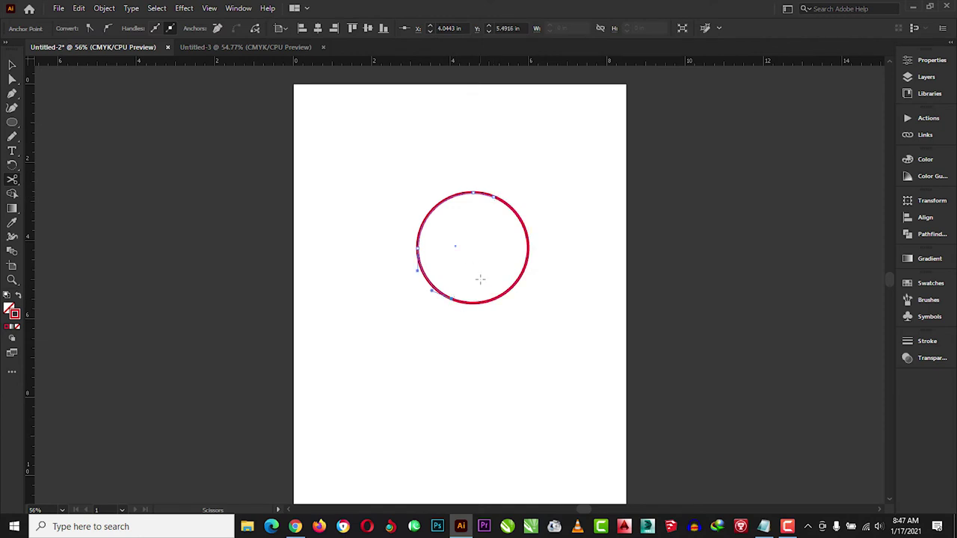
{"action": "left_click", "coordinate": [12, 65]}
{"action": "left_click", "coordinate": [456, 273]}
Move the right arc below the left arc to form an S shape.
{"action": "left_click", "coordinate": [529, 258]}
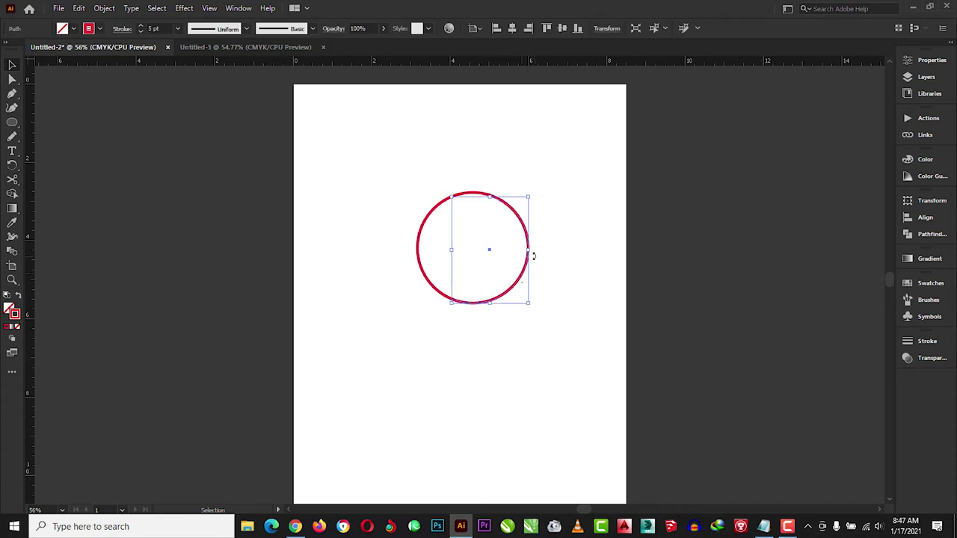
{"action": "left_click_drag", "start_coordinate": [523, 237], "coordinate": [582, 263]}
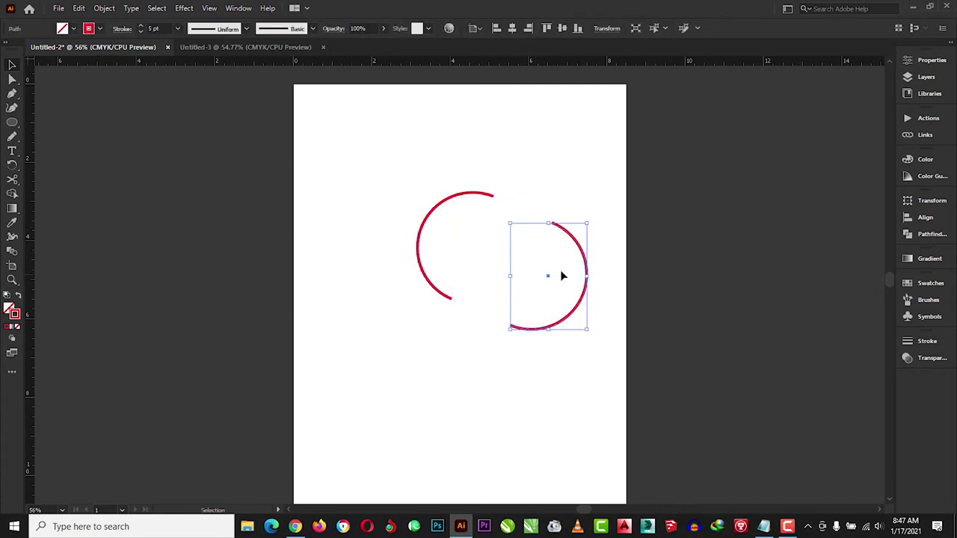
{"action": "left_click_drag", "start_coordinate": [470, 201], "coordinate": [431, 180]}
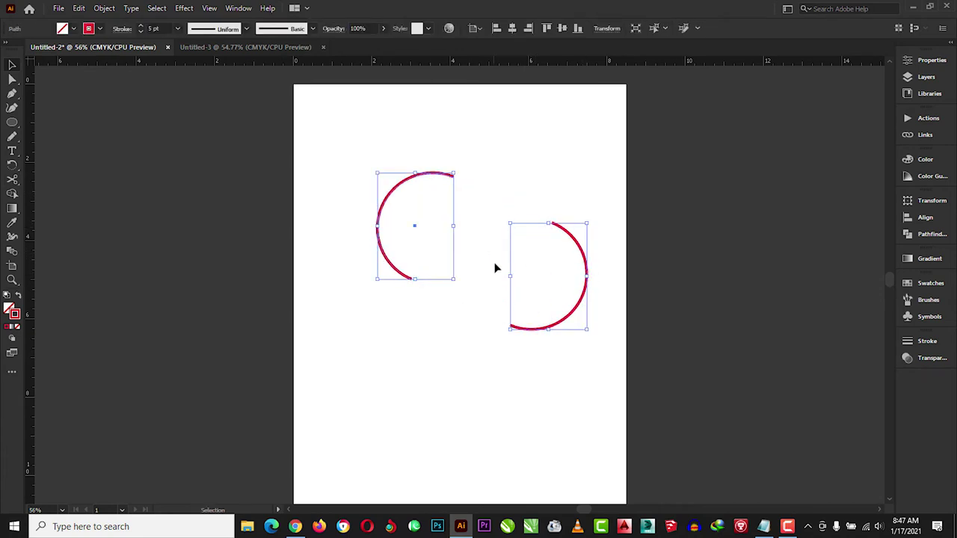
{"action": "left_click_drag", "start_coordinate": [575, 244], "coordinate": [434, 298]}
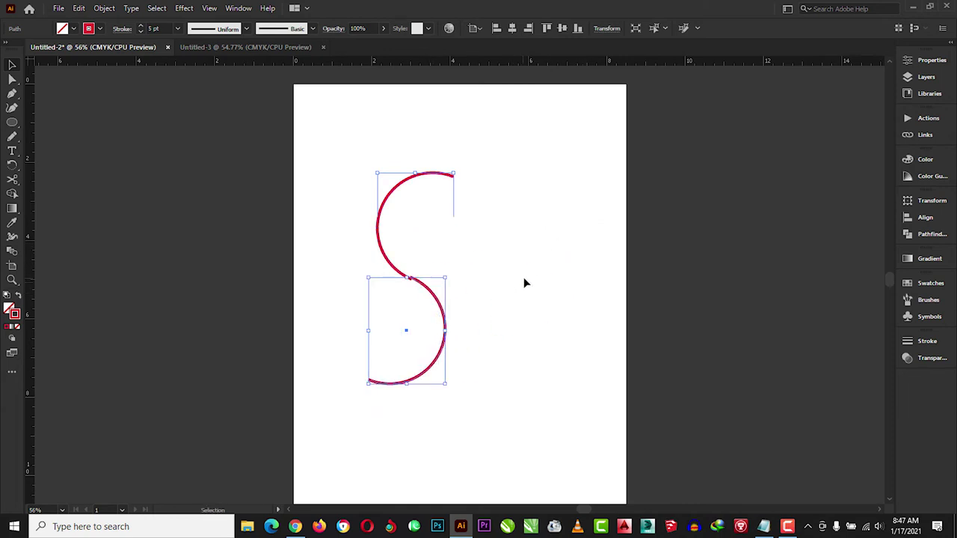
{"action": "left_click", "coordinate": [504, 259]}
Select both arcs of the S and delete them, leaving the artboard blank.
{"action": "left_click_drag", "start_coordinate": [470, 148], "coordinate": [324, 440]}
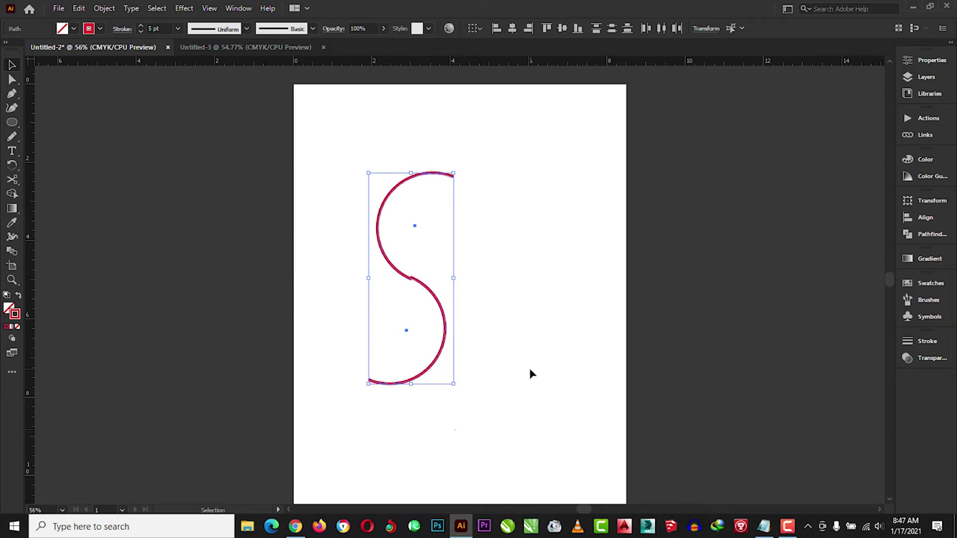
{"action": "key", "text": "Delete"}
{"action": "key", "text": "ctrl+z"}
{"action": "key", "text": "Delete"}
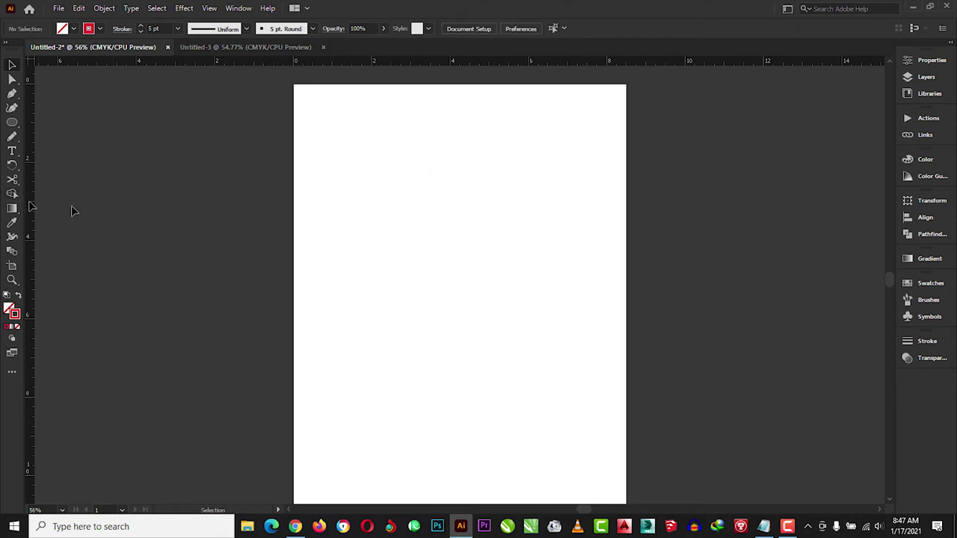
Open the Window menu listing the panels that can be shown.
{"action": "left_click", "coordinate": [789, 524]}
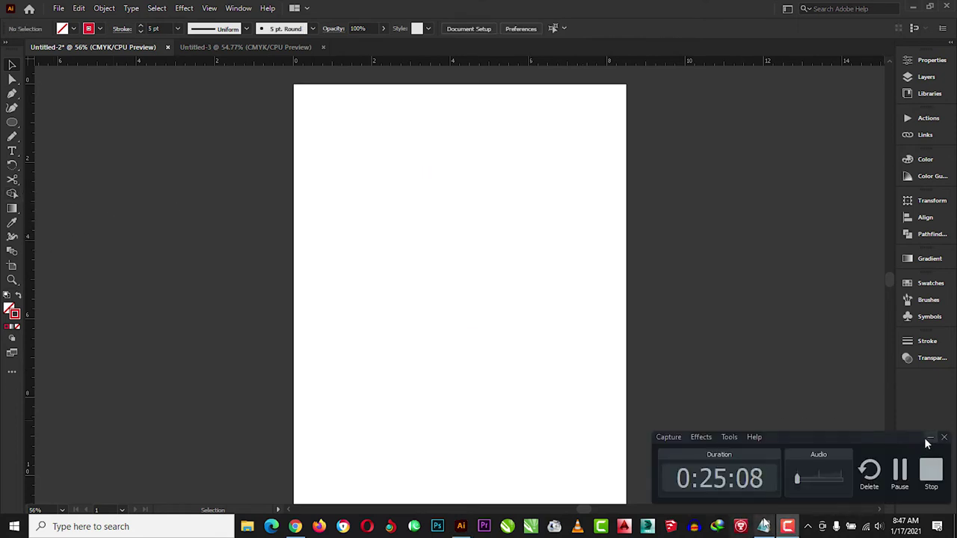
{"action": "left_click", "coordinate": [927, 439]}
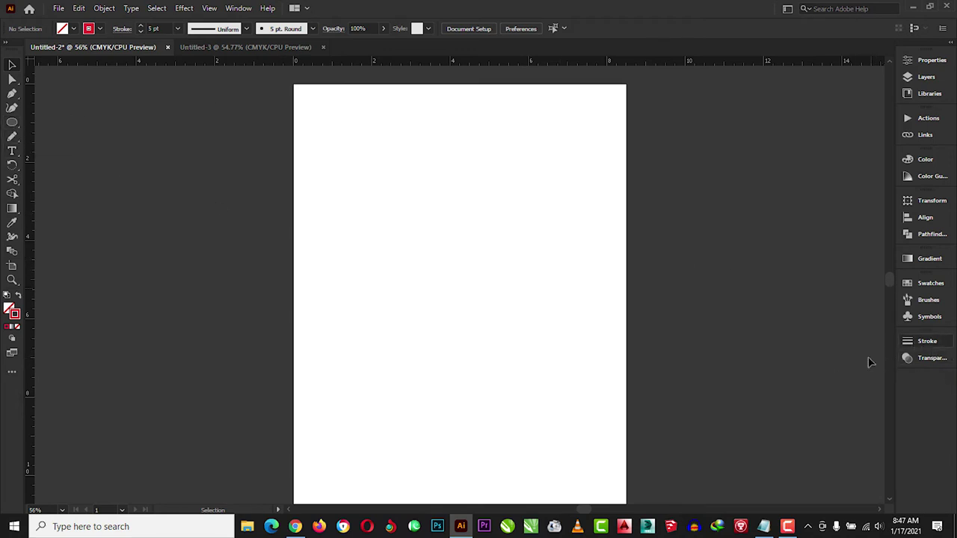
{"action": "left_click", "coordinate": [238, 8]}
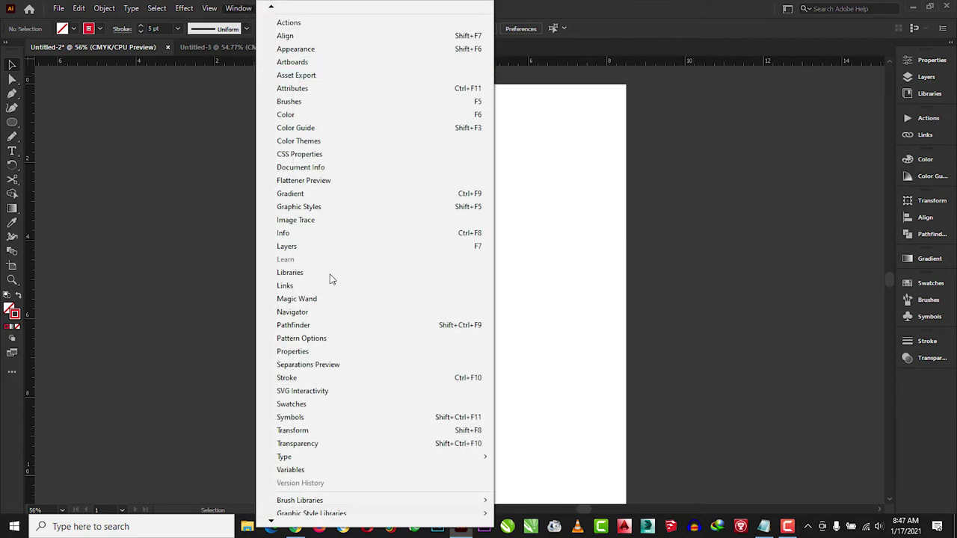
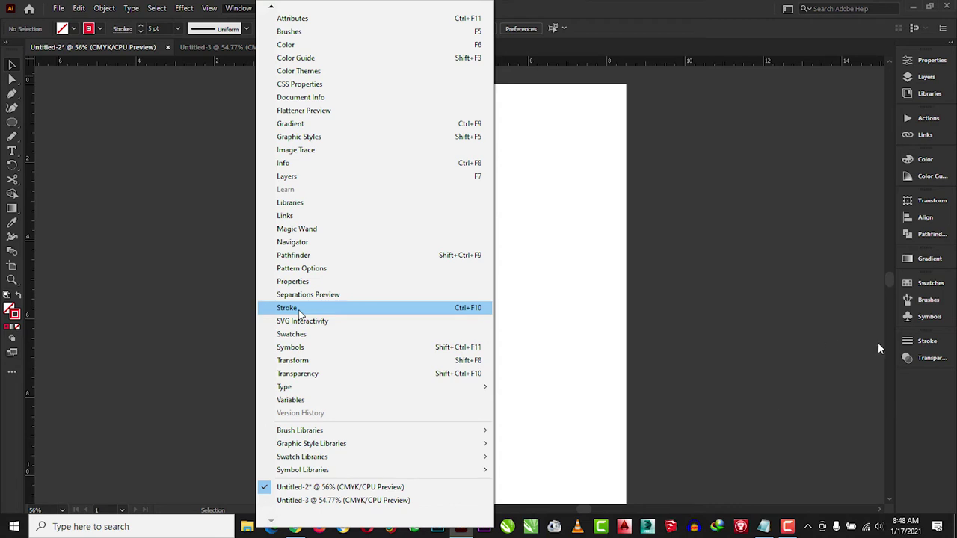
Draw a square in the upper page area with the Rectangle Tool.
{"action": "left_click", "coordinate": [763, 339]}
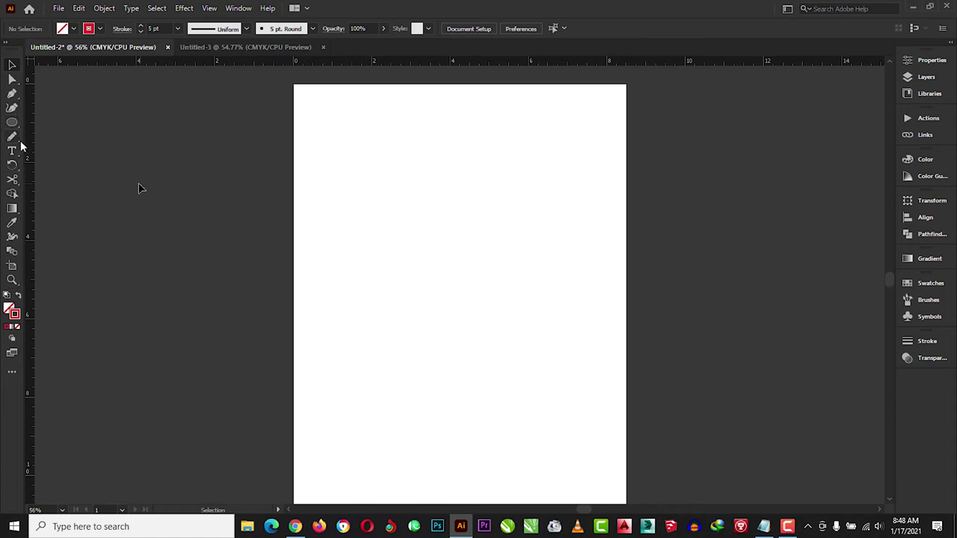
{"action": "right_click", "coordinate": [12, 122]}
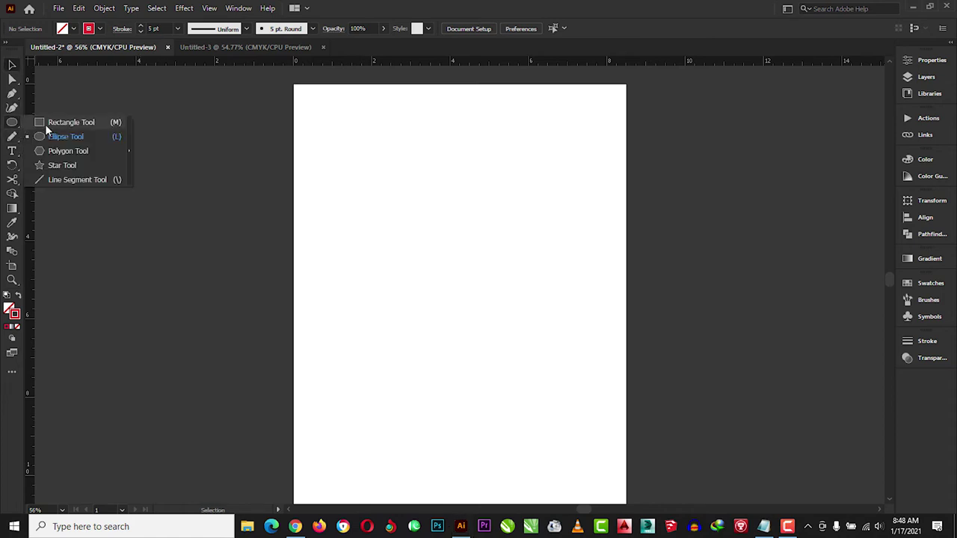
{"action": "left_click", "coordinate": [45, 122]}
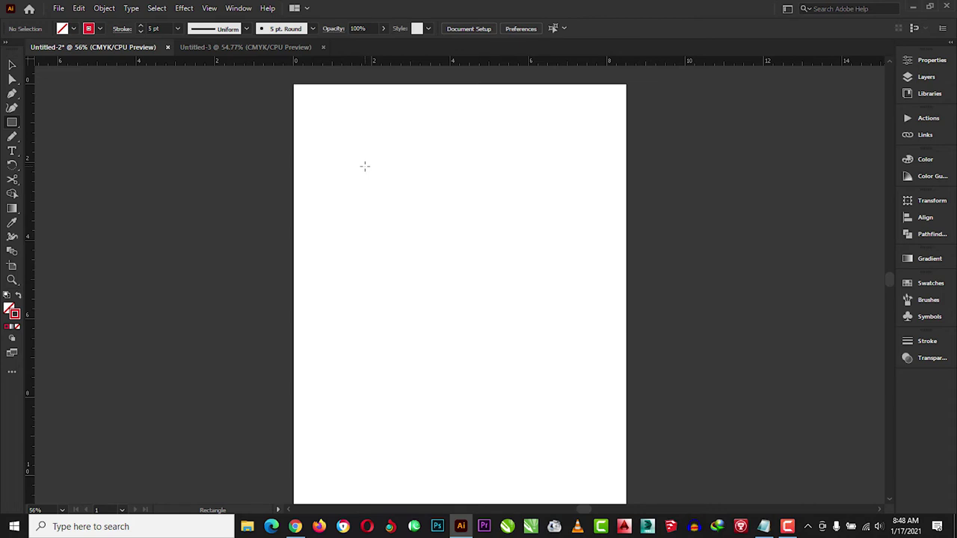
{"action": "mouse_move", "coordinate": [354, 147]}
{"action": "left_mouse_down"}
{"action": "mouse_move", "coordinate": [432, 225]}
{"action": "mouse_move", "coordinate": [407, 225]}
{"action": "left_mouse_up"}
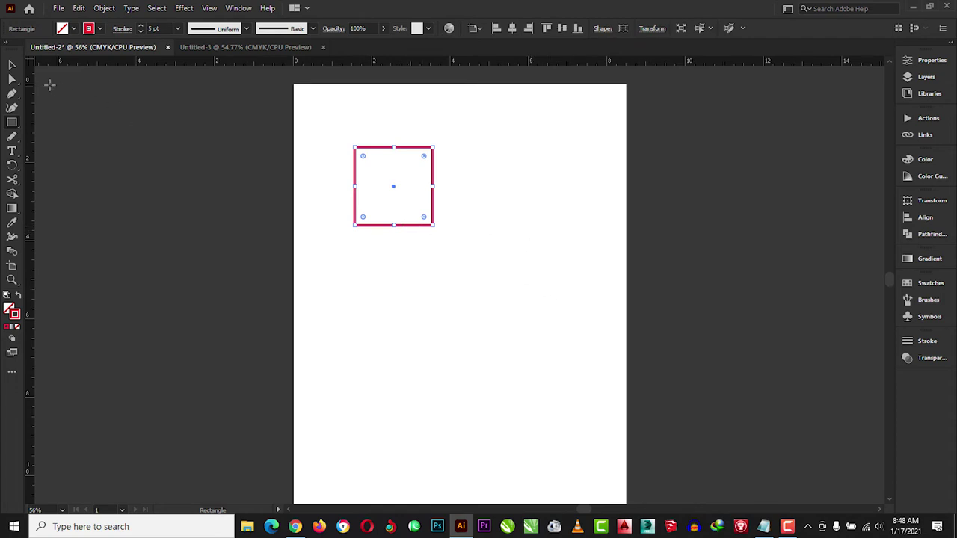
{"action": "left_click", "coordinate": [12, 65]}
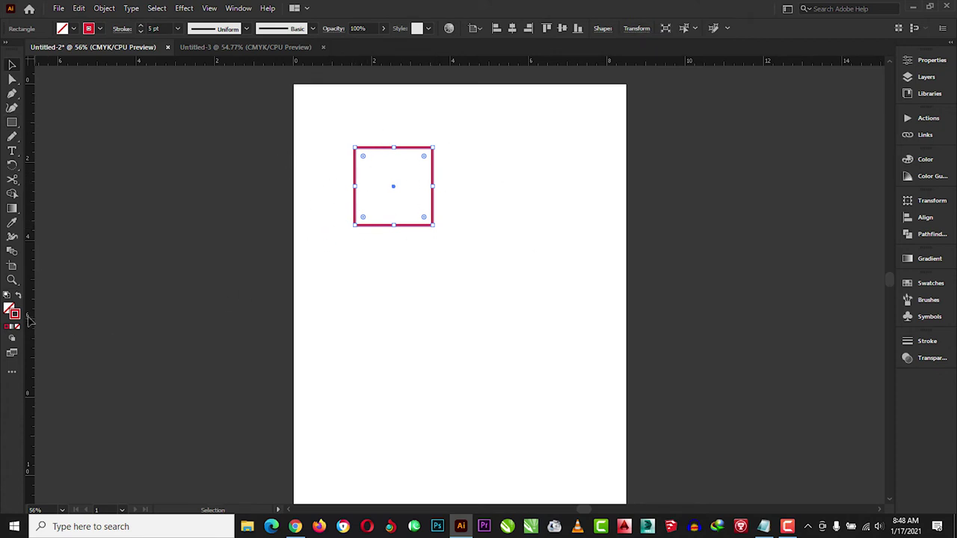
Fill the square red, then change its fill to blue 2323E5 in the Color Picker.
{"action": "key", "text": "x"}
{"action": "key", "text": "x"}
{"action": "key", "text": "x"}
{"action": "key", "text": "shift"}
{"action": "key", "text": "comma"}
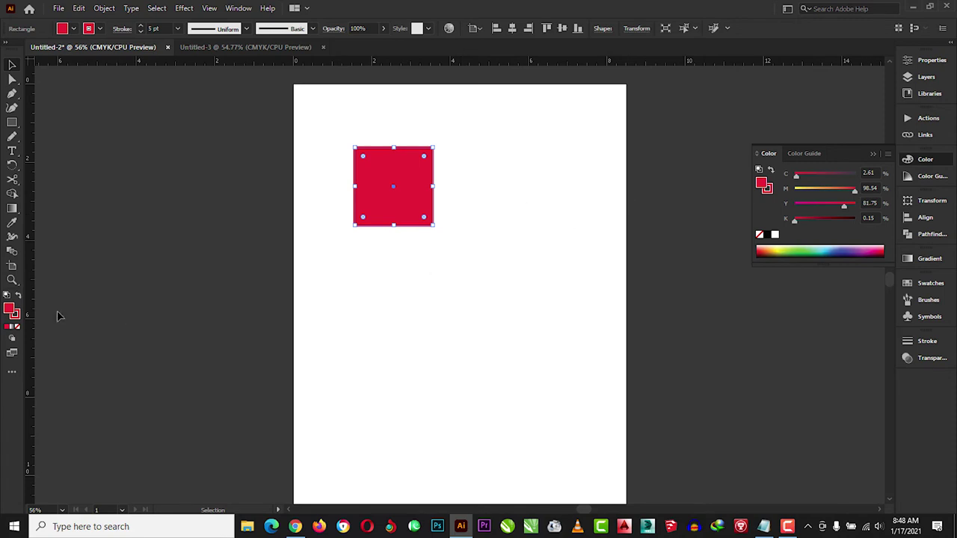
{"action": "double_click", "coordinate": [11, 311]}
{"action": "left_click", "coordinate": [486, 239]}
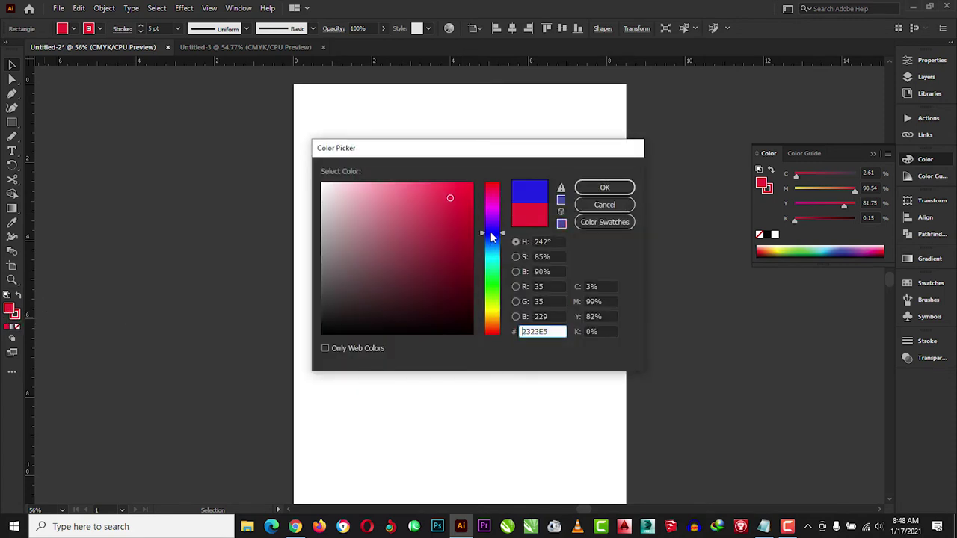
{"action": "left_click", "coordinate": [604, 187]}
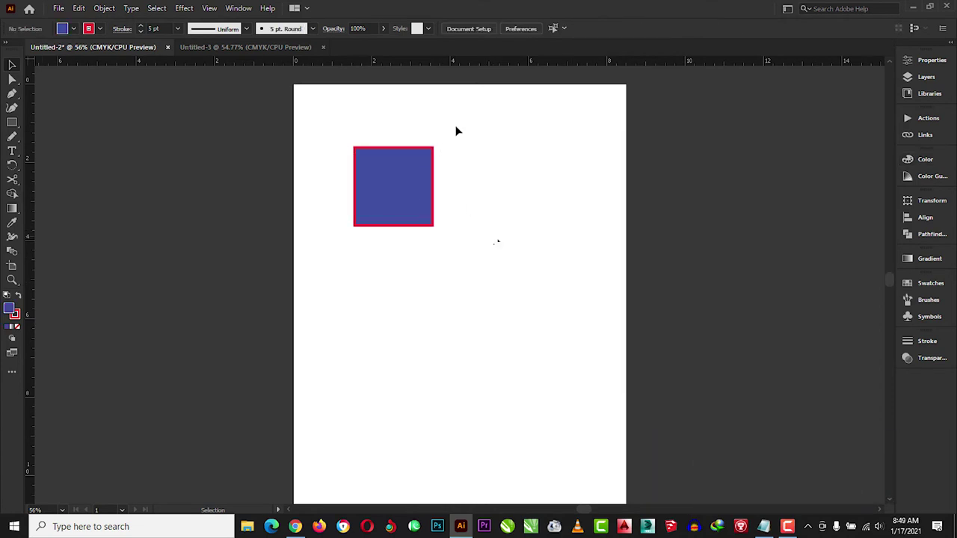
Shrink the blue square to under an inch and move it to the page's top-left.
{"action": "mouse_move", "coordinate": [458, 124]}
{"action": "left_mouse_down"}
{"action": "mouse_move", "coordinate": [302, 266]}
{"action": "mouse_move", "coordinate": [456, 123]}
{"action": "mouse_move", "coordinate": [387, 195]}
{"action": "left_mouse_up"}
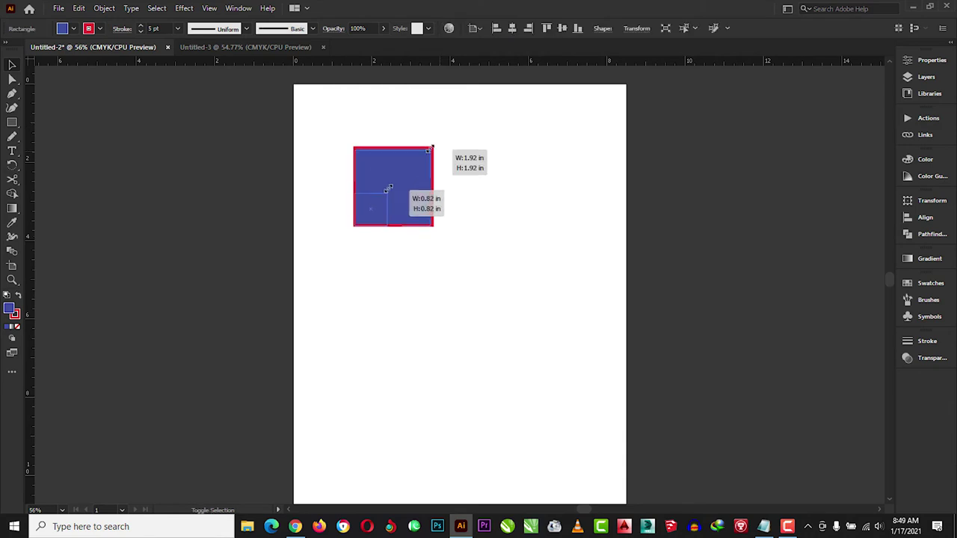
{"action": "key", "text": "ctrl+z"}
{"action": "key", "text": "ctrl+shift+z"}
{"action": "mouse_move", "coordinate": [371, 205]}
{"action": "left_mouse_down"}
{"action": "mouse_move", "coordinate": [319, 127]}
{"action": "mouse_move", "coordinate": [371, 208]}
{"action": "mouse_move", "coordinate": [321, 110]}
{"action": "left_mouse_up"}
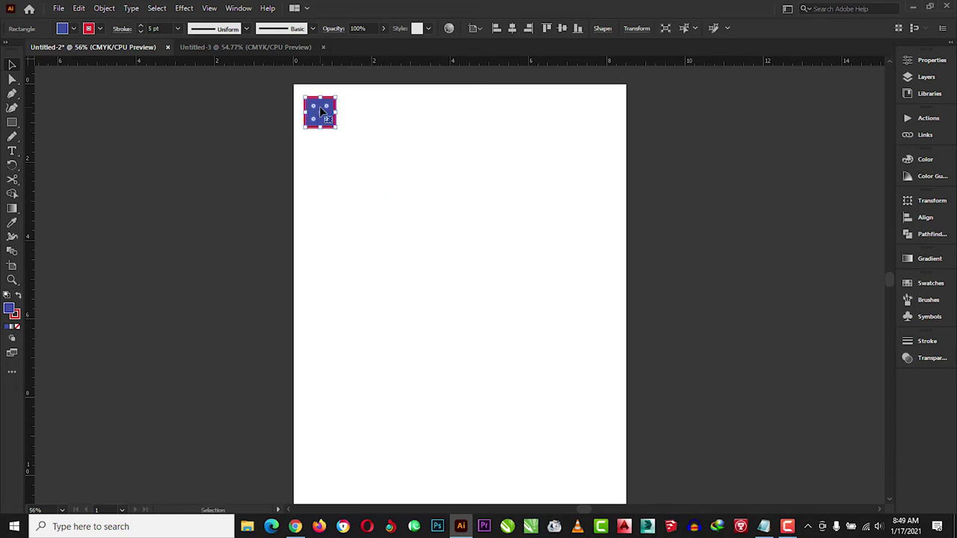
{"action": "left_click", "coordinate": [355, 113]}
{"action": "left_click", "coordinate": [323, 116]}
Copy the blue square to its right and remove the copy's fill, leaving a red outline.
{"action": "left_click_drag", "start_coordinate": [324, 116], "coordinate": [364, 114]}
{"action": "left_click", "coordinate": [431, 172]}
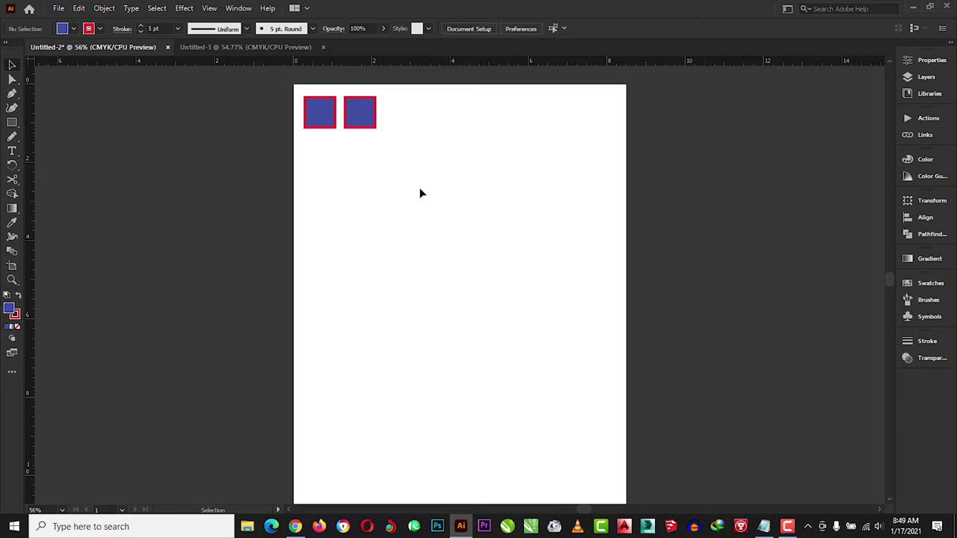
{"action": "left_click", "coordinate": [347, 112]}
{"action": "left_click", "coordinate": [363, 112], "text": "shift"}
{"action": "left_click", "coordinate": [315, 163]}
{"action": "key", "text": "ctrl+z"}
{"action": "key", "text": "ctrl+z"}
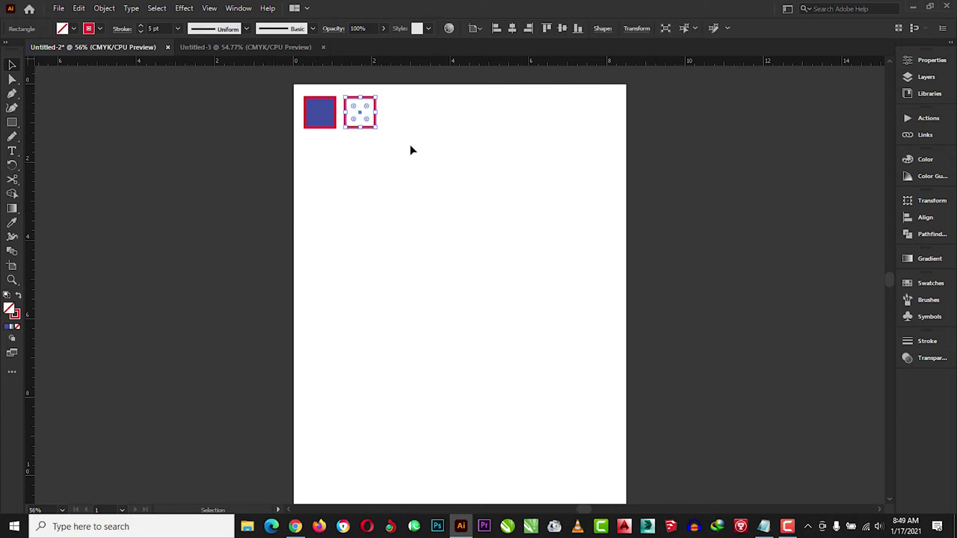
{"action": "left_click", "coordinate": [400, 162]}
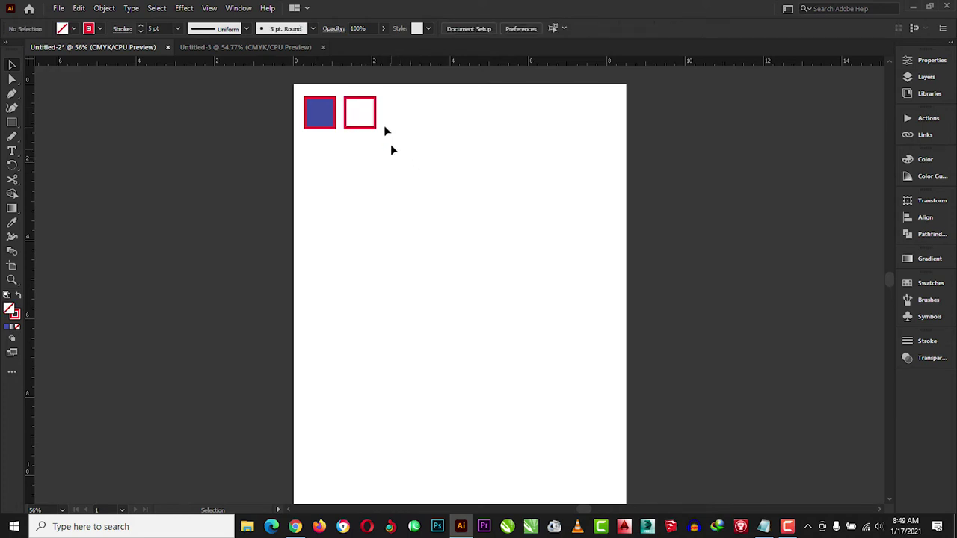
{"action": "left_click", "coordinate": [320, 115]}
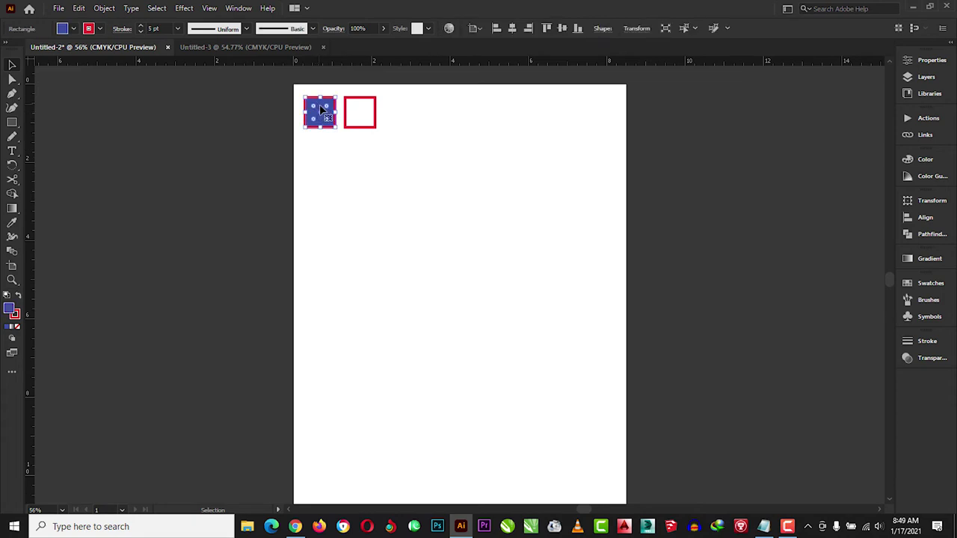
{"action": "left_click", "coordinate": [350, 137]}
{"action": "left_click", "coordinate": [318, 110]}
{"action": "left_click", "coordinate": [363, 114]}
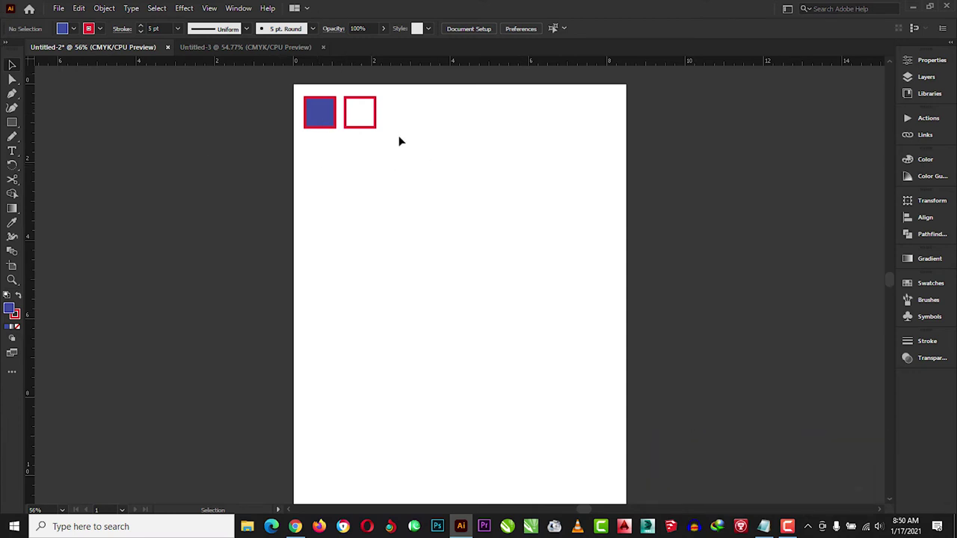
{"action": "left_click", "coordinate": [375, 127]}
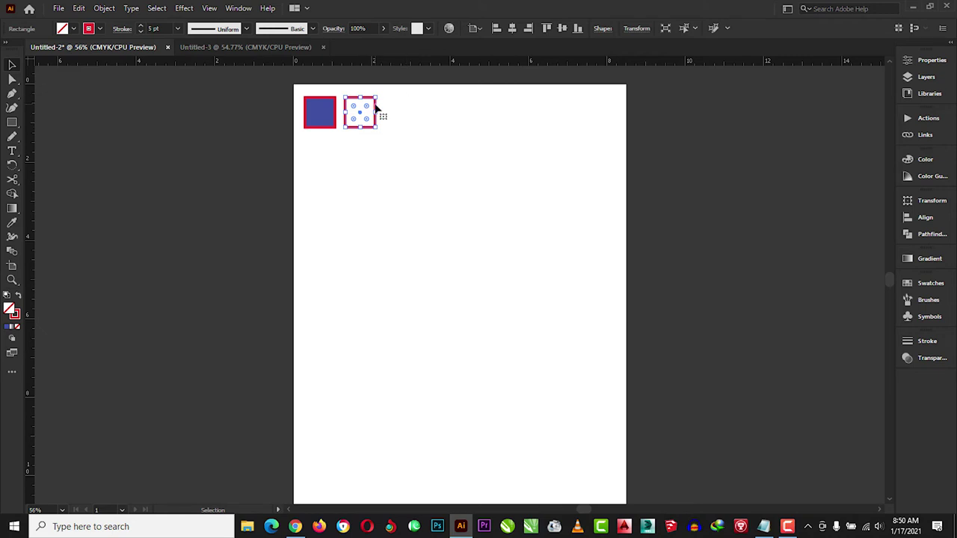
Copy the hollow square to the right as a third square in the row.
{"action": "left_click_drag", "start_coordinate": [377, 109], "coordinate": [419, 110]}
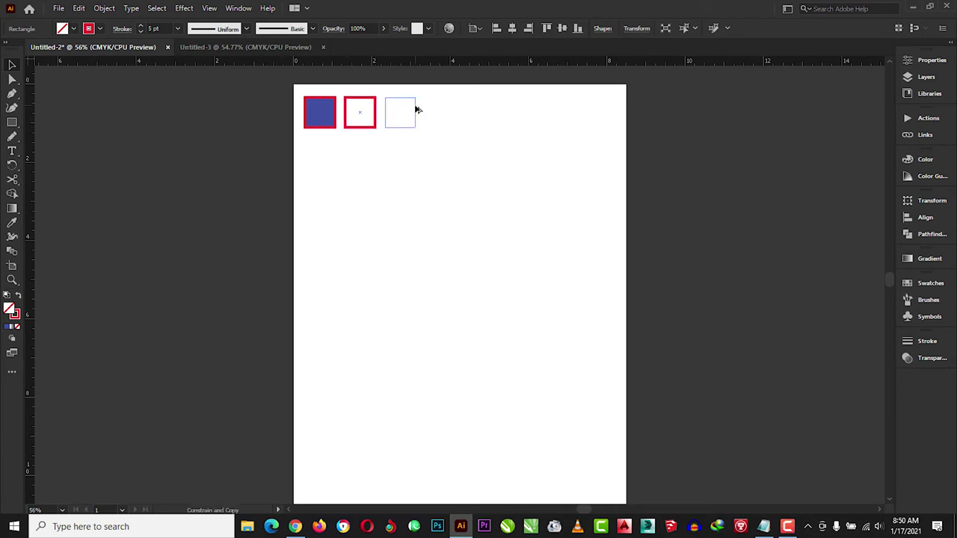
{"action": "left_click_drag", "start_coordinate": [418, 110], "coordinate": [416, 110]}
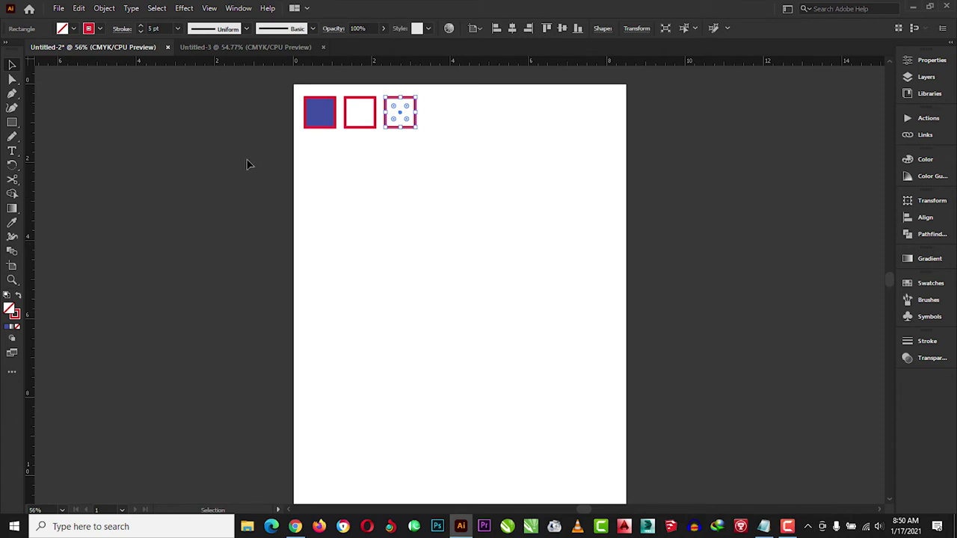
{"action": "left_click", "coordinate": [121, 29]}
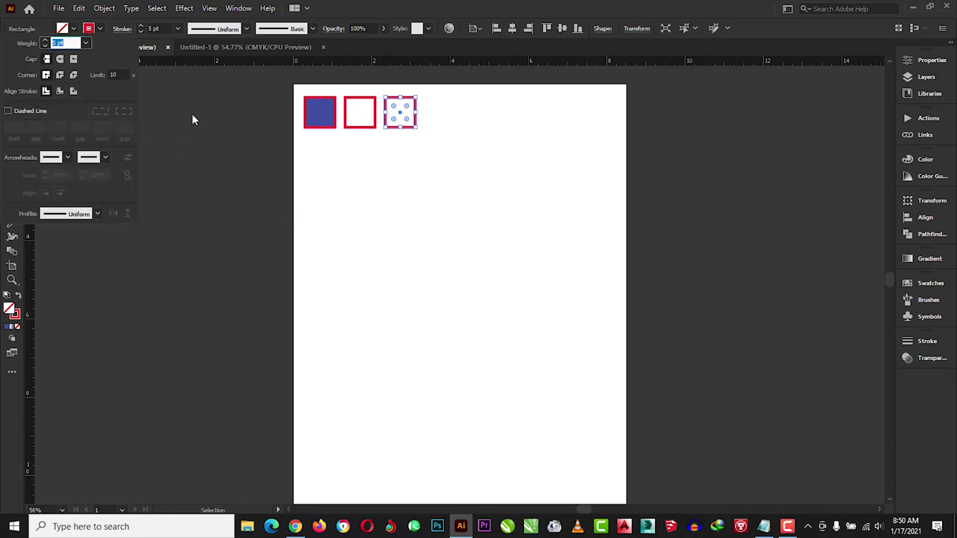
Float the Stroke panel beside the page with all its options shown.
{"action": "left_click", "coordinate": [924, 341]}
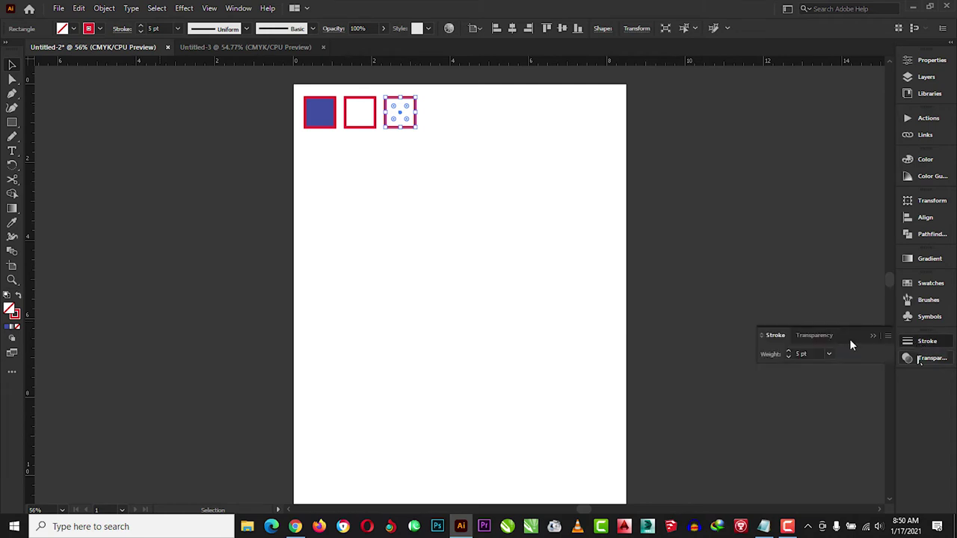
{"action": "mouse_move", "coordinate": [838, 332]}
{"action": "left_mouse_down"}
{"action": "mouse_move", "coordinate": [732, 208]}
{"action": "mouse_move", "coordinate": [751, 252]}
{"action": "left_mouse_up"}
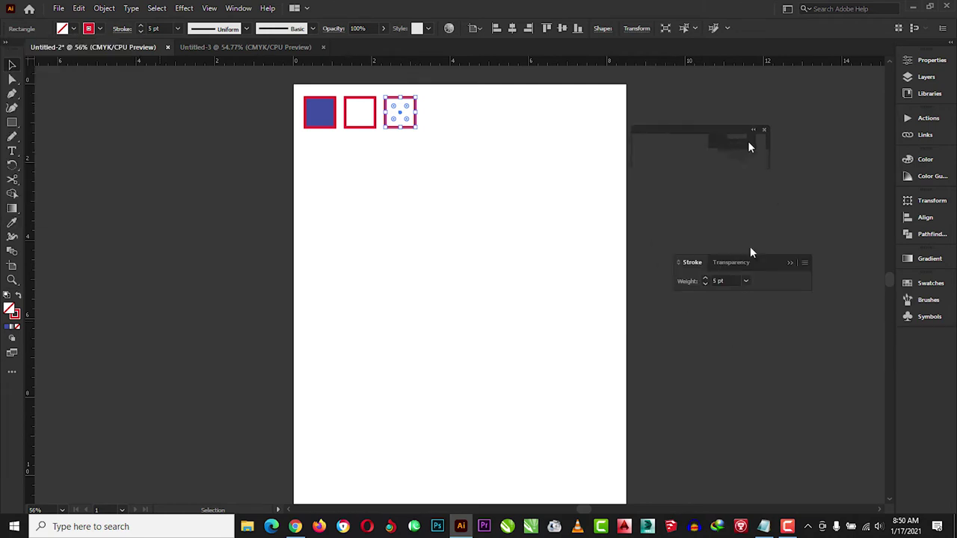
{"action": "left_click", "coordinate": [762, 142]}
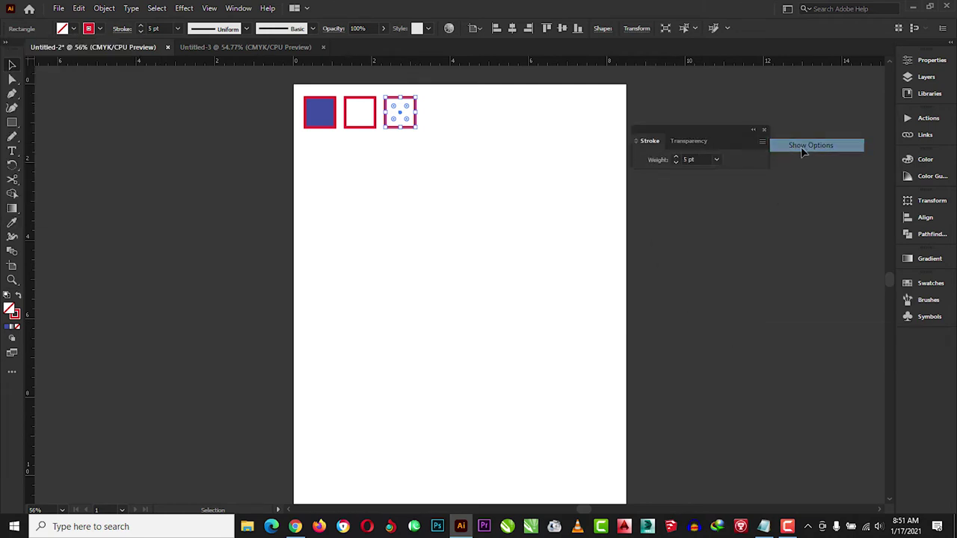
{"action": "left_click", "coordinate": [801, 147]}
{"action": "mouse_move", "coordinate": [715, 134]}
{"action": "left_mouse_down"}
{"action": "mouse_move", "coordinate": [694, 95]}
{"action": "mouse_move", "coordinate": [582, 83]}
{"action": "mouse_move", "coordinate": [717, 87]}
{"action": "left_mouse_up"}
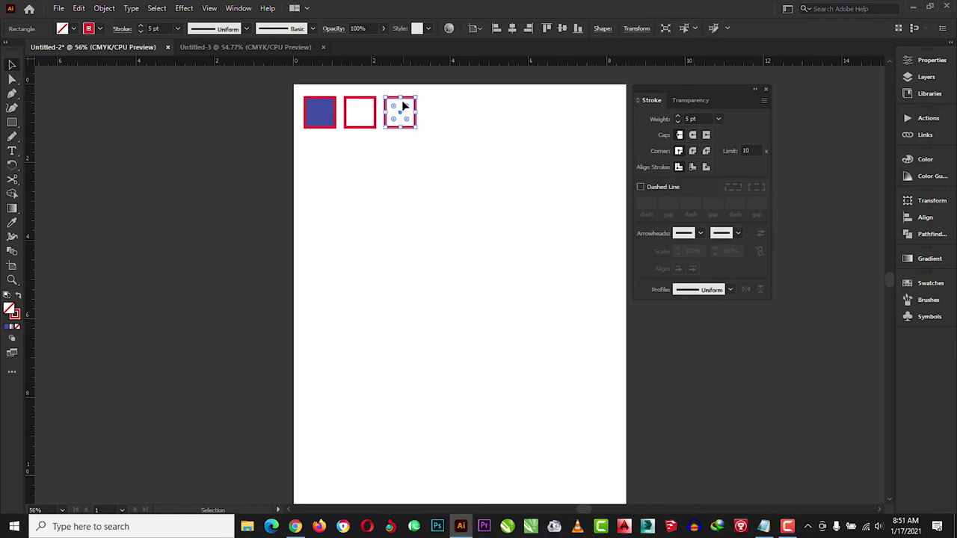
Set the third square's stroke to 6 pt, aligned to the inside edge.
{"action": "left_click", "coordinate": [178, 29]}
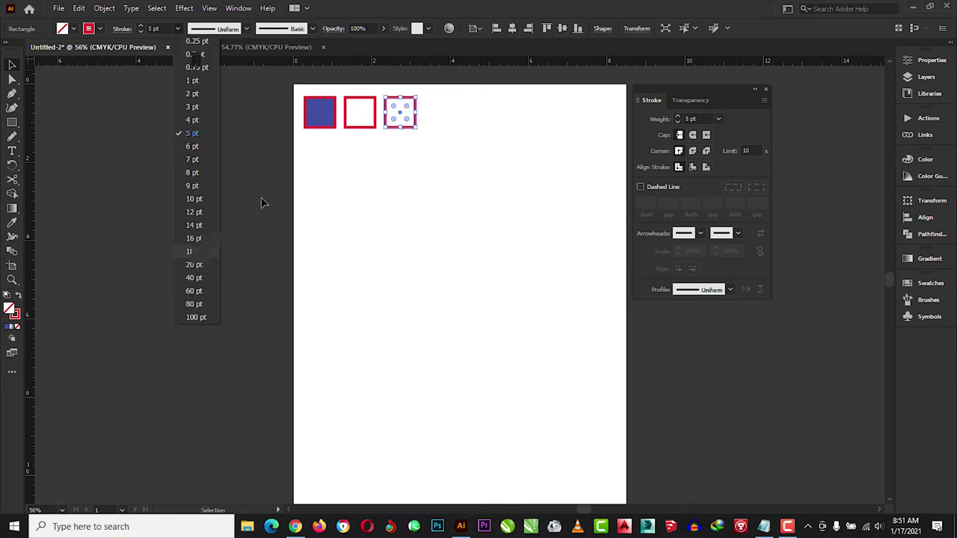
{"action": "left_click", "coordinate": [195, 252]}
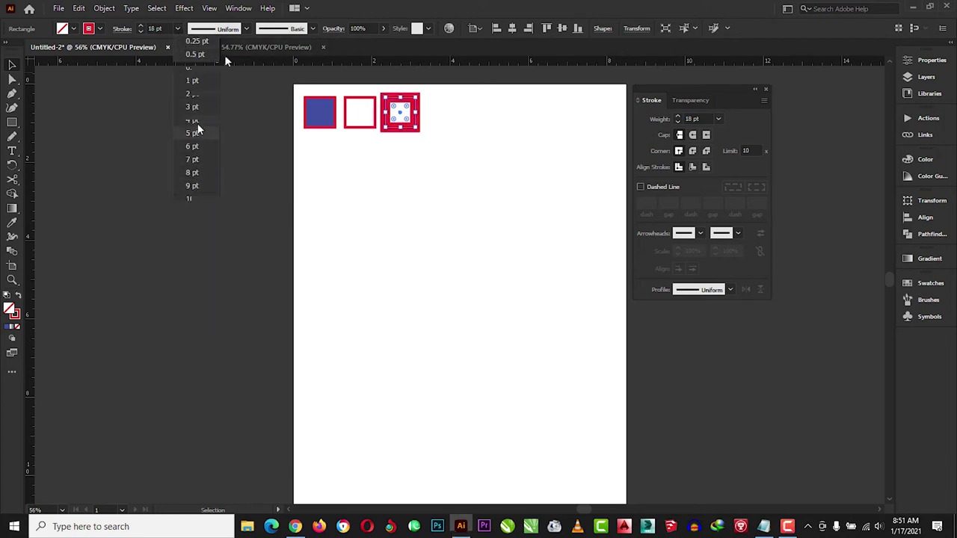
{"action": "left_click", "coordinate": [197, 148]}
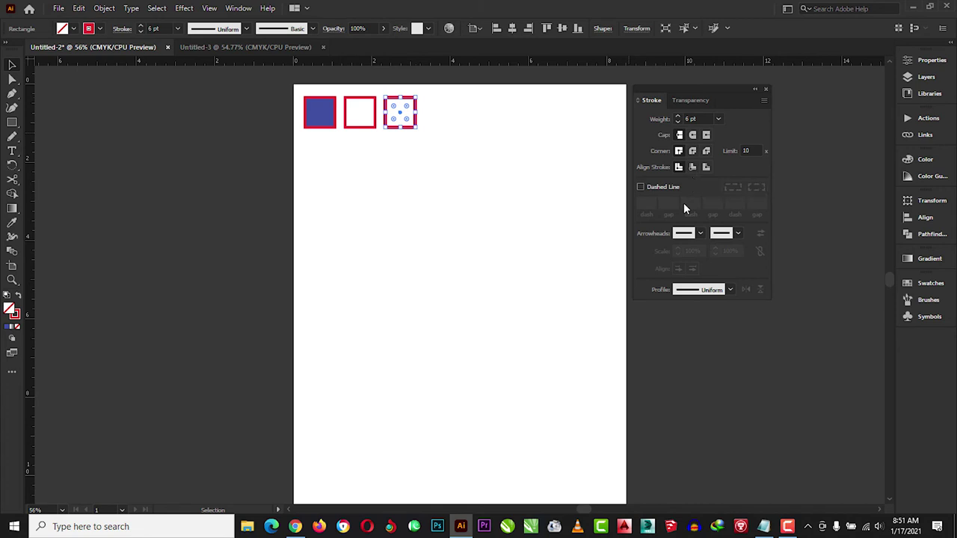
{"action": "left_click", "coordinate": [693, 168]}
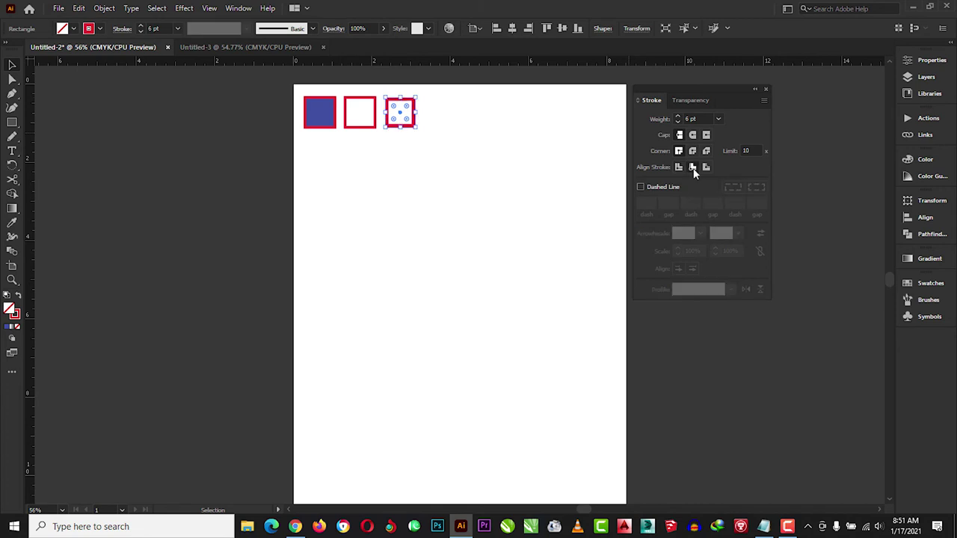
{"action": "left_click", "coordinate": [472, 157]}
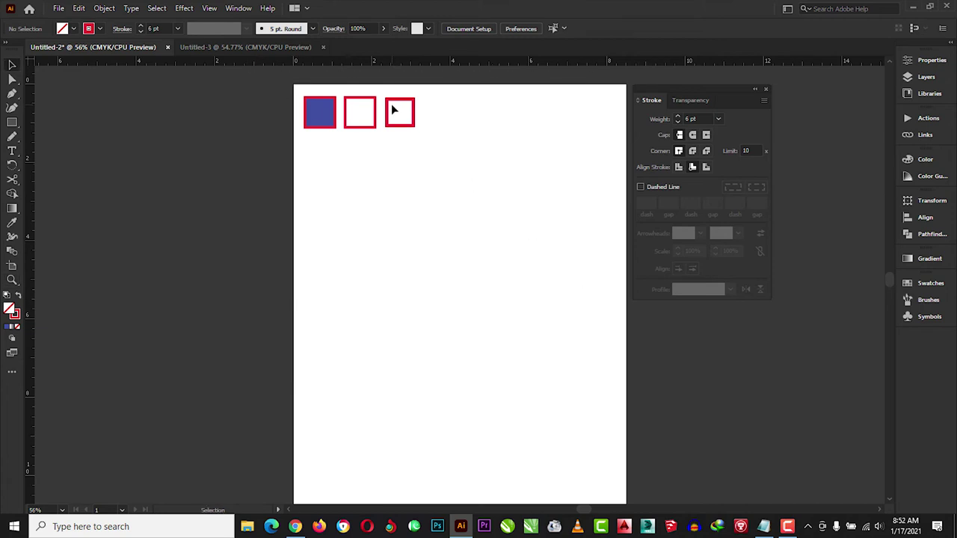
{"action": "key", "text": "ctrl+1"}
Zoom in on the three squares and select the third one.
{"action": "key", "text": "z"}
{"action": "left_click_drag", "start_coordinate": [181, 85], "coordinate": [522, 287]}
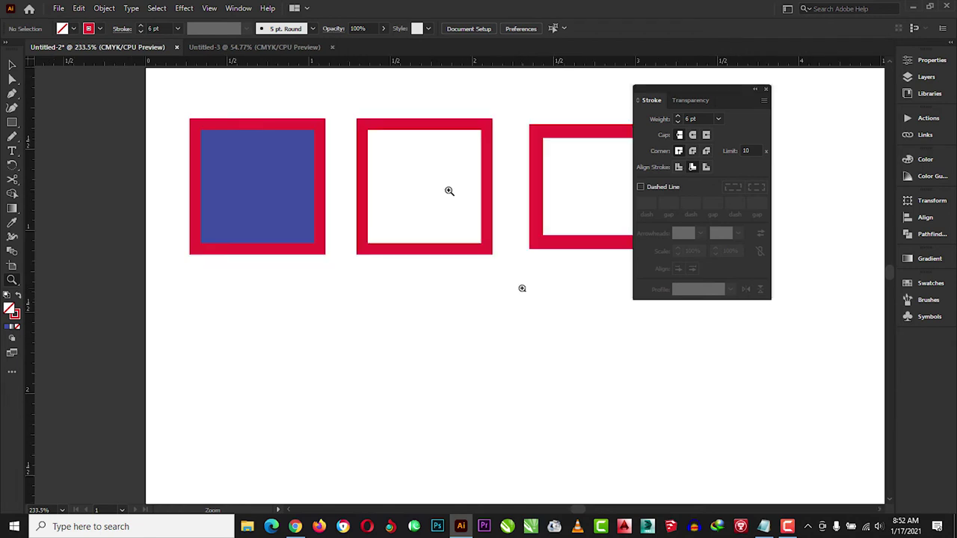
{"action": "left_click_drag", "start_coordinate": [714, 92], "coordinate": [809, 100]}
{"action": "left_click", "coordinate": [12, 65]}
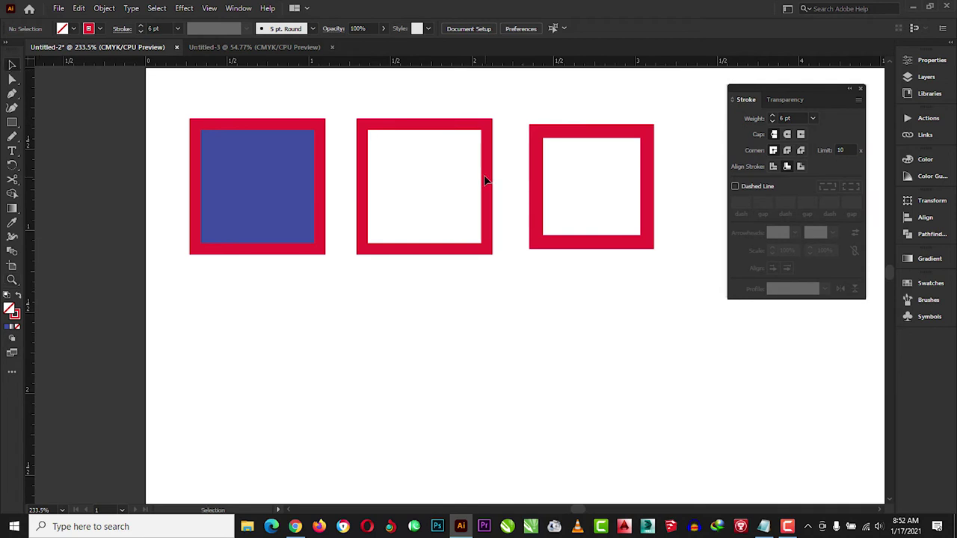
{"action": "left_click", "coordinate": [546, 141]}
{"action": "left_click", "coordinate": [622, 133]}
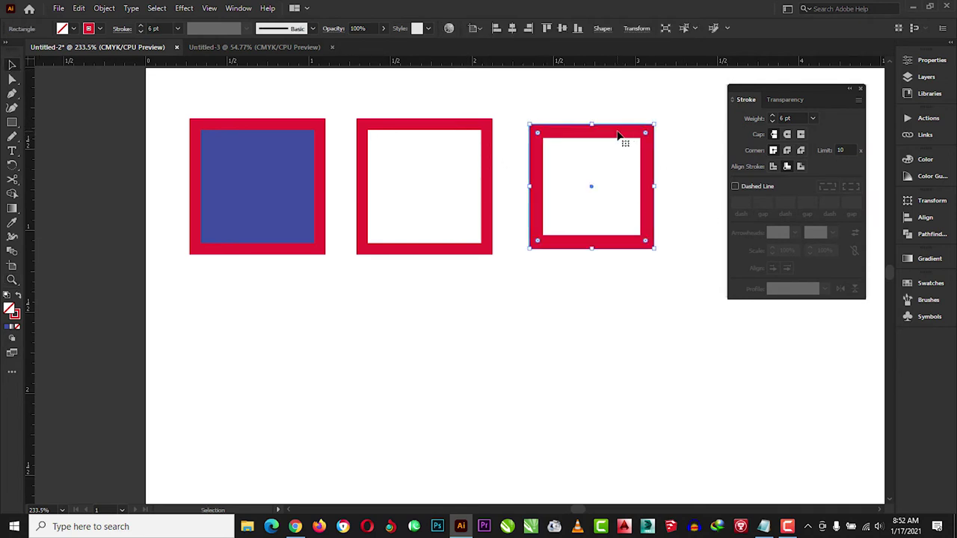
Try an 18 pt stroke on the third square, then return it to 5 pt.
{"action": "left_click", "coordinate": [179, 29]}
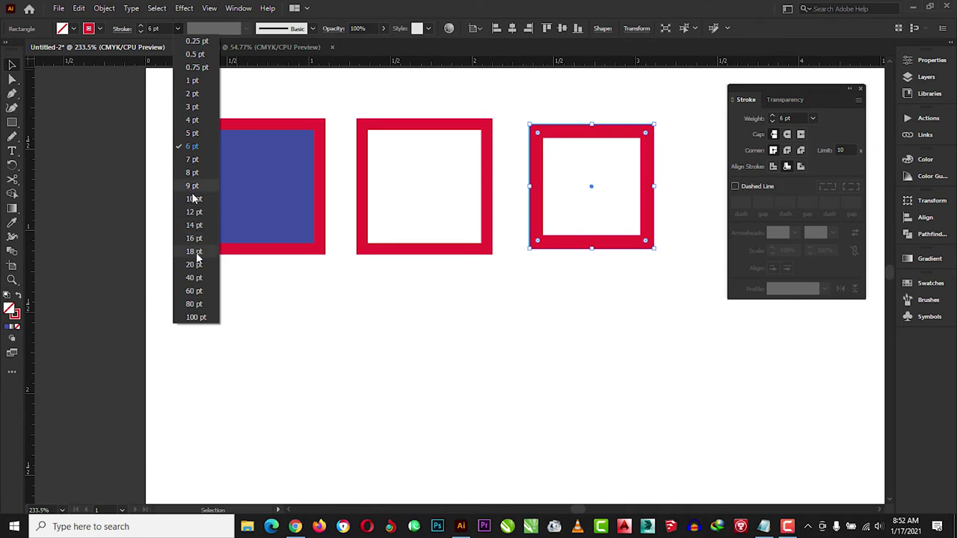
{"action": "left_click", "coordinate": [196, 256]}
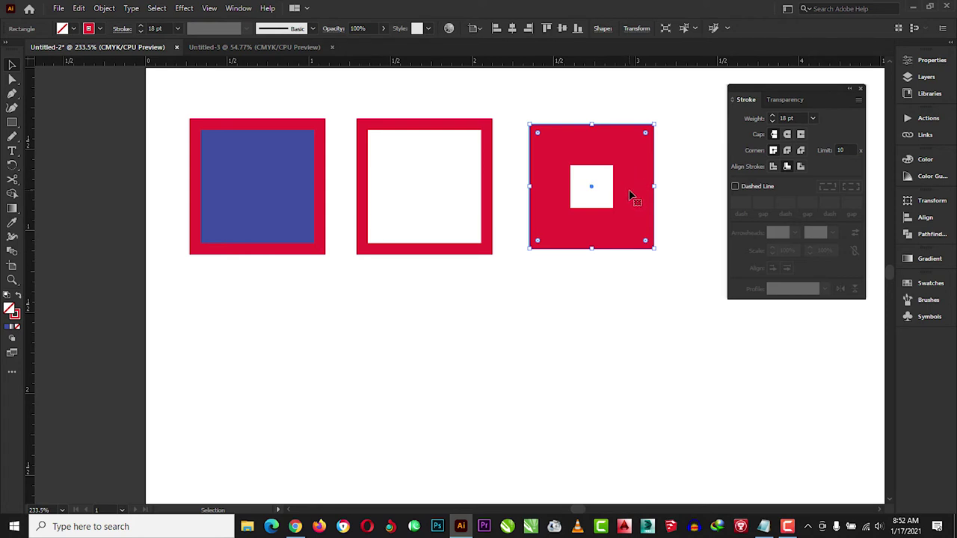
{"action": "left_click", "coordinate": [178, 28]}
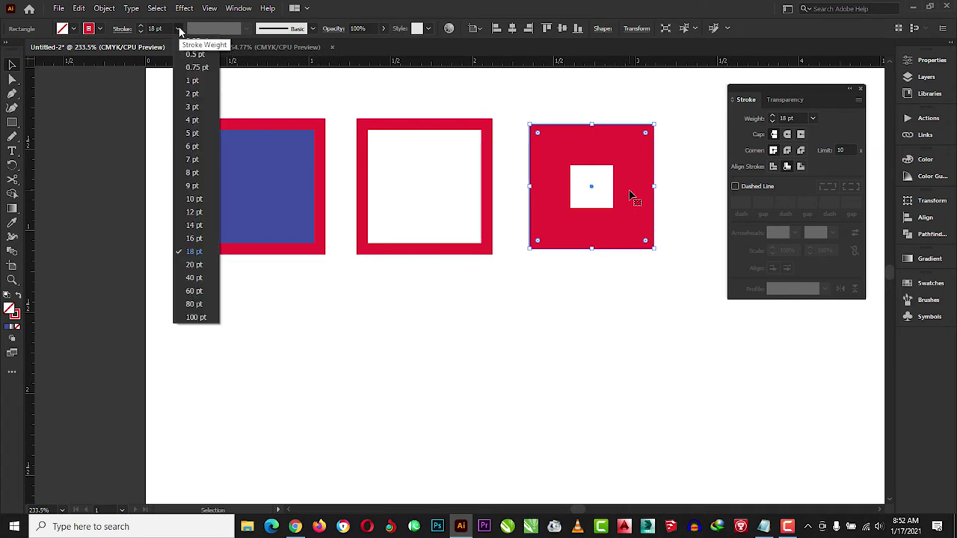
{"action": "left_click", "coordinate": [198, 134]}
{"action": "key", "text": "ctrl+z"}
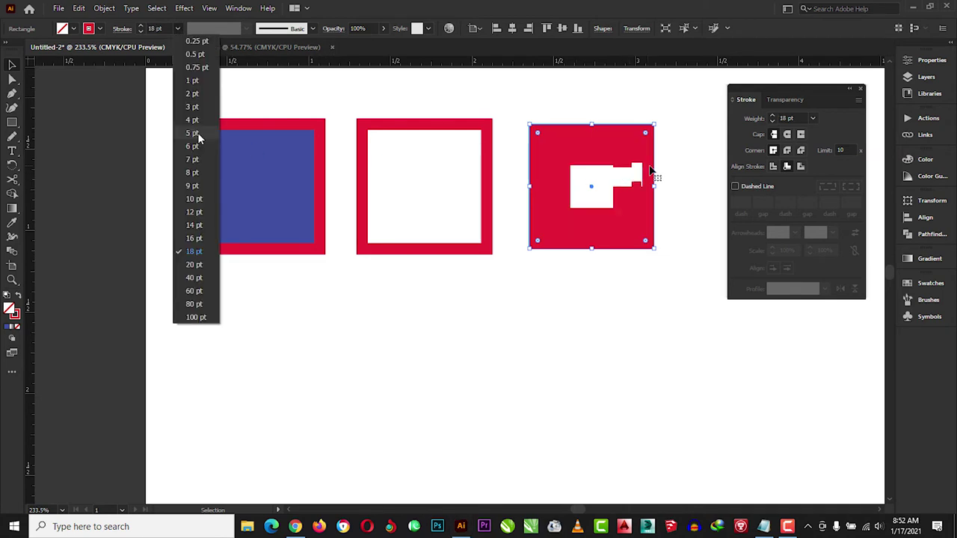
{"action": "left_click", "coordinate": [689, 164]}
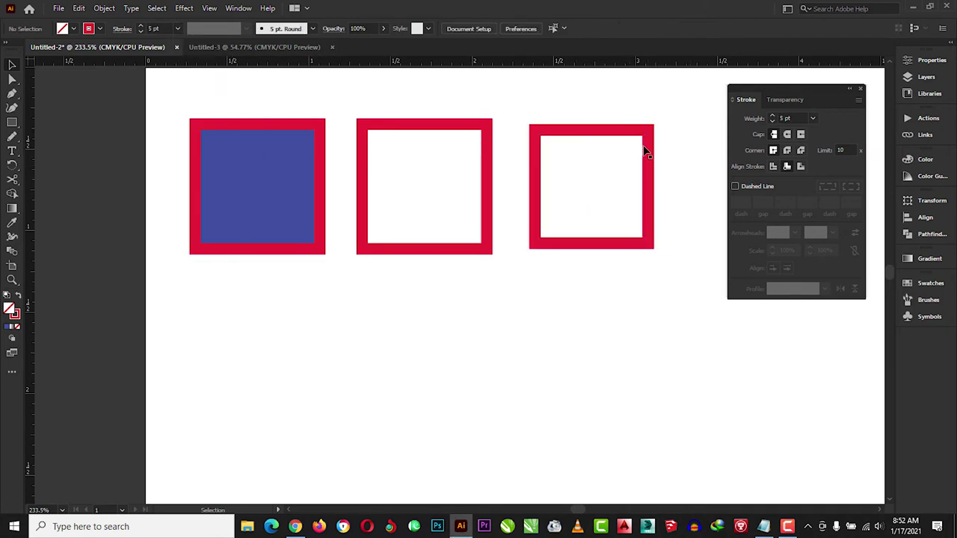
Align the third square's stroke to the outside, test 18 pt, then restore 5 pt.
{"action": "left_click", "coordinate": [620, 135]}
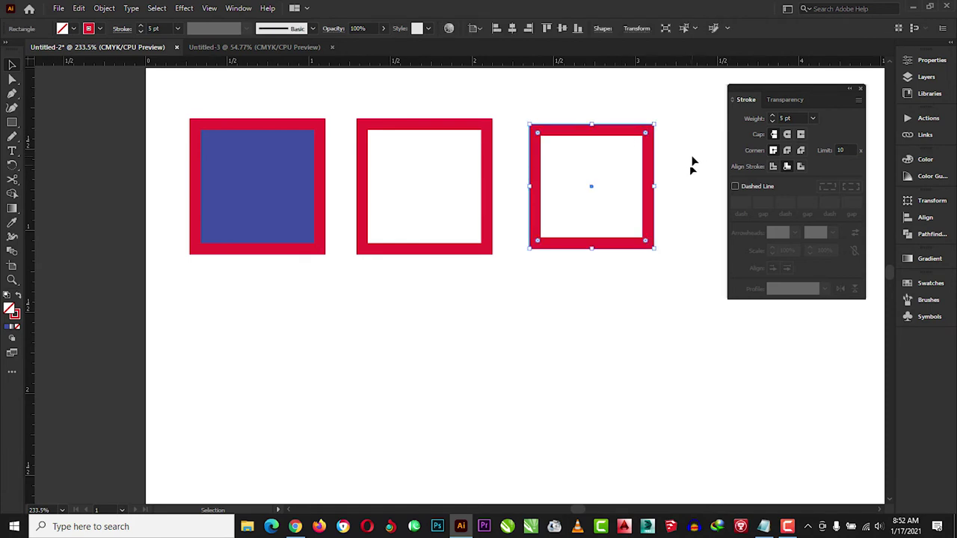
{"action": "left_click", "coordinate": [801, 167]}
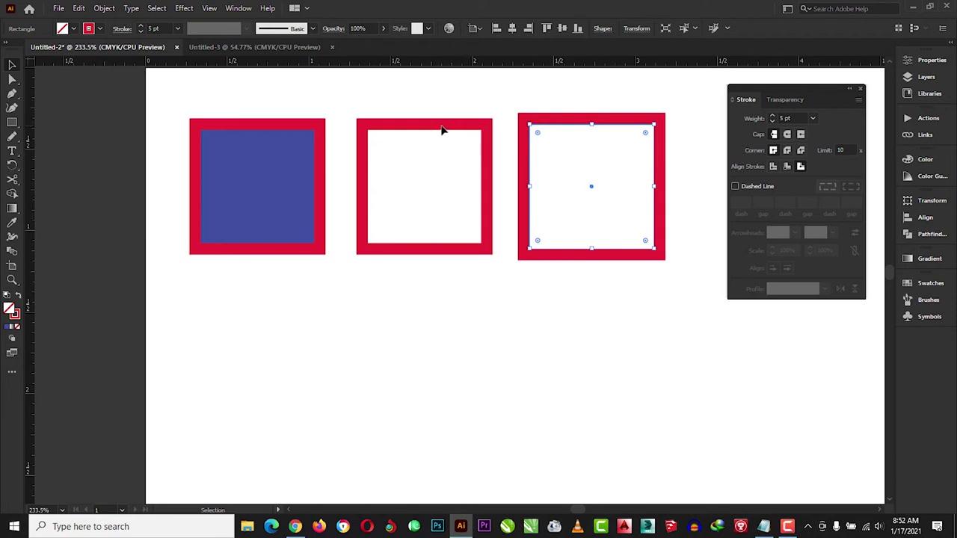
{"action": "left_click", "coordinate": [177, 30]}
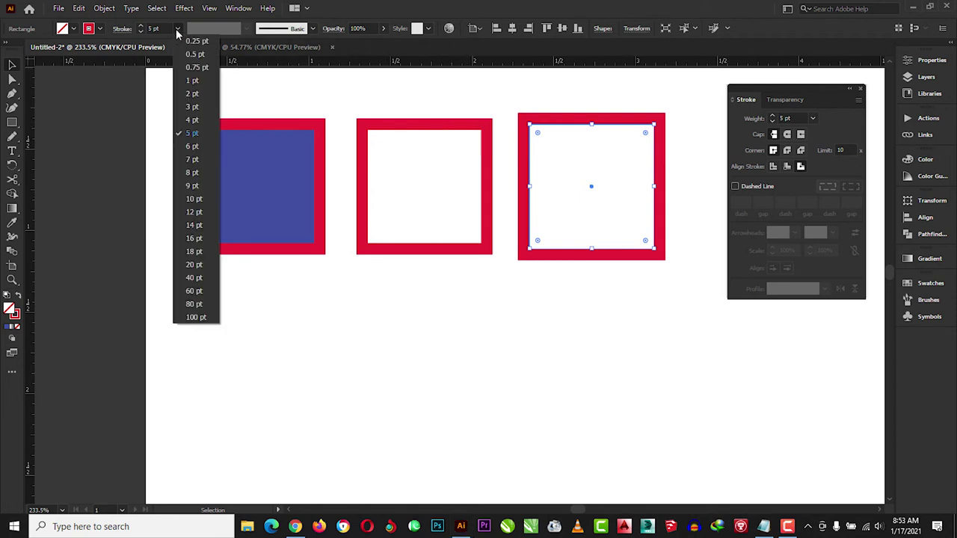
{"action": "left_click", "coordinate": [196, 251]}
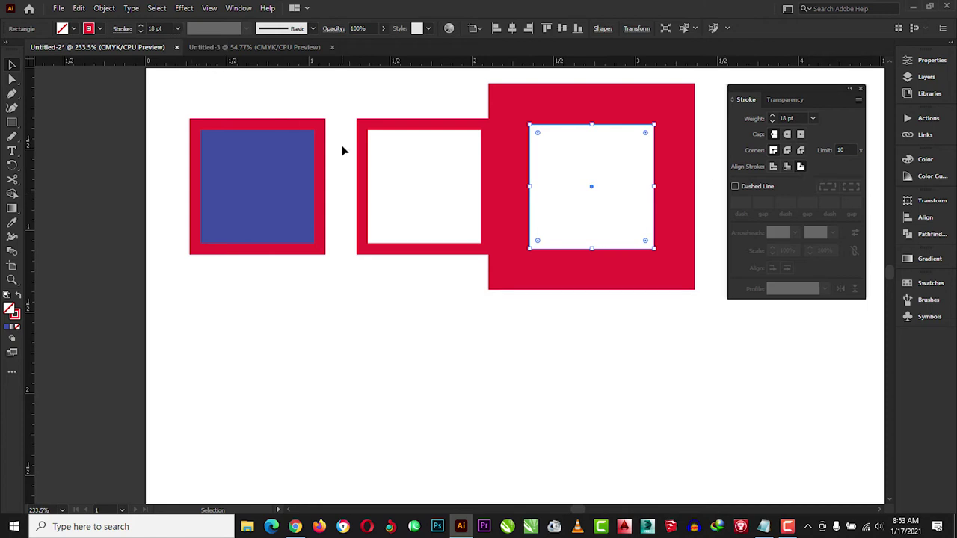
{"action": "left_click", "coordinate": [177, 28]}
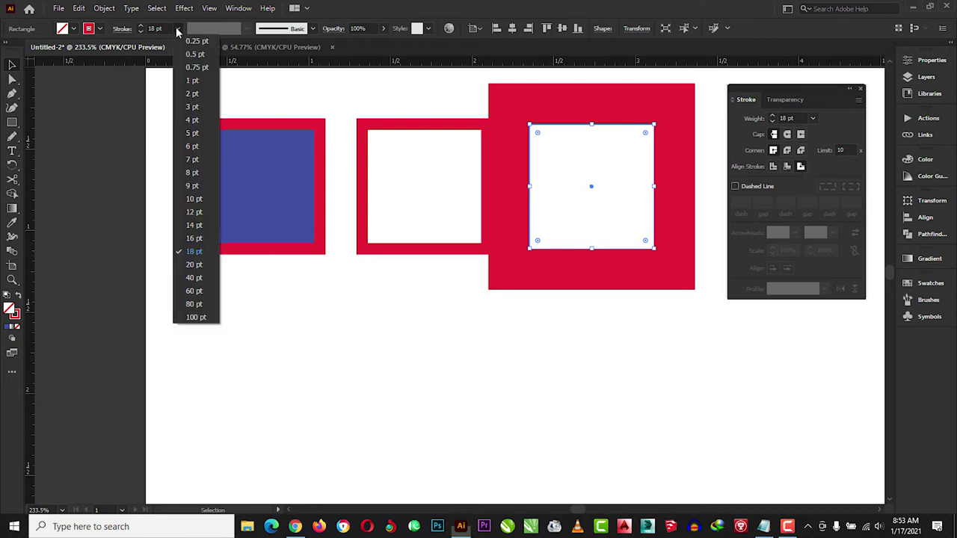
{"action": "left_click", "coordinate": [193, 137]}
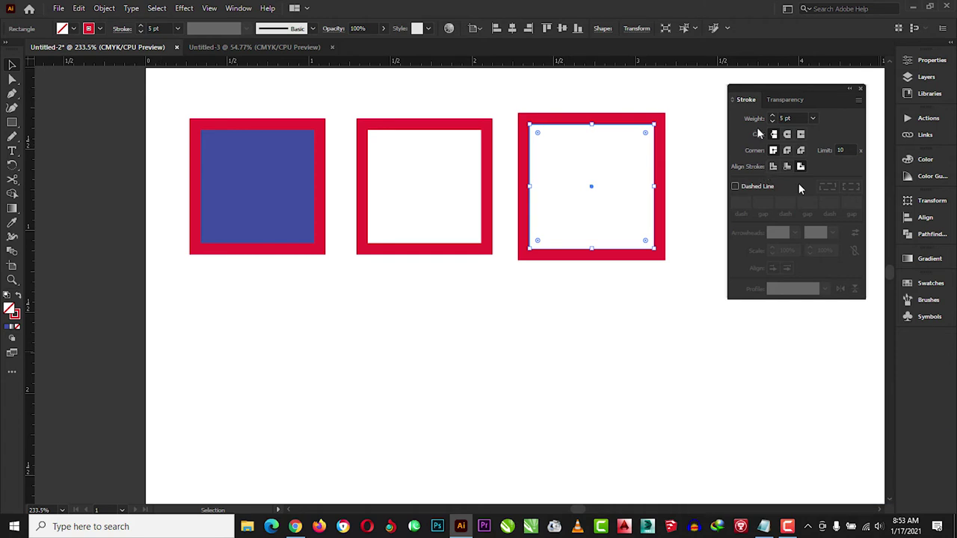
{"action": "left_click", "coordinate": [516, 278]}
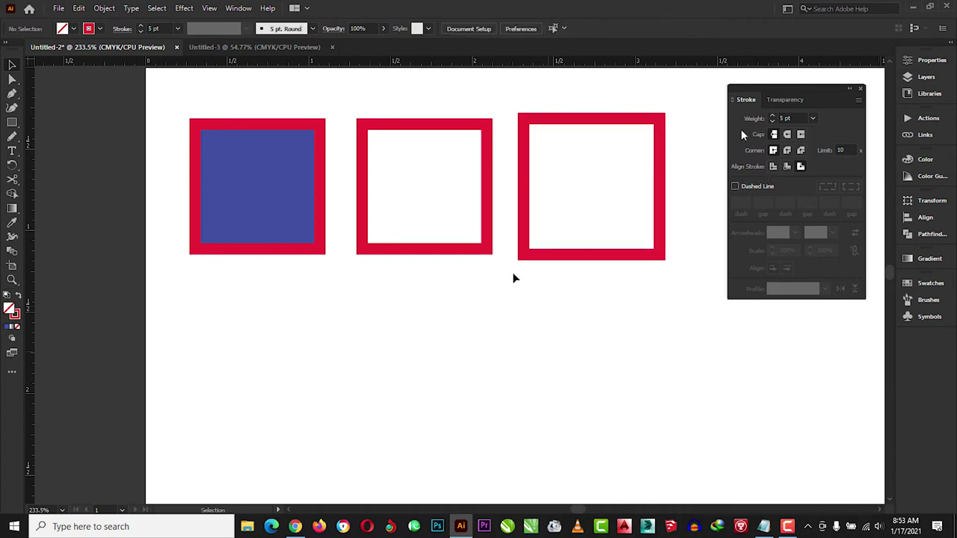
Enter and leave isolation mode on the middle square.
{"action": "left_click", "coordinate": [491, 252]}
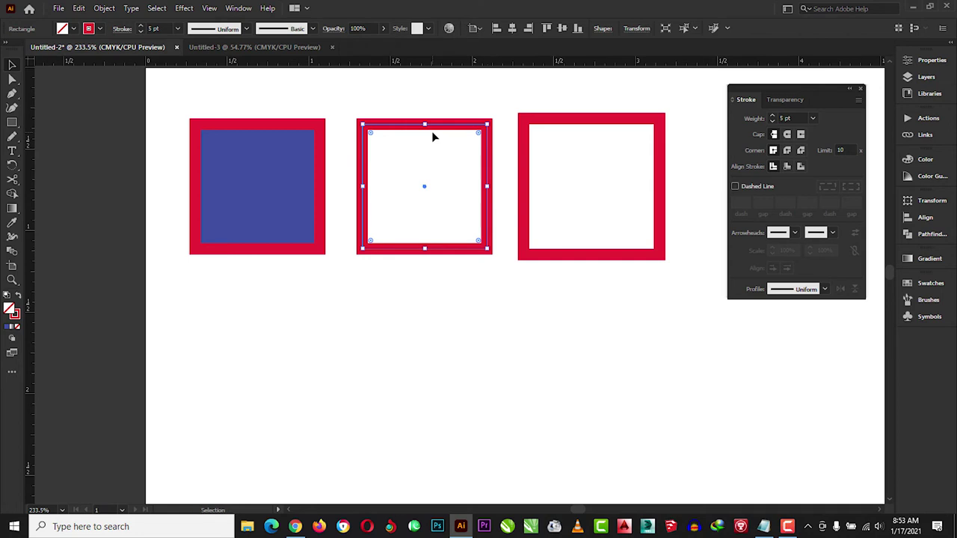
{"action": "left_click", "coordinate": [438, 132]}
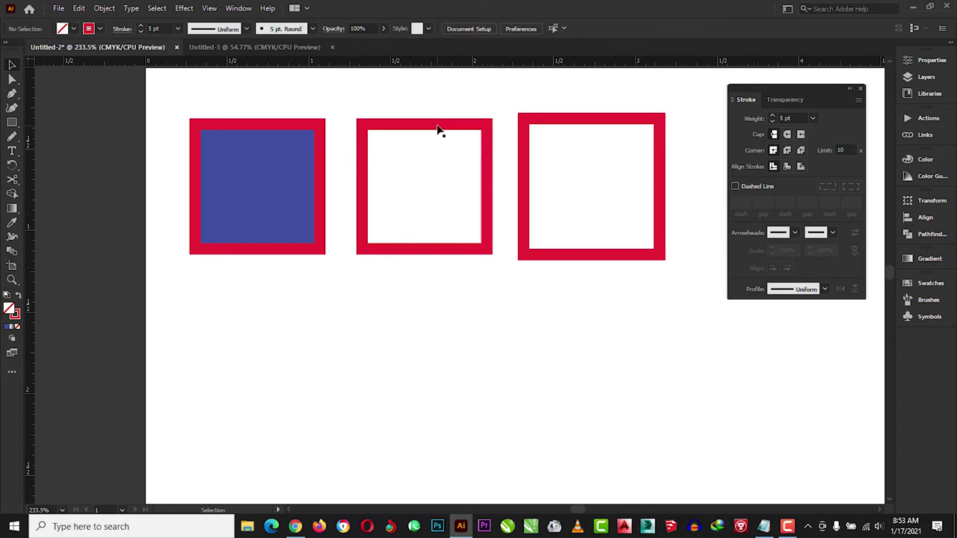
{"action": "left_click", "coordinate": [438, 131]}
{"action": "double_click", "coordinate": [438, 129]}
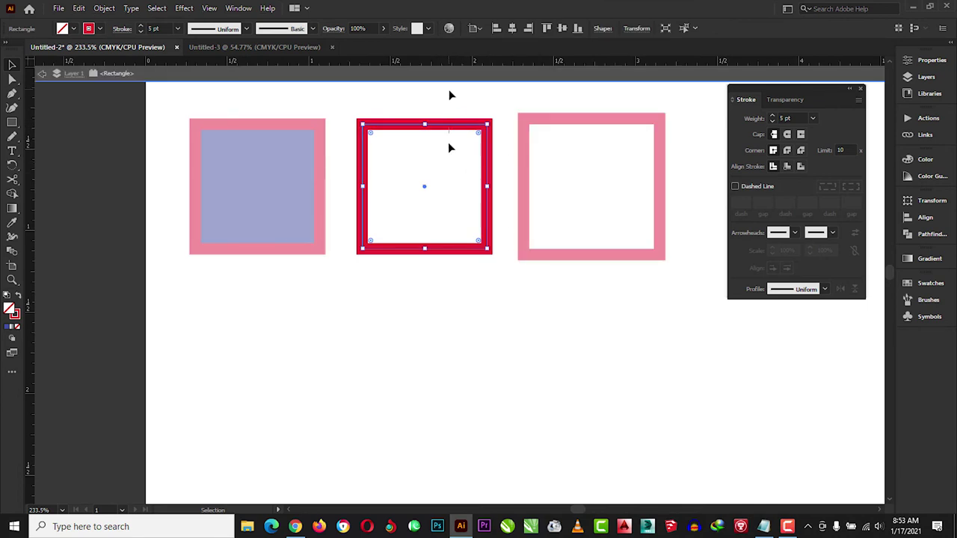
{"action": "left_click", "coordinate": [447, 269]}
{"action": "left_click", "coordinate": [40, 74]}
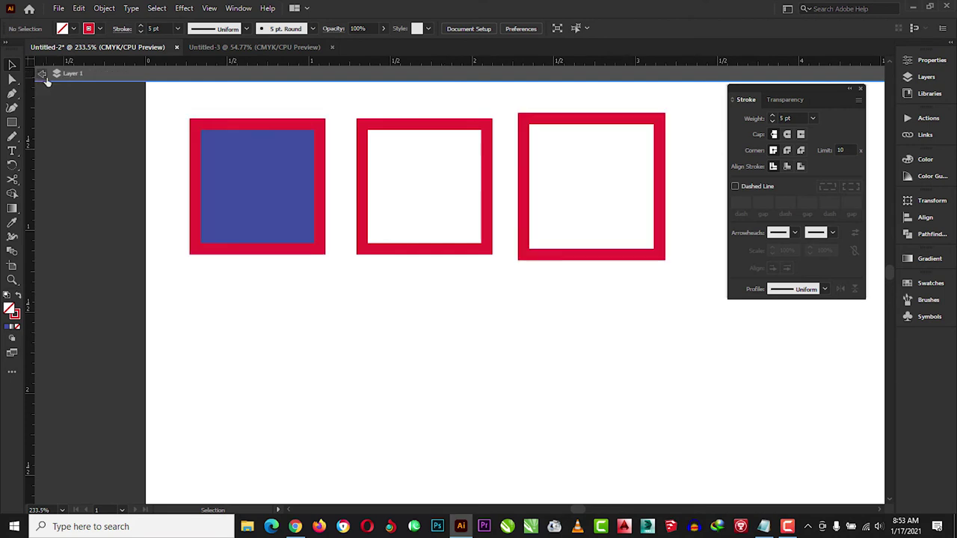
{"action": "double_click", "coordinate": [443, 135]}
{"action": "double_click", "coordinate": [93, 100]}
{"action": "left_click", "coordinate": [473, 125]}
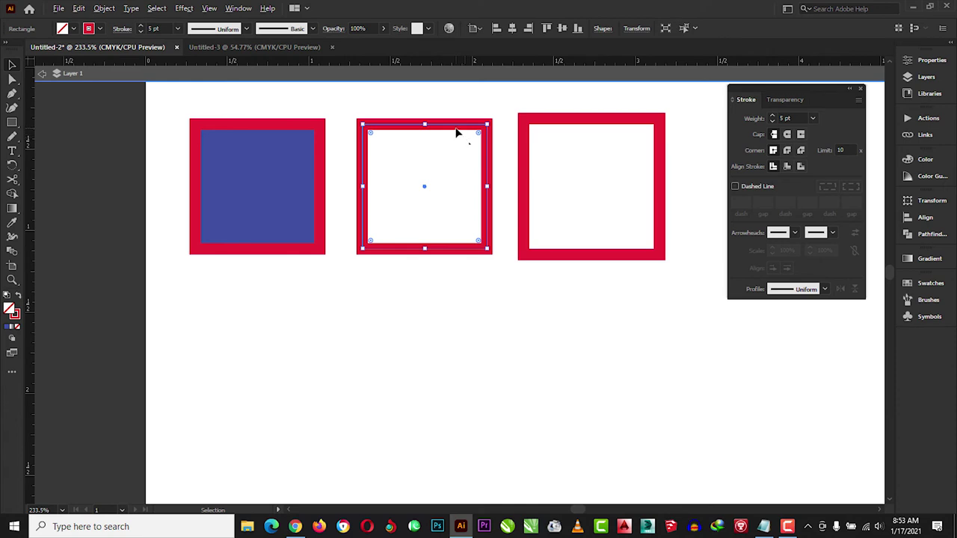
{"action": "mouse_move", "coordinate": [464, 137]}
{"action": "left_mouse_down"}
{"action": "mouse_move", "coordinate": [448, 140]}
{"action": "mouse_move", "coordinate": [450, 156]}
{"action": "left_mouse_up"}
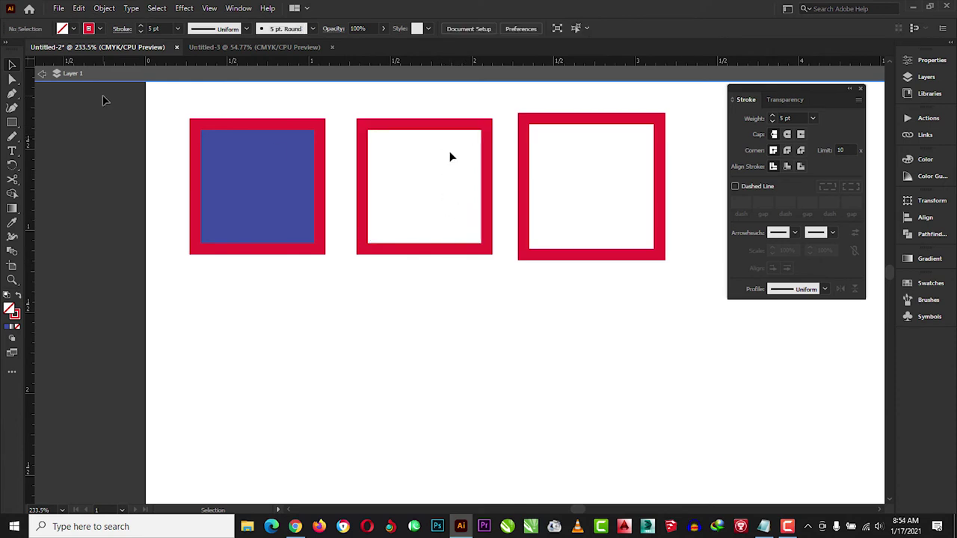
{"action": "left_click", "coordinate": [43, 74]}
Test-move the blue square, undo it, and marquee-select the middle square.
{"action": "left_click", "coordinate": [412, 126]}
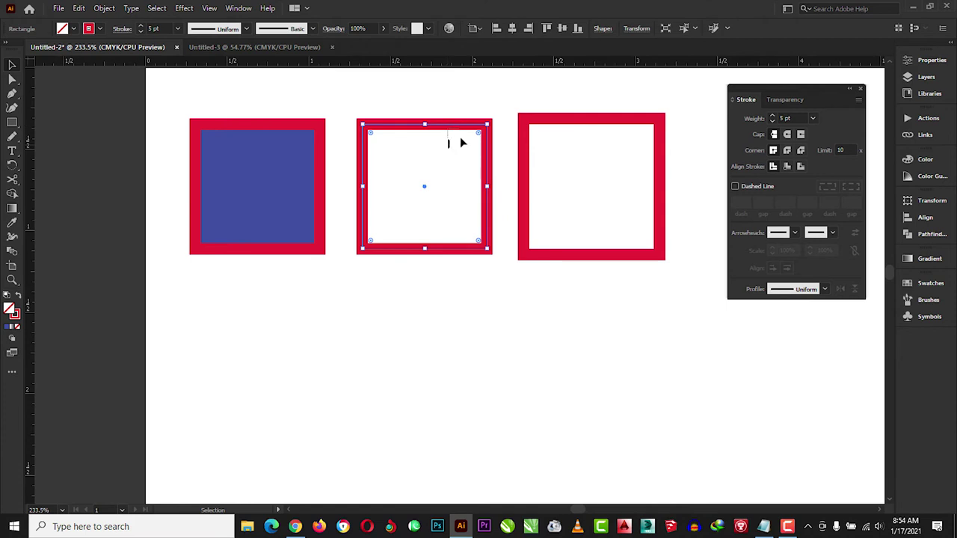
{"action": "left_click", "coordinate": [349, 141]}
{"action": "left_click", "coordinate": [447, 138]}
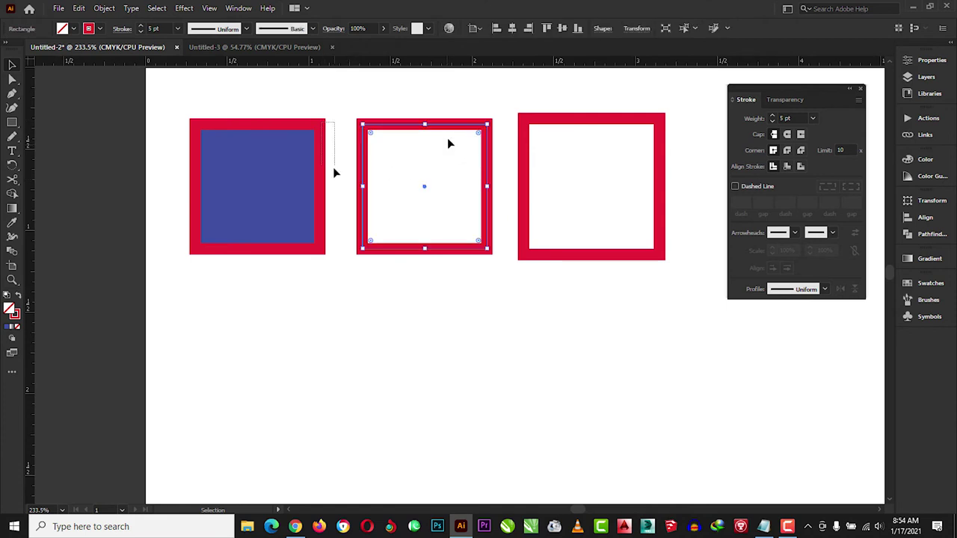
{"action": "left_click", "coordinate": [309, 131]}
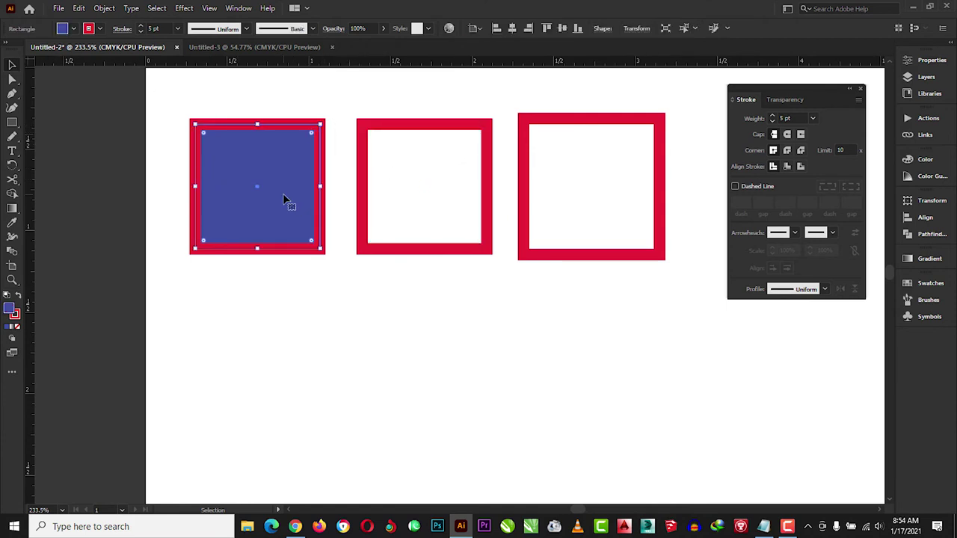
{"action": "left_click_drag", "start_coordinate": [284, 198], "coordinate": [271, 298]}
{"action": "key", "text": "ctrl+z"}
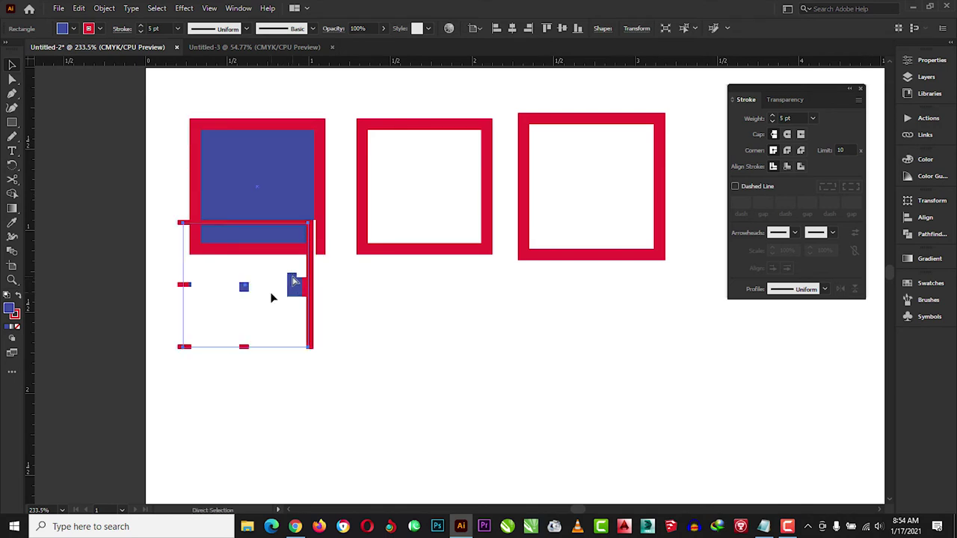
{"action": "left_click", "coordinate": [272, 297]}
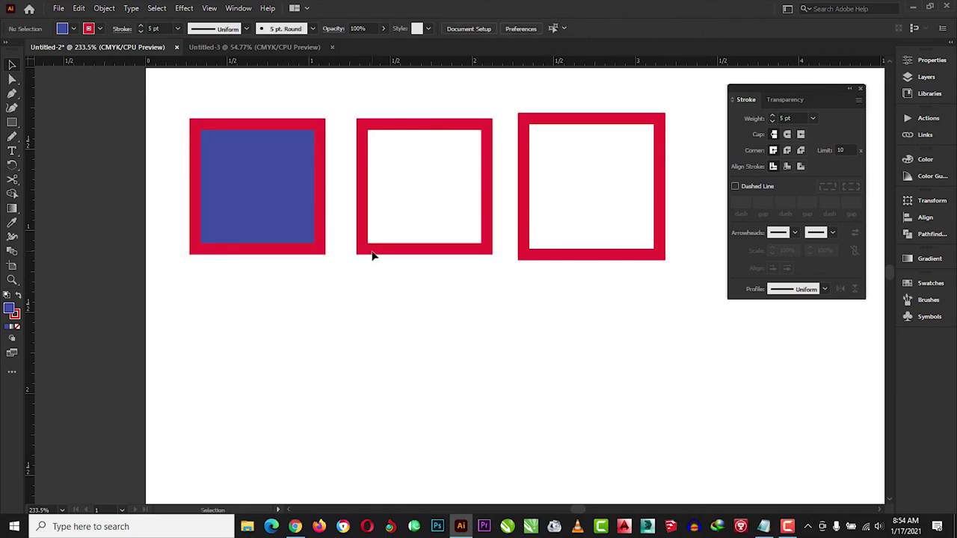
{"action": "left_click_drag", "start_coordinate": [347, 110], "coordinate": [503, 295]}
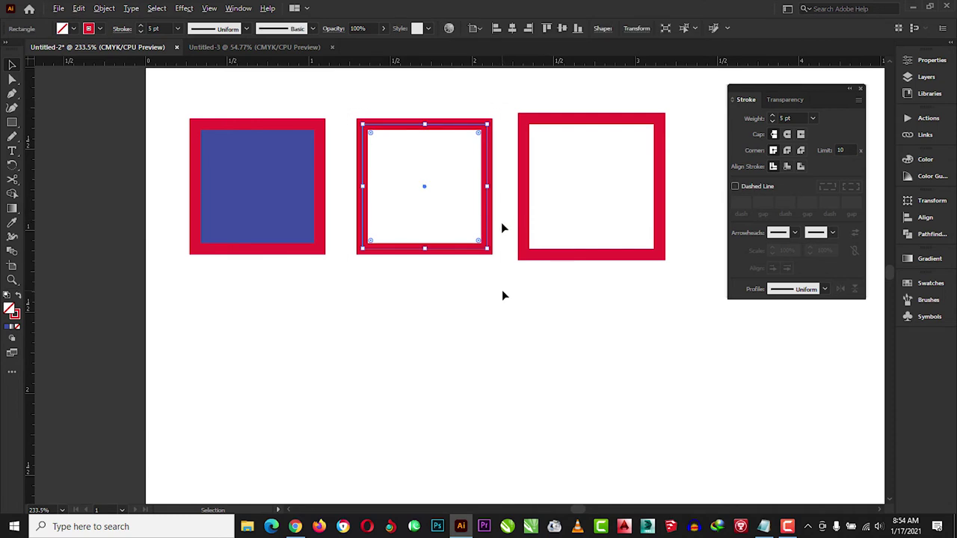
Duplicate the middle square straight below it with an Alt+Shift drag.
{"action": "left_click_drag", "start_coordinate": [490, 239], "coordinate": [492, 391]}
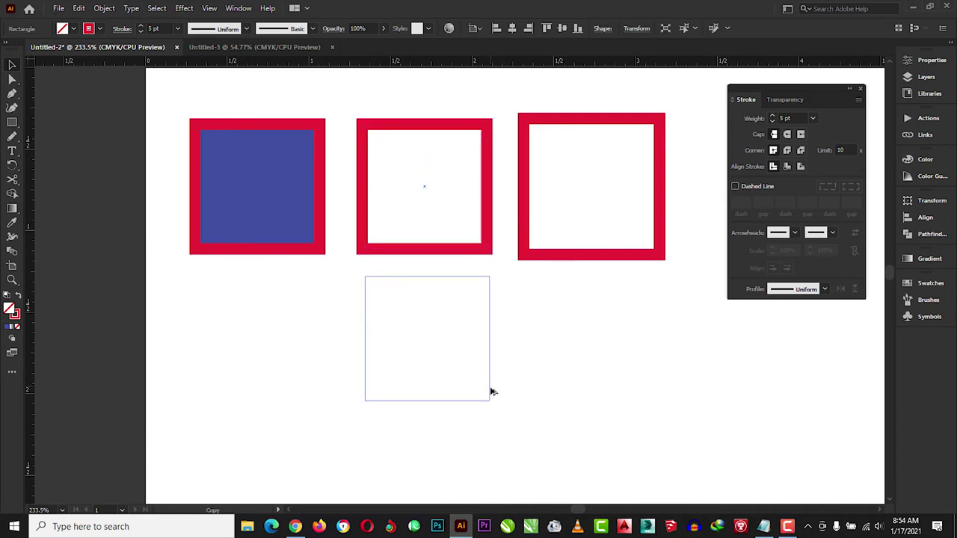
{"action": "left_click_drag", "start_coordinate": [493, 392], "coordinate": [491, 404]}
{"action": "left_click", "coordinate": [575, 366]}
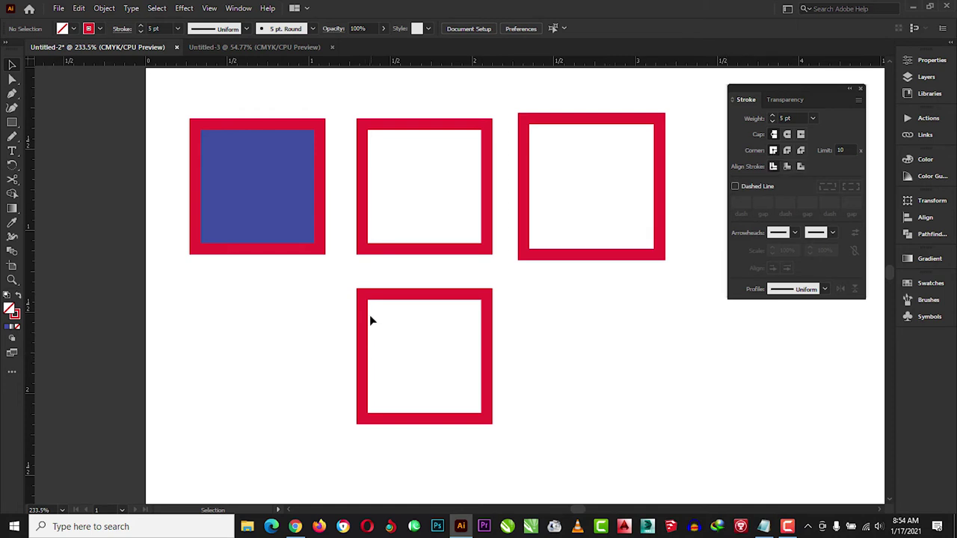
{"action": "left_click_drag", "start_coordinate": [332, 278], "coordinate": [400, 337]}
{"action": "left_click_drag", "start_coordinate": [333, 278], "coordinate": [378, 314]}
{"action": "left_click", "coordinate": [561, 311]}
{"action": "key", "text": "ctrl+z"}
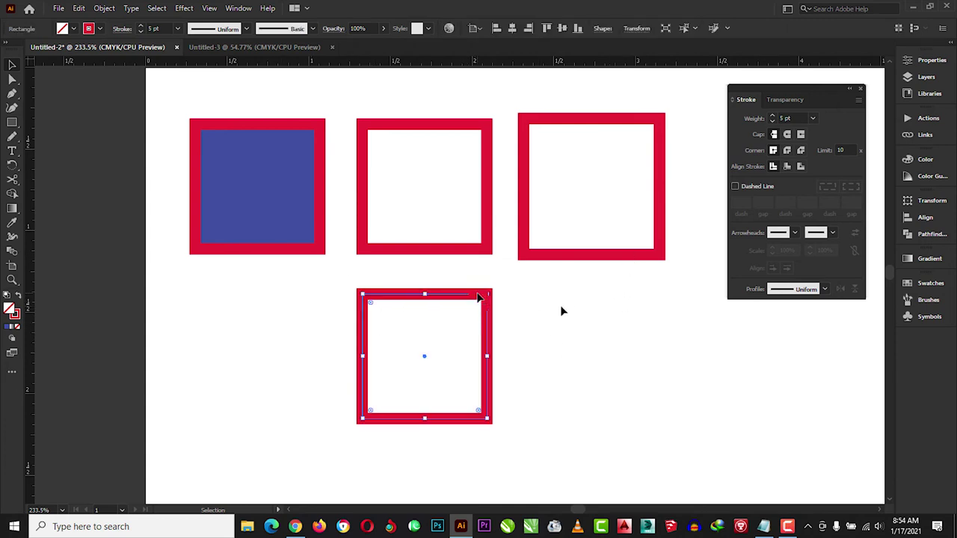
Give the bottom square rounded stroke corners.
{"action": "left_click", "coordinate": [560, 305]}
{"action": "left_click", "coordinate": [434, 302]}
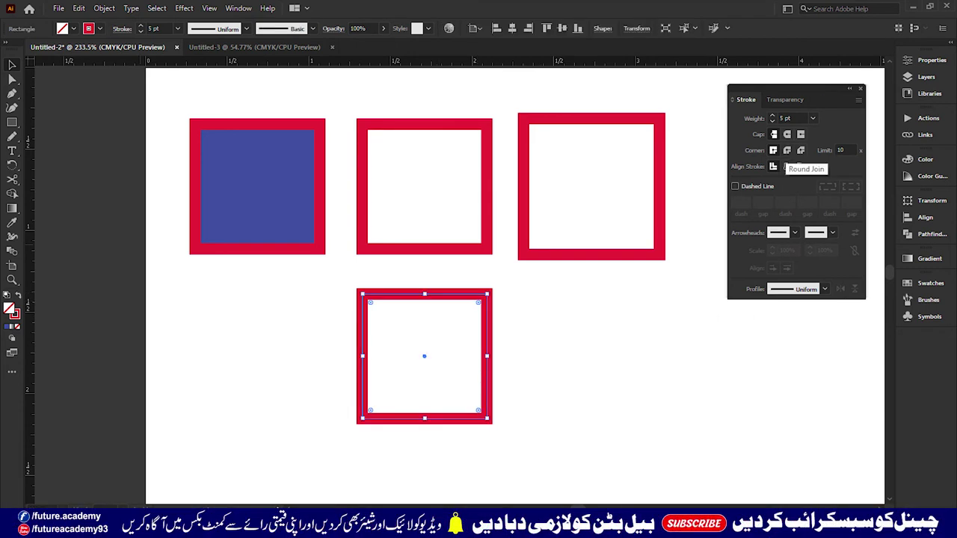
{"action": "left_click", "coordinate": [786, 150]}
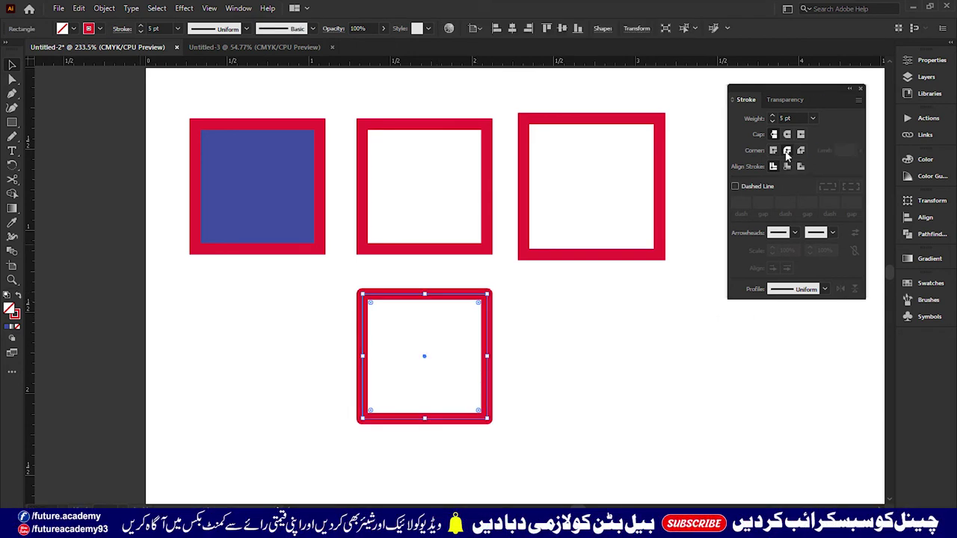
{"action": "left_click", "coordinate": [562, 355]}
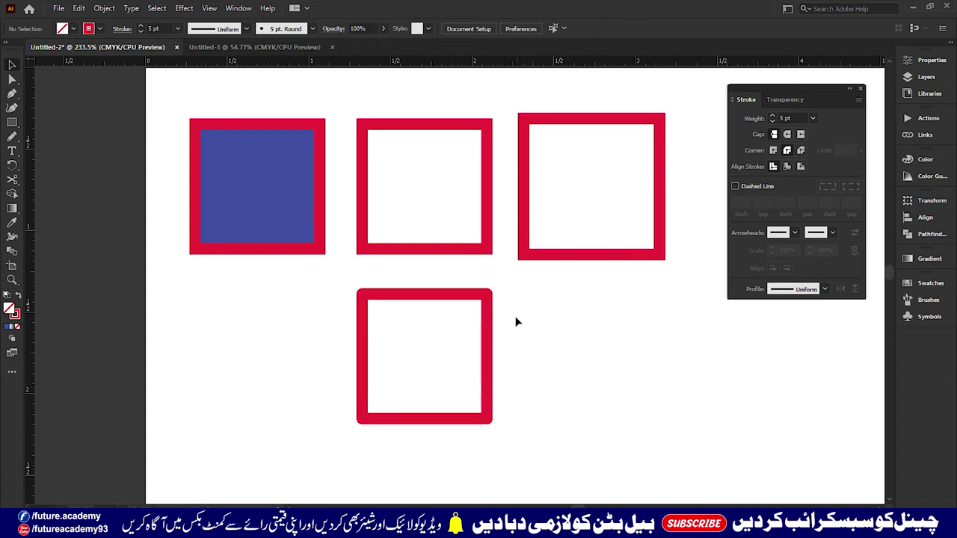
{"action": "left_click", "coordinate": [388, 293]}
{"action": "left_click", "coordinate": [383, 326]}
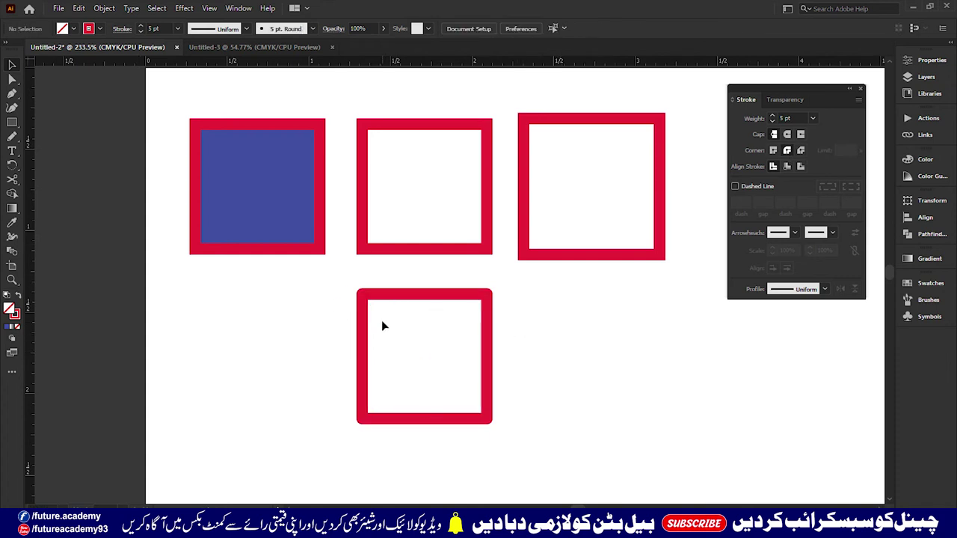
Set the bottom square's stroke weight to 9 pt.
{"action": "left_click", "coordinate": [178, 30]}
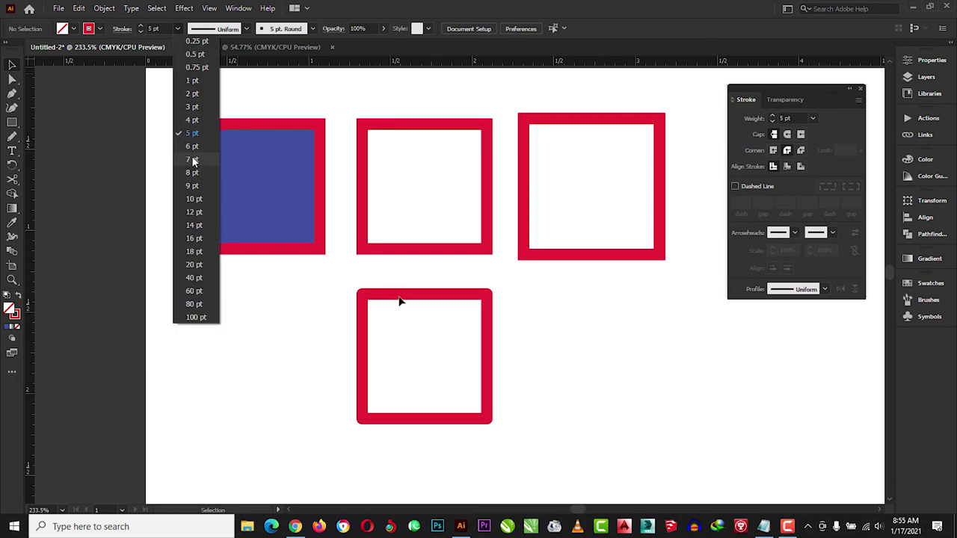
{"action": "left_click", "coordinate": [194, 199]}
{"action": "scroll", "coordinate": [369, 306], "scroll_direction": "down", "scroll_amount": 3}
{"action": "mouse_move", "coordinate": [336, 161]}
{"action": "left_mouse_down"}
{"action": "mouse_move", "coordinate": [531, 454]}
{"action": "mouse_move", "coordinate": [519, 402]}
{"action": "left_mouse_up"}
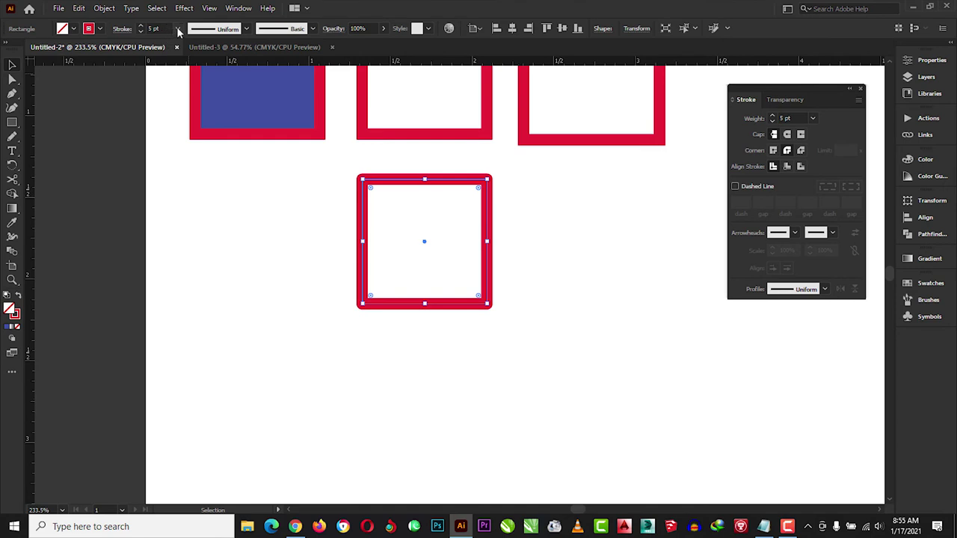
{"action": "left_click", "coordinate": [178, 29]}
{"action": "left_click", "coordinate": [197, 186]}
{"action": "left_click", "coordinate": [536, 207]}
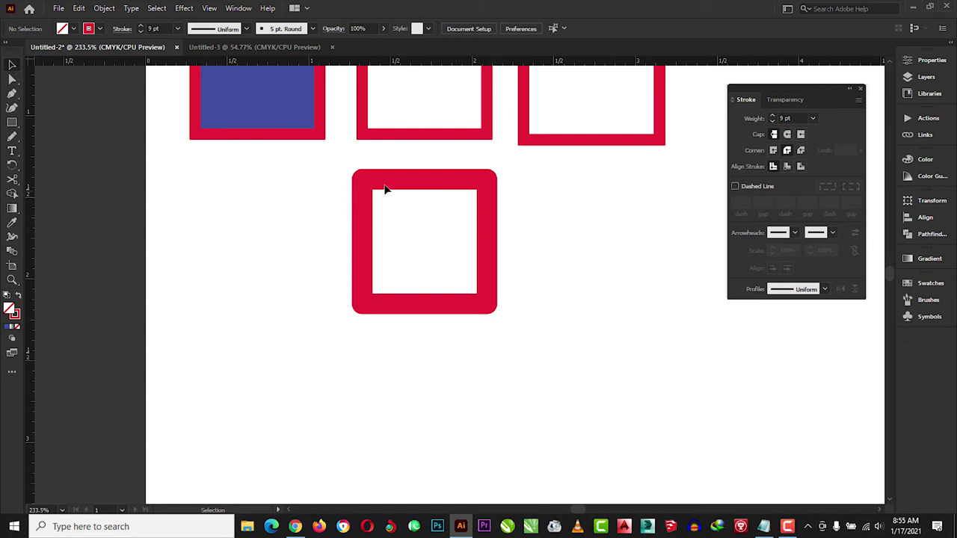
Reselect the lower square and undo an accidental slight rotation.
{"action": "left_click_drag", "start_coordinate": [302, 150], "coordinate": [533, 364]}
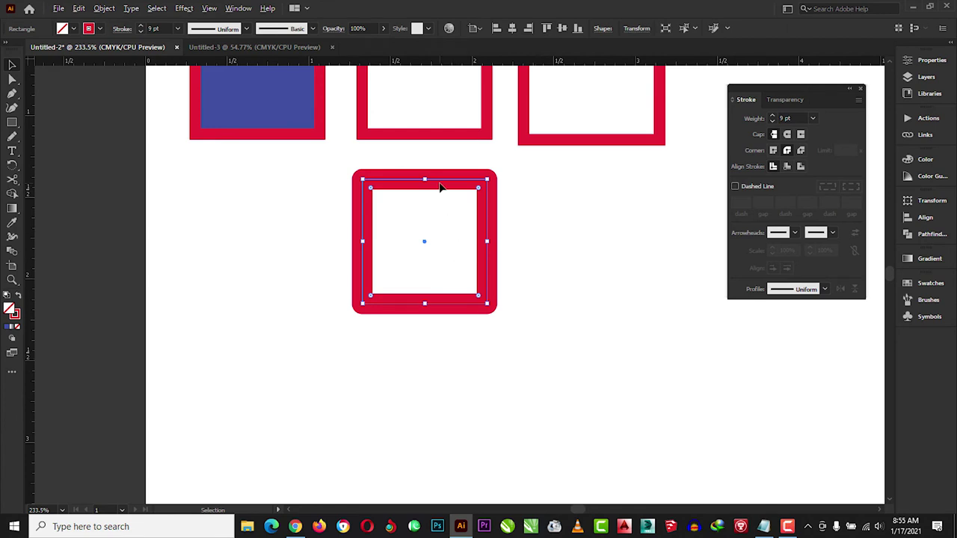
{"action": "left_click", "coordinate": [463, 192]}
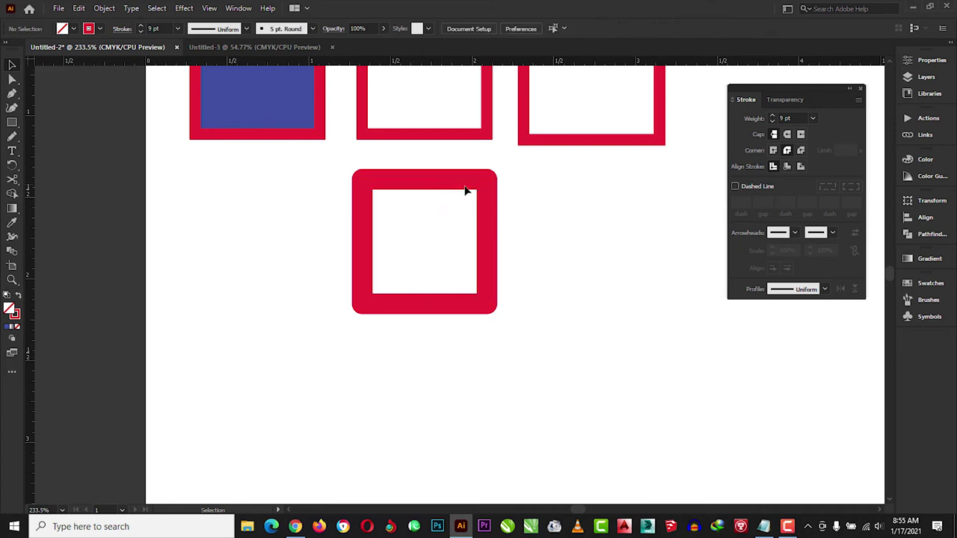
{"action": "left_click_drag", "start_coordinate": [482, 351], "coordinate": [357, 164]}
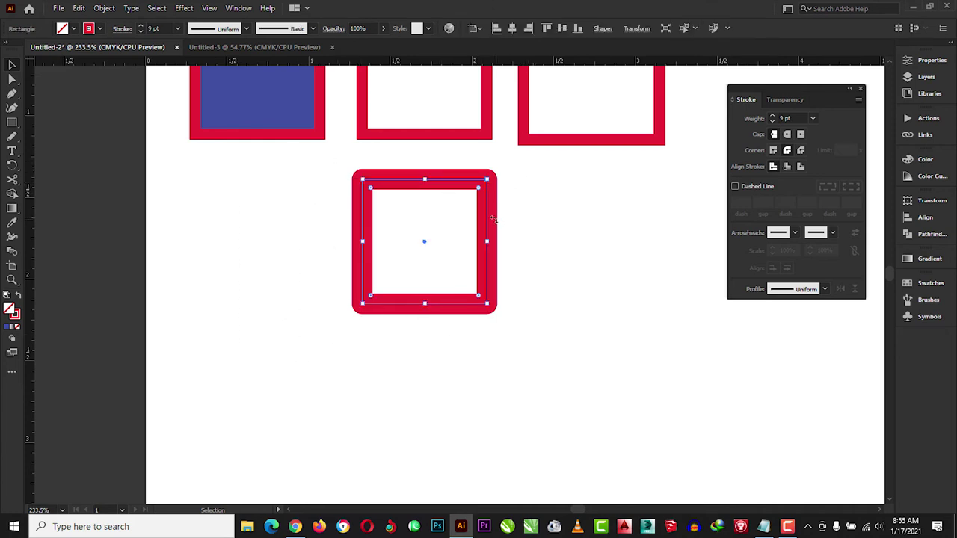
{"action": "mouse_move", "coordinate": [482, 348]}
{"action": "left_mouse_down"}
{"action": "mouse_move", "coordinate": [358, 169]}
{"action": "mouse_move", "coordinate": [411, 162]}
{"action": "left_mouse_up"}
{"action": "left_click", "coordinate": [280, 284]}
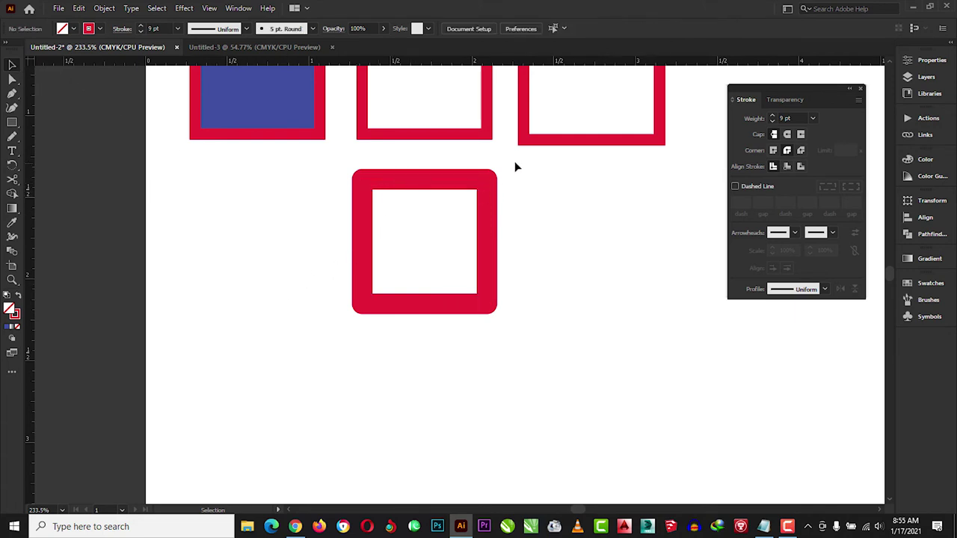
{"action": "left_click_drag", "start_coordinate": [515, 165], "coordinate": [364, 353]}
{"action": "left_click", "coordinate": [364, 353]}
{"action": "left_click", "coordinate": [394, 196]}
{"action": "left_click_drag", "start_coordinate": [396, 196], "coordinate": [301, 217]}
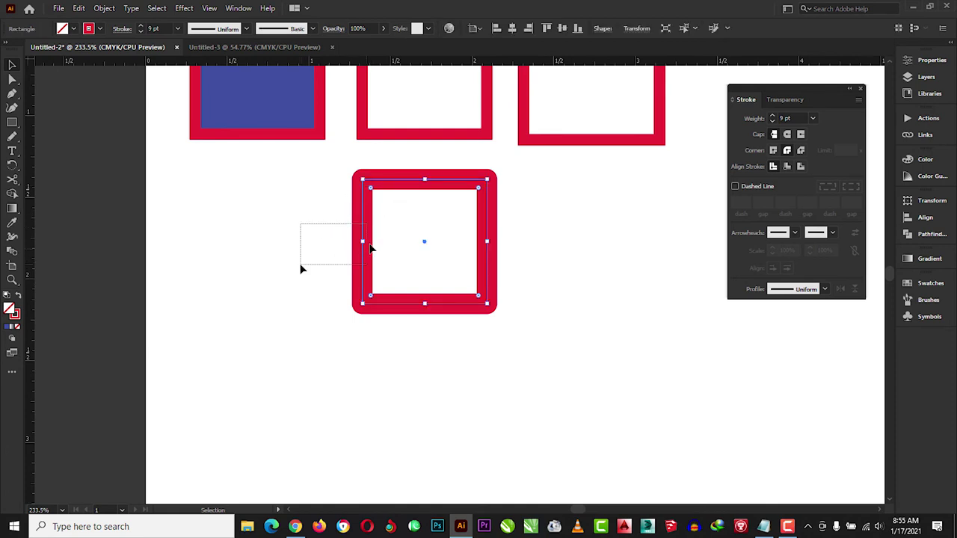
{"action": "mouse_move", "coordinate": [366, 230]}
{"action": "left_mouse_down"}
{"action": "mouse_move", "coordinate": [369, 293]}
{"action": "mouse_move", "coordinate": [366, 230]}
{"action": "mouse_move", "coordinate": [533, 284]}
{"action": "left_mouse_up"}
{"action": "key", "text": "ctrl+z"}
{"action": "left_click", "coordinate": [543, 286]}
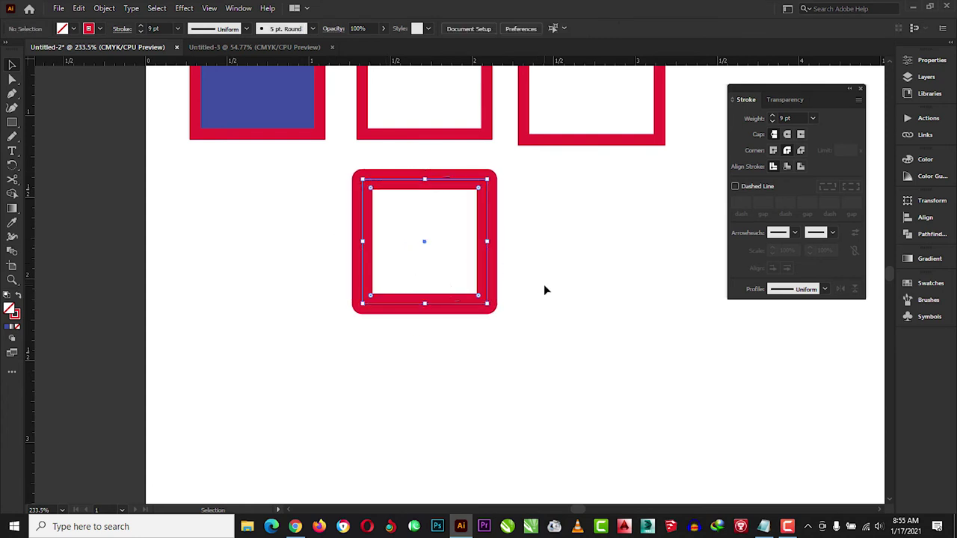
{"action": "left_click", "coordinate": [539, 142]}
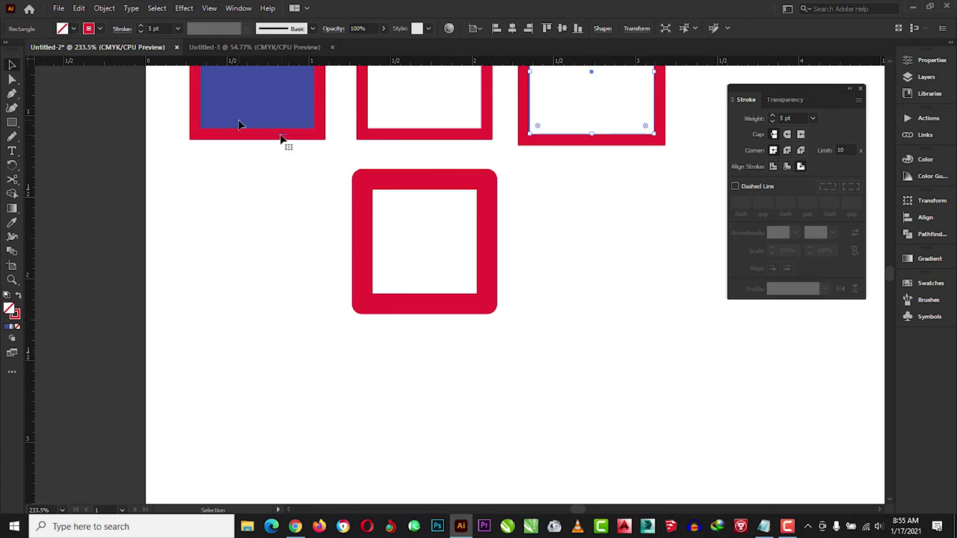
Copy the blue square beside the thick one, remove its fill, and apply Bevel Join.
{"action": "left_click_drag", "start_coordinate": [284, 96], "coordinate": [617, 299]}
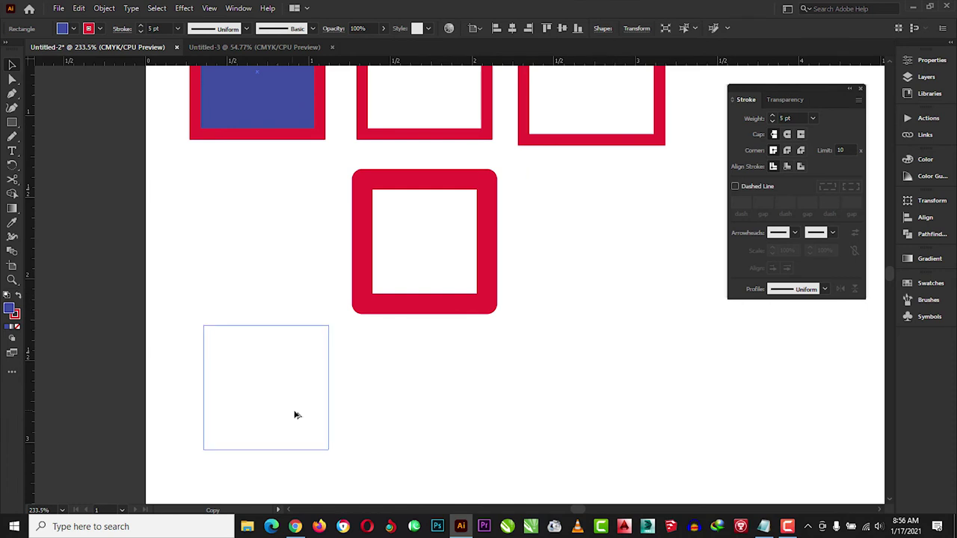
{"action": "left_click_drag", "start_coordinate": [617, 299], "coordinate": [617, 269]}
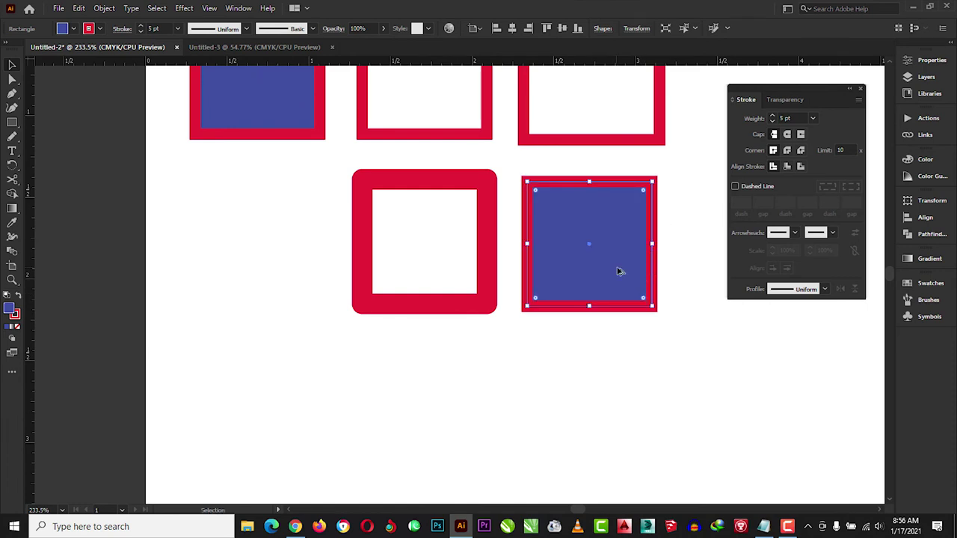
{"action": "left_click", "coordinate": [18, 327]}
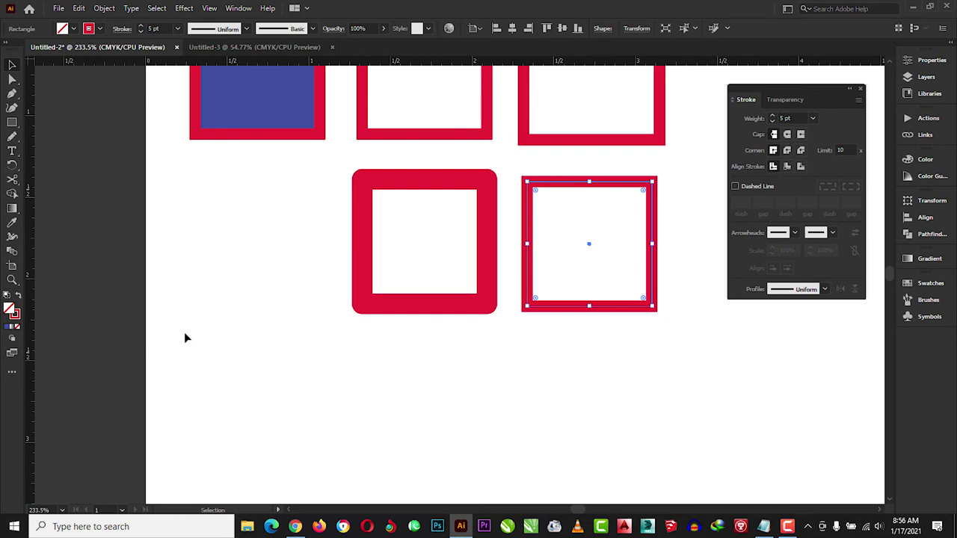
{"action": "left_click", "coordinate": [800, 151]}
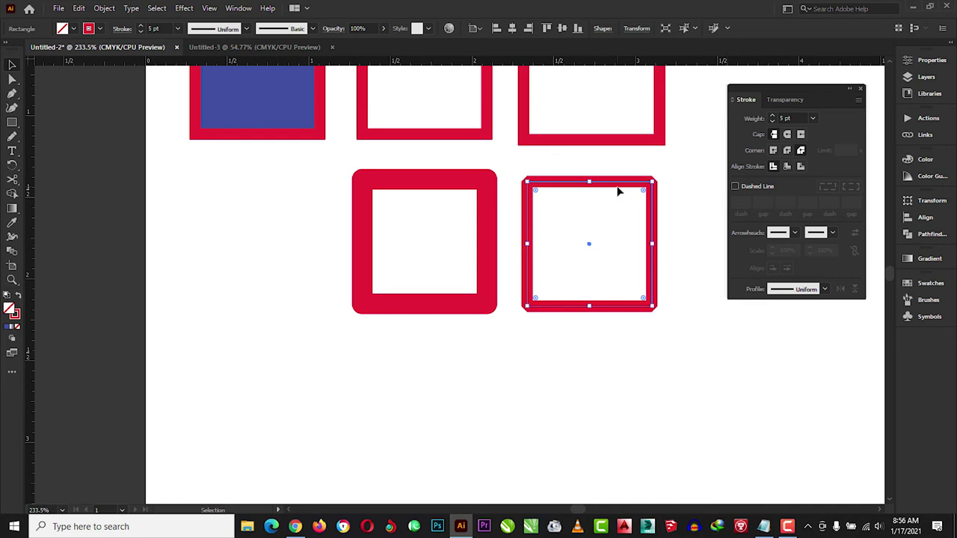
Nudge the bevelled square slightly left to line it up.
{"action": "left_click_drag", "start_coordinate": [604, 192], "coordinate": [415, 224]}
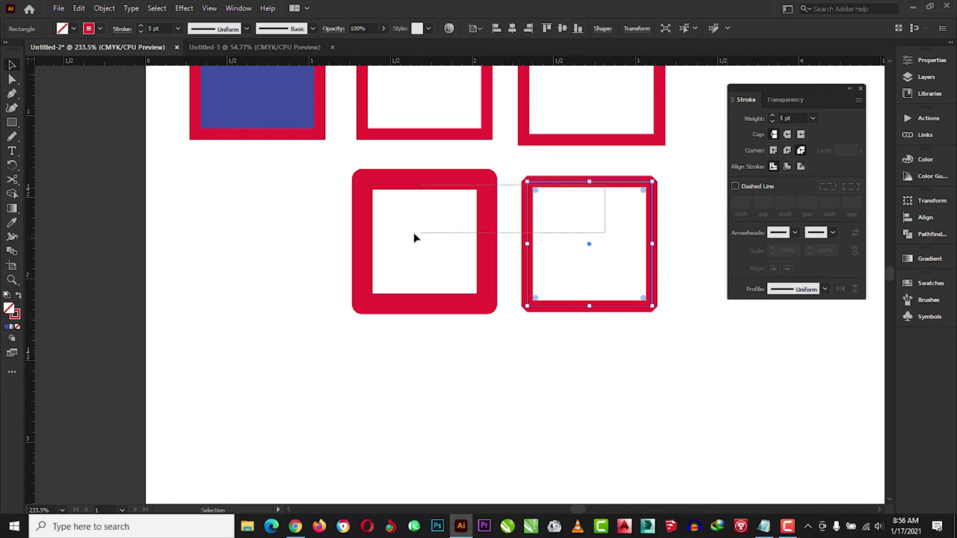
{"action": "left_click", "coordinate": [635, 220]}
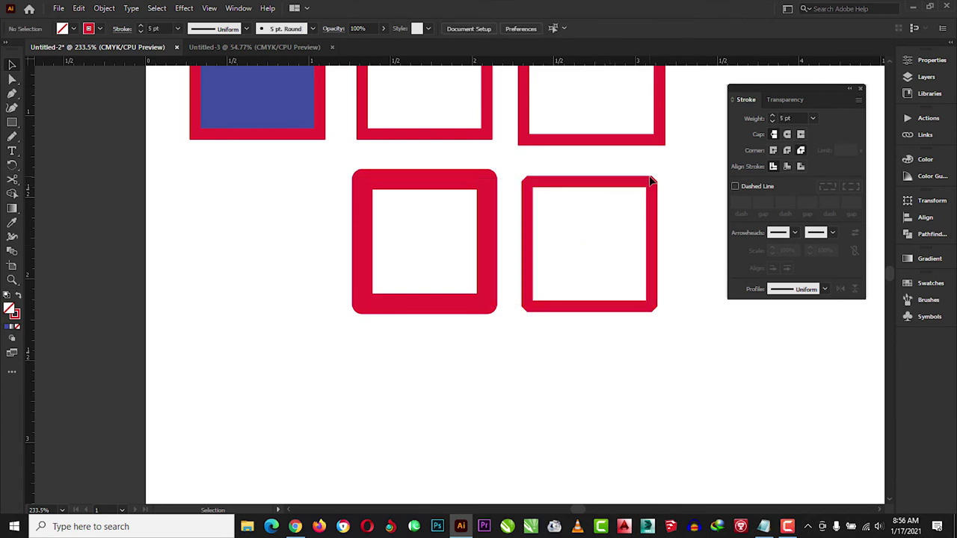
{"action": "left_click", "coordinate": [656, 199]}
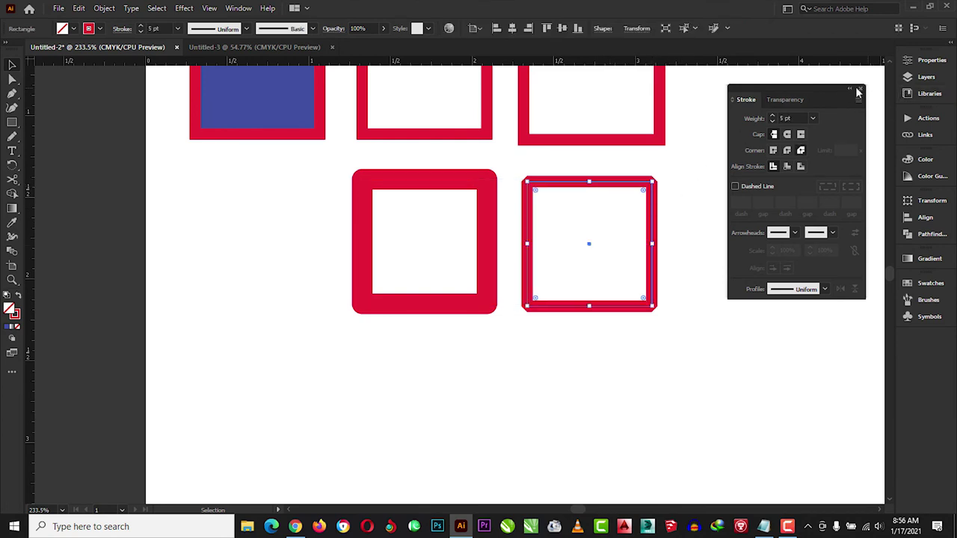
{"action": "left_click_drag", "start_coordinate": [634, 180], "coordinate": [627, 250]}
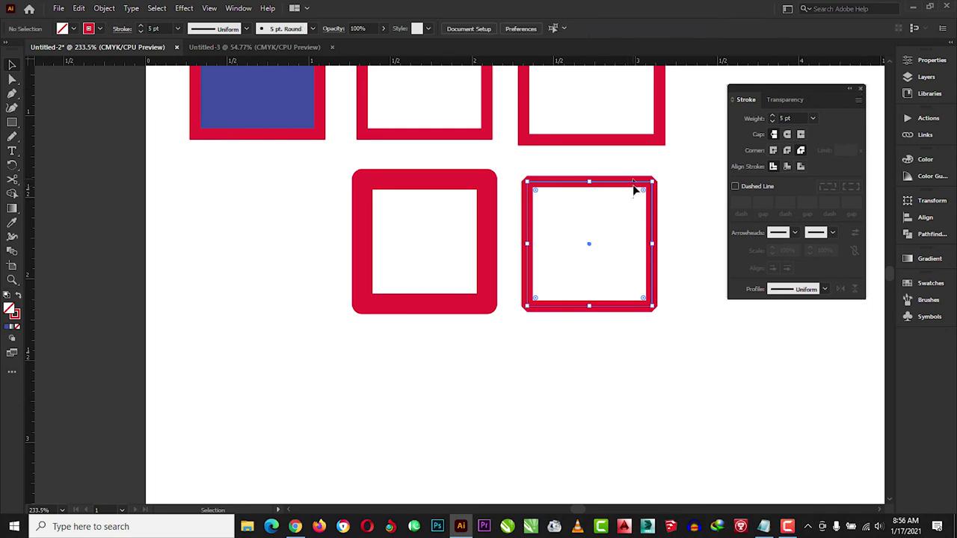
{"action": "left_click_drag", "start_coordinate": [631, 181], "coordinate": [629, 181]}
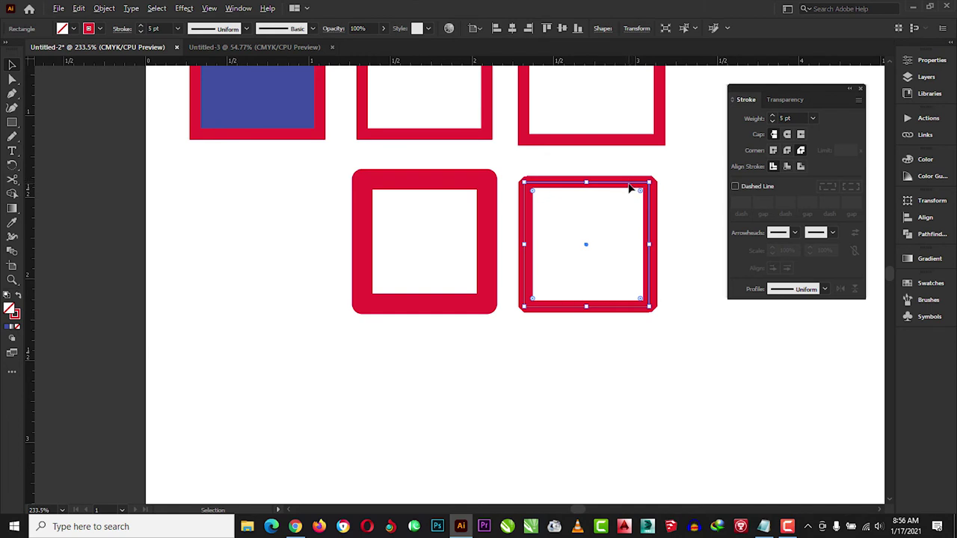
Copy the bevelled square below it, switch to Miter Join, and dash its 5 pt stroke.
{"action": "mouse_move", "coordinate": [630, 187]}
{"action": "left_mouse_down"}
{"action": "mouse_move", "coordinate": [628, 340]}
{"action": "mouse_move", "coordinate": [660, 346]}
{"action": "left_mouse_up"}
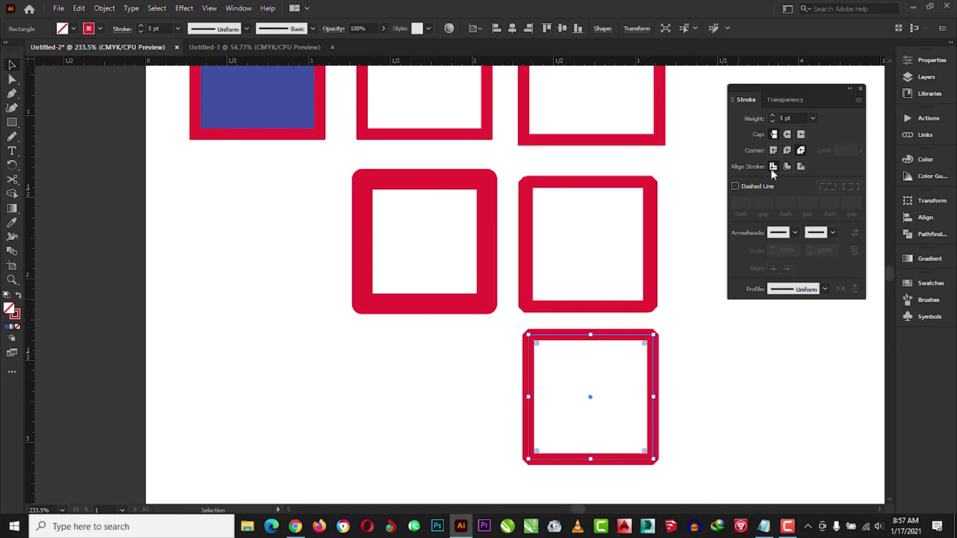
{"action": "left_click", "coordinate": [774, 150]}
{"action": "key", "text": "ctrl+z"}
{"action": "key", "text": "ctrl+shift+z"}
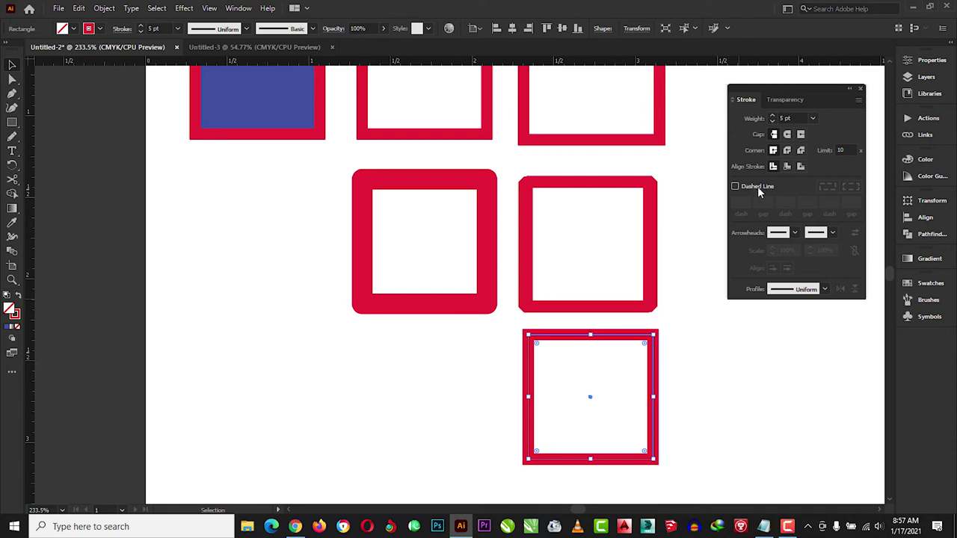
{"action": "left_click", "coordinate": [758, 187]}
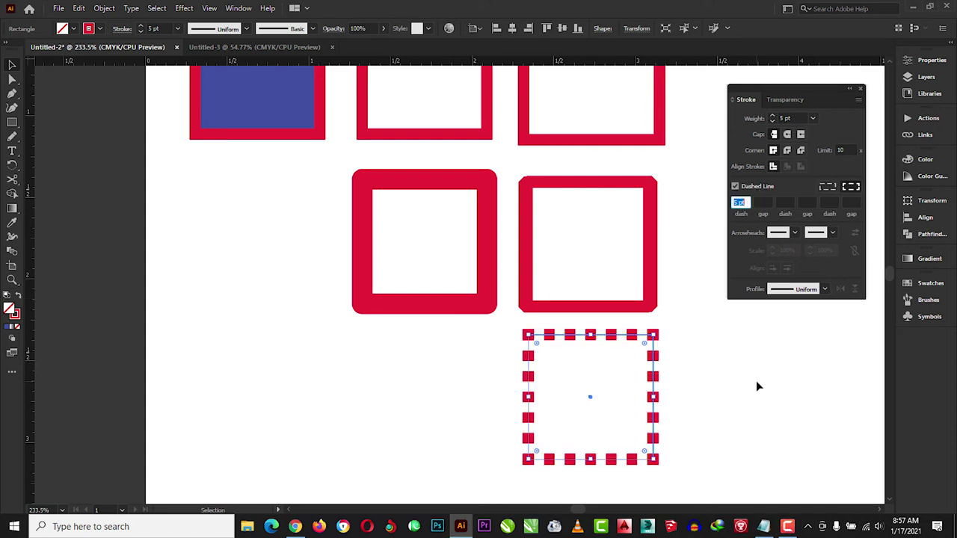
{"action": "left_click", "coordinate": [692, 376]}
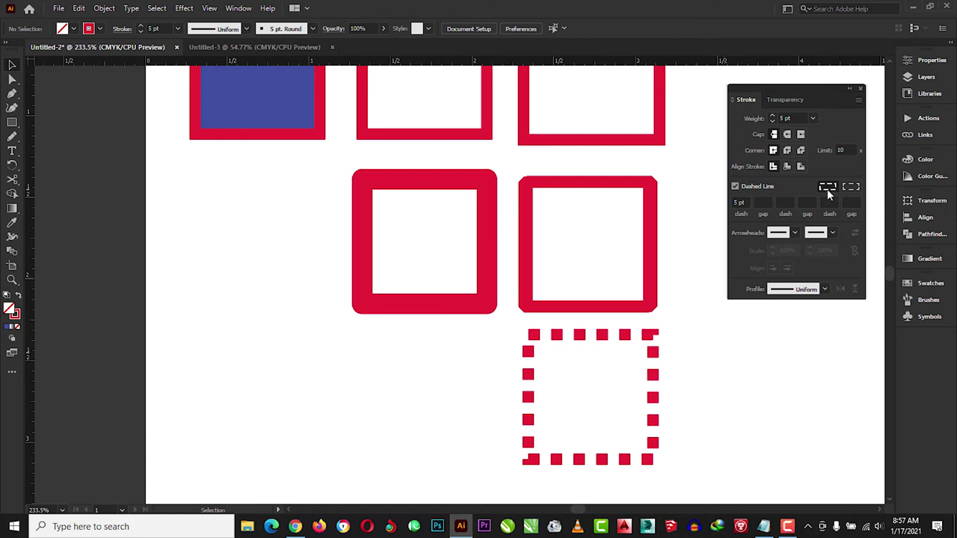
Select the dashed square and set its first dash length to 2 pt.
{"action": "left_click", "coordinate": [747, 203]}
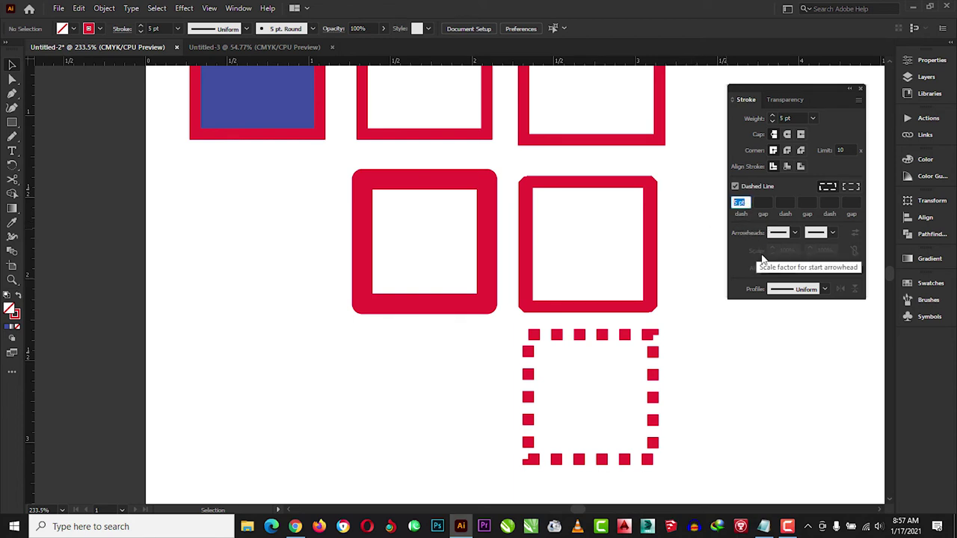
{"action": "type", "text": "2"}
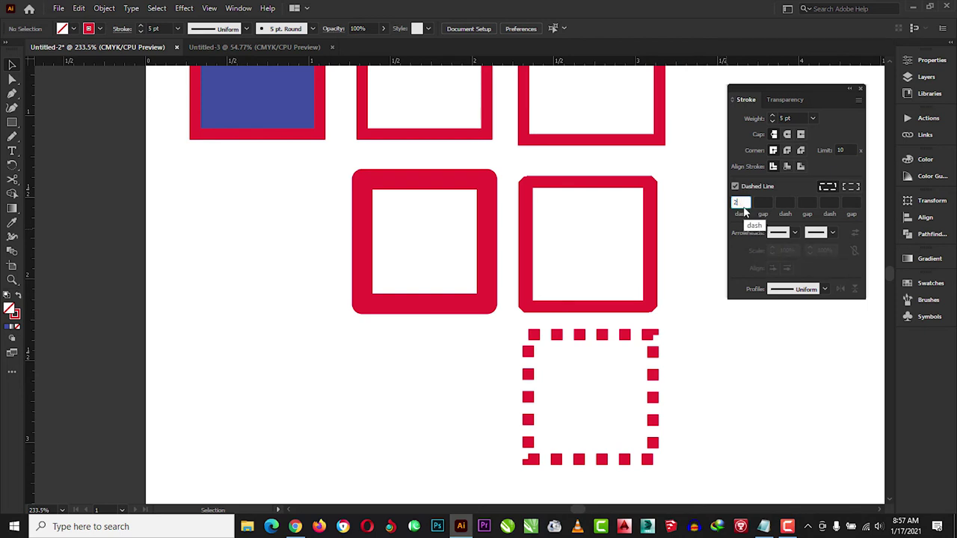
{"action": "key", "text": "Return"}
{"action": "left_click", "coordinate": [786, 346]}
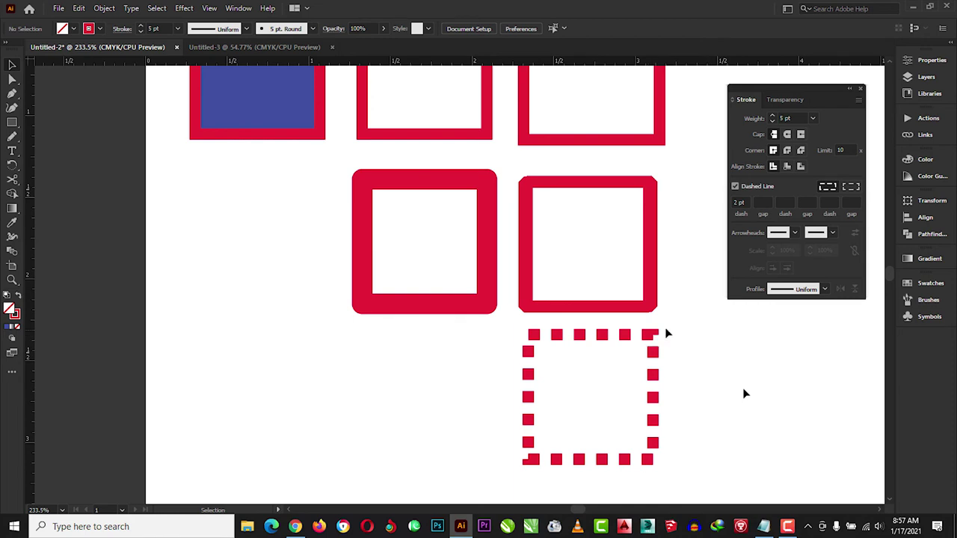
{"action": "mouse_move", "coordinate": [673, 318]}
{"action": "left_mouse_down"}
{"action": "mouse_move", "coordinate": [583, 472]}
{"action": "mouse_move", "coordinate": [513, 483]}
{"action": "left_mouse_up"}
{"action": "left_click_drag", "start_coordinate": [590, 460], "coordinate": [591, 462]}
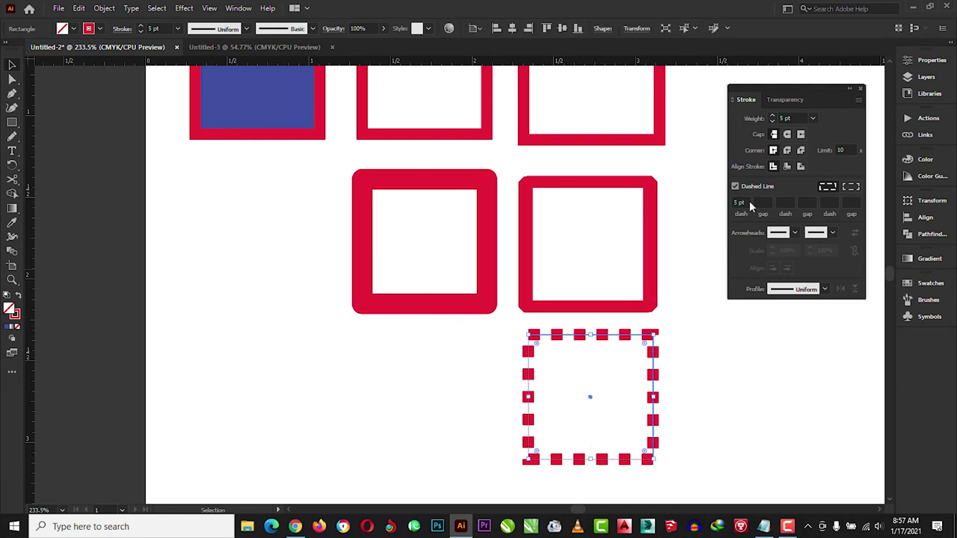
{"action": "double_click", "coordinate": [747, 202]}
{"action": "type", "text": "2"}
{"action": "key", "text": "Return"}
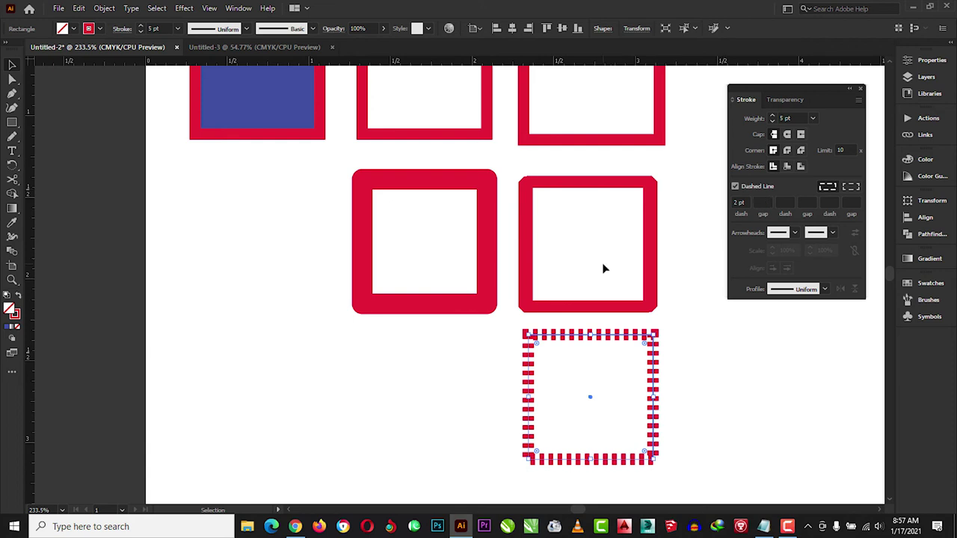
Add a 3 pt gap and a 4 pt second dash to the square's pattern.
{"action": "left_click", "coordinate": [762, 202]}
{"action": "type", "text": "3"}
{"action": "key", "text": "Return"}
{"action": "left_click", "coordinate": [761, 201]}
{"action": "key", "text": "Return"}
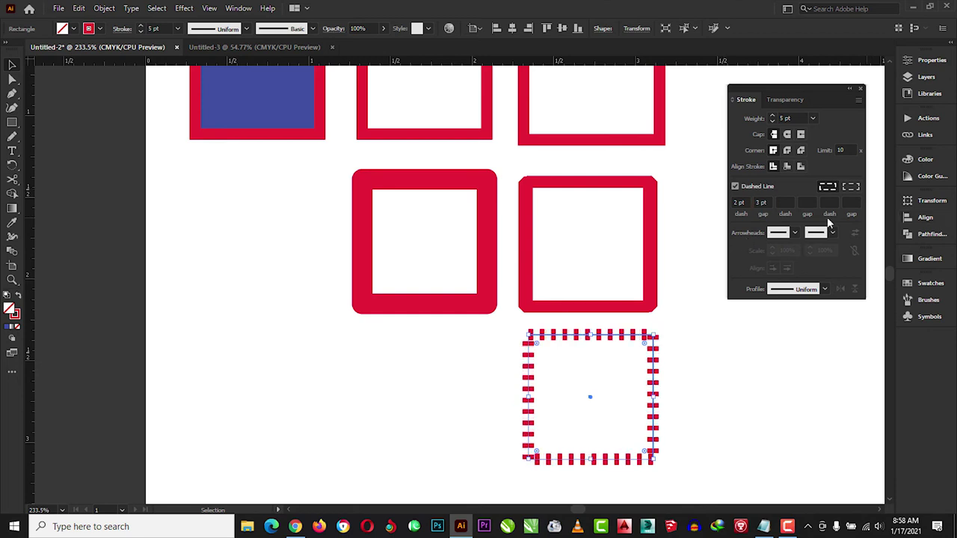
{"action": "left_click", "coordinate": [784, 202]}
{"action": "type", "text": "4"}
{"action": "type", "text": "4"}
{"action": "key", "text": "Return"}
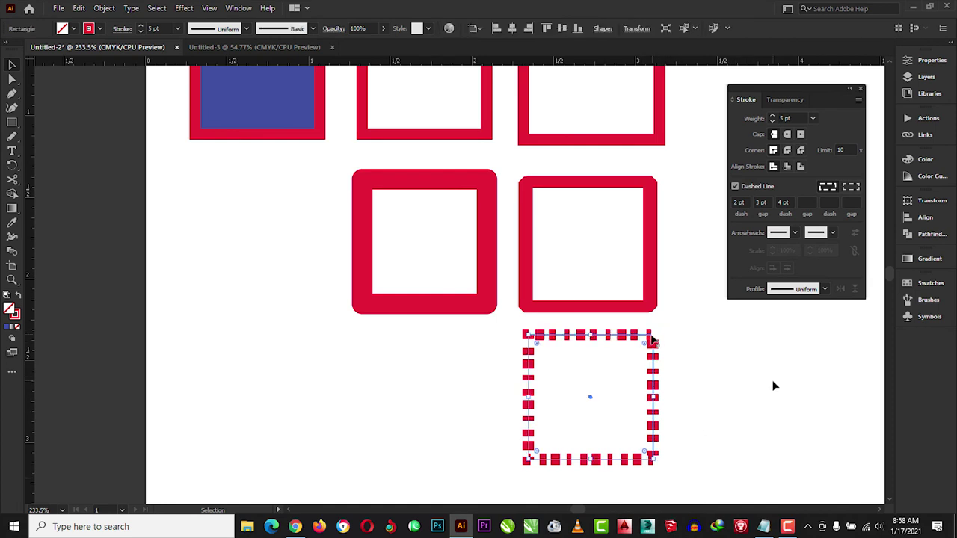
{"action": "left_click", "coordinate": [774, 386]}
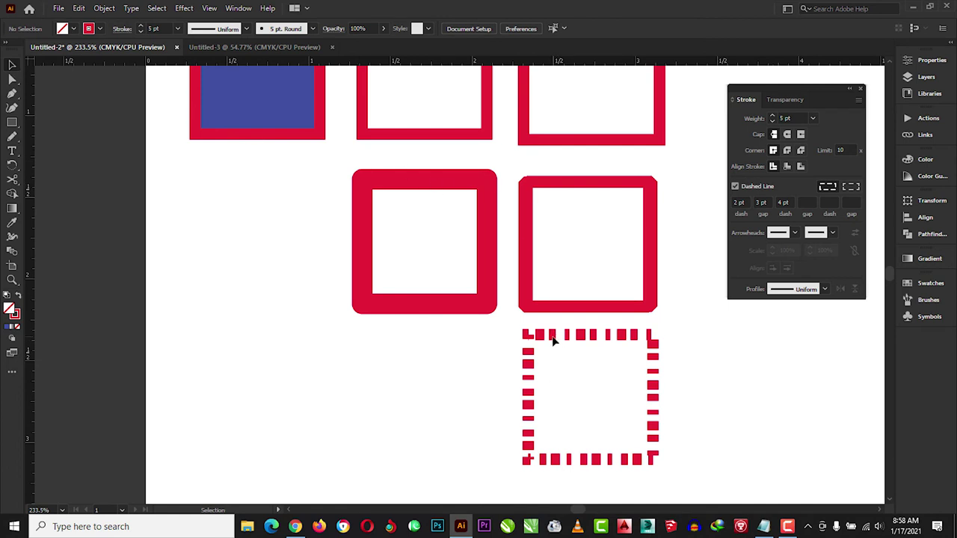
Alt-drag a copy of the dashed square to its left, with dashes aligned to corners.
{"action": "left_click_drag", "start_coordinate": [686, 325], "coordinate": [452, 482]}
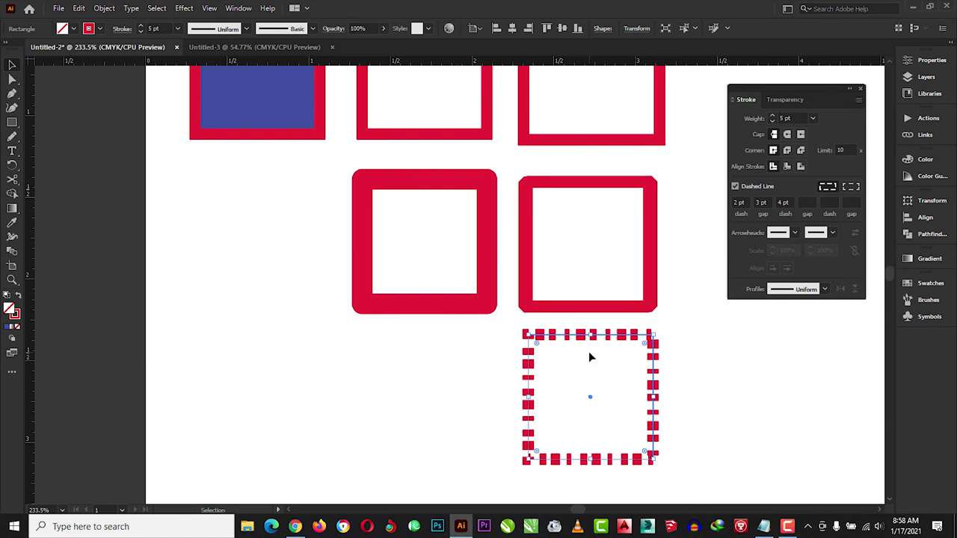
{"action": "left_click_drag", "start_coordinate": [589, 357], "coordinate": [420, 337]}
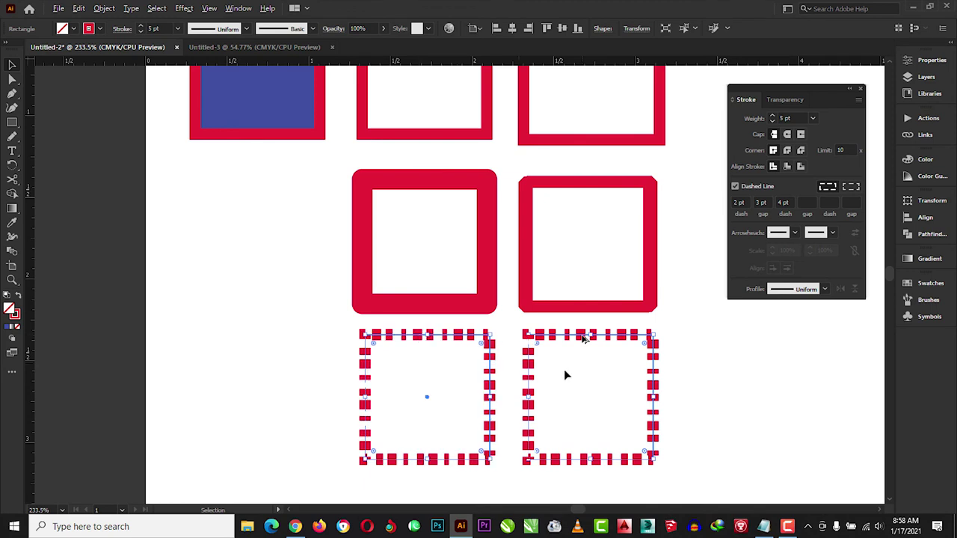
{"action": "left_click", "coordinate": [851, 186]}
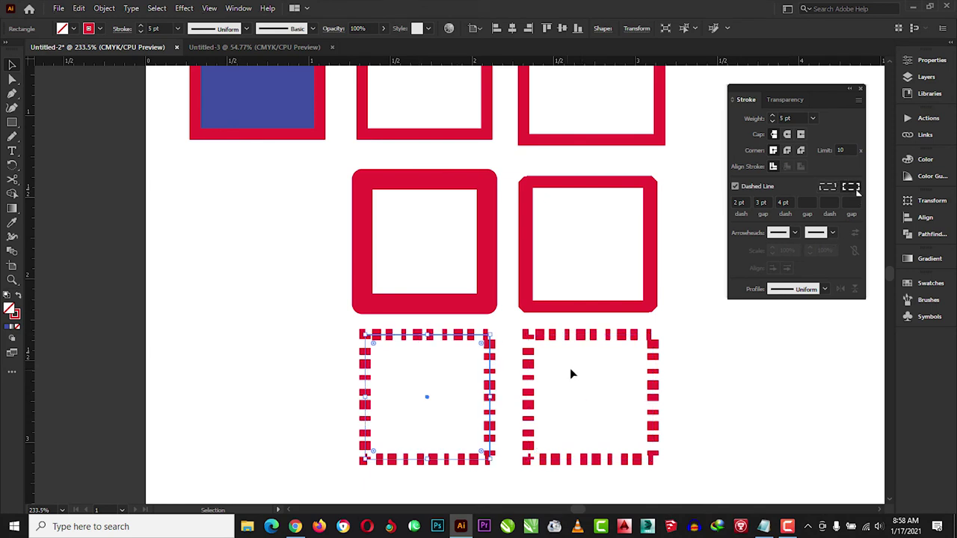
Clear the copy's 3 pt gap and 4 pt dash fields and set its stroke weight to 1 pt.
{"action": "left_click", "coordinate": [782, 201]}
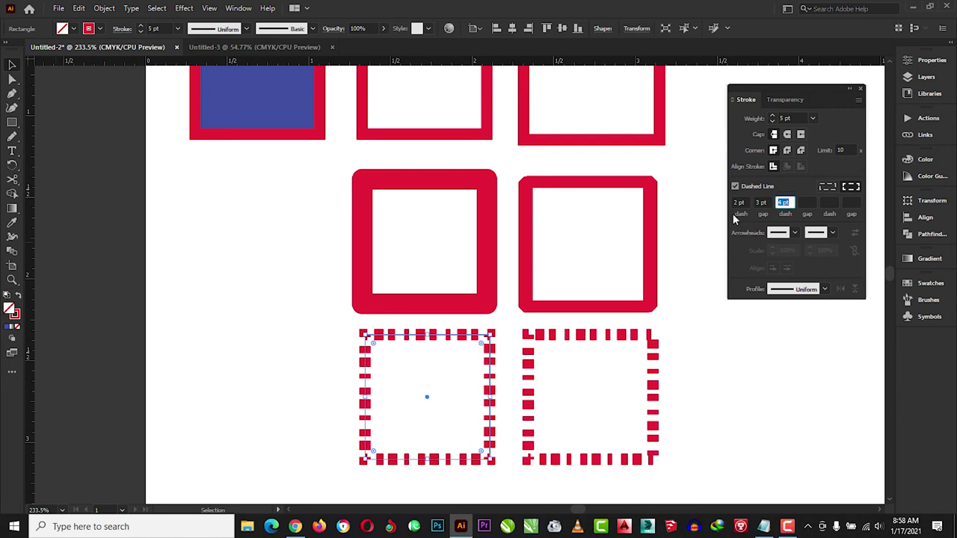
{"action": "key", "text": "Return"}
{"action": "left_click", "coordinate": [783, 202]}
{"action": "key", "text": "BackSpace"}
{"action": "key", "text": "shift+Tab"}
{"action": "type", "text": "3"}
{"action": "key", "text": "BackSpace"}
{"action": "key", "text": "shift+Tab"}
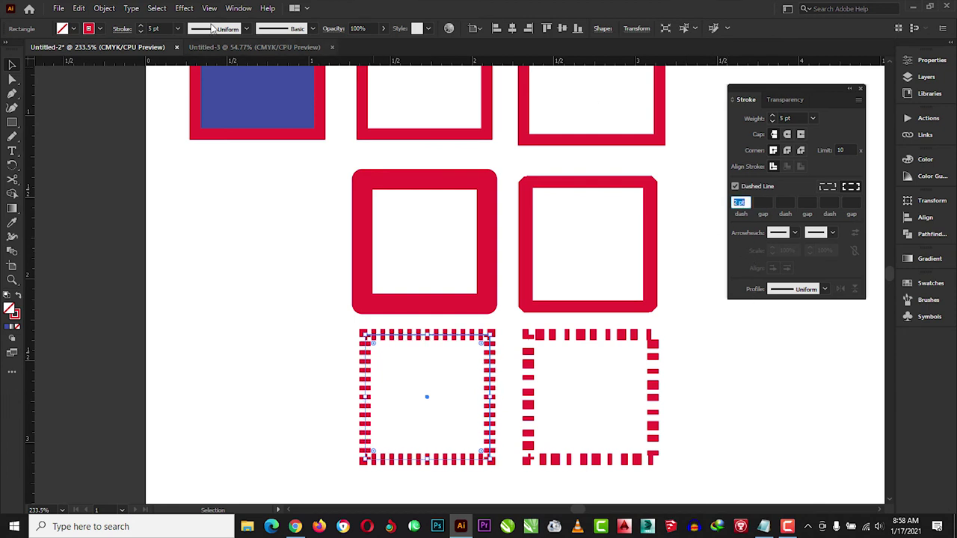
{"action": "left_click", "coordinate": [177, 28]}
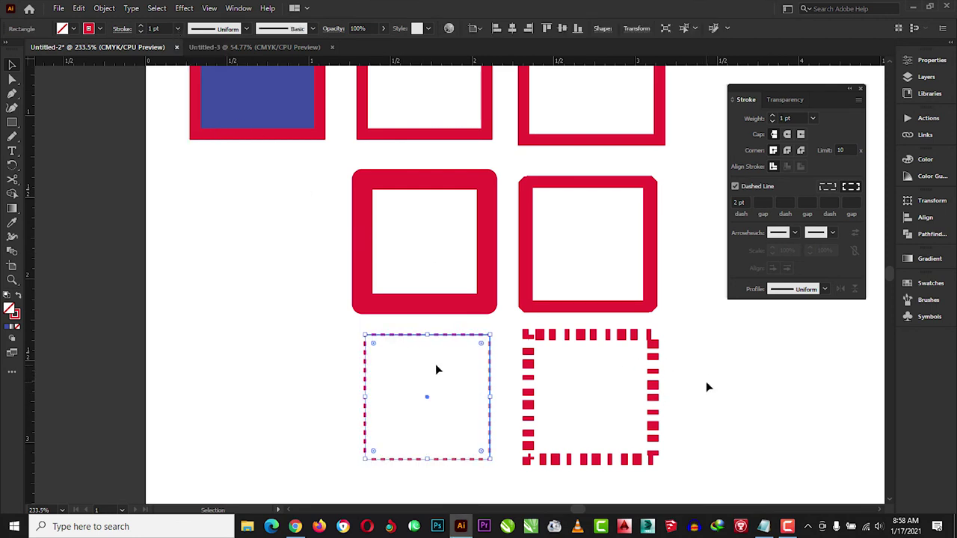
{"action": "left_click", "coordinate": [488, 340]}
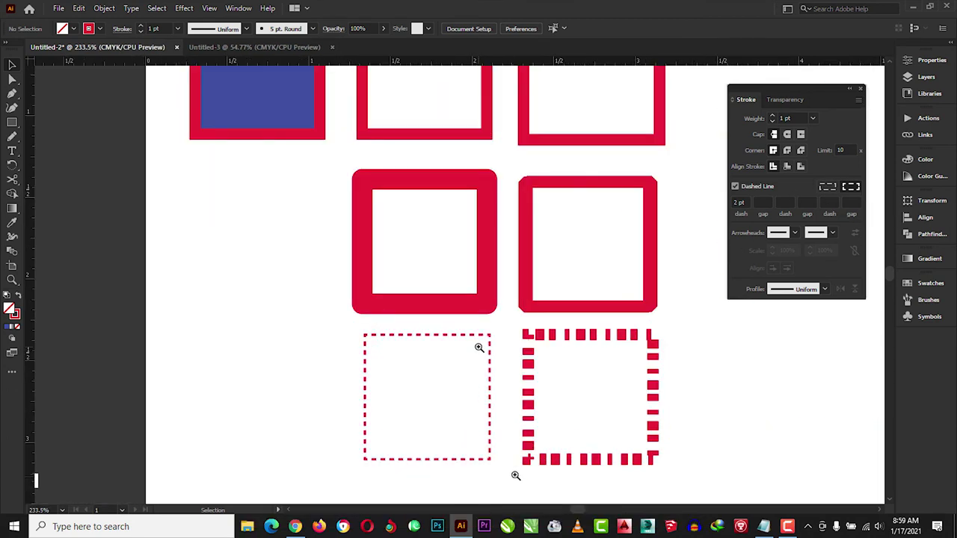
Zoom in on the left square, select it, and keep dashes aligned to corners.
{"action": "left_click", "coordinate": [516, 475]}
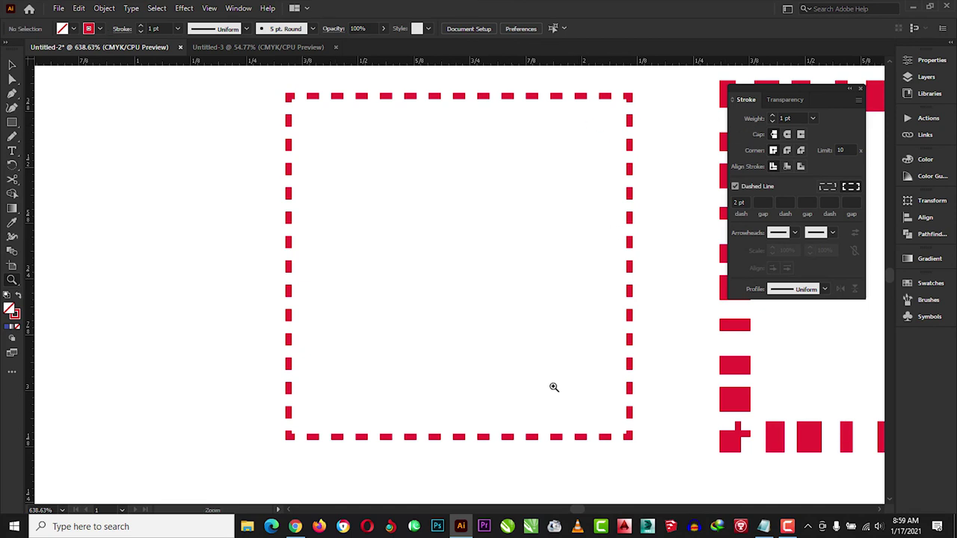
{"action": "key", "text": "v"}
{"action": "left_click", "coordinate": [358, 120]}
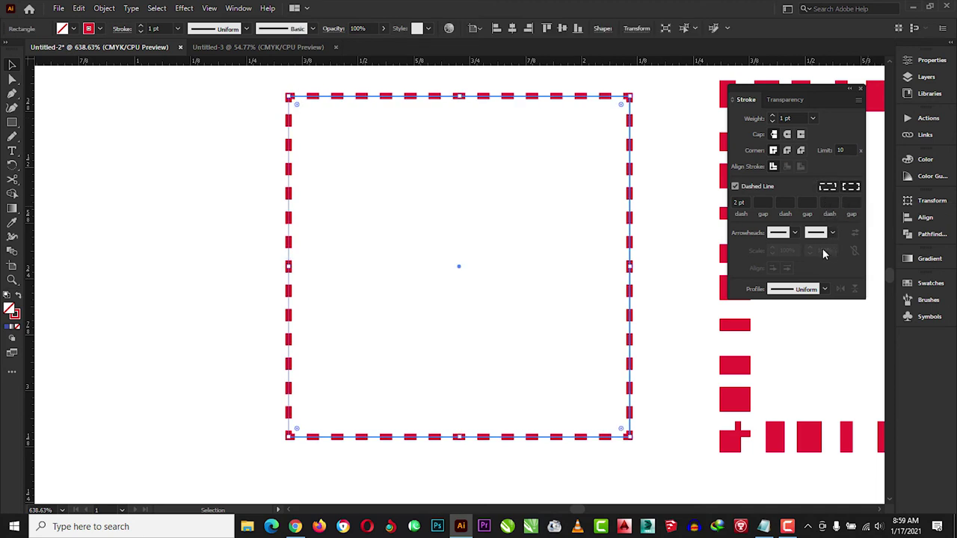
{"action": "left_click", "coordinate": [827, 187]}
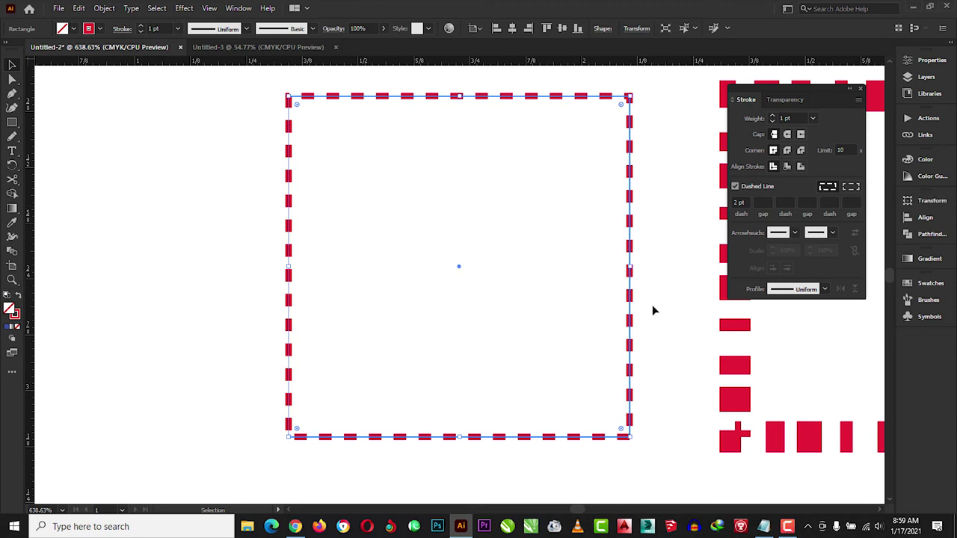
{"action": "left_click", "coordinate": [851, 186]}
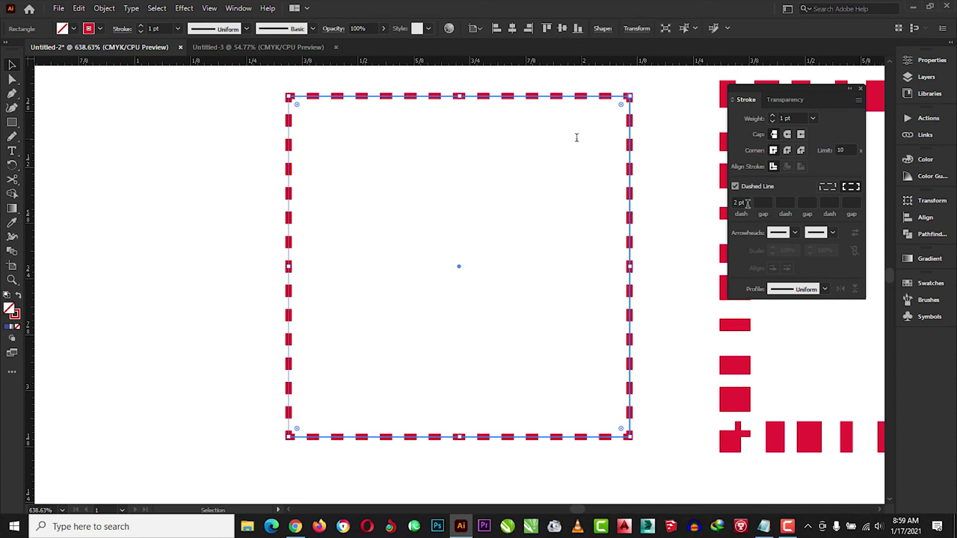
Set the thin square's first dash length to 1 pt.
{"action": "left_click", "coordinate": [746, 203]}
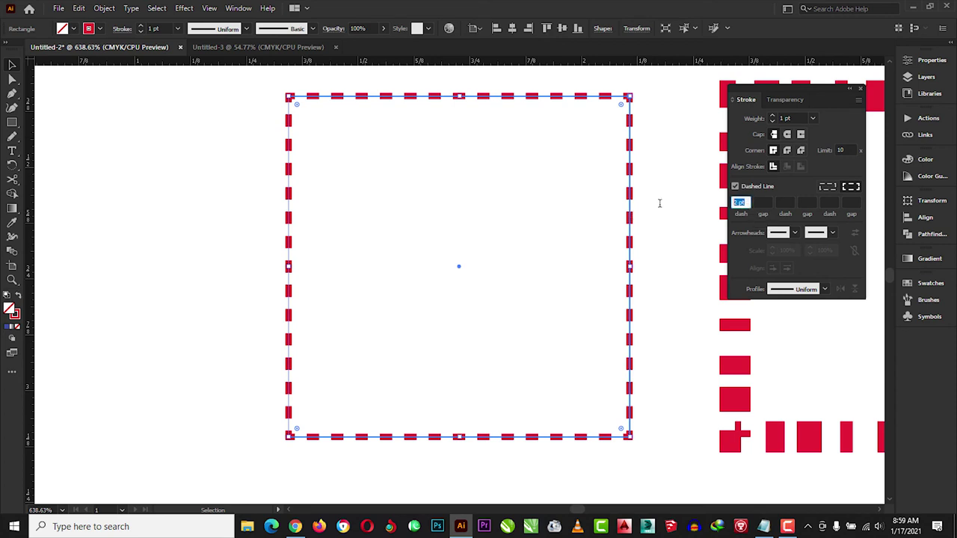
{"action": "left_click", "coordinate": [793, 118]}
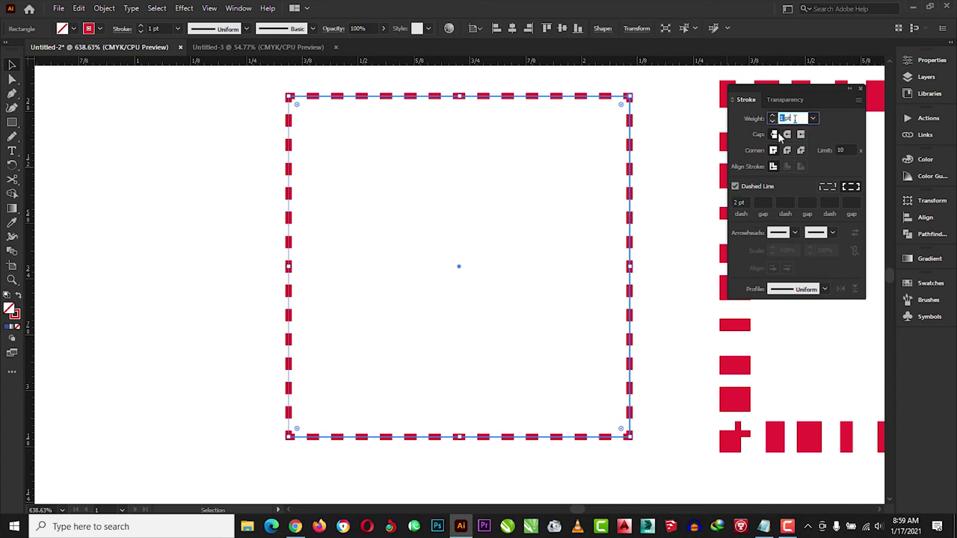
{"action": "left_click", "coordinate": [739, 202]}
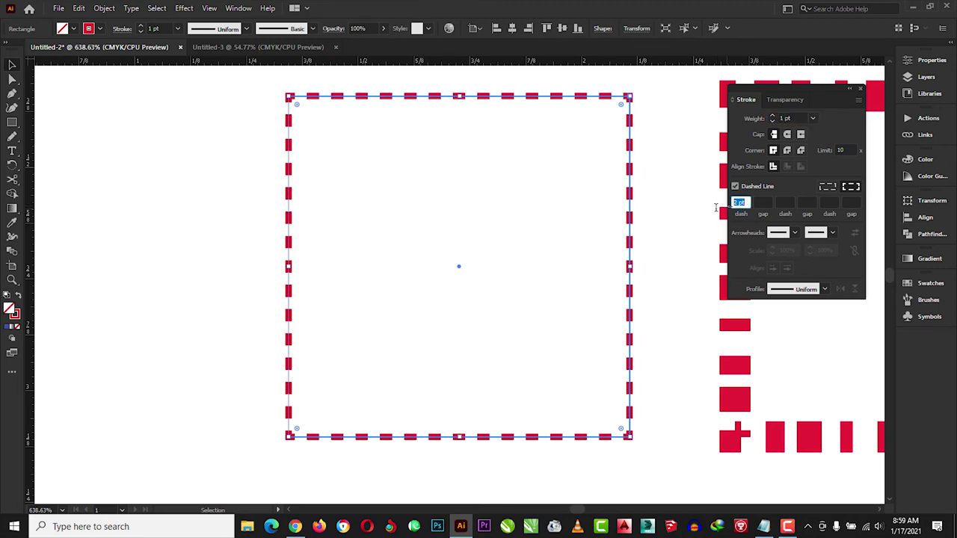
{"action": "type", "text": "1"}
{"action": "key", "text": "Tab"}
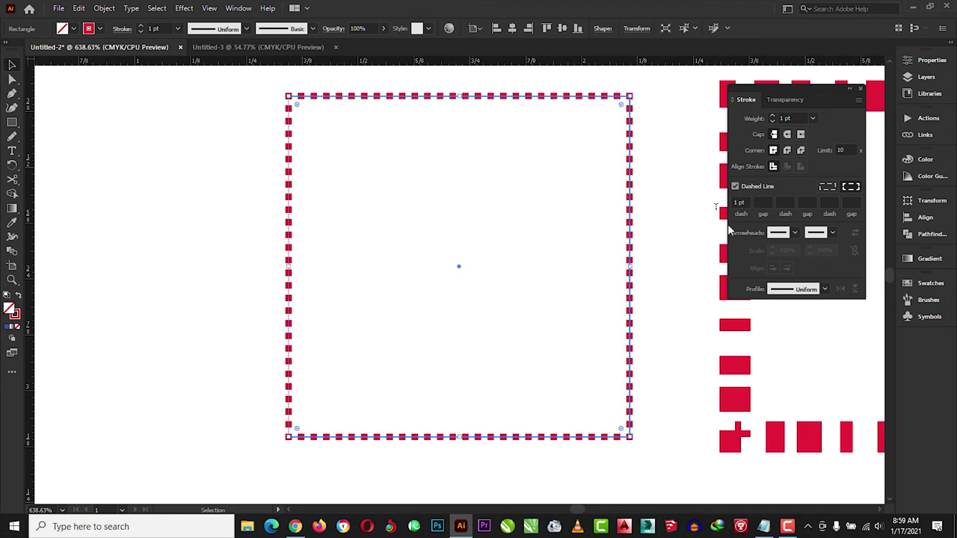
{"action": "left_click", "coordinate": [693, 213]}
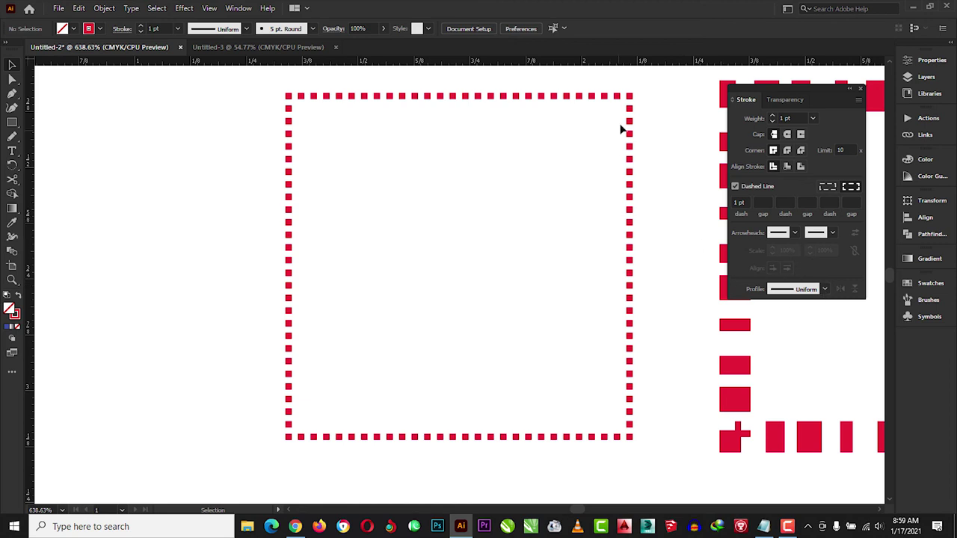
{"action": "left_click", "coordinate": [631, 97]}
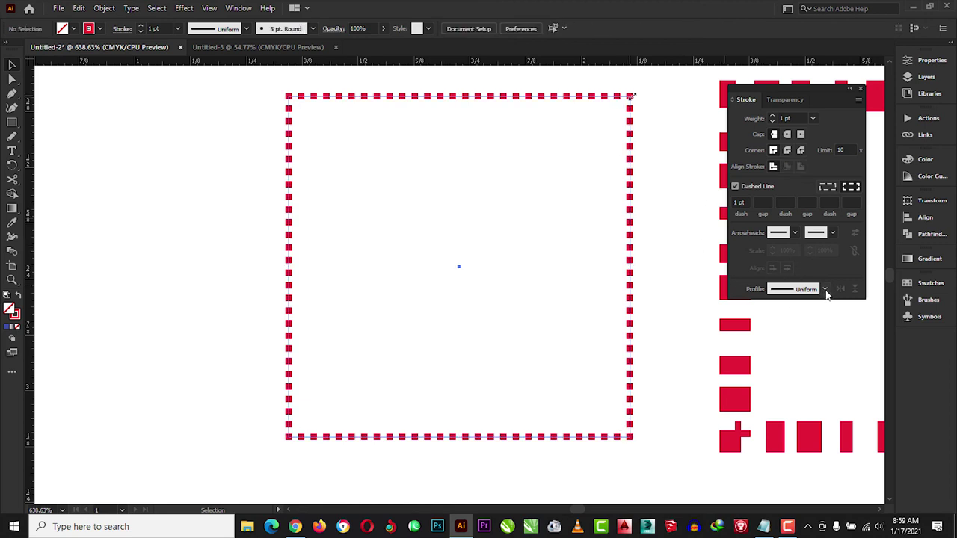
{"action": "left_click", "coordinate": [825, 290]}
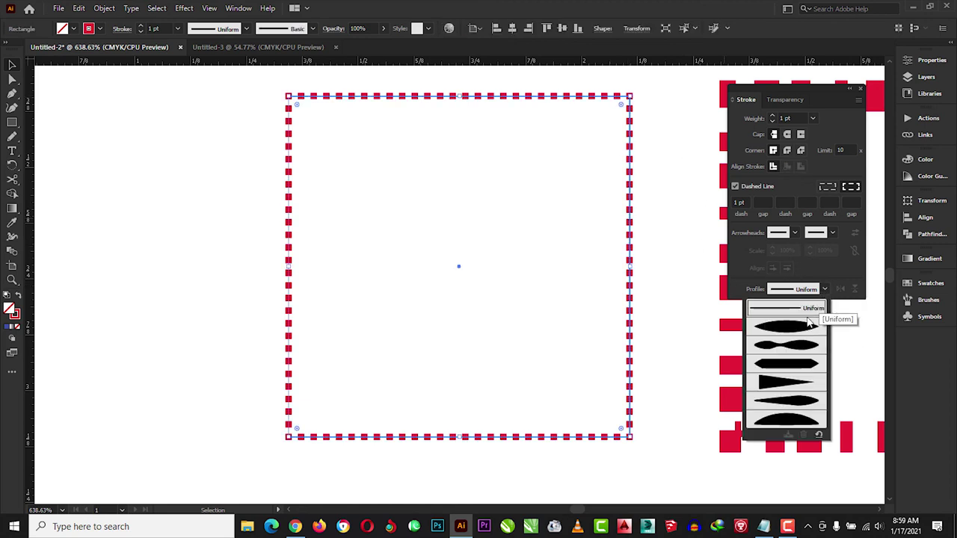
{"action": "left_click", "coordinate": [803, 326]}
{"action": "left_click", "coordinate": [682, 347]}
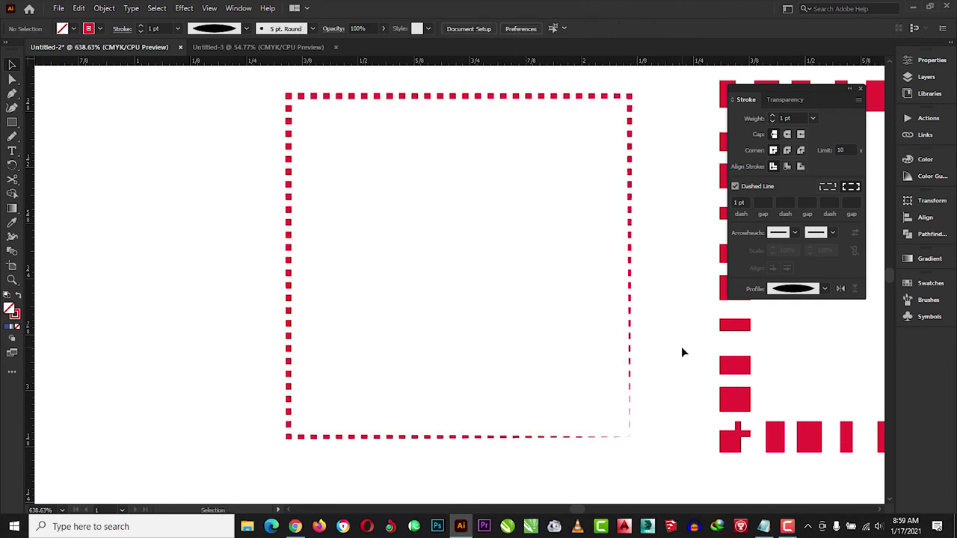
{"action": "left_click", "coordinate": [629, 229]}
{"action": "left_click", "coordinate": [823, 289]}
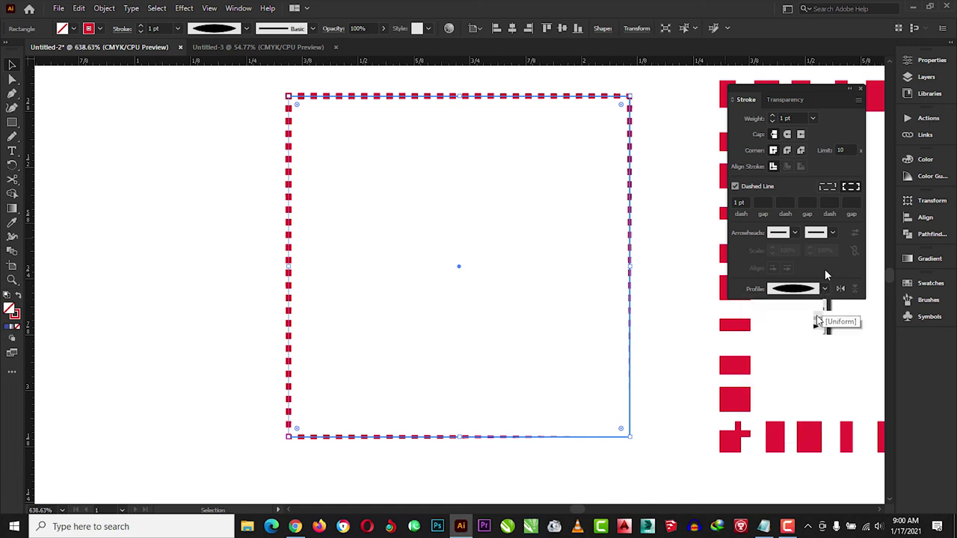
{"action": "left_click", "coordinate": [800, 345]}
{"action": "left_click", "coordinate": [665, 266]}
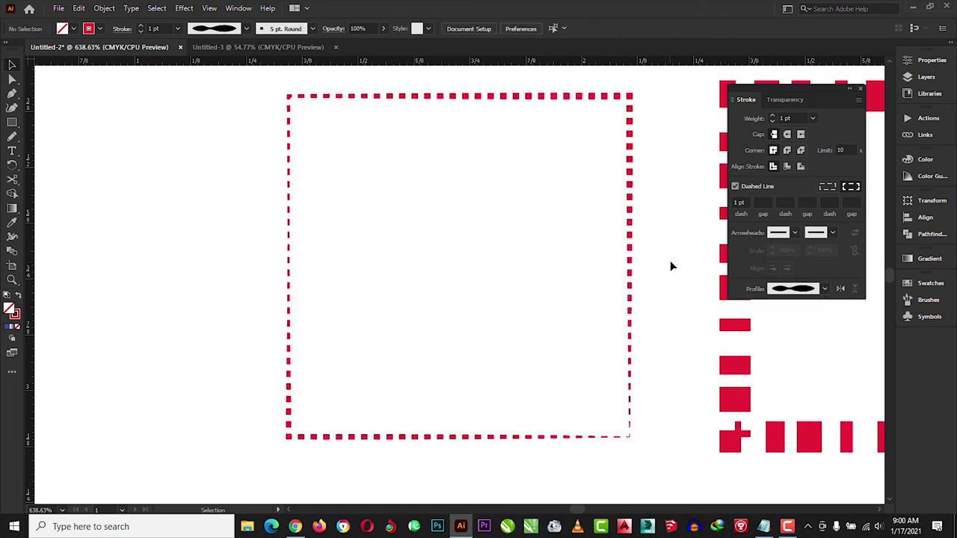
{"action": "key", "text": "ctrl+z"}
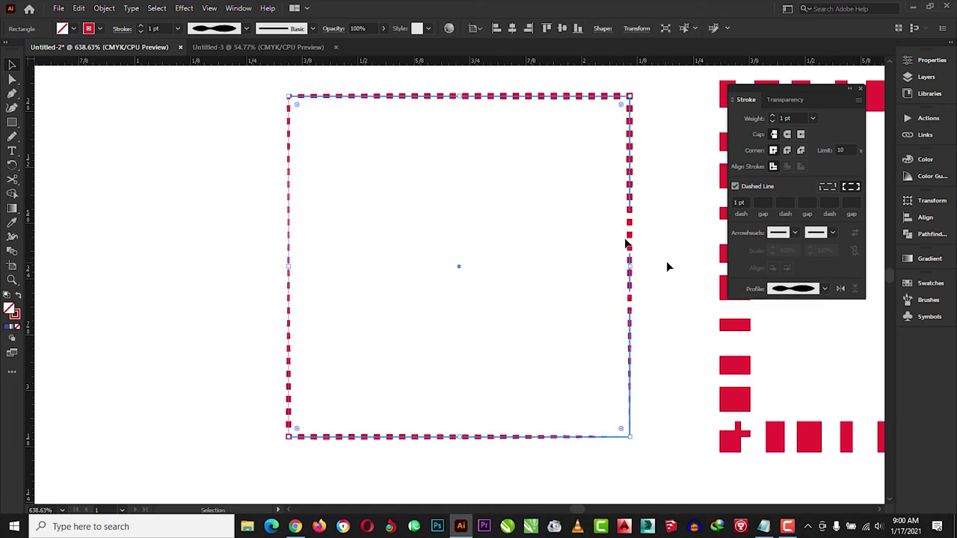
{"action": "left_click", "coordinate": [635, 256]}
{"action": "left_click", "coordinate": [629, 267]}
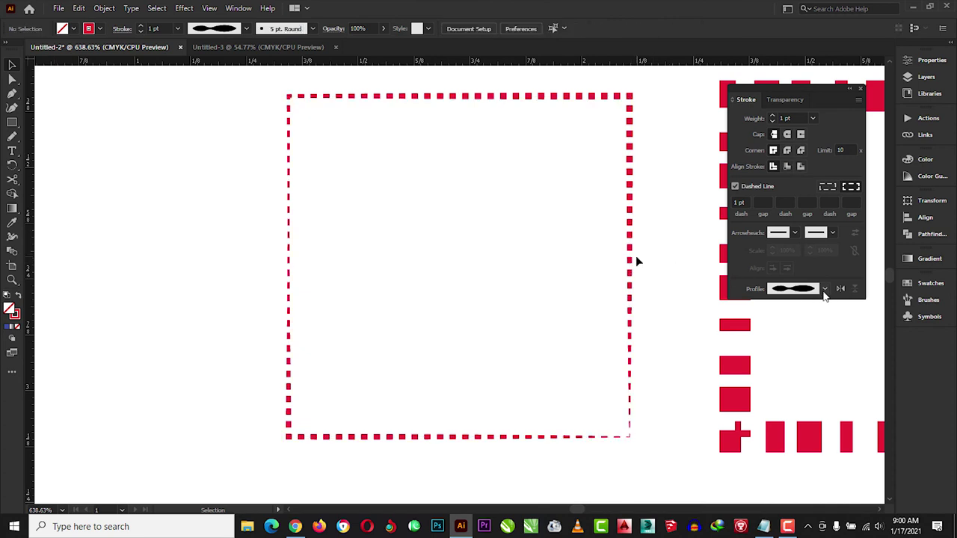
{"action": "left_click", "coordinate": [792, 289]}
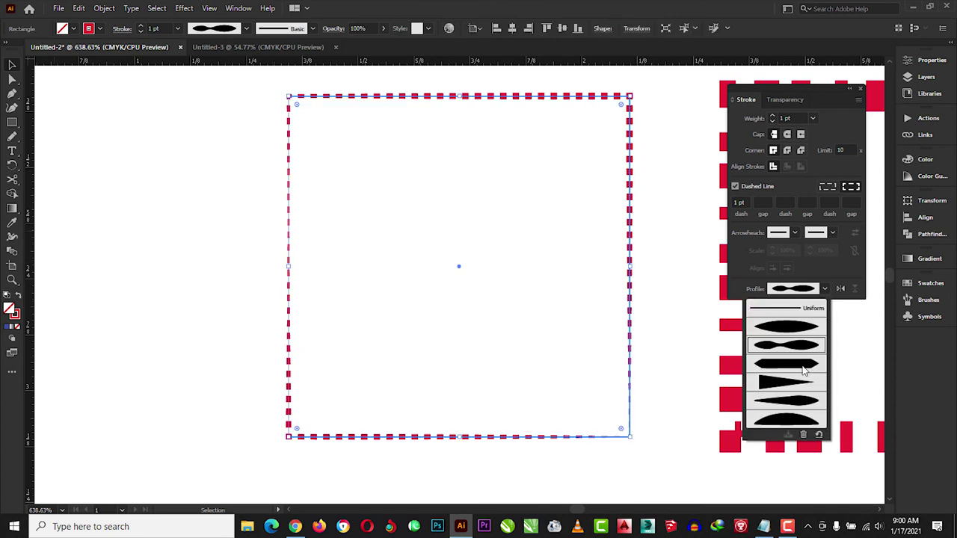
{"action": "left_click", "coordinate": [694, 324]}
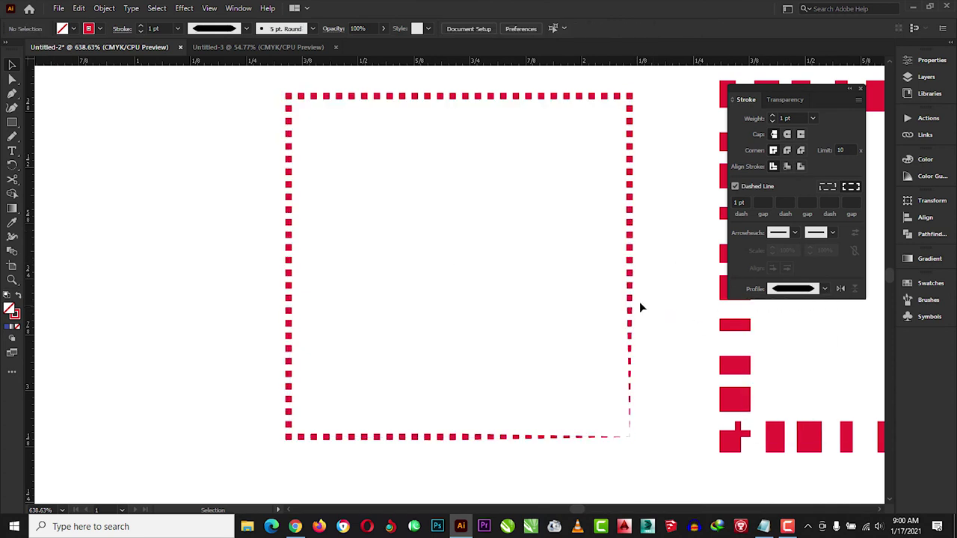
{"action": "left_click", "coordinate": [629, 284]}
{"action": "left_click", "coordinate": [813, 291]}
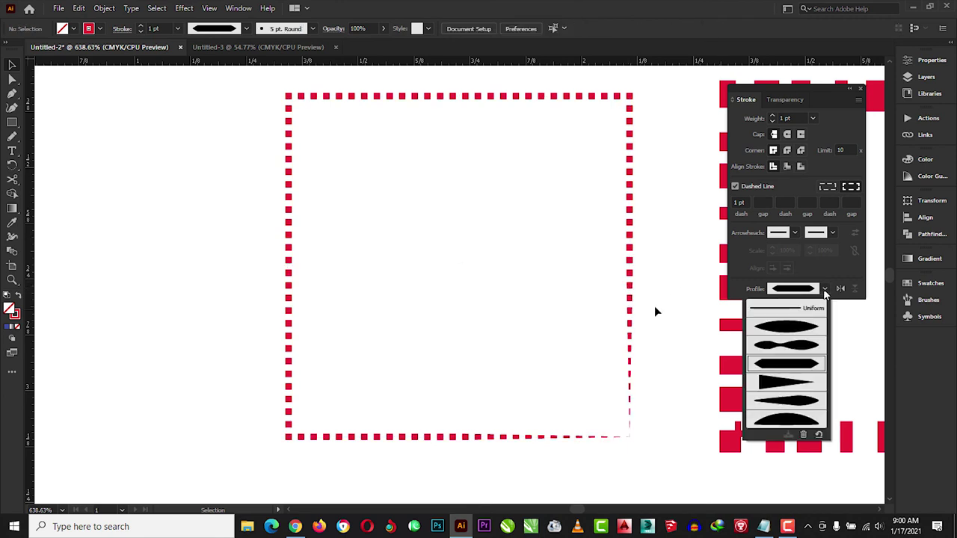
{"action": "left_click", "coordinate": [790, 424]}
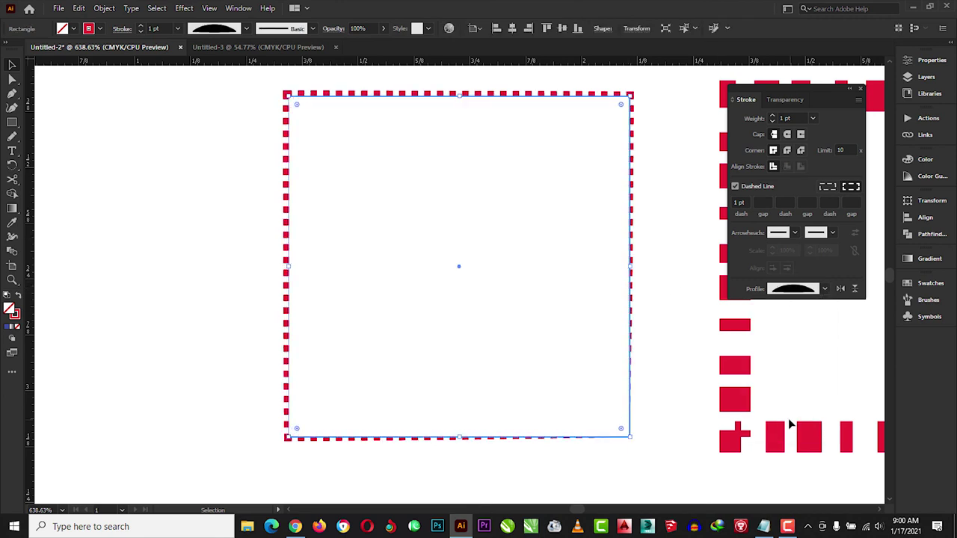
{"action": "left_click", "coordinate": [672, 250]}
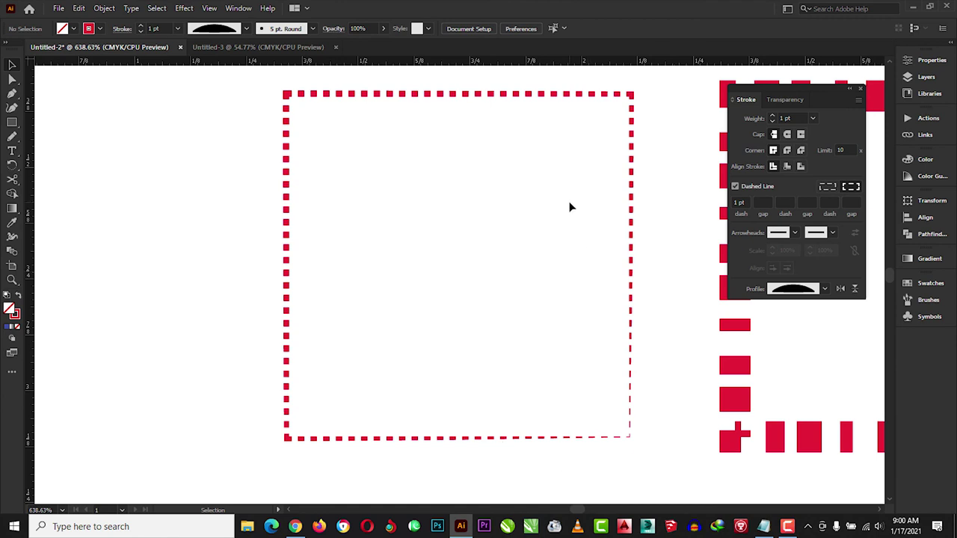
{"action": "left_click", "coordinate": [826, 290]}
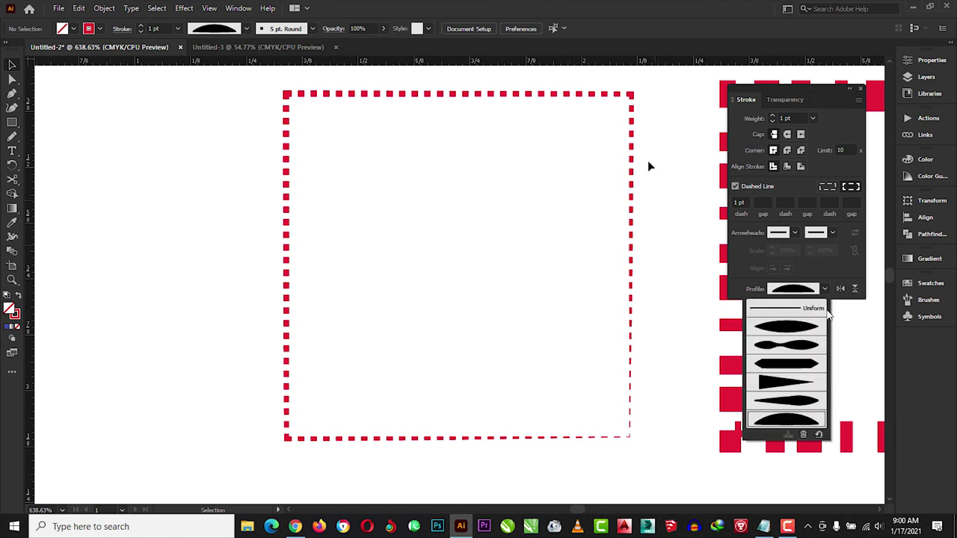
{"action": "left_click", "coordinate": [631, 124]}
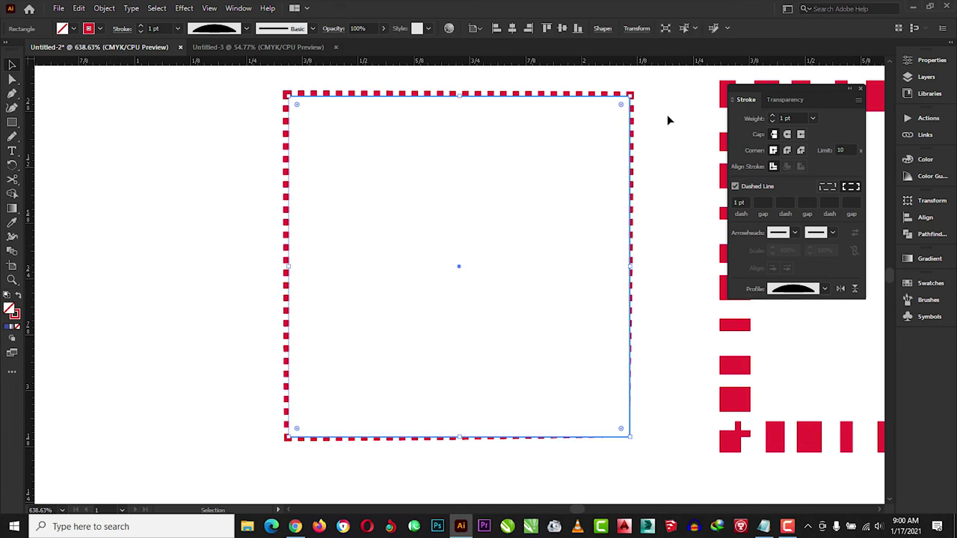
{"action": "left_click", "coordinate": [825, 290]}
{"action": "left_click", "coordinate": [802, 312]}
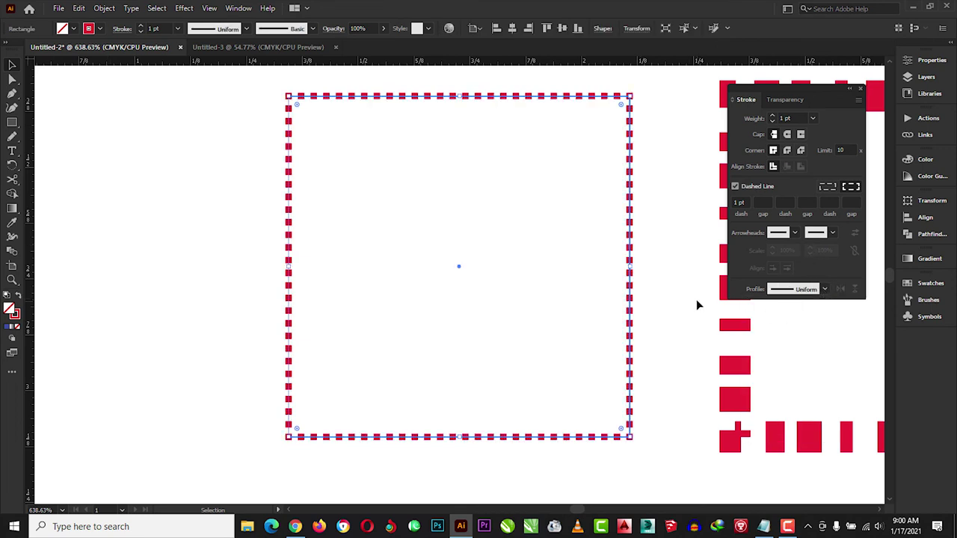
{"action": "left_click", "coordinate": [696, 305]}
{"action": "key", "text": "ctrl+z"}
{"action": "key", "text": "ctrl+shift+a"}
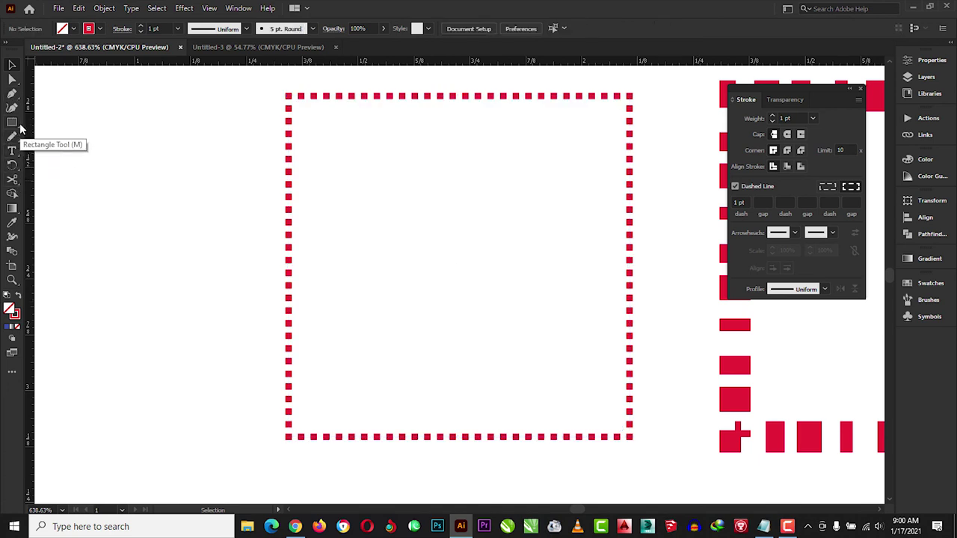
Place a dashed horizontal line across the fine dashed square with the Line Segment tool.
{"action": "left_click", "coordinate": [12, 121]}
{"action": "key", "text": "backslash"}
{"action": "left_click", "coordinate": [319, 200]}
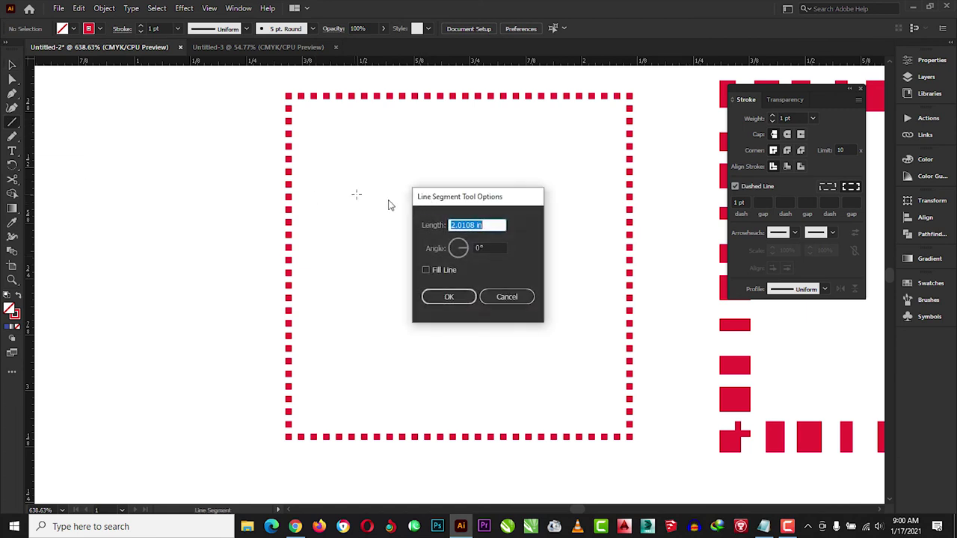
{"action": "left_click", "coordinate": [450, 296]}
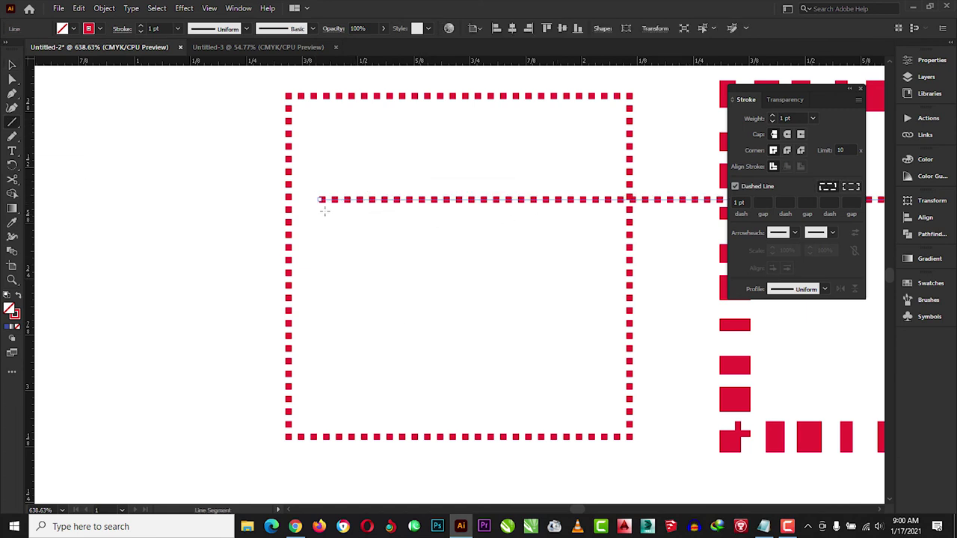
Move the square and line together up and left, then fit the artboard in view.
{"action": "key", "text": "v"}
{"action": "scroll", "coordinate": [441, 165], "scroll_direction": "down", "scroll_amount": 1}
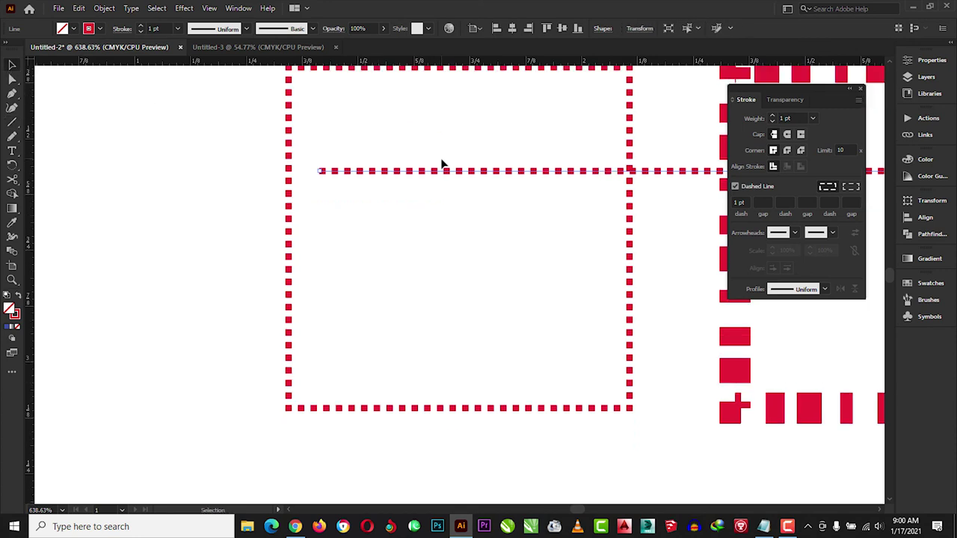
{"action": "left_click_drag", "start_coordinate": [446, 174], "coordinate": [329, 210]}
{"action": "left_click_drag", "start_coordinate": [398, 171], "coordinate": [251, 204]}
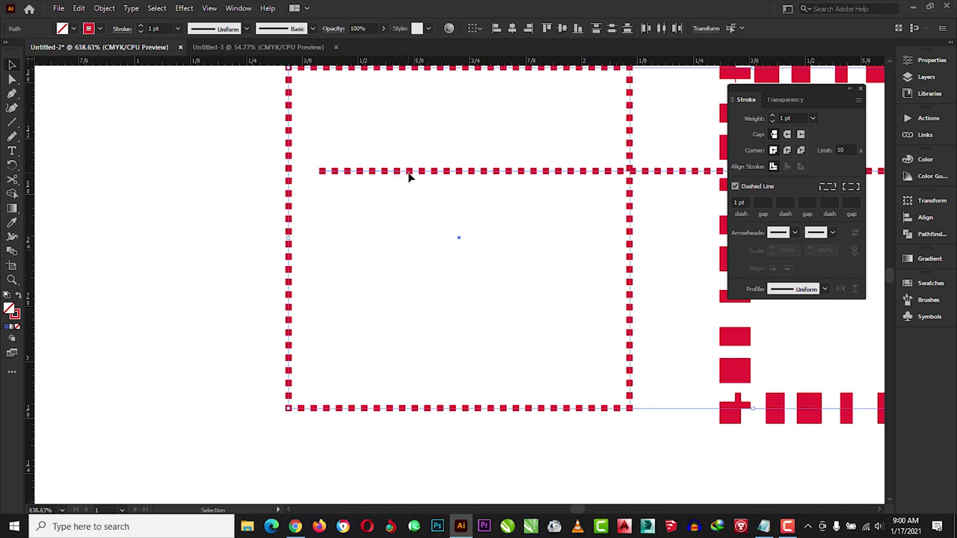
{"action": "left_click_drag", "start_coordinate": [409, 175], "coordinate": [228, 139]}
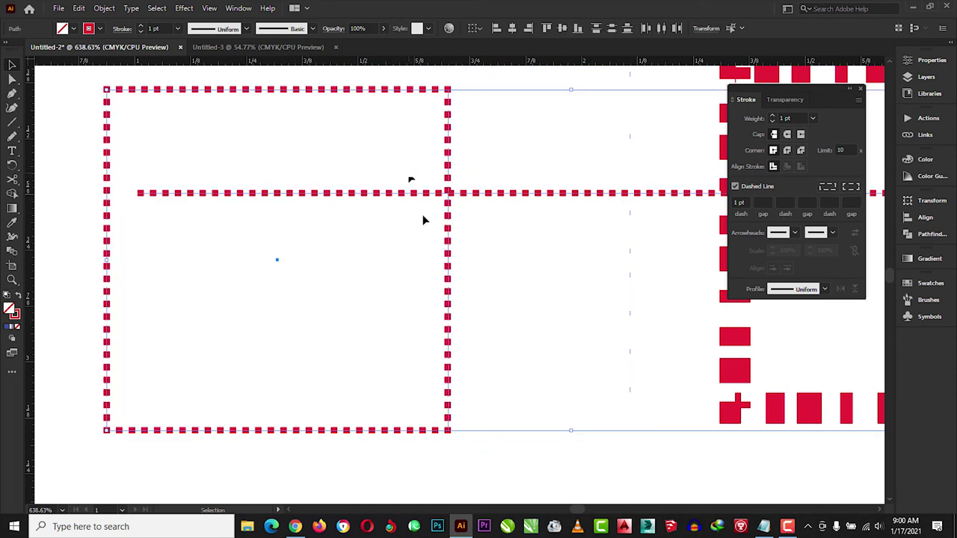
{"action": "scroll", "coordinate": [443, 266], "scroll_direction": "up", "scroll_amount": 1}
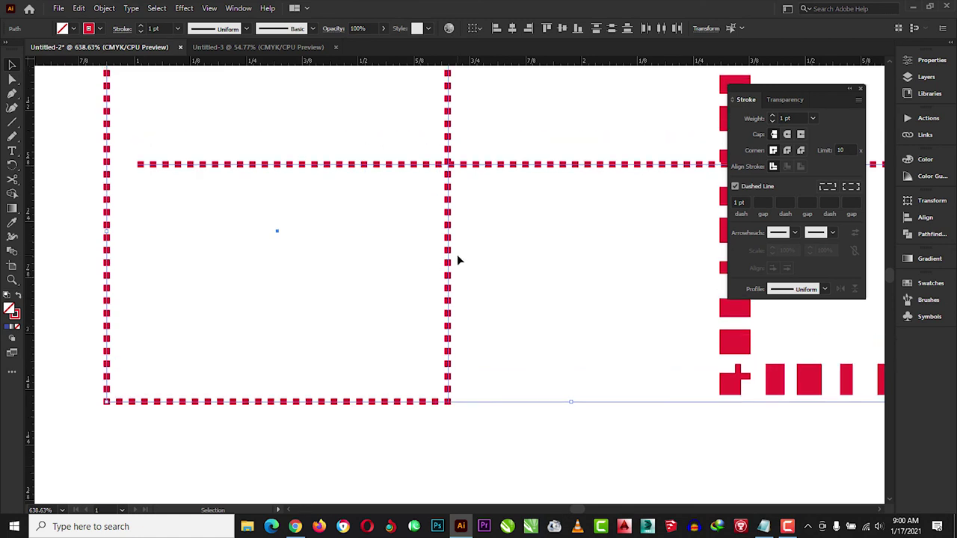
{"action": "key", "text": "ctrl+0"}
{"action": "left_click", "coordinate": [434, 199]}
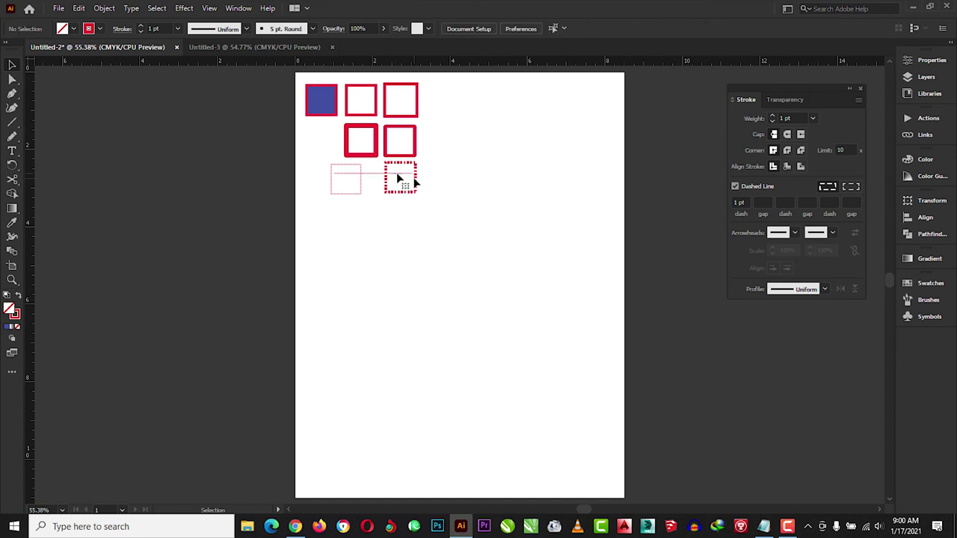
Alt-drag a copy of the line downward, zoom in, and make it solid.
{"action": "left_click_drag", "start_coordinate": [398, 180], "coordinate": [403, 243]}
{"action": "key", "text": "z"}
{"action": "left_click_drag", "start_coordinate": [302, 216], "coordinate": [479, 293]}
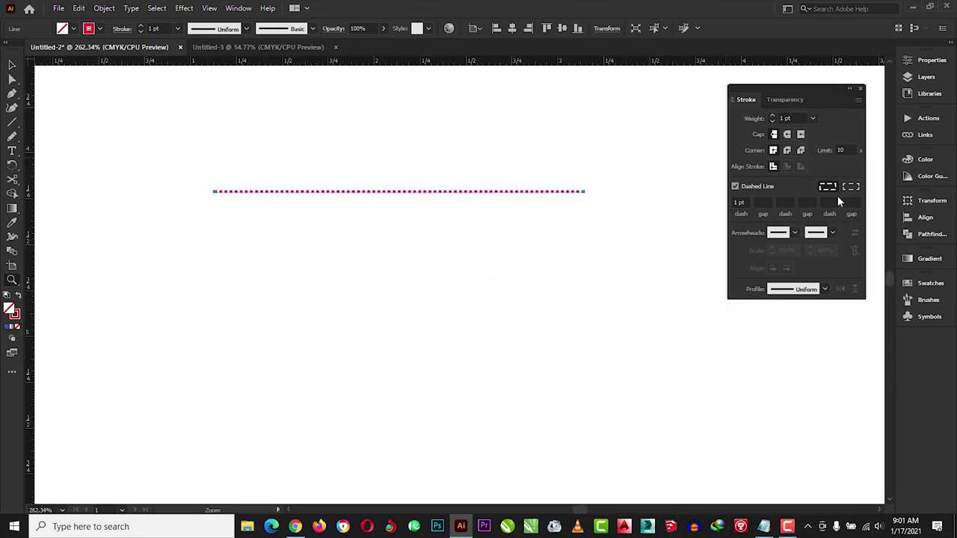
{"action": "left_click", "coordinate": [794, 233]}
Give the solid line an Arrow 1 start and a feathered Arrow 18 end.
{"action": "left_click", "coordinate": [735, 187]}
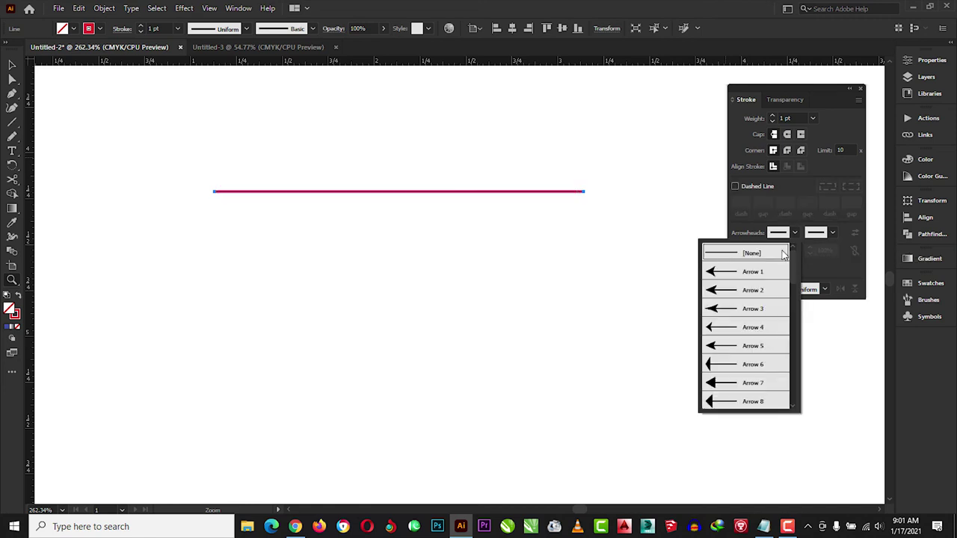
{"action": "left_click", "coordinate": [737, 273]}
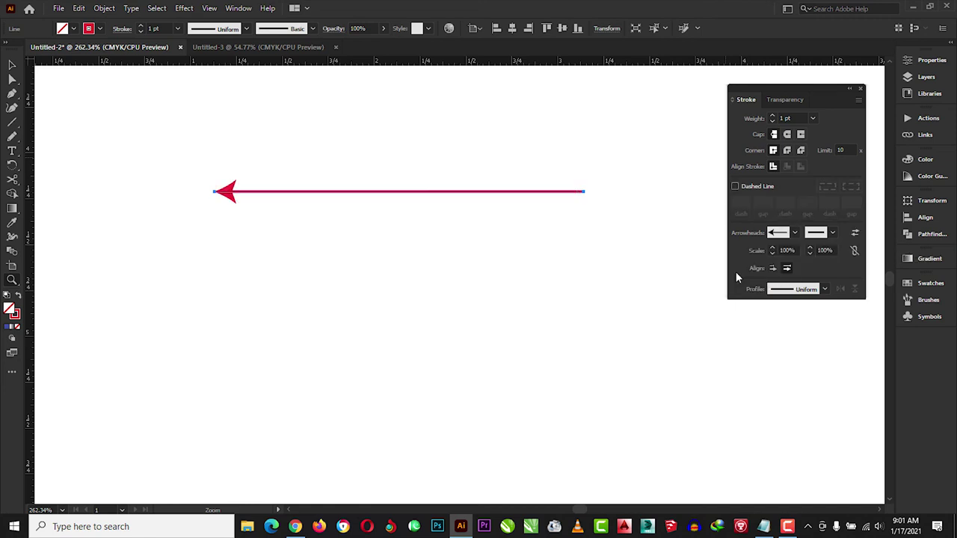
{"action": "left_click", "coordinate": [832, 232]}
{"action": "scroll", "coordinate": [832, 308], "scroll_direction": "down", "scroll_amount": 3}
{"action": "scroll", "coordinate": [832, 310], "scroll_direction": "down", "scroll_amount": 2}
{"action": "scroll", "coordinate": [830, 318], "scroll_direction": "down", "scroll_amount": 2}
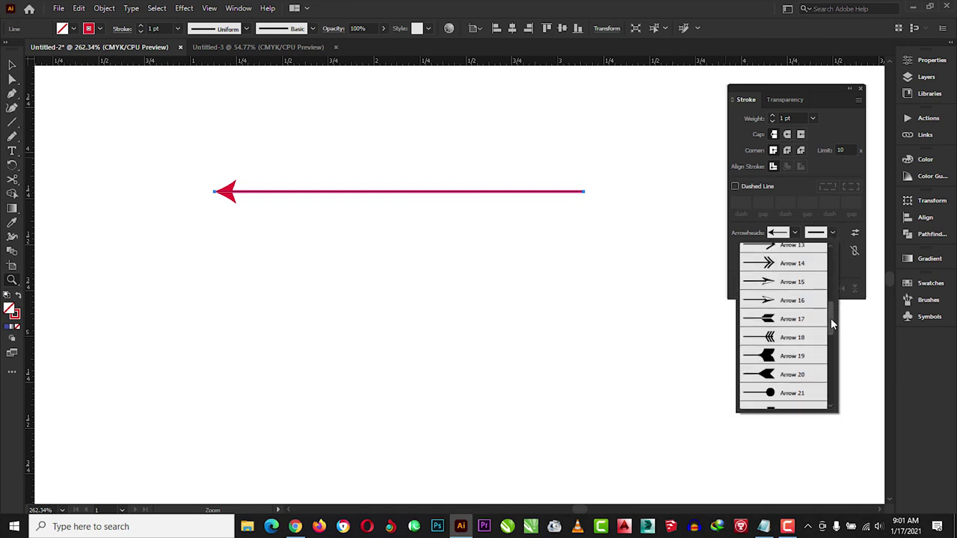
{"action": "scroll", "coordinate": [832, 318], "scroll_direction": "up", "scroll_amount": 2}
{"action": "left_click", "coordinate": [766, 344]}
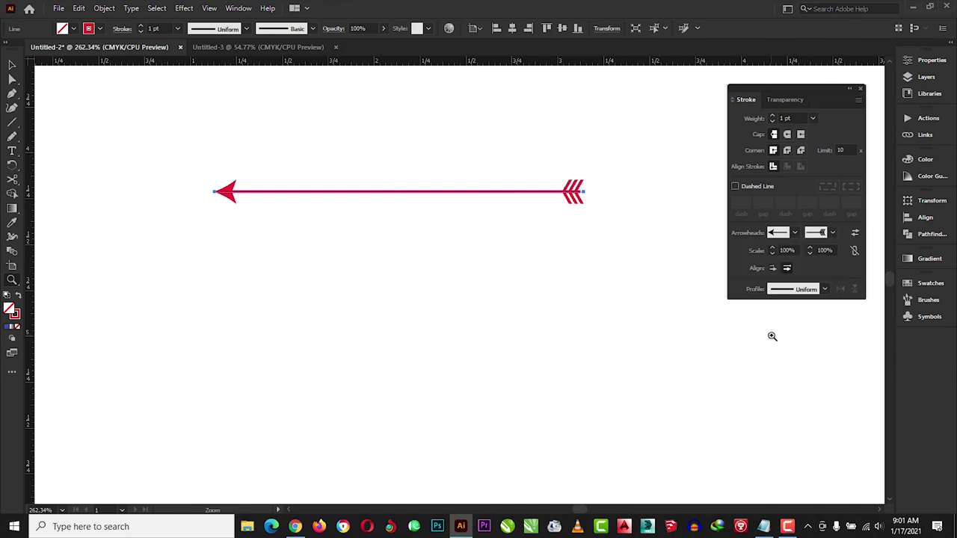
{"action": "left_click", "coordinate": [621, 278]}
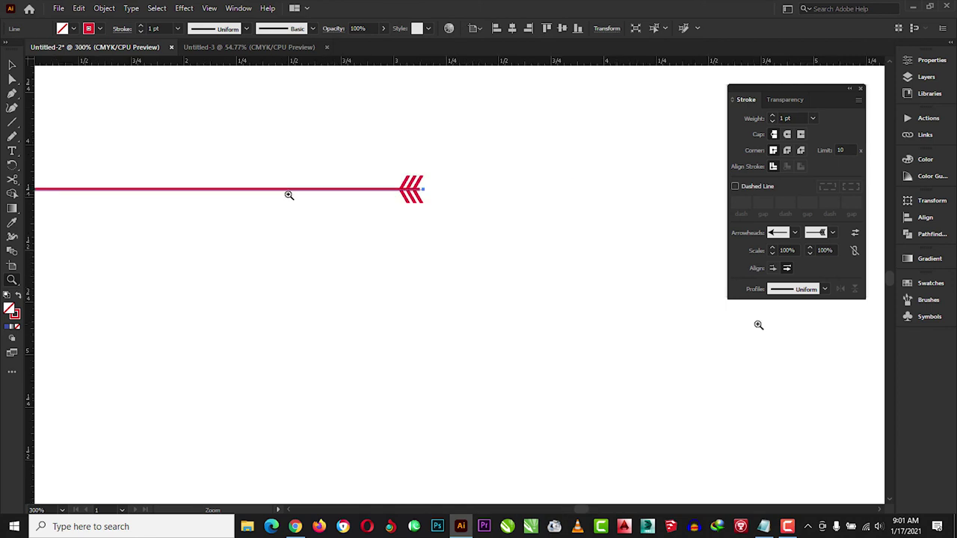
{"action": "left_click", "coordinate": [12, 66]}
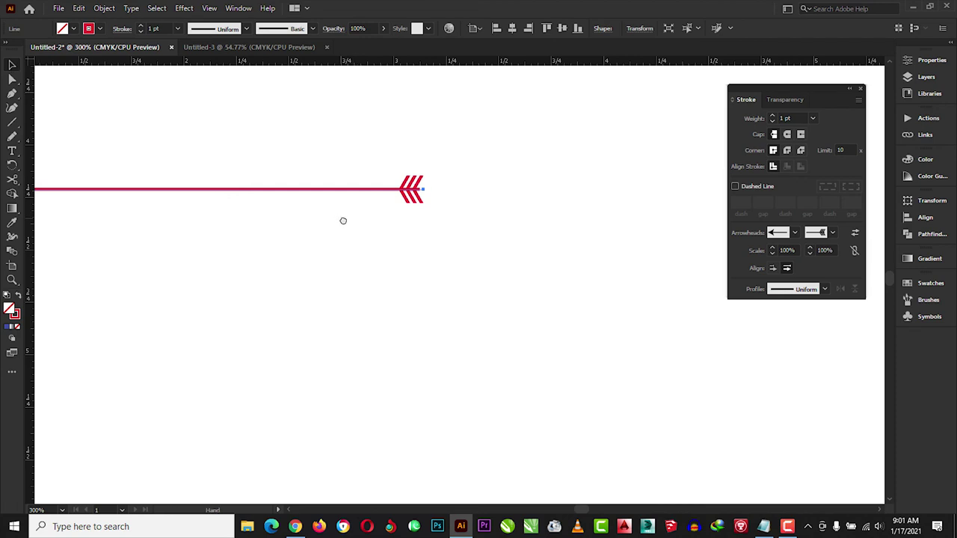
{"action": "left_click_drag", "start_coordinate": [342, 220], "coordinate": [583, 276]}
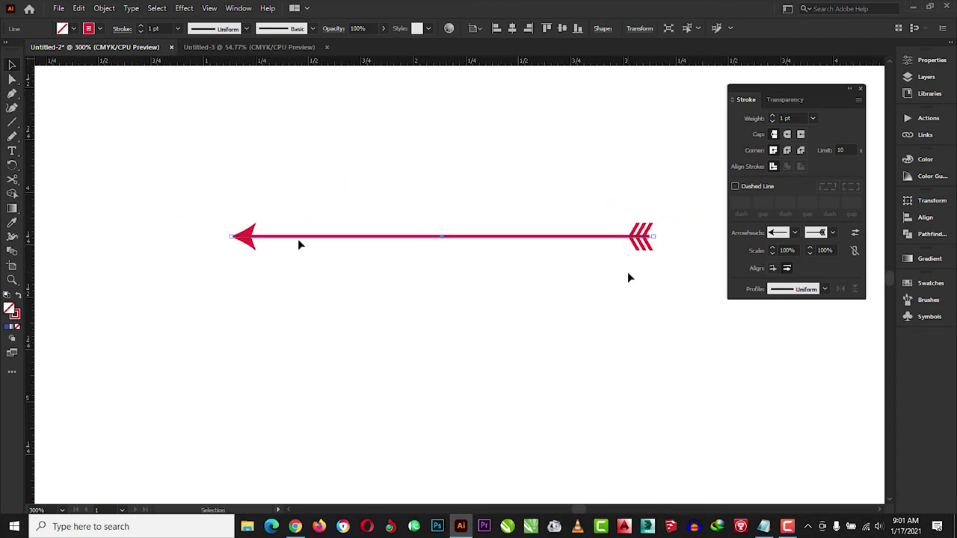
Scale both the start arrowhead and end arrowhead to 50%.
{"action": "left_click", "coordinate": [788, 249]}
{"action": "type", "text": "50"}
{"action": "key", "text": "Return"}
{"action": "type", "text": "5"}
{"action": "type", "text": "0"}
{"action": "key", "text": "Return"}
{"action": "left_click", "coordinate": [824, 249]}
{"action": "type", "text": "50"}
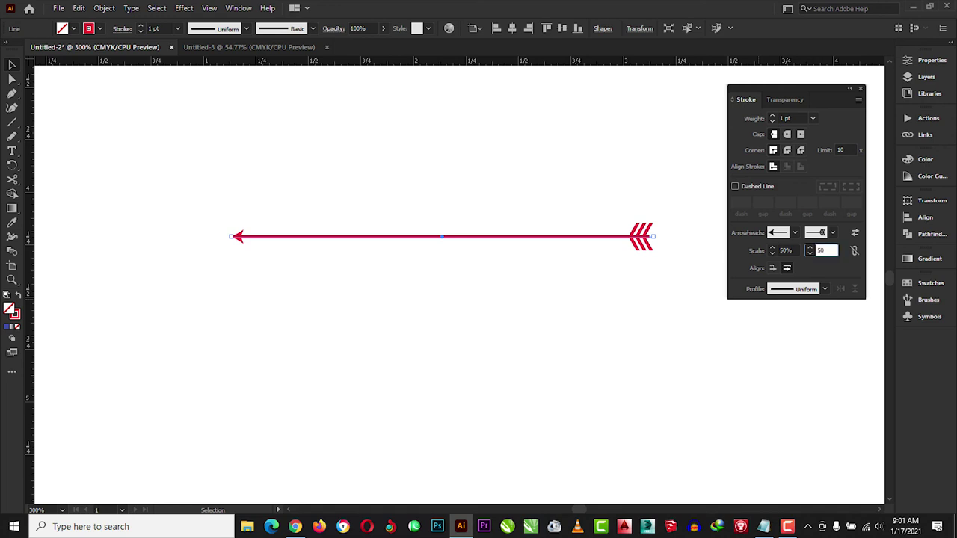
{"action": "key", "text": "Return"}
{"action": "left_click", "coordinate": [822, 250]}
{"action": "key", "text": "Return"}
{"action": "left_click", "coordinate": [493, 313]}
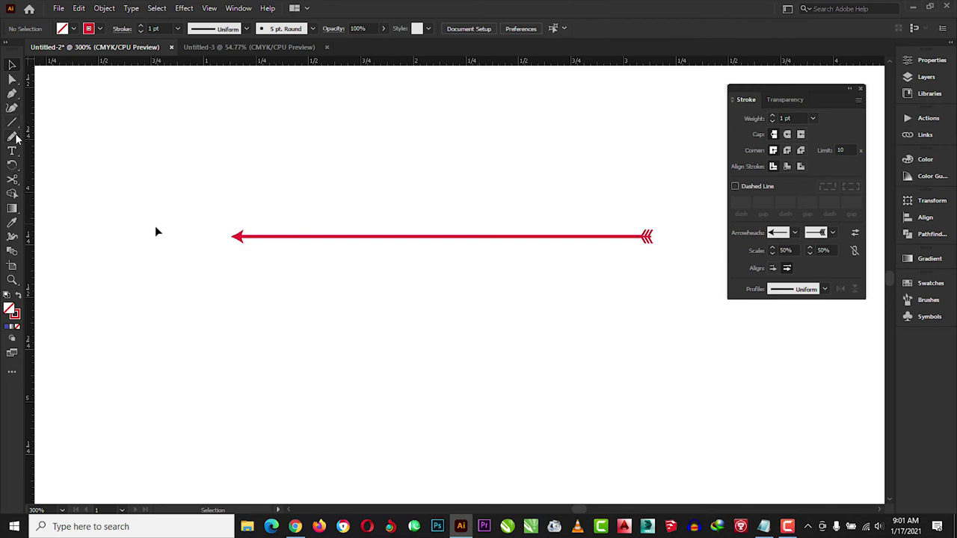
Draw a four-anchor angular open path with the Pen tool.
{"action": "left_click", "coordinate": [12, 94]}
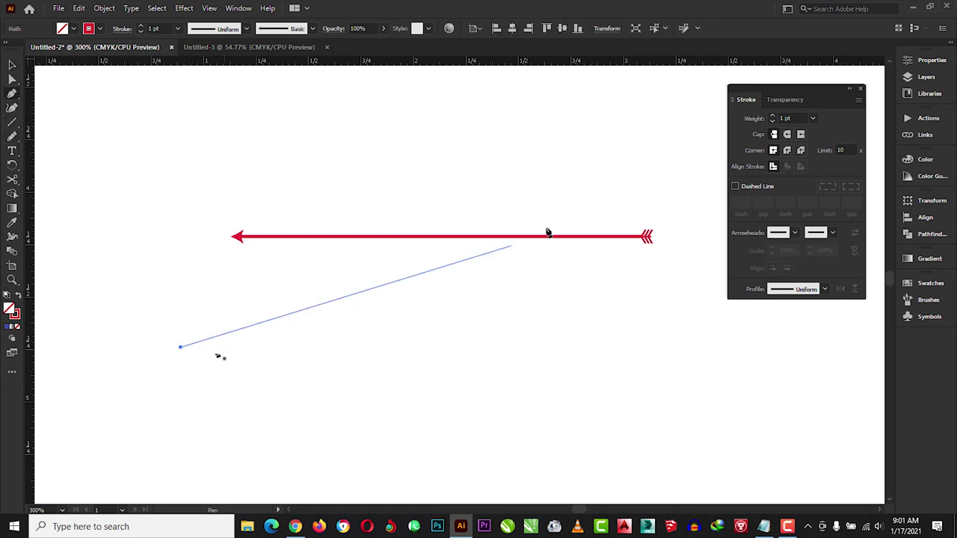
{"action": "left_click", "coordinate": [588, 160]}
{"action": "left_click", "coordinate": [747, 370]}
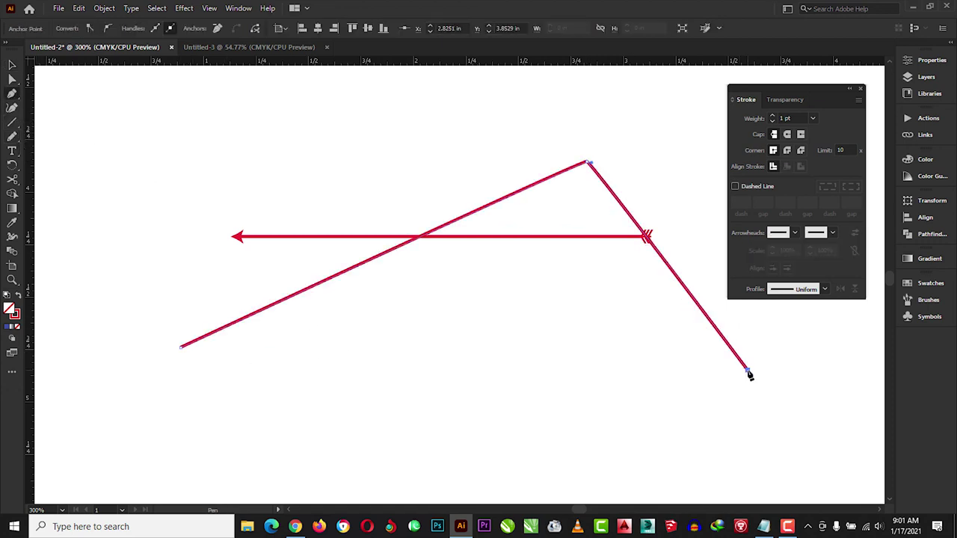
{"action": "left_click", "coordinate": [417, 364]}
{"action": "left_click", "coordinate": [402, 307]}
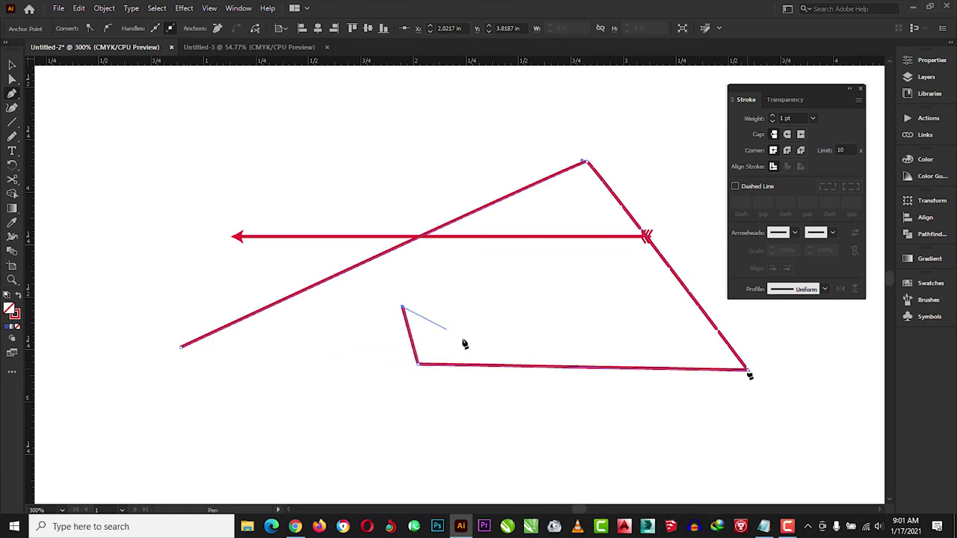
{"action": "key", "text": "Escape"}
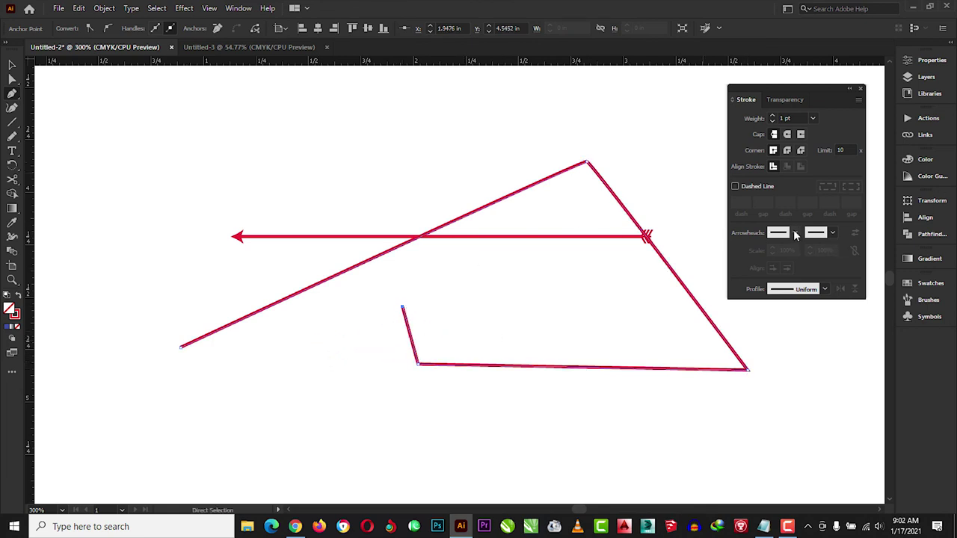
Give the path an Arrow 1 start arrowhead and a round-dot Arrow 21 end.
{"action": "left_click", "coordinate": [781, 258]}
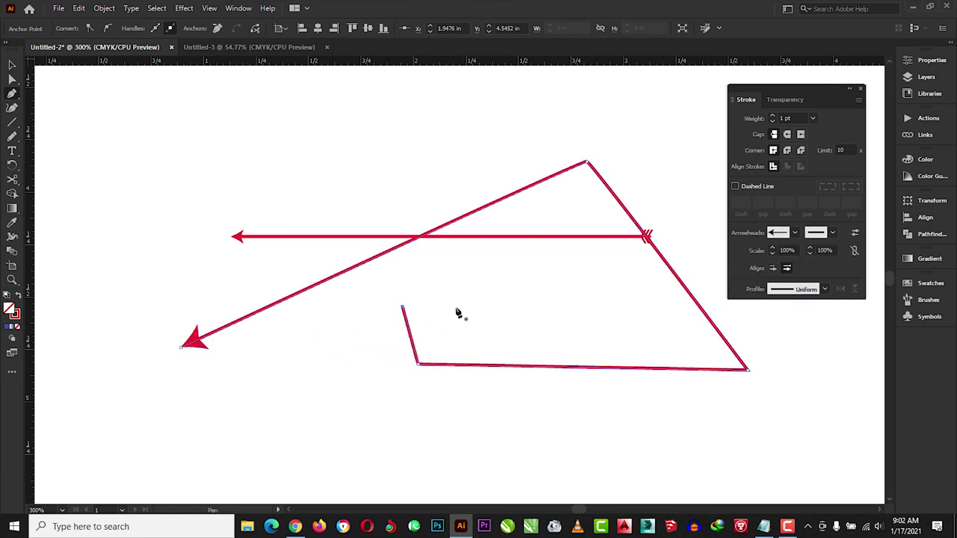
{"action": "left_click", "coordinate": [831, 233]}
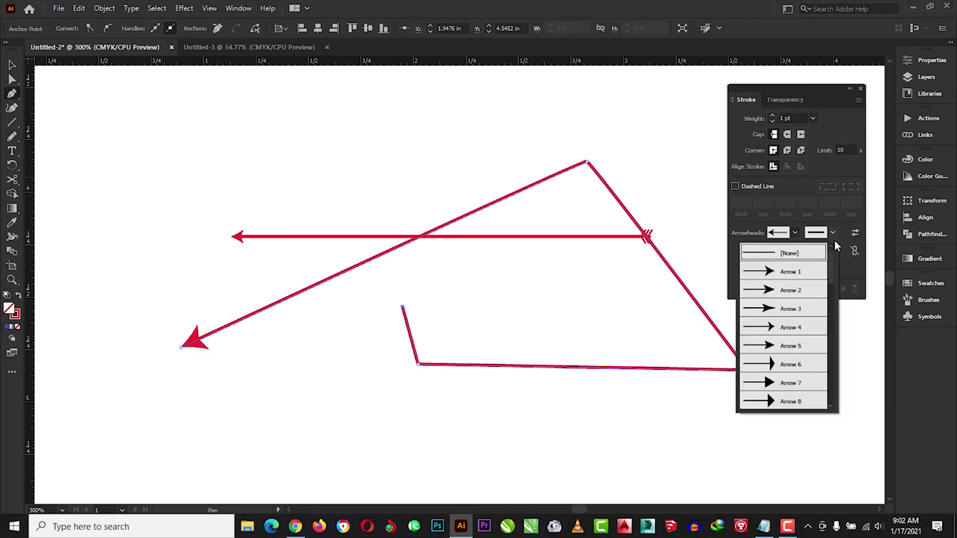
{"action": "scroll", "coordinate": [826, 314], "scroll_direction": "down", "scroll_amount": 1}
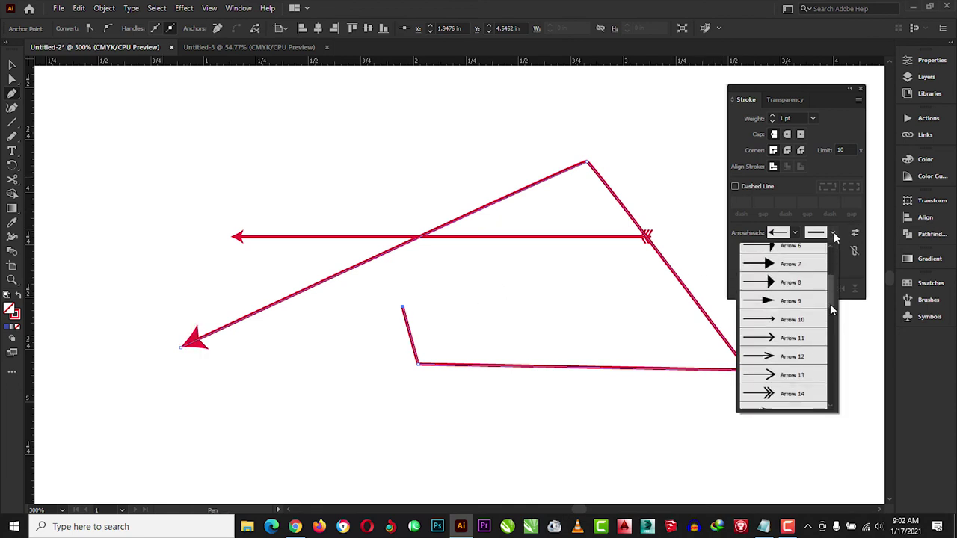
{"action": "scroll", "coordinate": [830, 313], "scroll_direction": "down", "scroll_amount": 2}
{"action": "scroll", "coordinate": [833, 329], "scroll_direction": "down", "scroll_amount": 2}
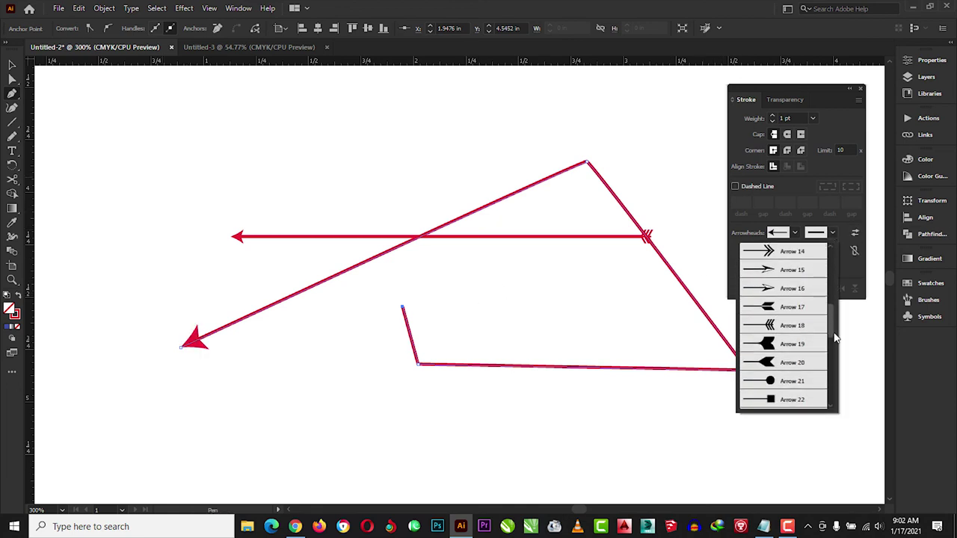
{"action": "left_click", "coordinate": [769, 381]}
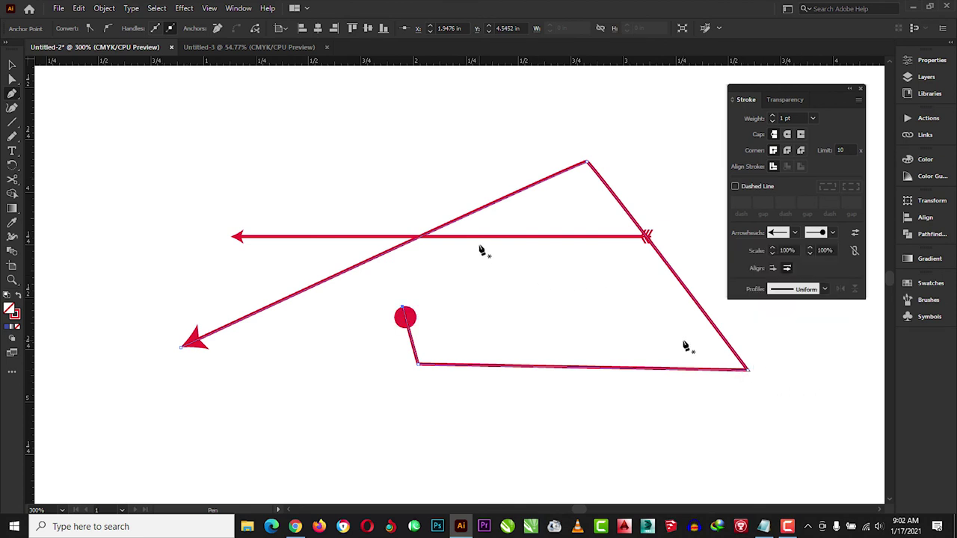
{"action": "left_click", "coordinate": [19, 129]}
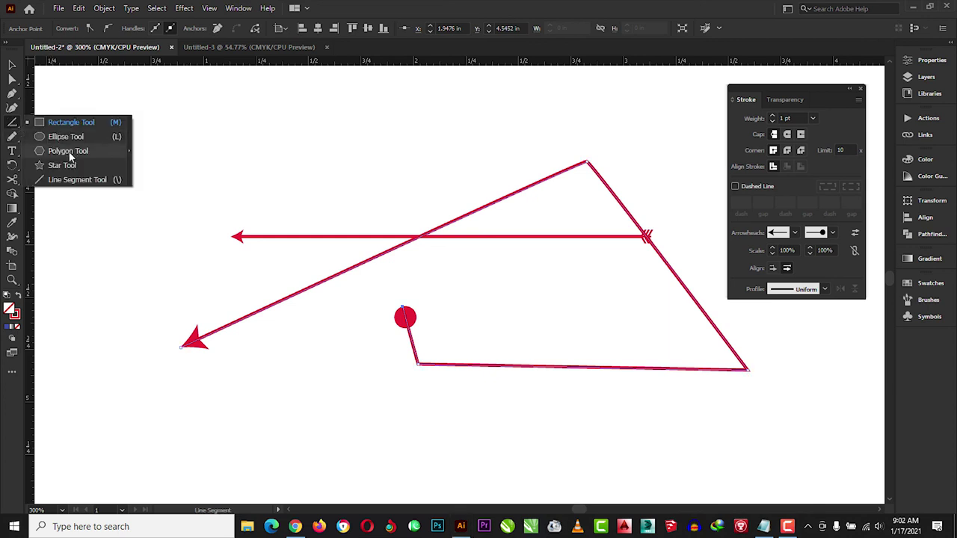
Draw a hollow red circle at the upper left of the page and select it.
{"action": "left_click", "coordinate": [64, 138]}
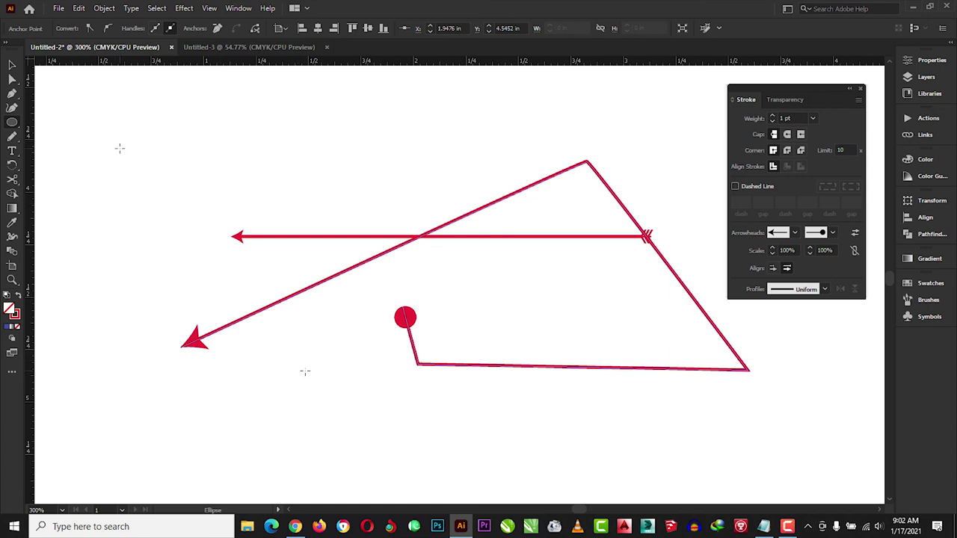
{"action": "left_click_drag", "start_coordinate": [109, 138], "coordinate": [209, 239]}
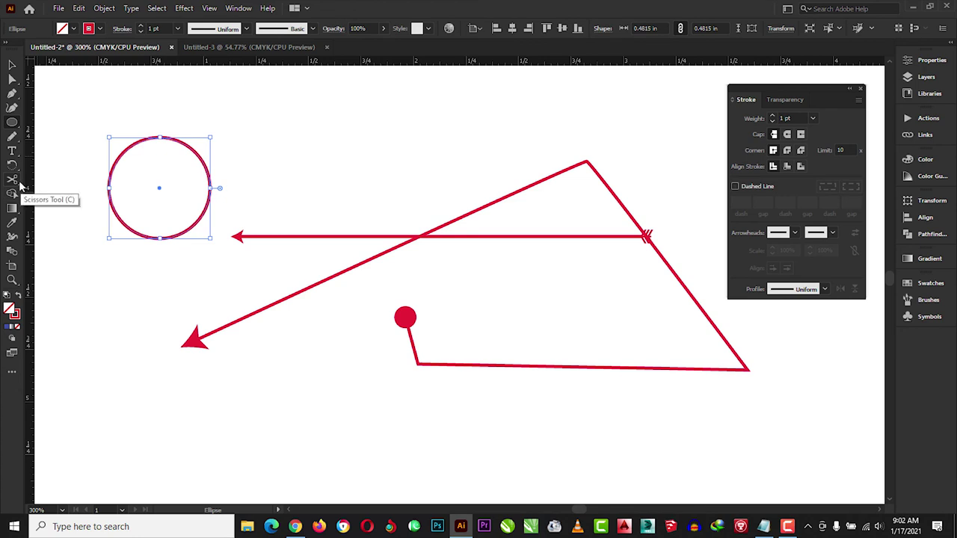
{"action": "key", "text": "v"}
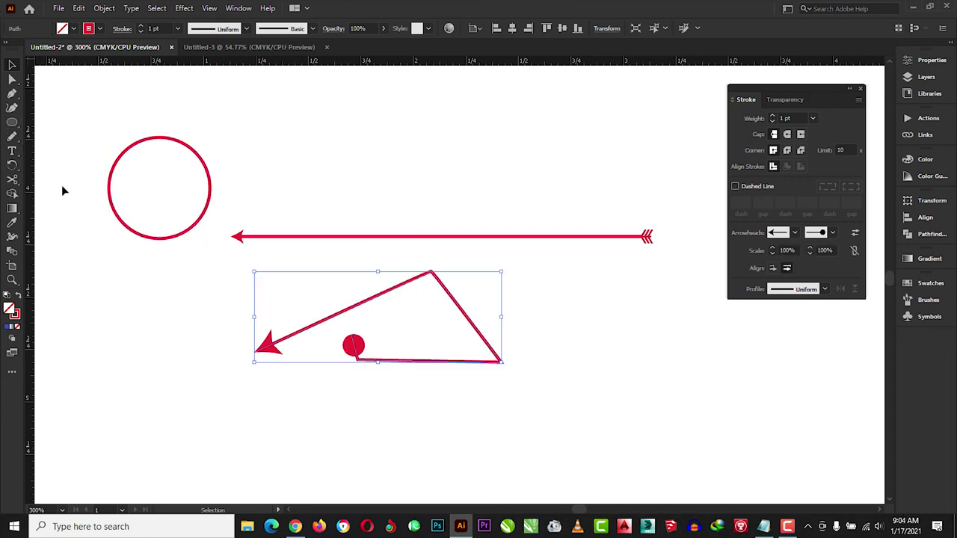
{"action": "left_click", "coordinate": [12, 181]}
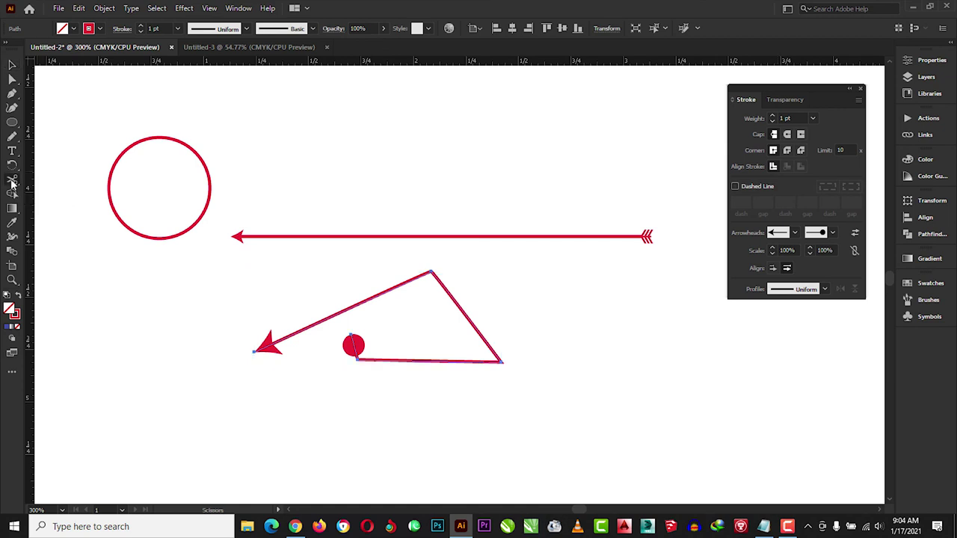
{"action": "key", "text": "v"}
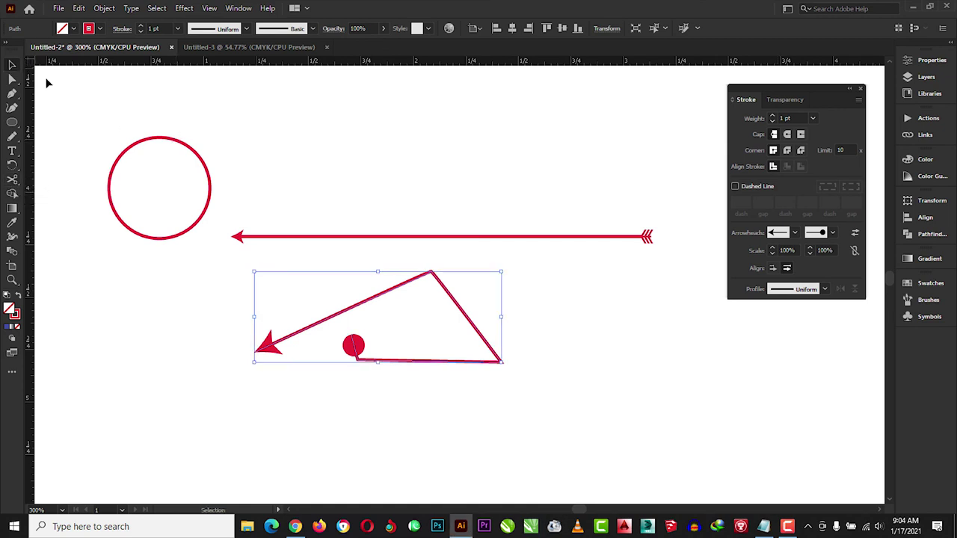
{"action": "left_click", "coordinate": [112, 156]}
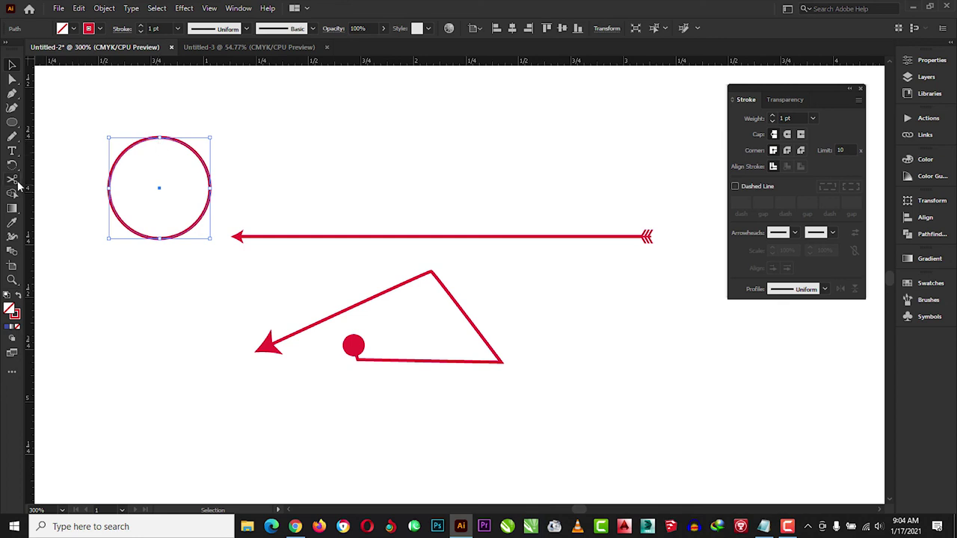
Cut the circle at its upper right and bottom with Scissors, moving the right arc away.
{"action": "left_click", "coordinate": [12, 179]}
{"action": "left_click", "coordinate": [192, 150]}
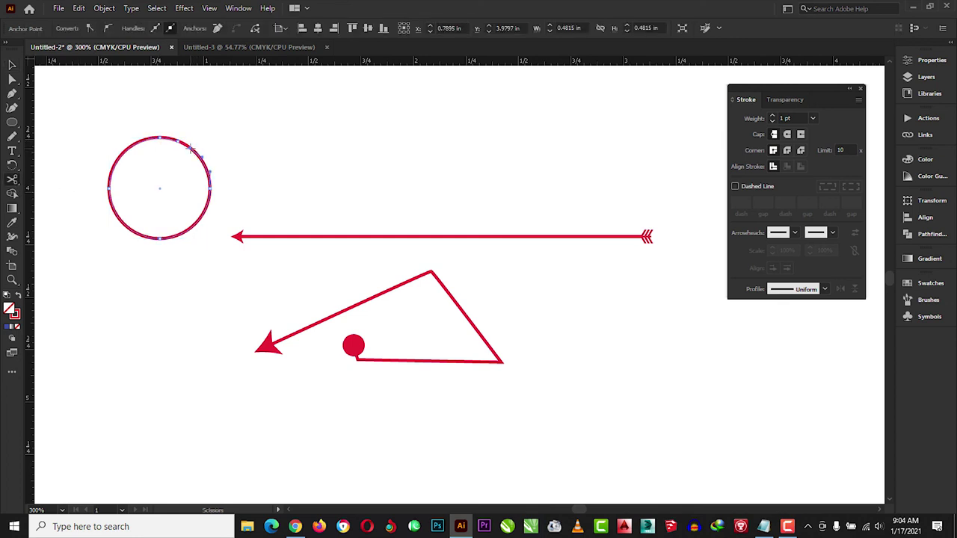
{"action": "left_click", "coordinate": [173, 237]}
{"action": "left_click", "coordinate": [12, 65]}
{"action": "left_click", "coordinate": [110, 172]}
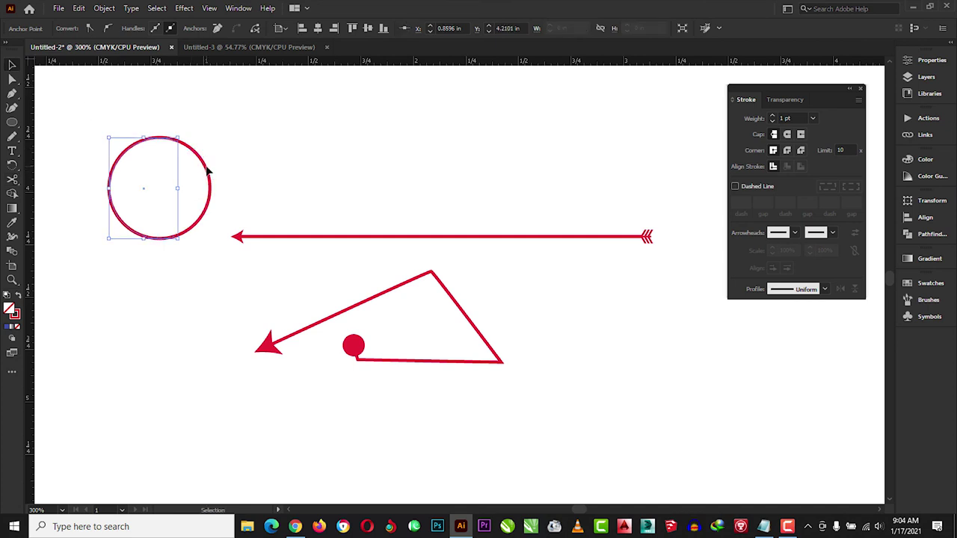
{"action": "mouse_move", "coordinate": [208, 178]}
{"action": "left_mouse_down"}
{"action": "mouse_move", "coordinate": [353, 144]}
{"action": "mouse_move", "coordinate": [348, 150]}
{"action": "left_mouse_up"}
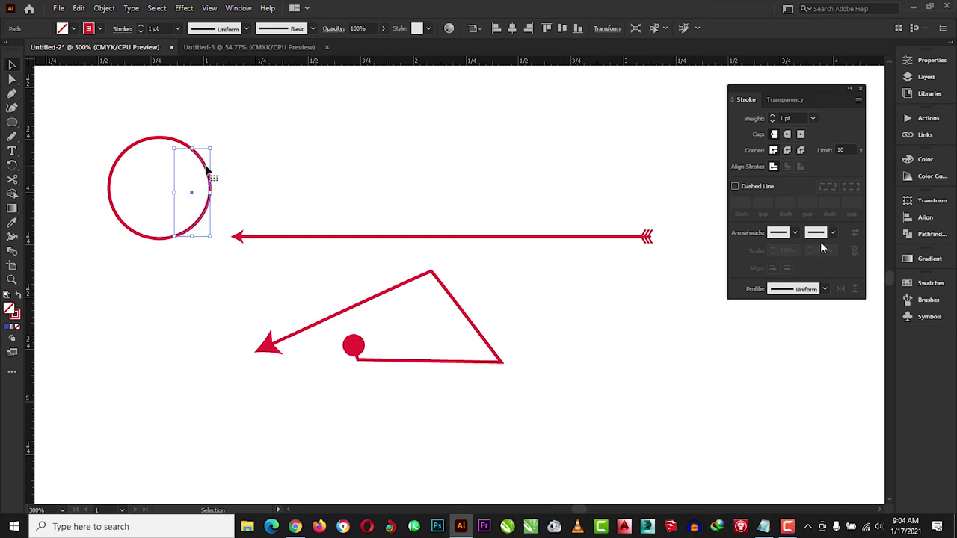
Give the cut arc an Arrow 1 start arrowhead and a feathered Arrow 18 tail.
{"action": "left_click", "coordinate": [795, 233]}
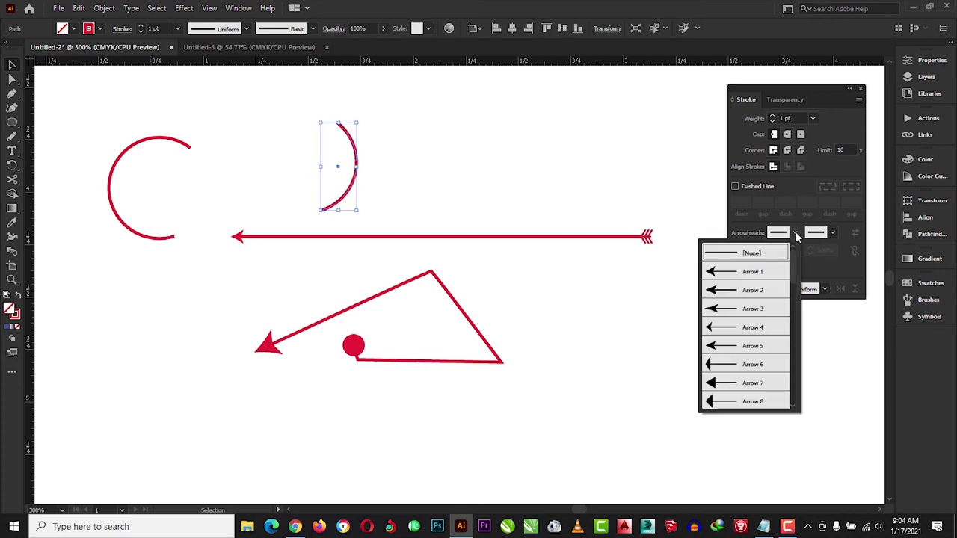
{"action": "left_click", "coordinate": [740, 271]}
{"action": "left_click", "coordinate": [837, 234]}
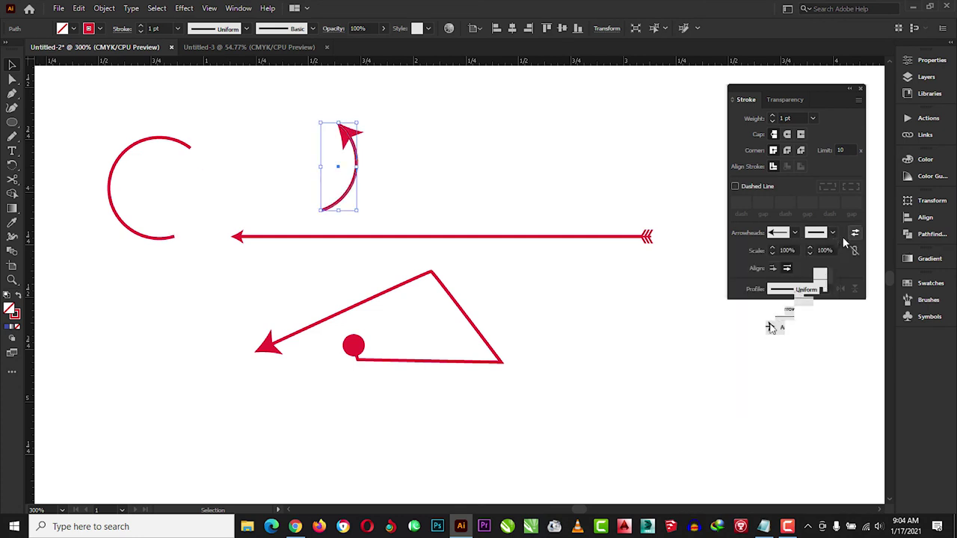
{"action": "left_click", "coordinate": [843, 237]}
{"action": "left_click_drag", "start_coordinate": [829, 266], "coordinate": [830, 332]}
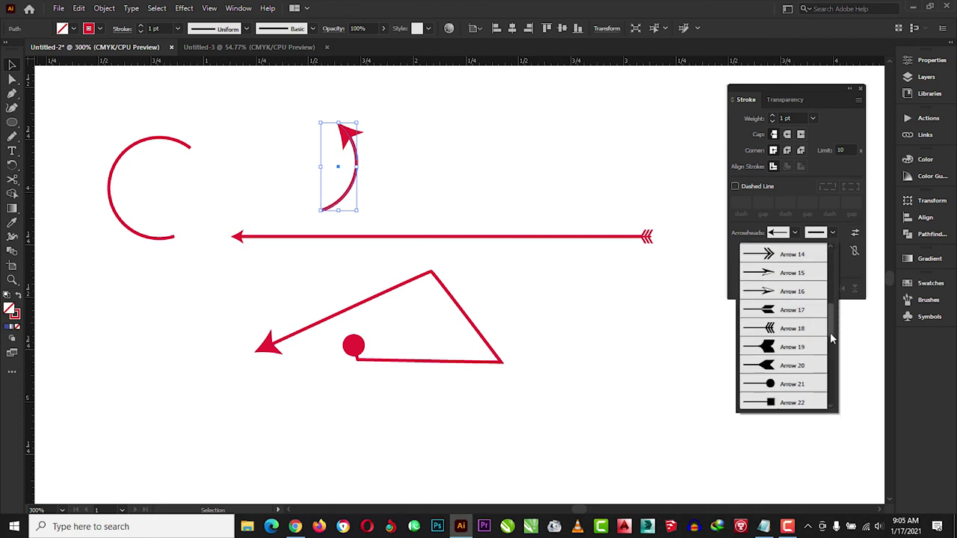
{"action": "left_click", "coordinate": [777, 328]}
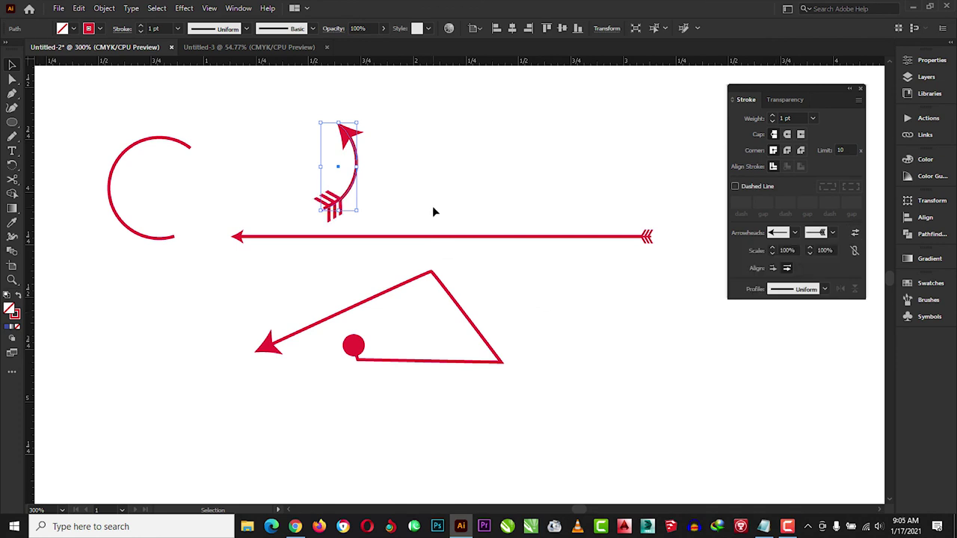
{"action": "left_click", "coordinate": [291, 216]}
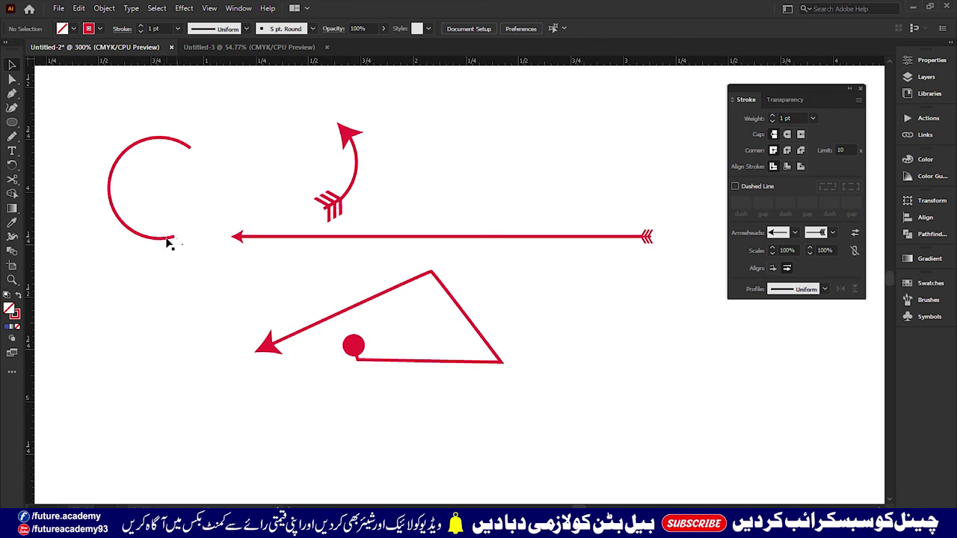
Select the C-shaped arc, set its arrowheads, and end it with the round-dot Arrow 21.
{"action": "left_click", "coordinate": [171, 239]}
{"action": "left_click", "coordinate": [794, 233]}
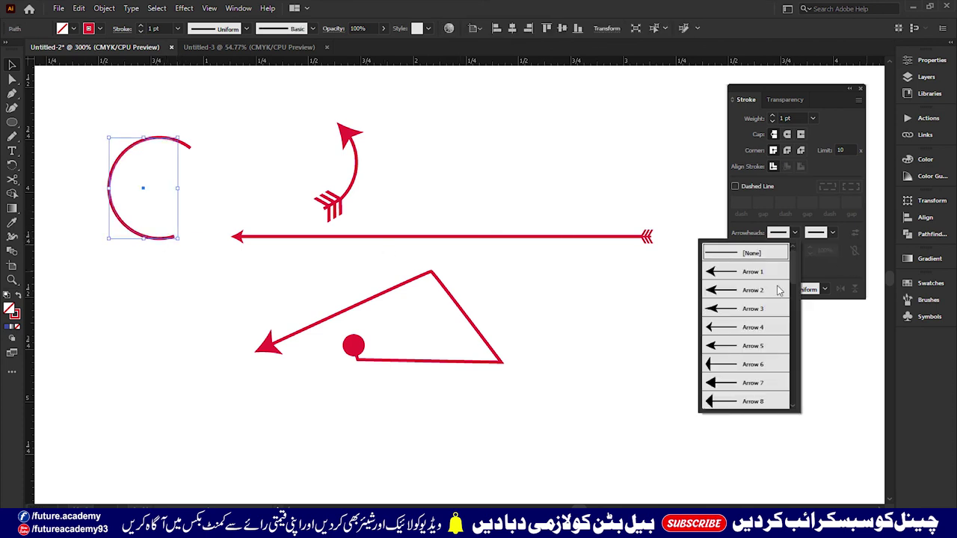
{"action": "left_click", "coordinate": [708, 331]}
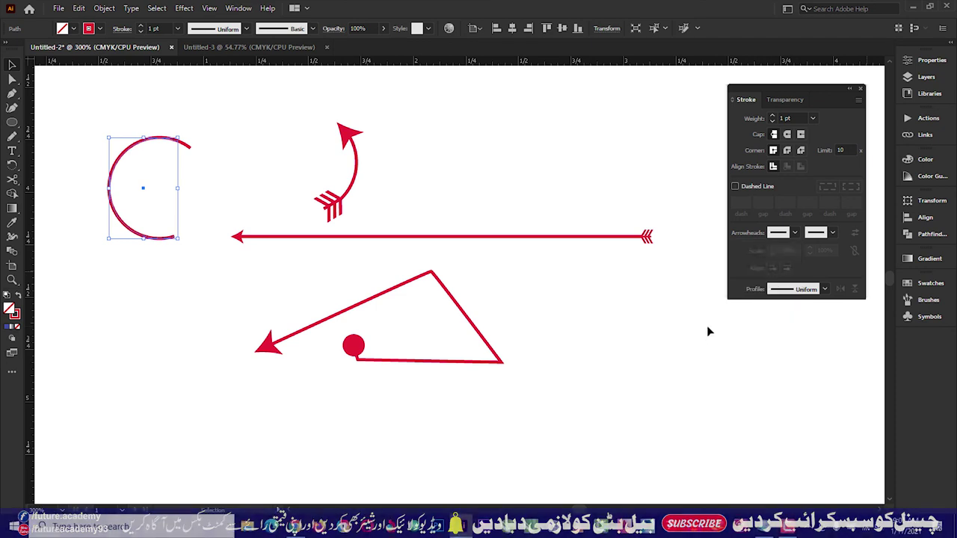
{"action": "left_click", "coordinate": [190, 151]}
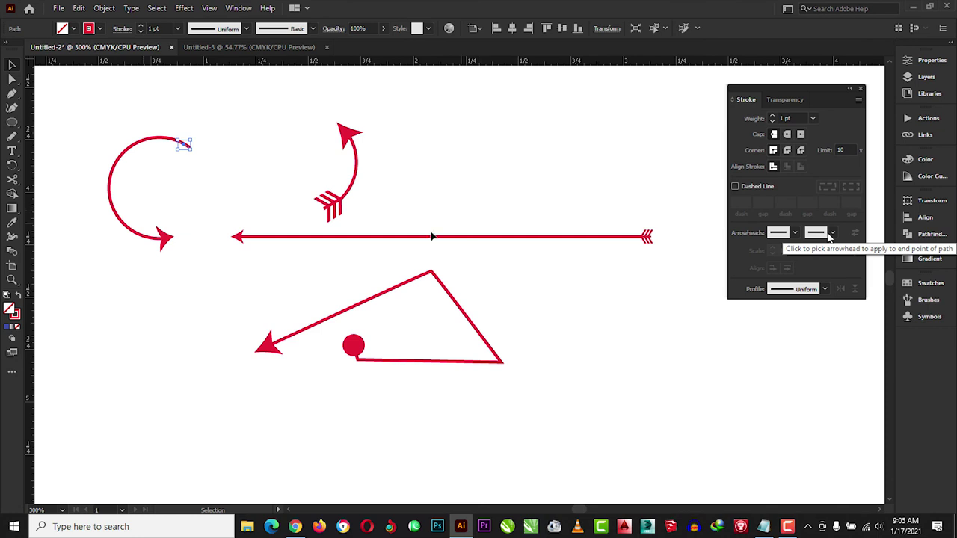
{"action": "left_click", "coordinate": [215, 177]}
{"action": "left_click", "coordinate": [178, 140]}
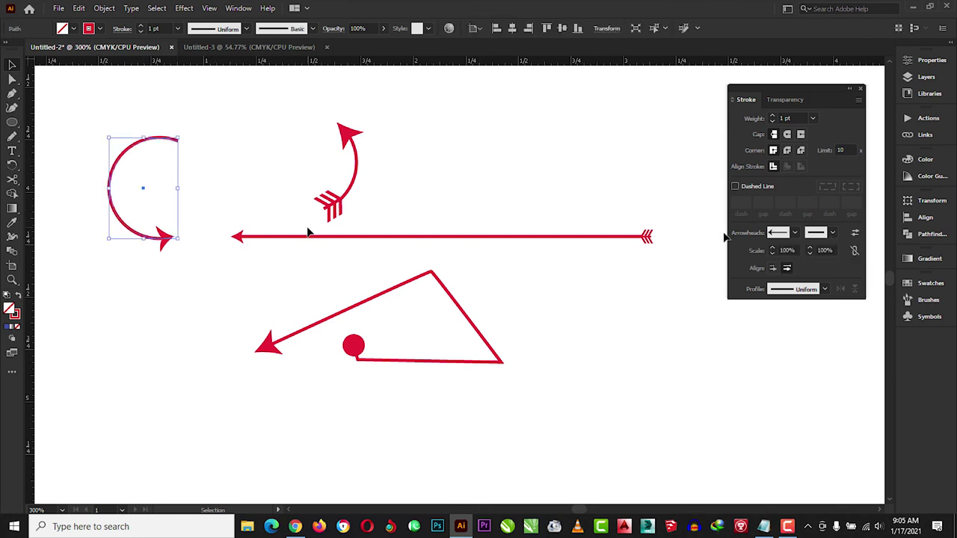
{"action": "left_click", "coordinate": [832, 233]}
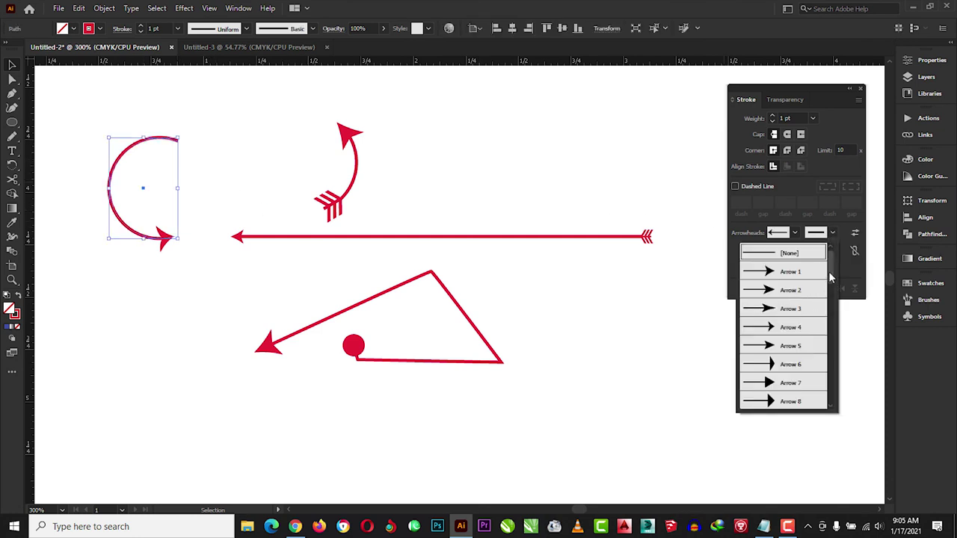
{"action": "scroll", "coordinate": [830, 276], "scroll_direction": "down", "scroll_amount": 2}
{"action": "scroll", "coordinate": [830, 284], "scroll_direction": "down", "scroll_amount": 2}
{"action": "scroll", "coordinate": [822, 299], "scroll_direction": "down", "scroll_amount": 2}
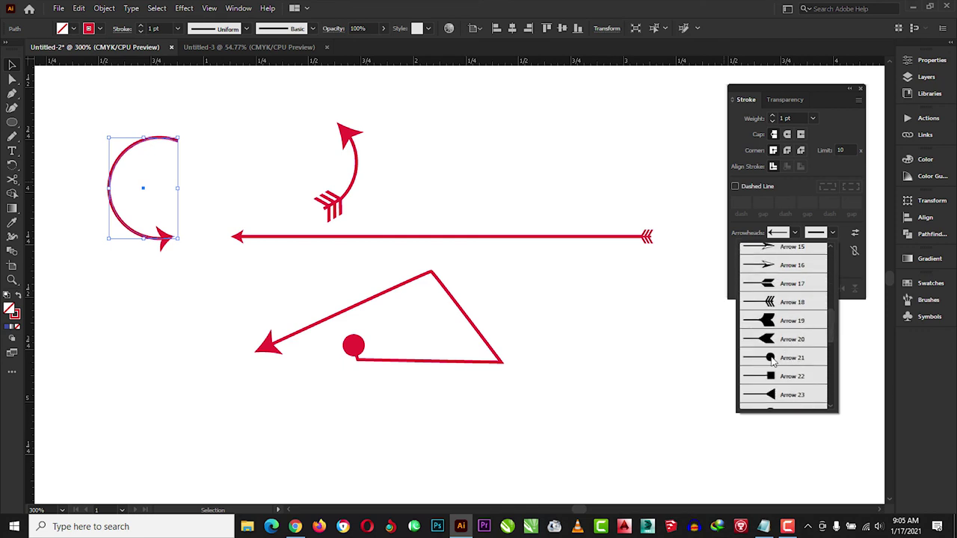
{"action": "left_click", "coordinate": [771, 358]}
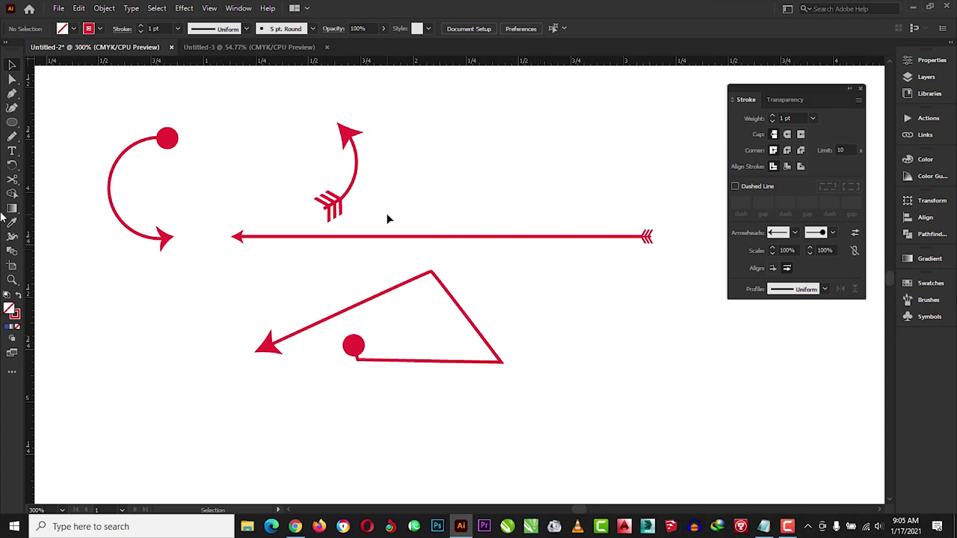
Draw a two-point horizontal Pen line below the angular path, toggling the panels off and back on.
{"action": "left_click", "coordinate": [12, 93]}
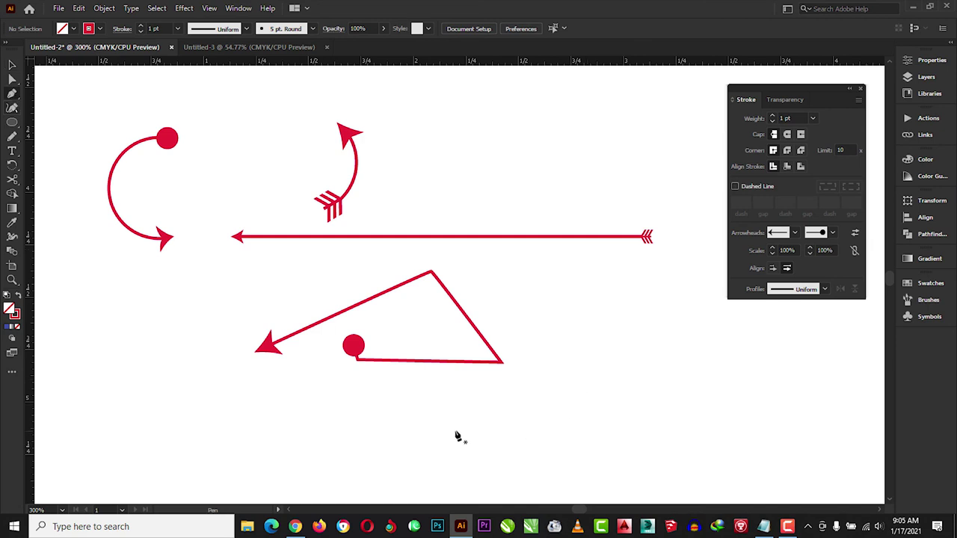
{"action": "left_click", "coordinate": [437, 422]}
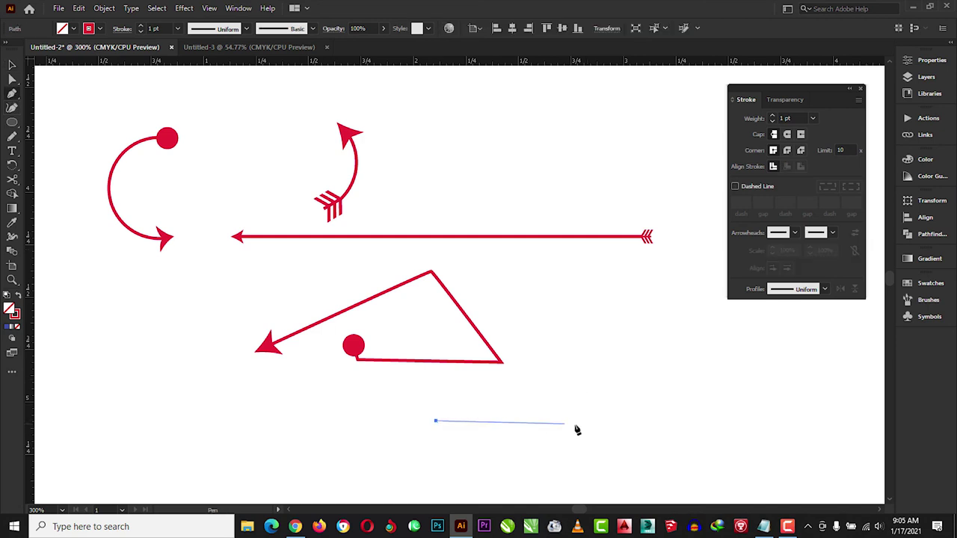
{"action": "left_click", "coordinate": [653, 422]}
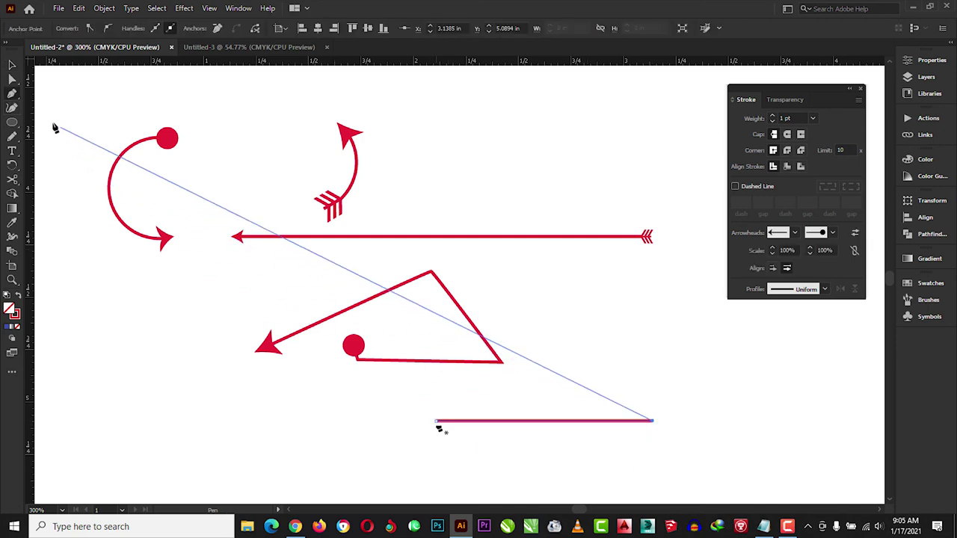
{"action": "key", "text": "a"}
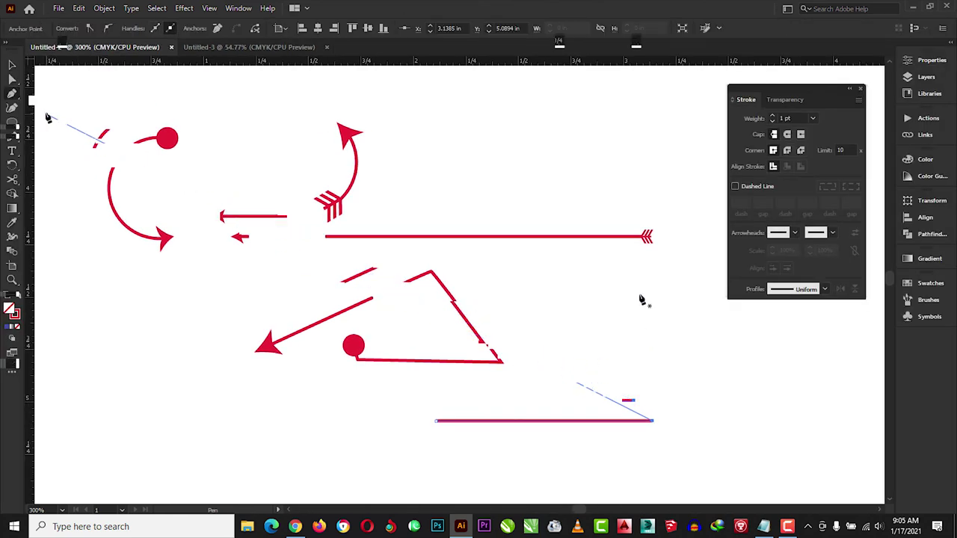
{"action": "key", "text": "Tab"}
{"action": "key", "text": "p"}
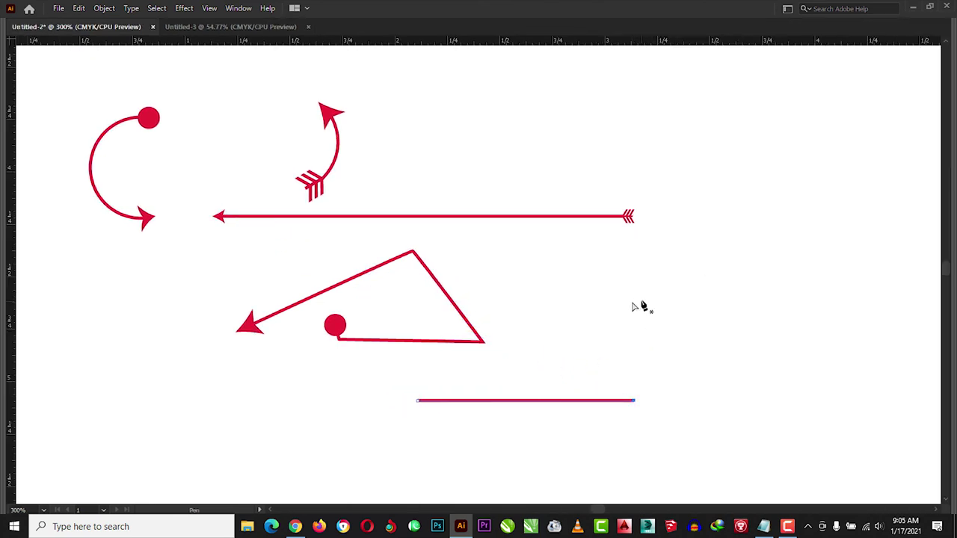
{"action": "key", "text": "Tab"}
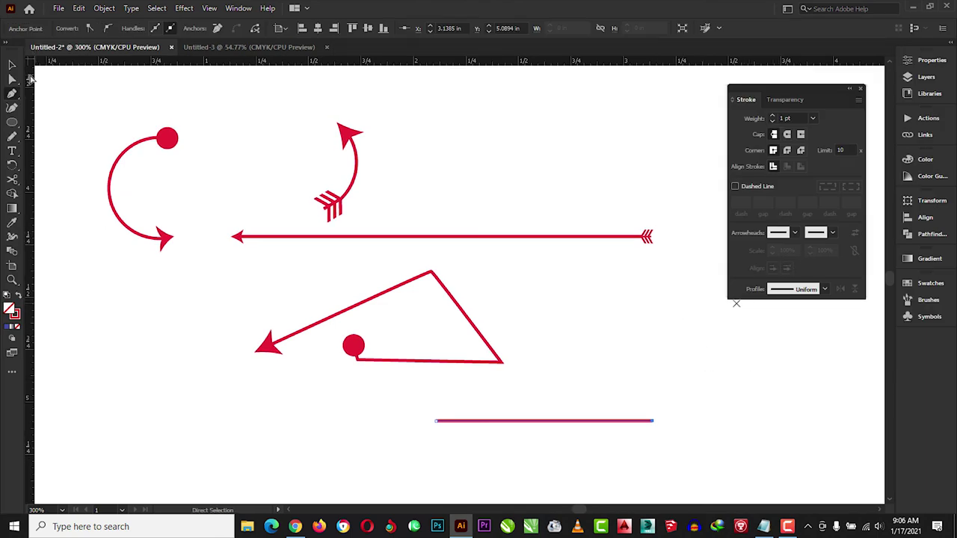
Zoom in closely on the bottom red line.
{"action": "key", "text": "v"}
{"action": "key", "text": "a"}
{"action": "key", "text": "z"}
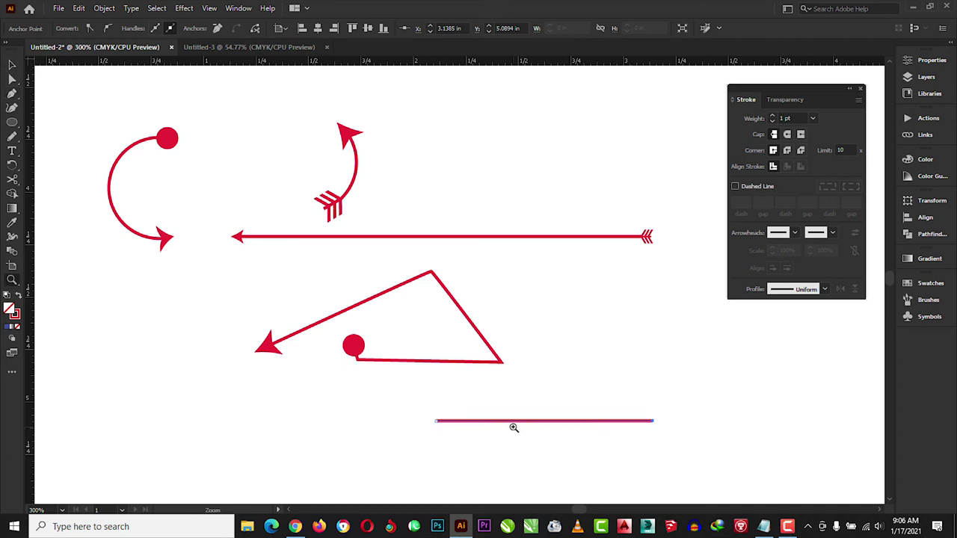
{"action": "left_click_drag", "start_coordinate": [415, 409], "coordinate": [688, 465]}
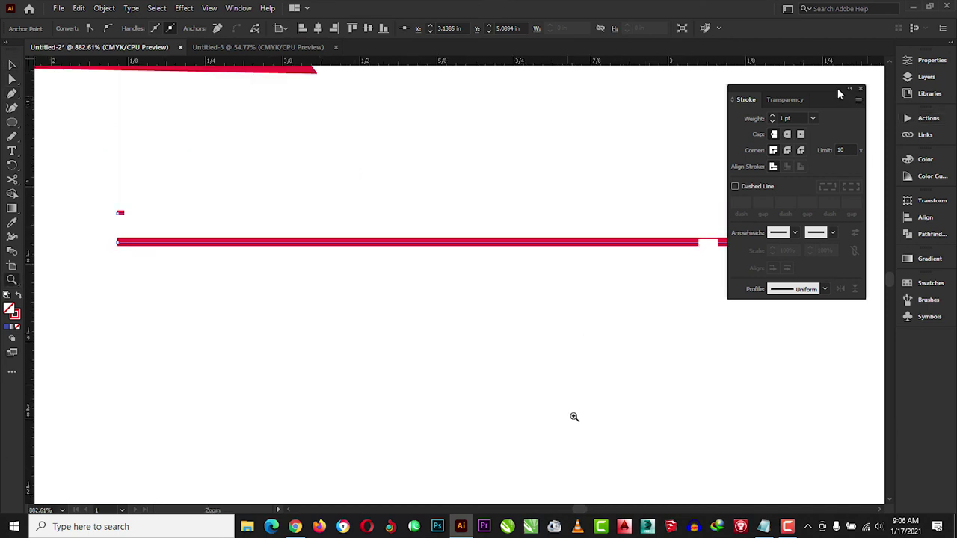
Give the line projecting square end caps and dock the collapsed Stroke panel on the right.
{"action": "mouse_move", "coordinate": [837, 94]}
{"action": "left_mouse_down"}
{"action": "mouse_move", "coordinate": [814, 237]}
{"action": "mouse_move", "coordinate": [871, 304]}
{"action": "left_mouse_up"}
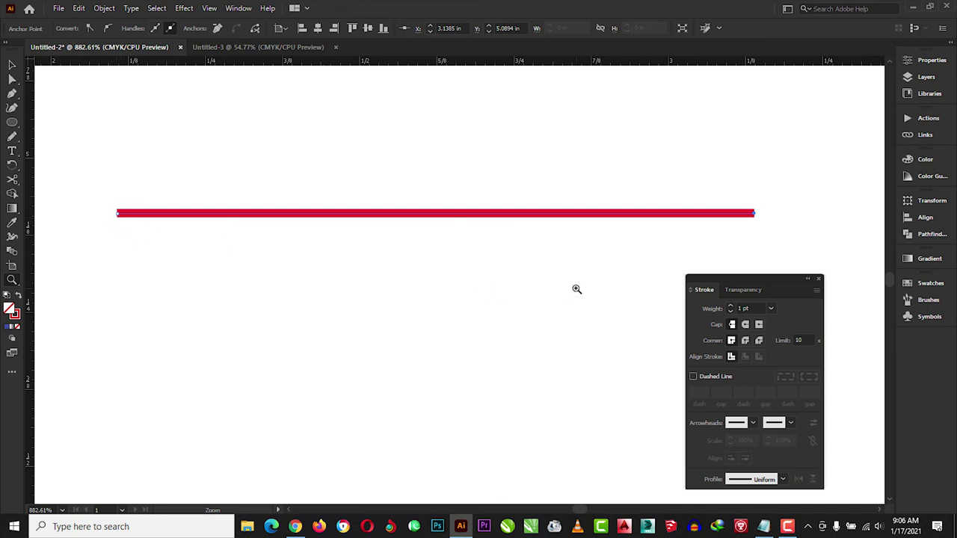
{"action": "left_click", "coordinate": [745, 324]}
{"action": "left_click", "coordinate": [745, 325]}
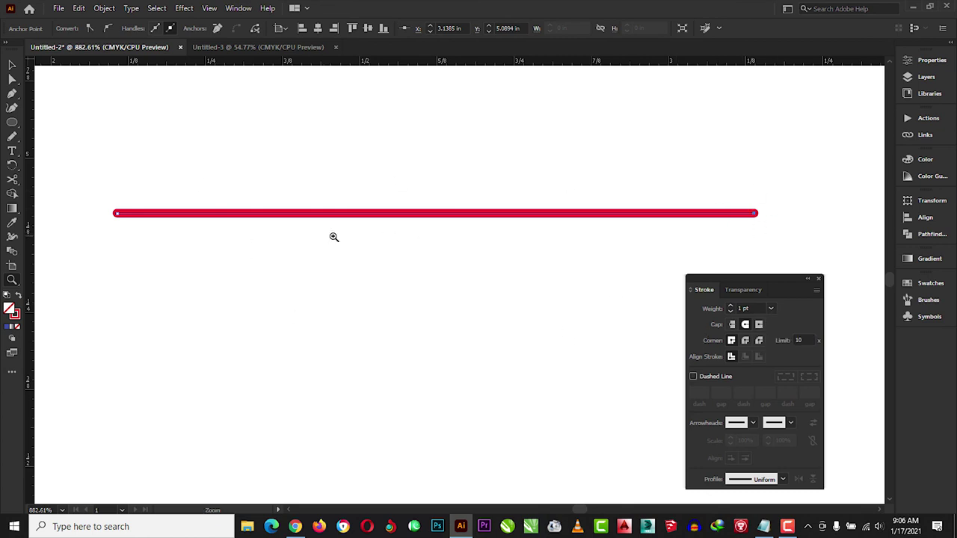
{"action": "left_click", "coordinate": [759, 324]}
{"action": "left_click", "coordinate": [808, 281]}
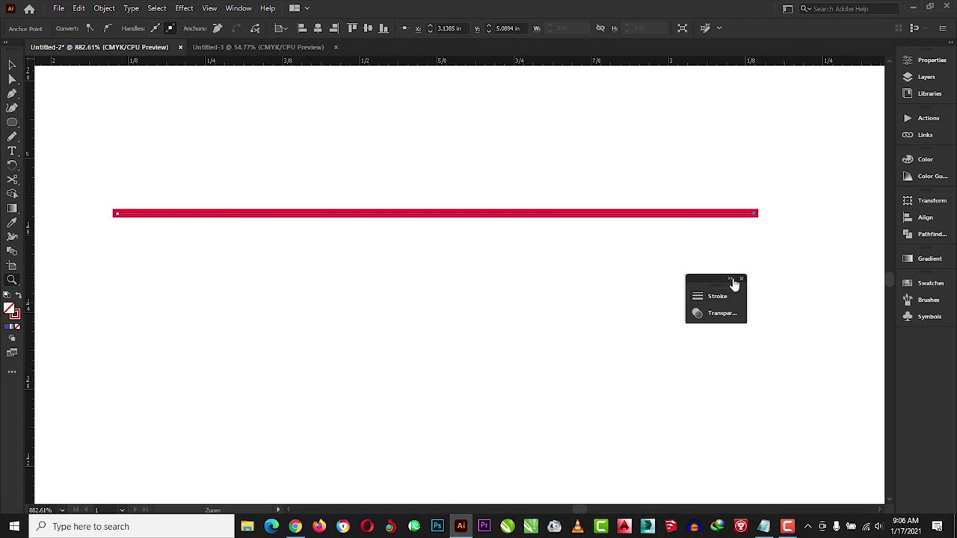
{"action": "left_click_drag", "start_coordinate": [712, 277], "coordinate": [909, 353]}
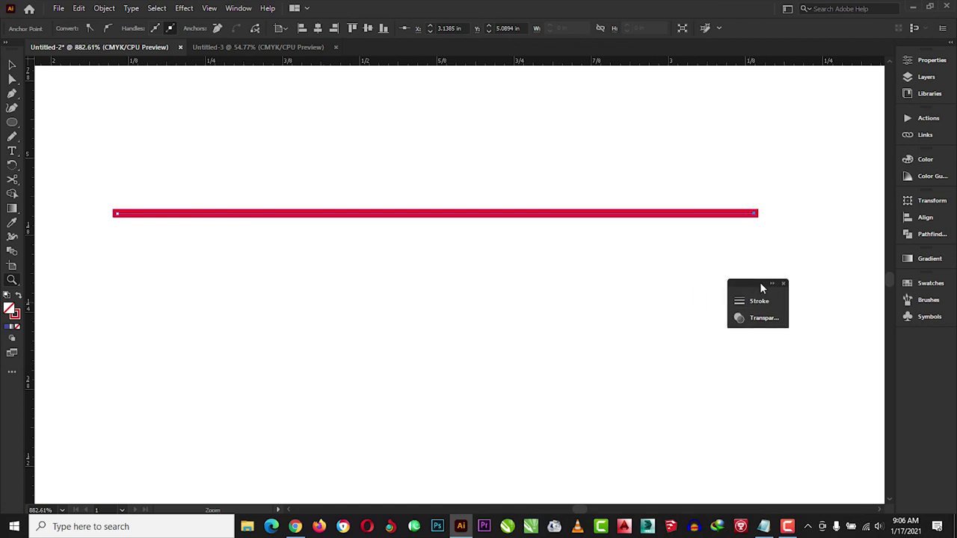